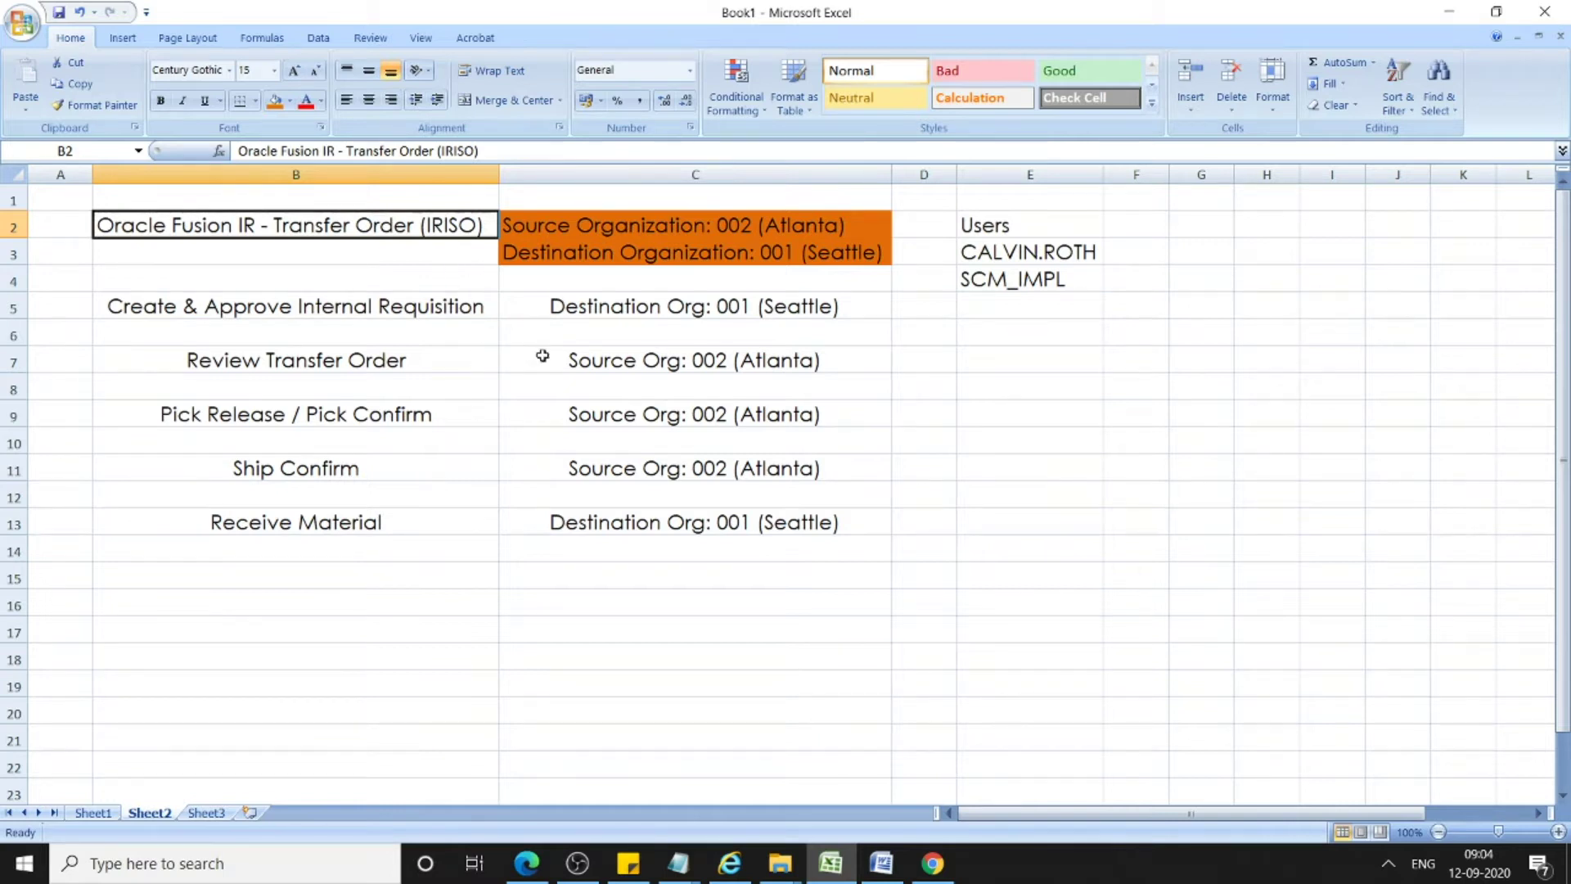
Review the IR transfer order process steps and the source or destination organization assigned to each one
left_click(589, 254)
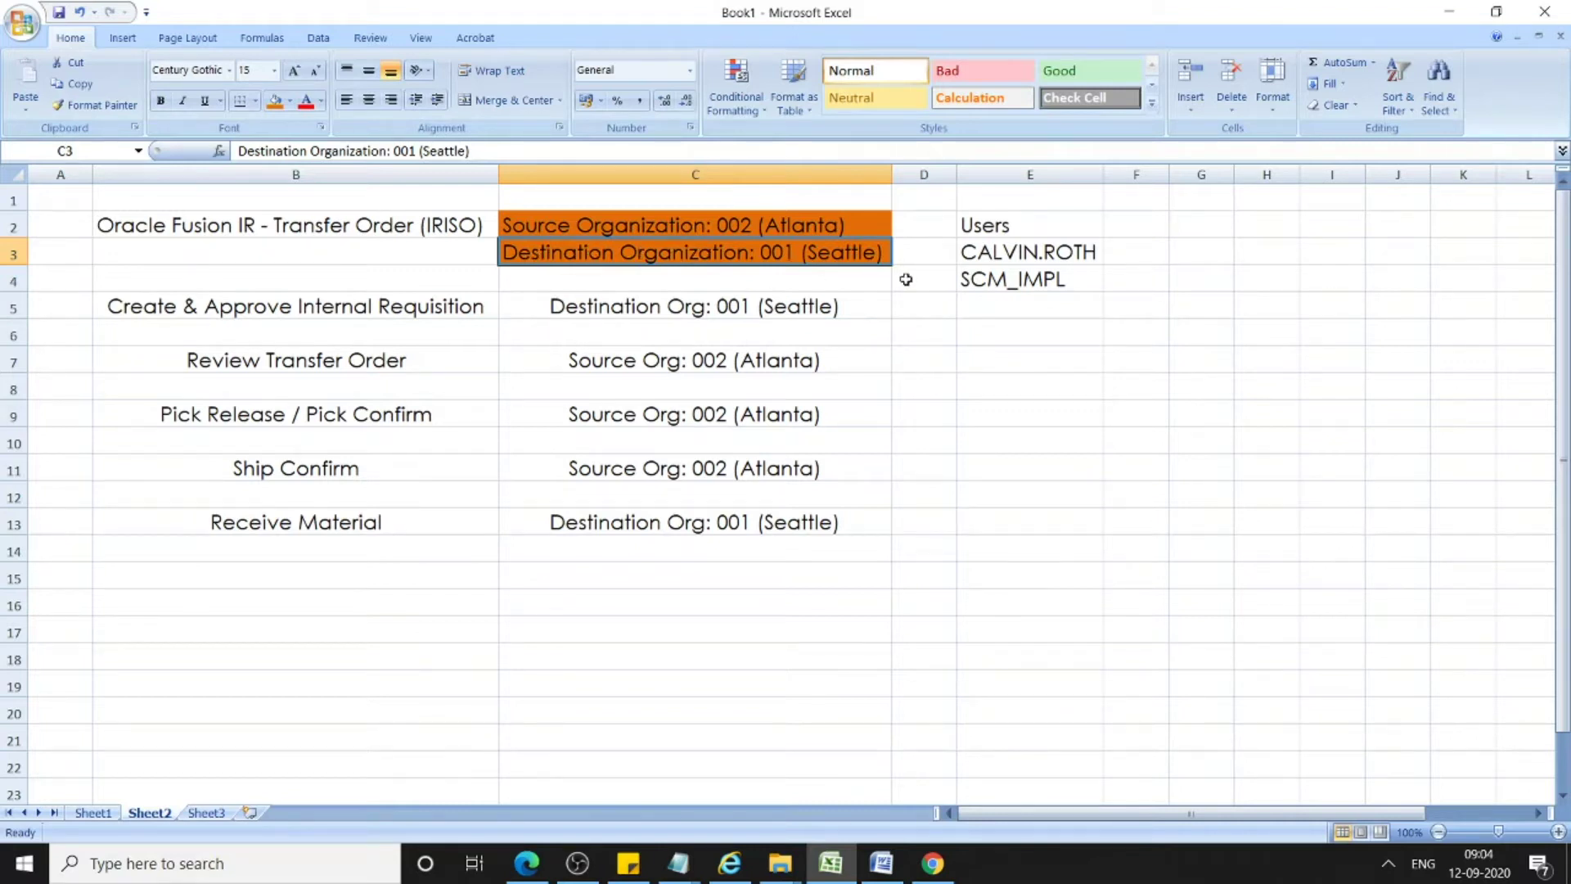
left_click(644, 228)
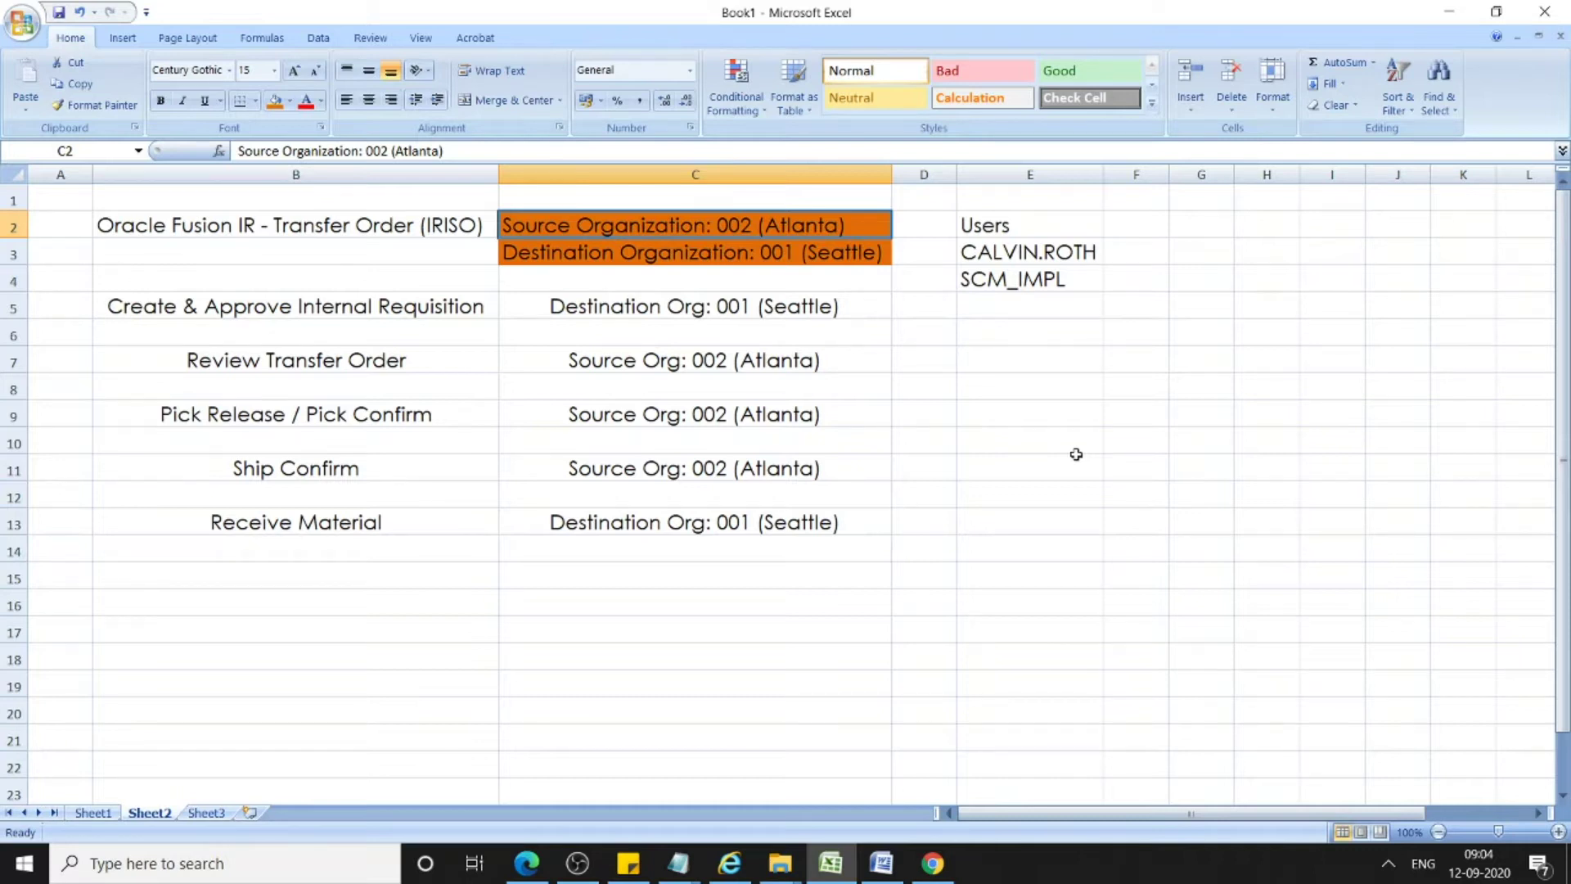
left_click(417, 309)
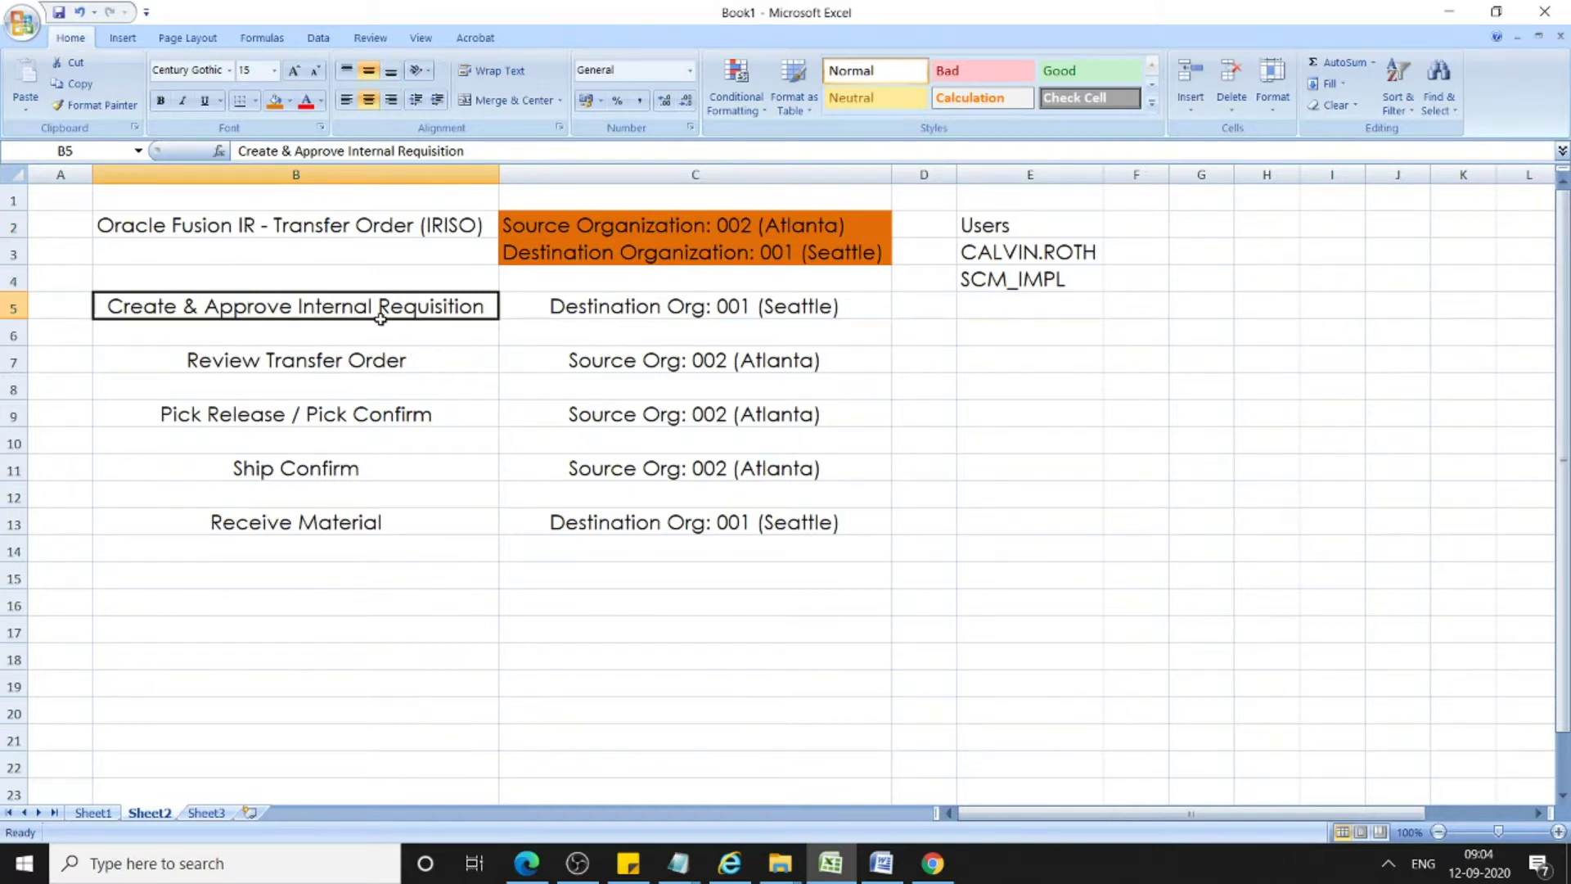
left_click(680, 306)
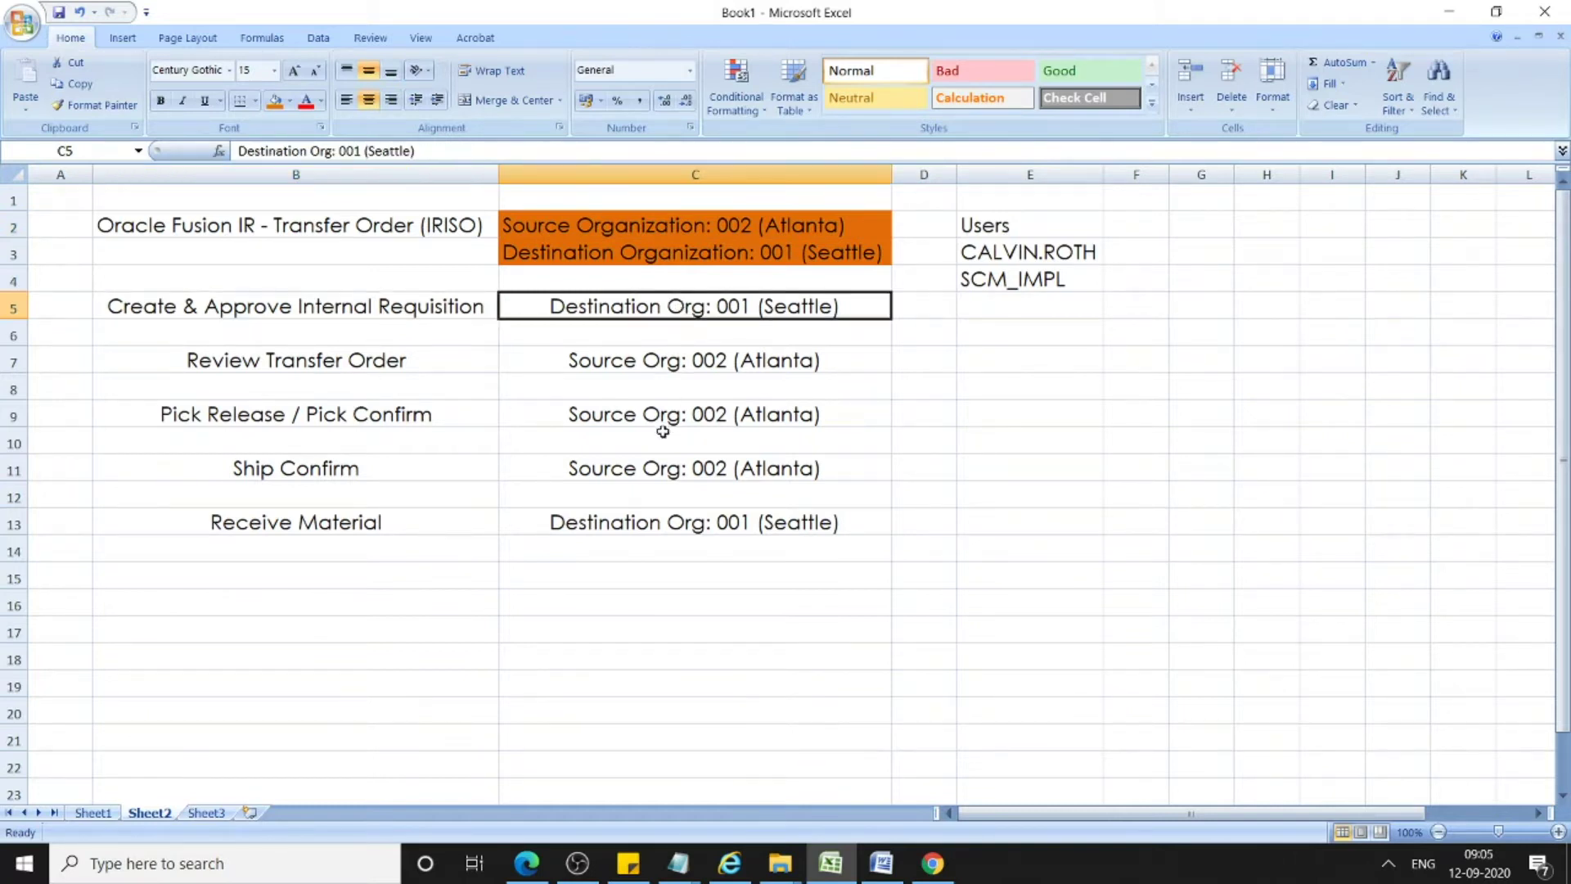
left_click(268, 309)
left_click(665, 306)
left_click(381, 376)
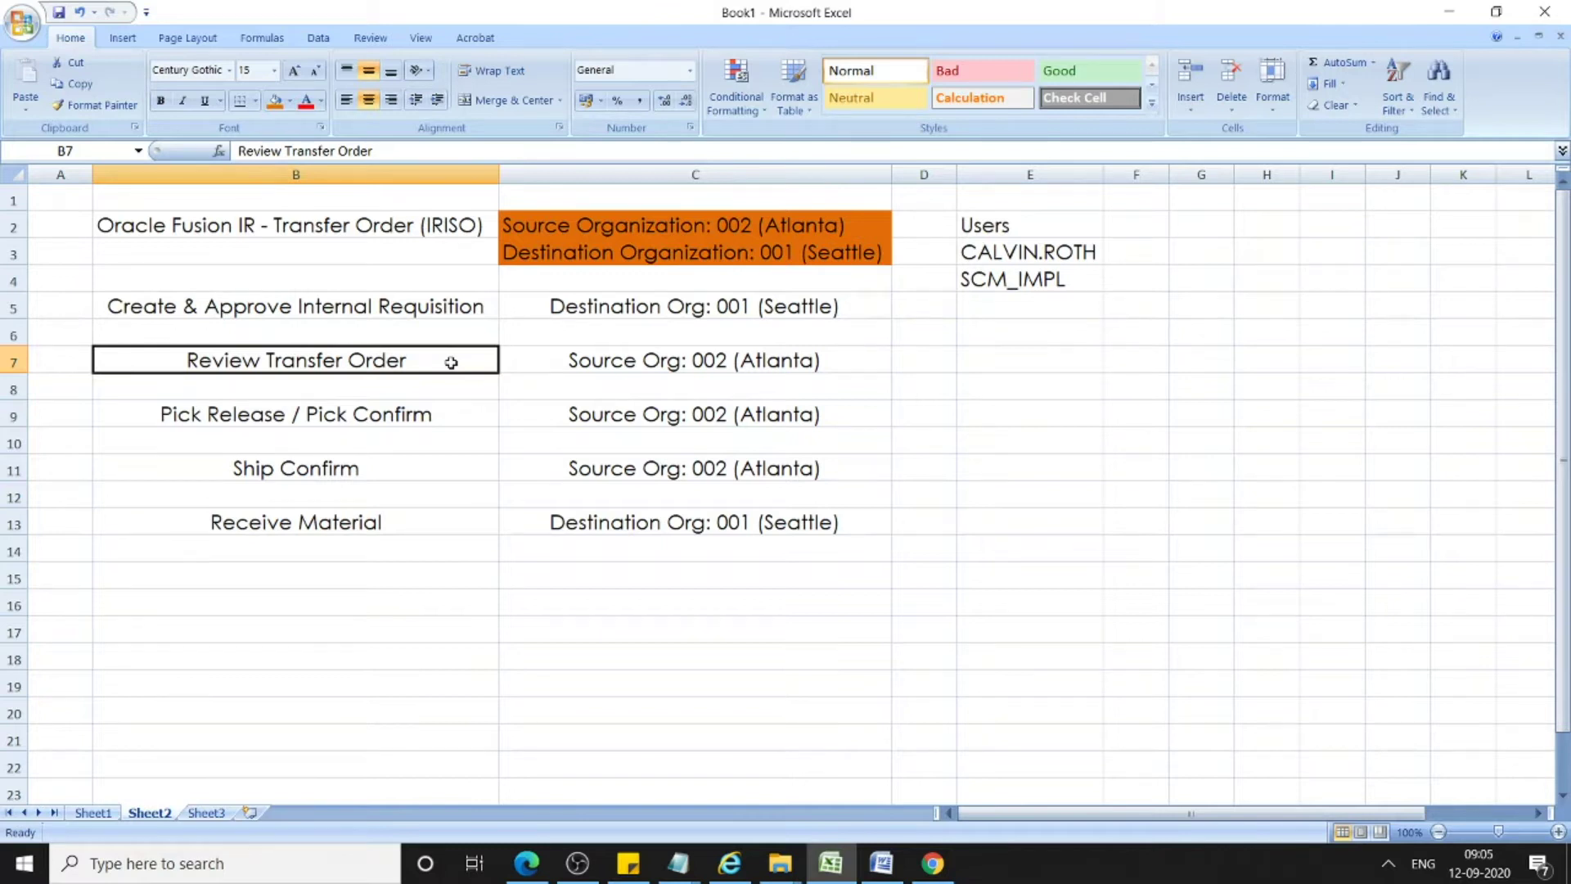
left_click(428, 419)
left_click(396, 473)
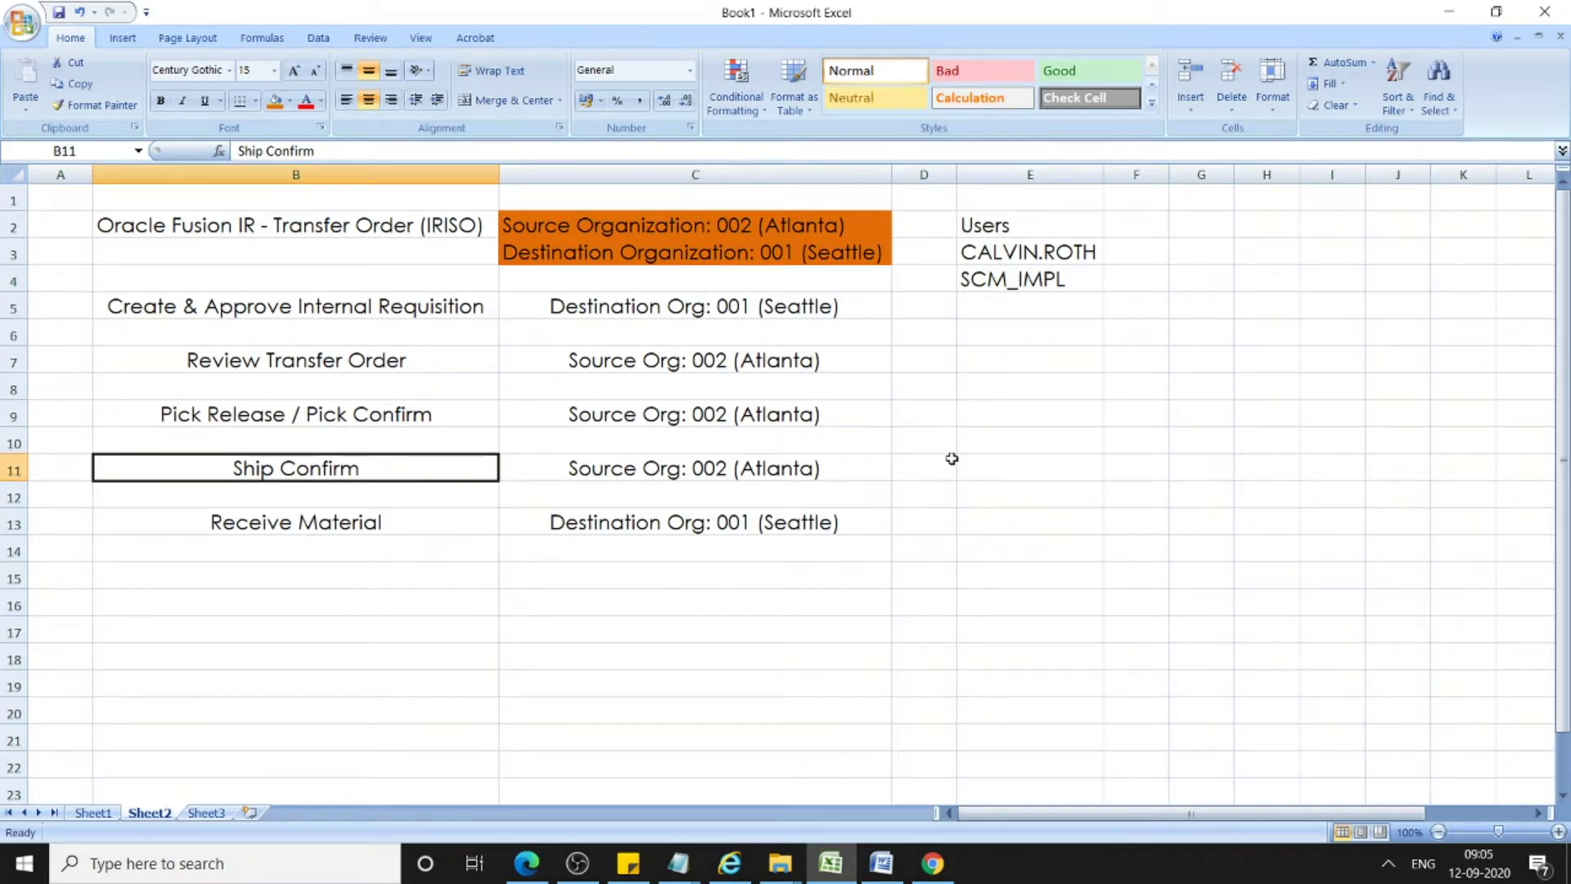
left_click(652, 475)
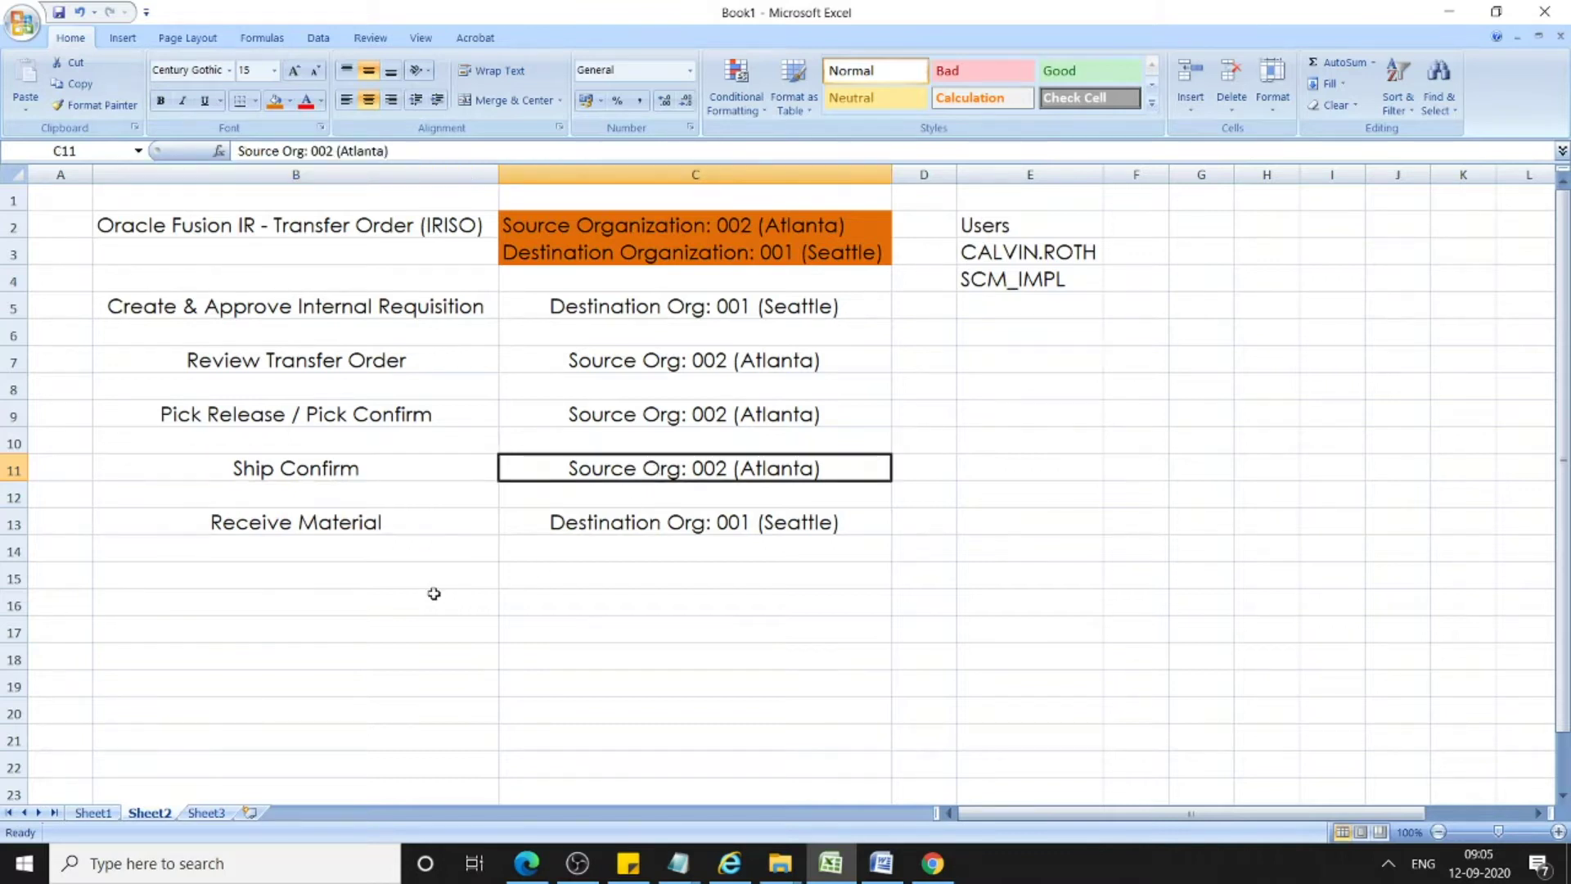
left_click(293, 523)
left_click(683, 525)
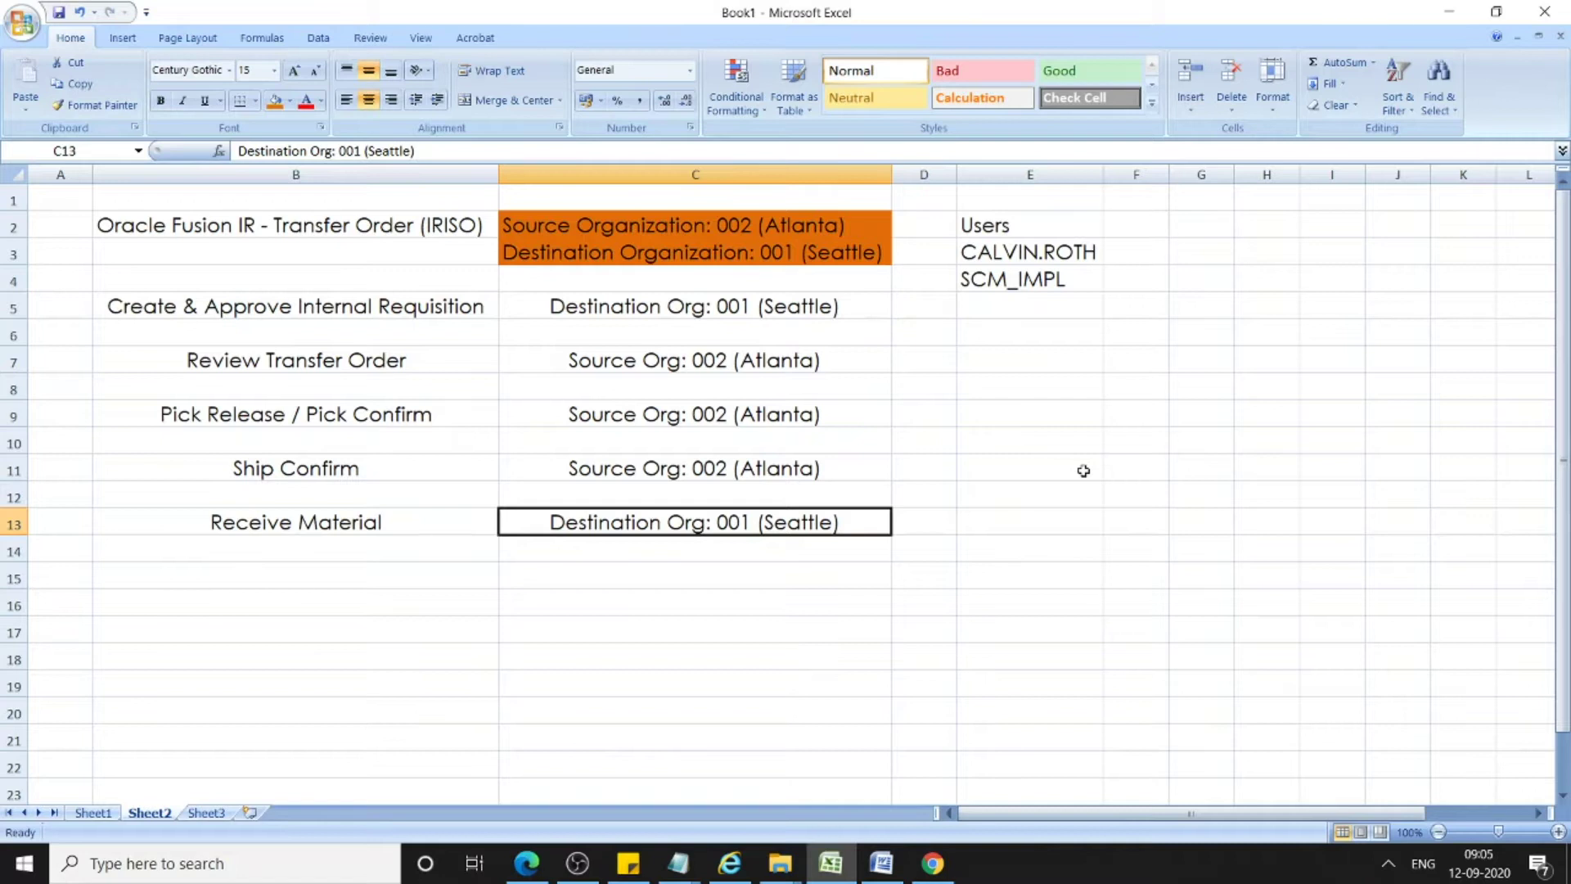
Review the two listed users and the process steps from requisition creation through receiving material
left_click(1078, 252)
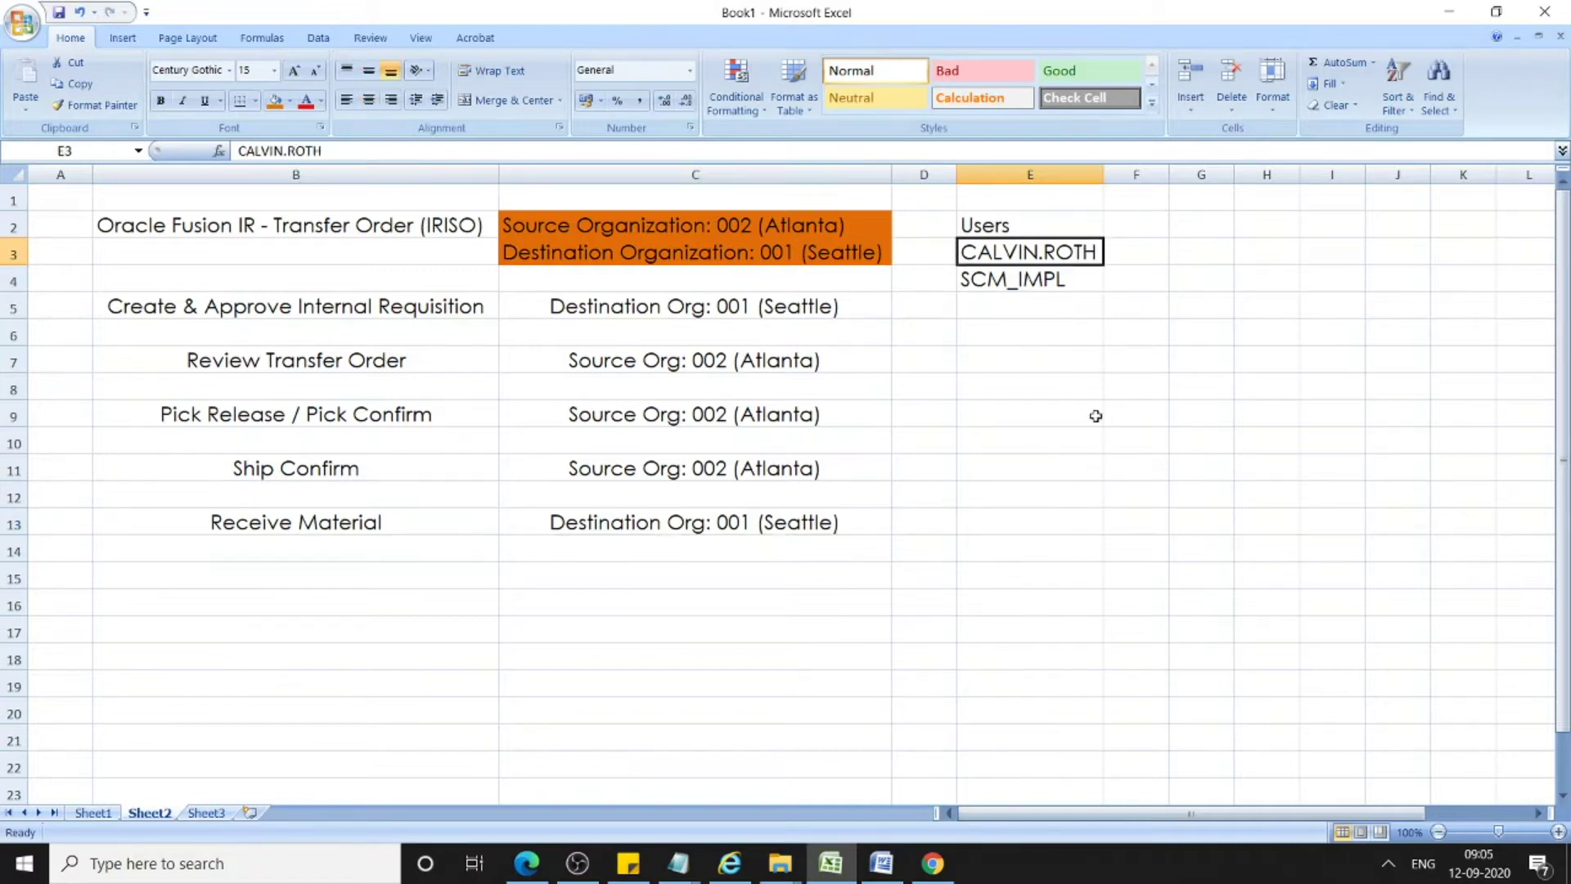
left_click(1023, 283)
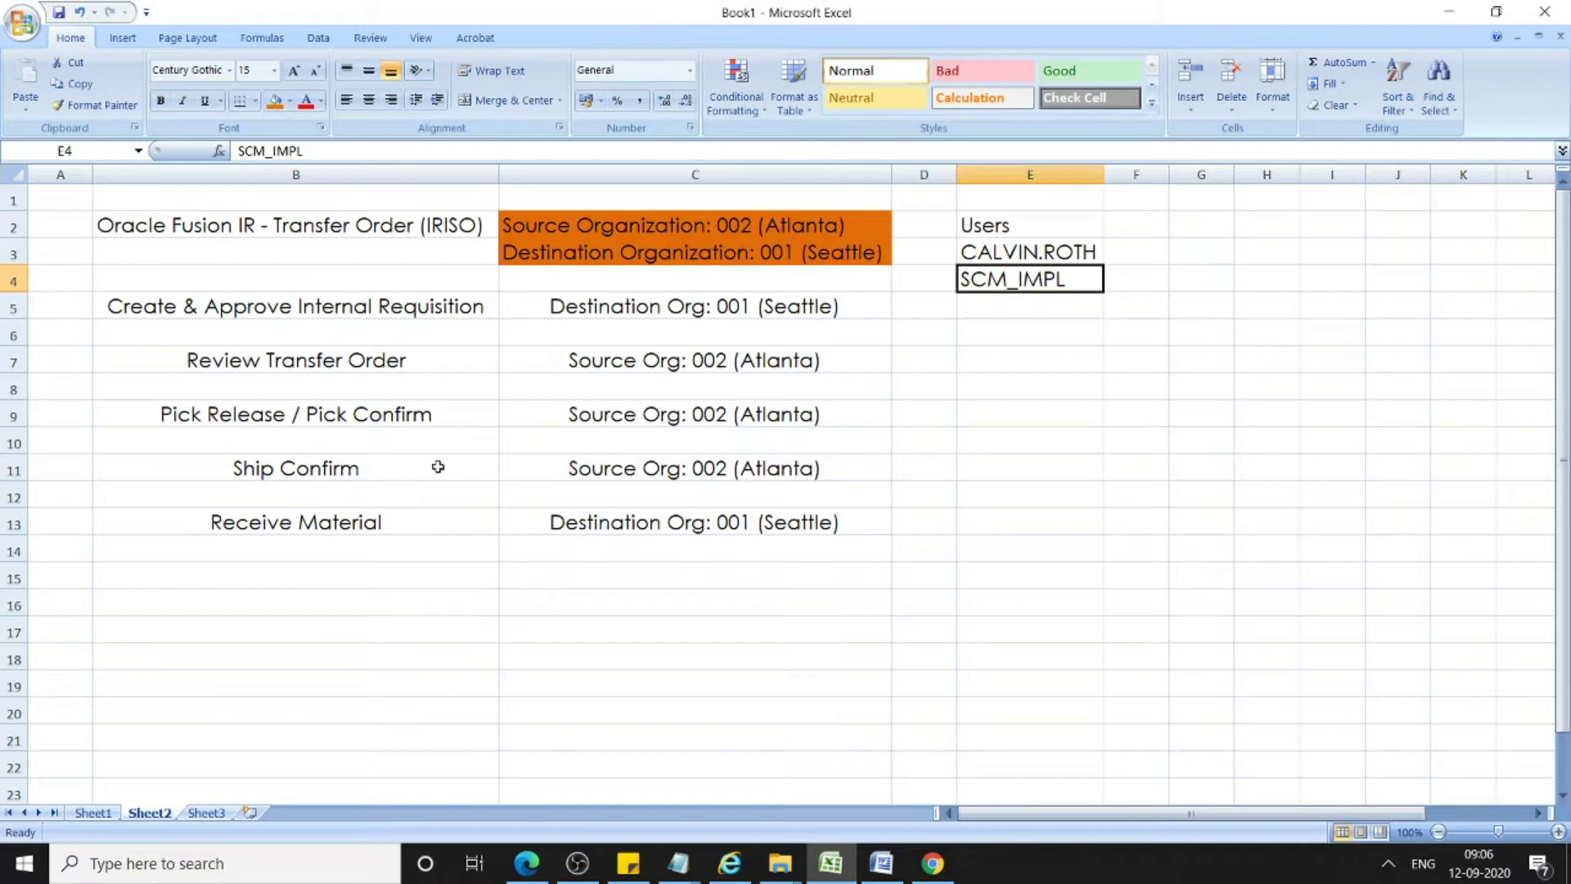
left_click(401, 529)
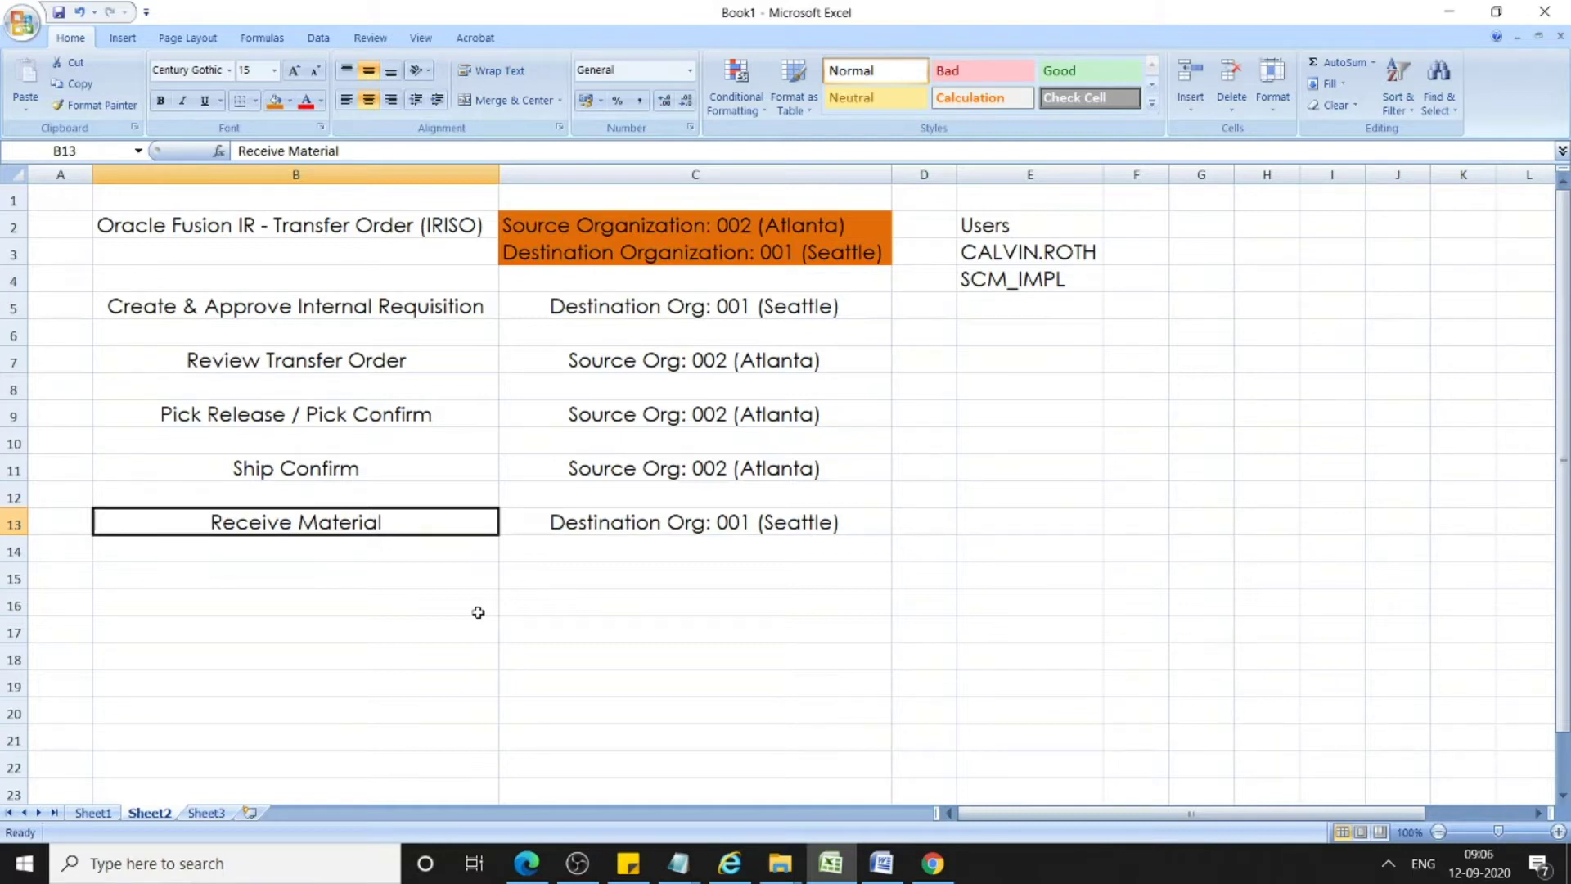
left_click(463, 631)
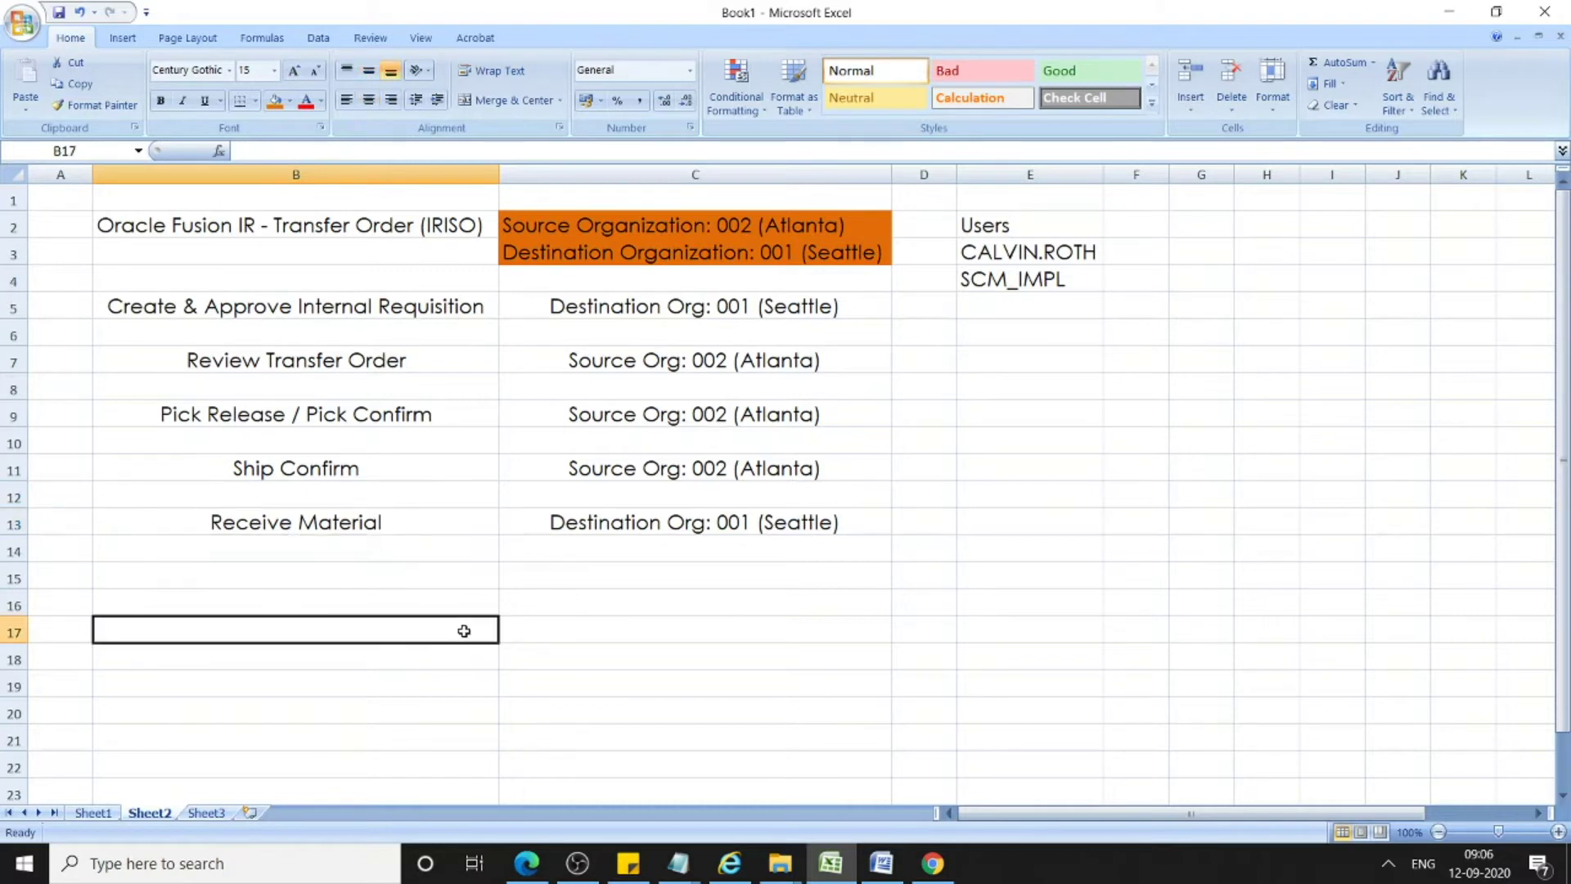
left_click(378, 521)
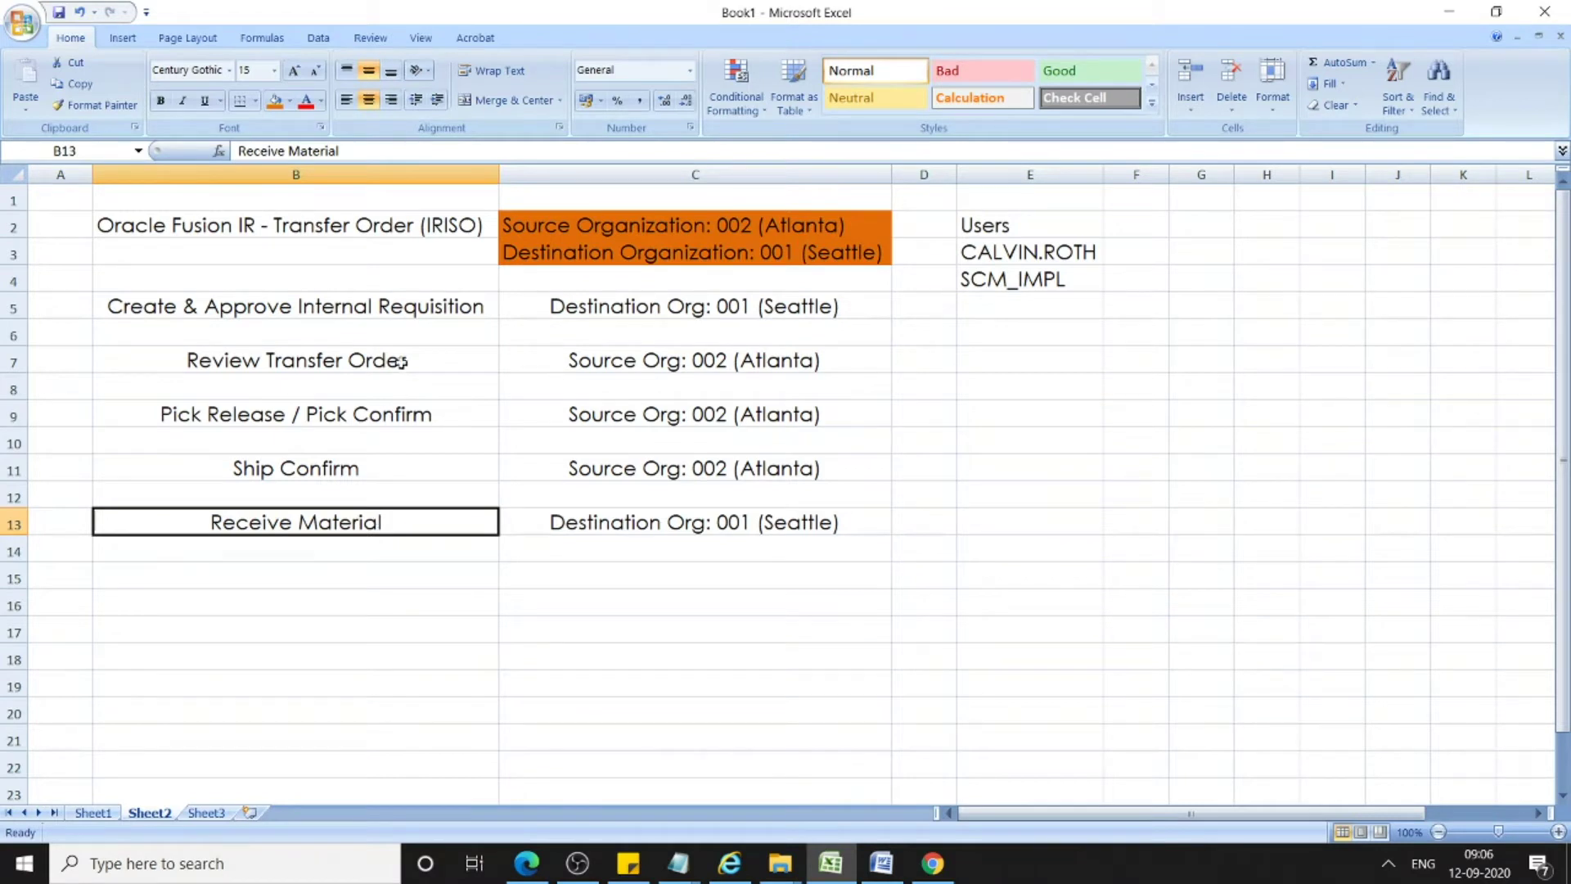
left_click(423, 311)
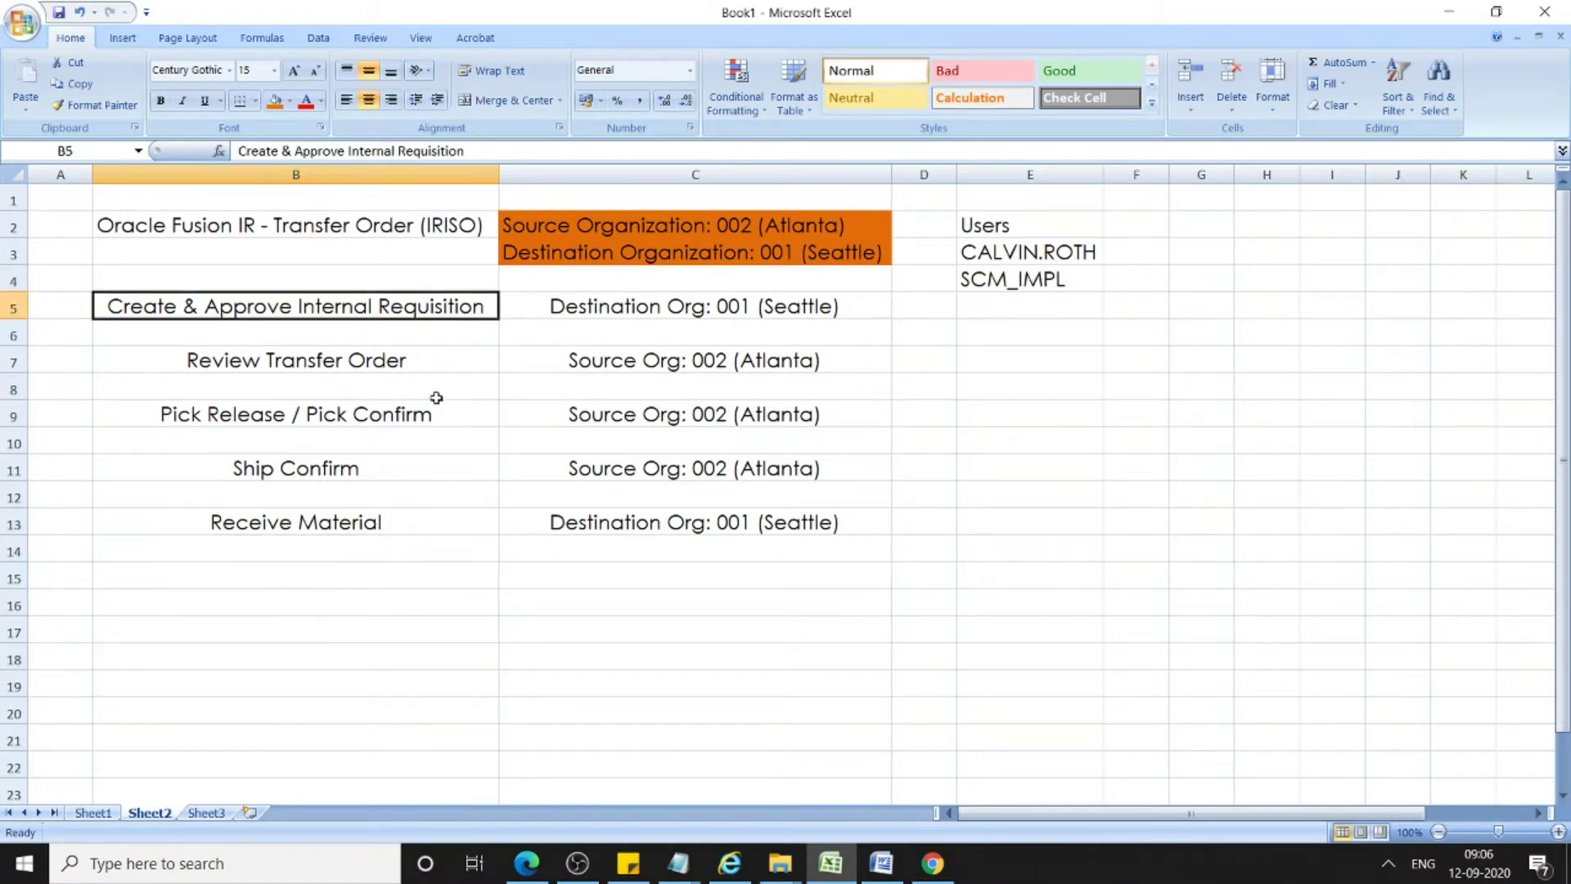
left_click(270, 524)
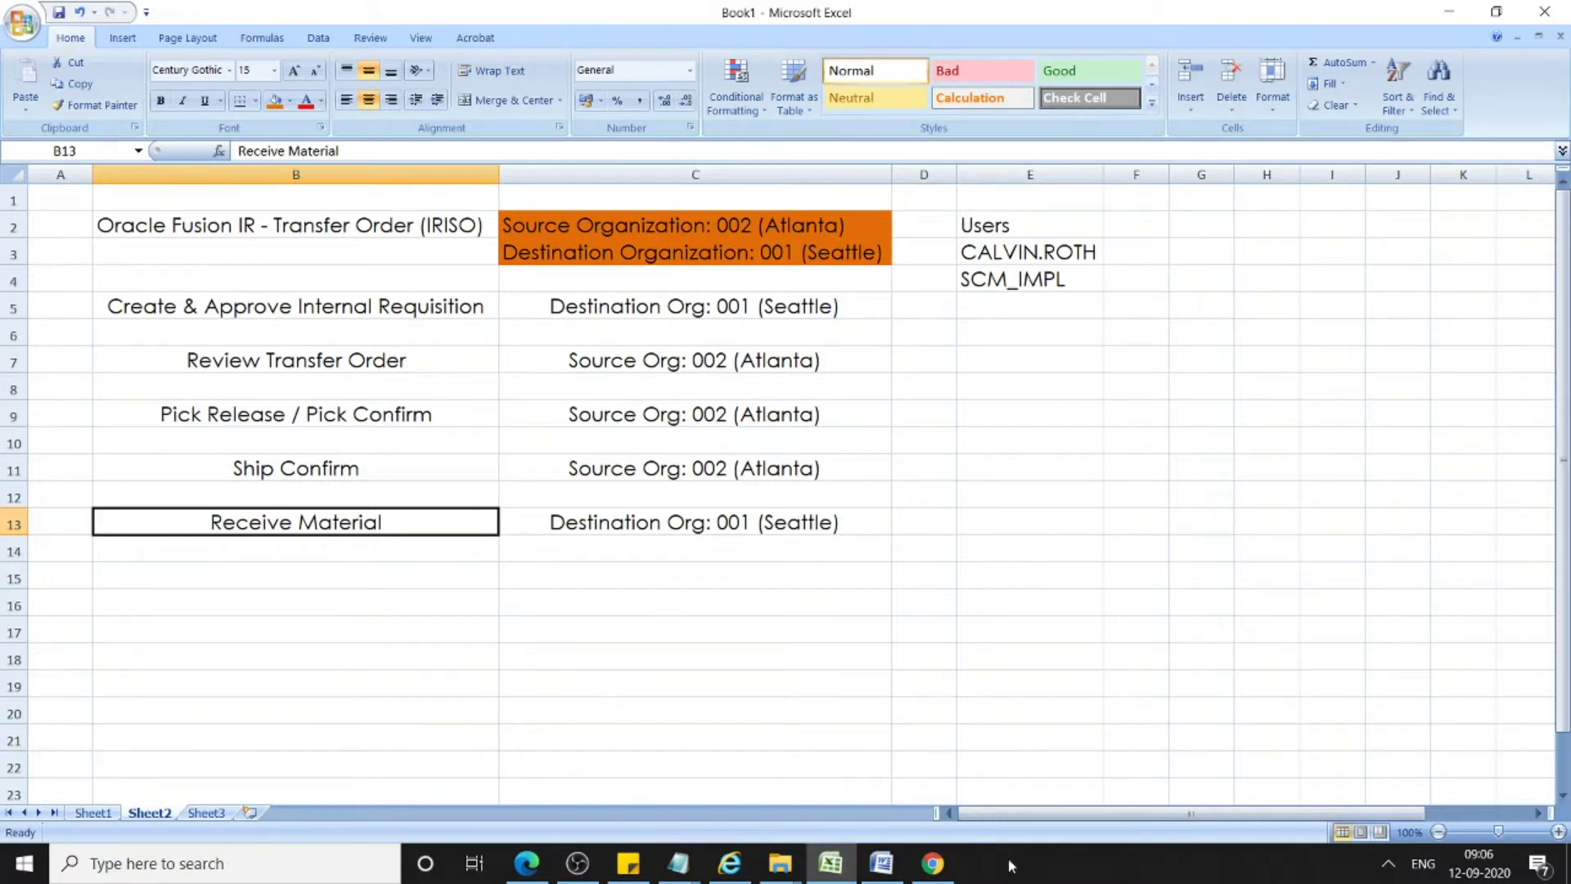
Switch to Oracle Fusion in Chrome and open the Enter Requisition Line form from Purchase Requisitions
left_click(939, 839)
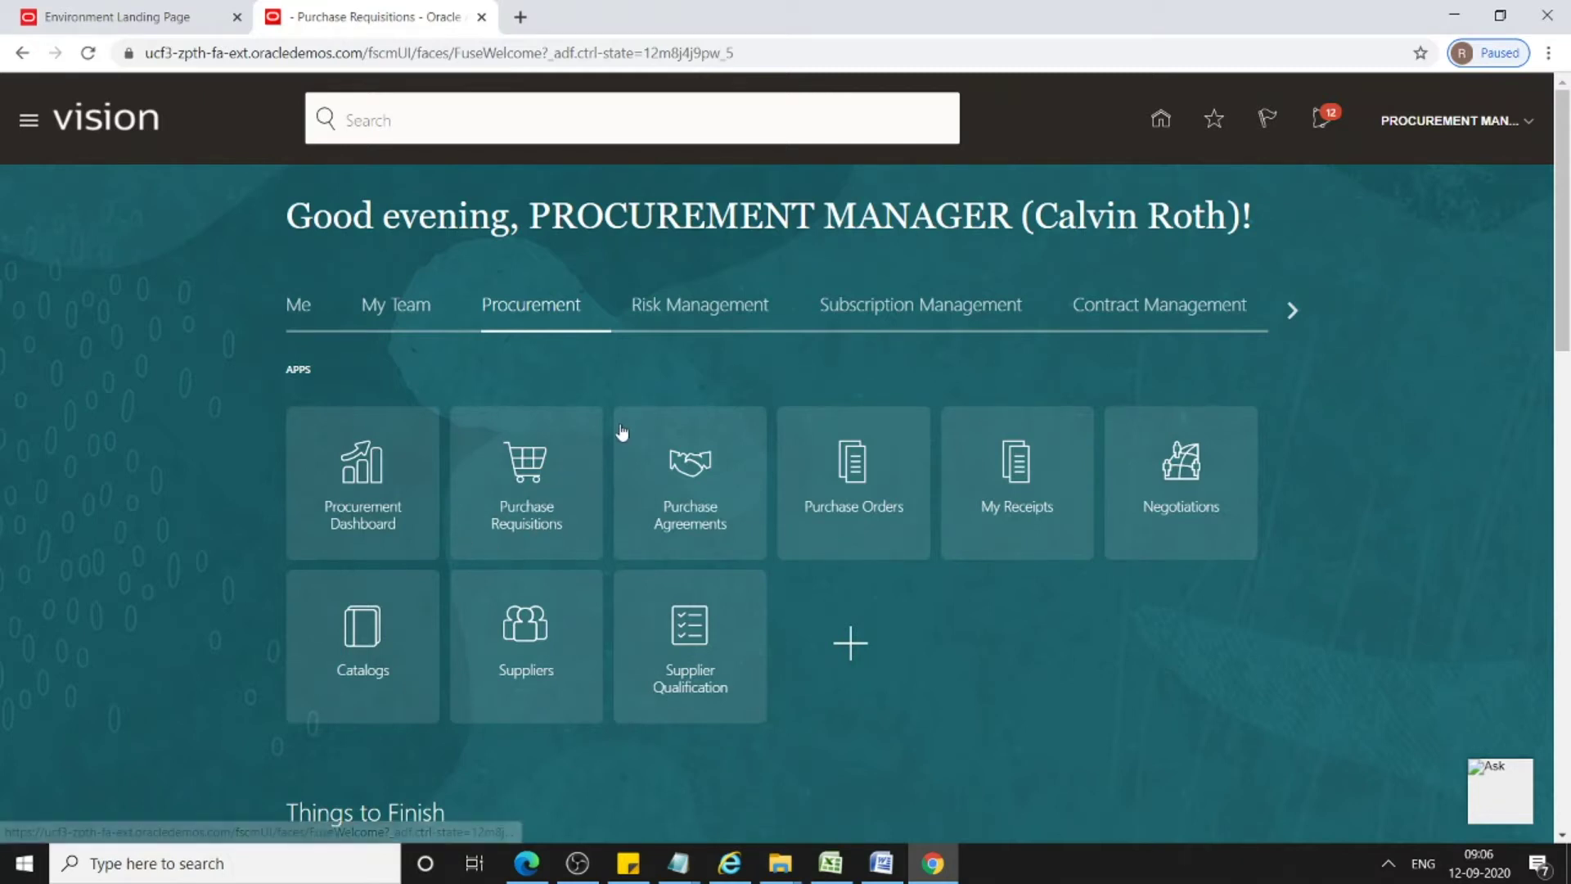
left_click(529, 415)
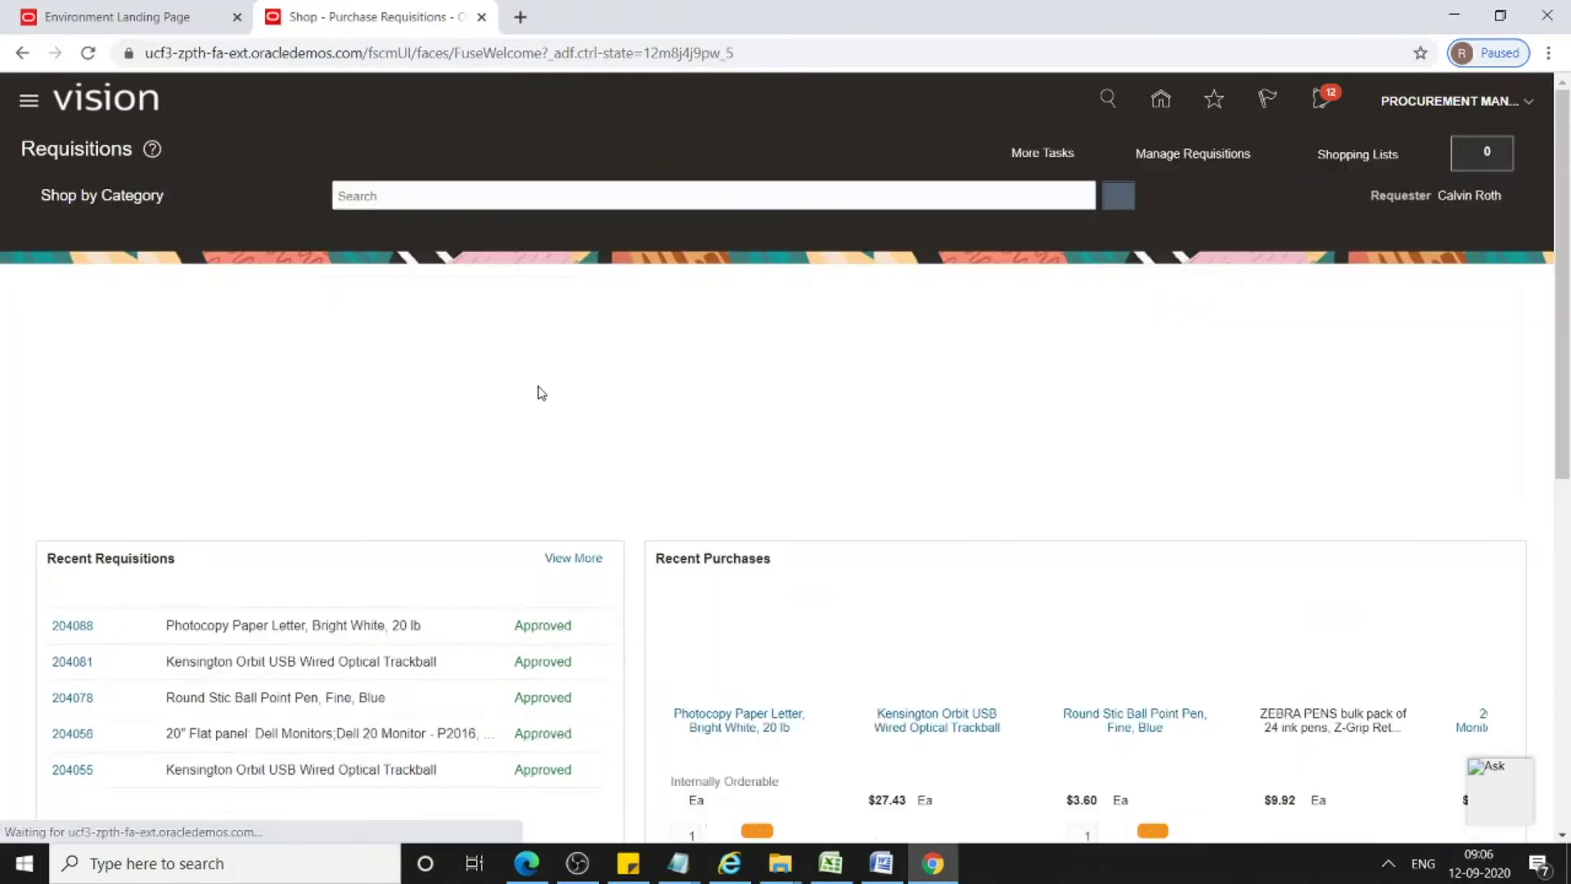
left_click(1060, 155)
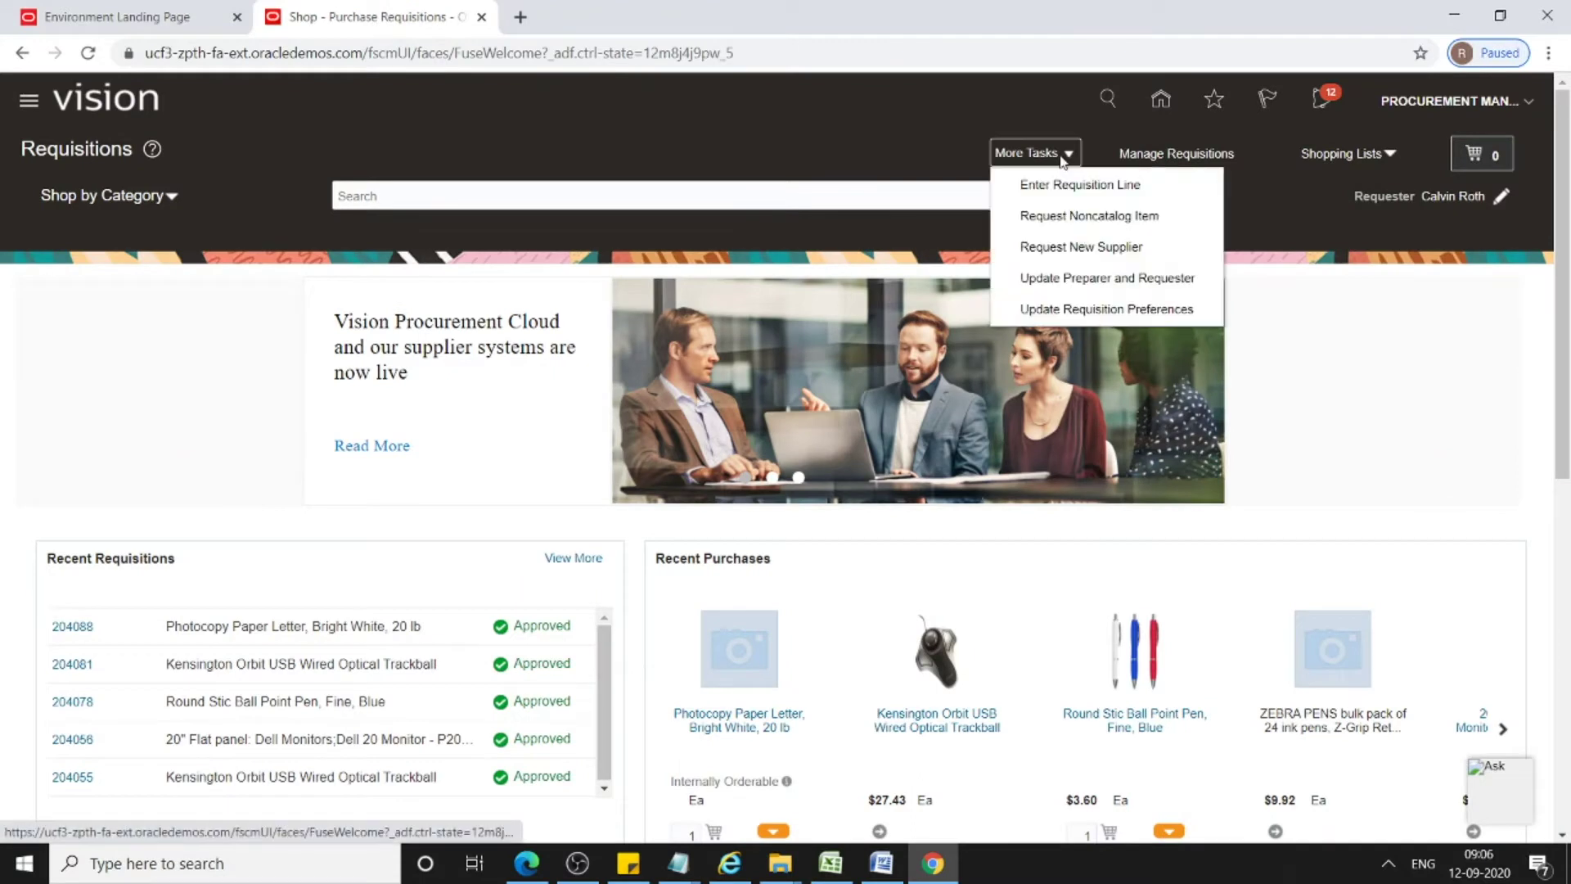
left_click(1080, 183)
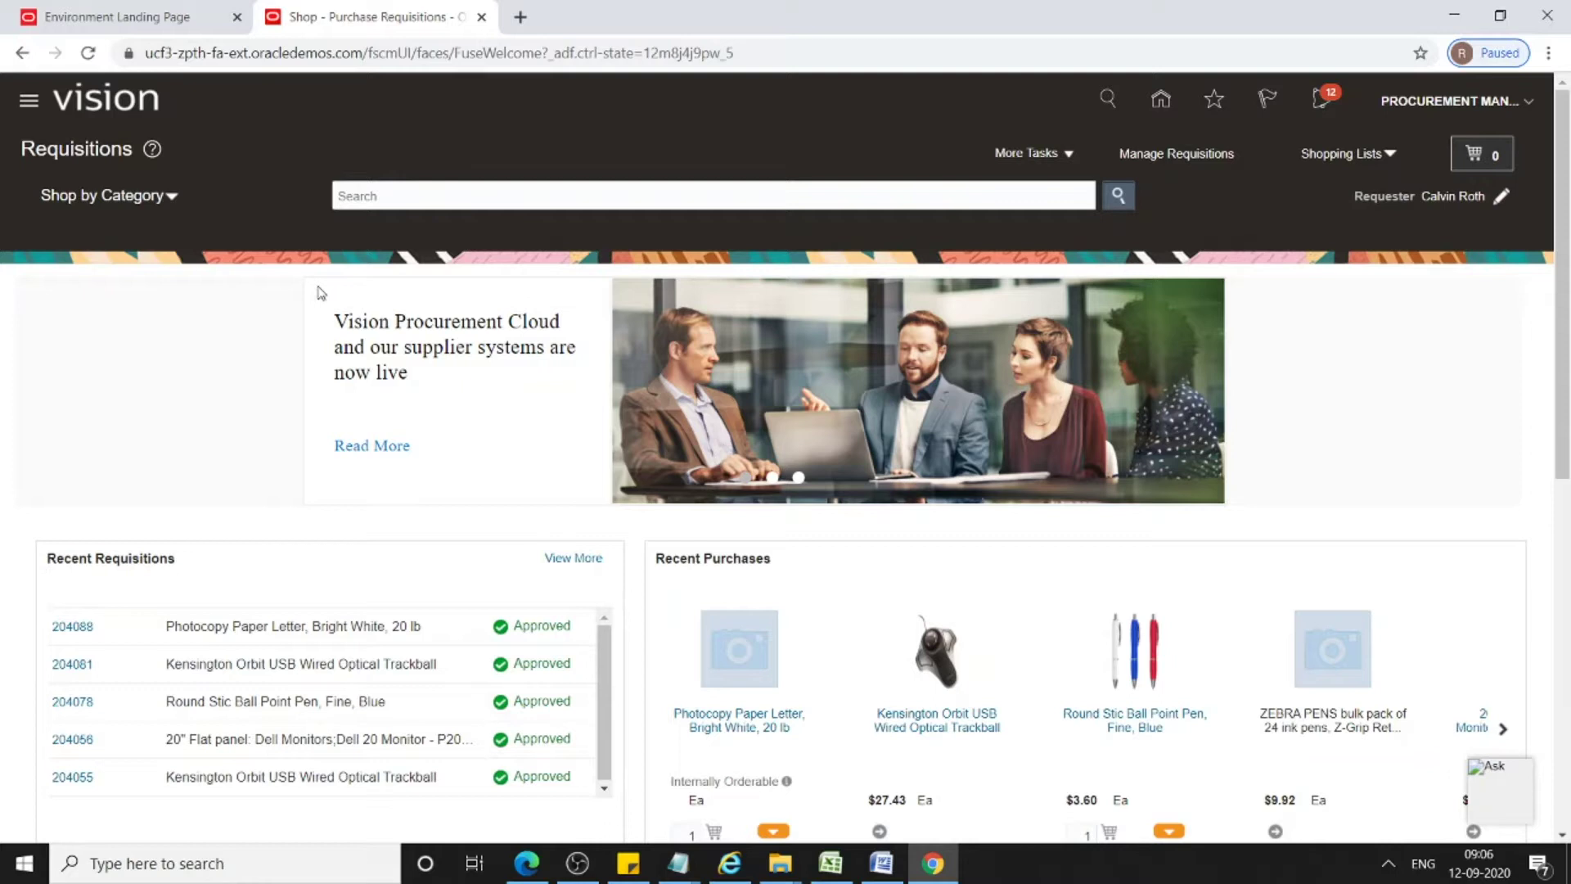
Set the requisition line's item to V12000 Photocopy Paper Letter, Bright White, 20 lb
left_click(401, 287)
type("V")
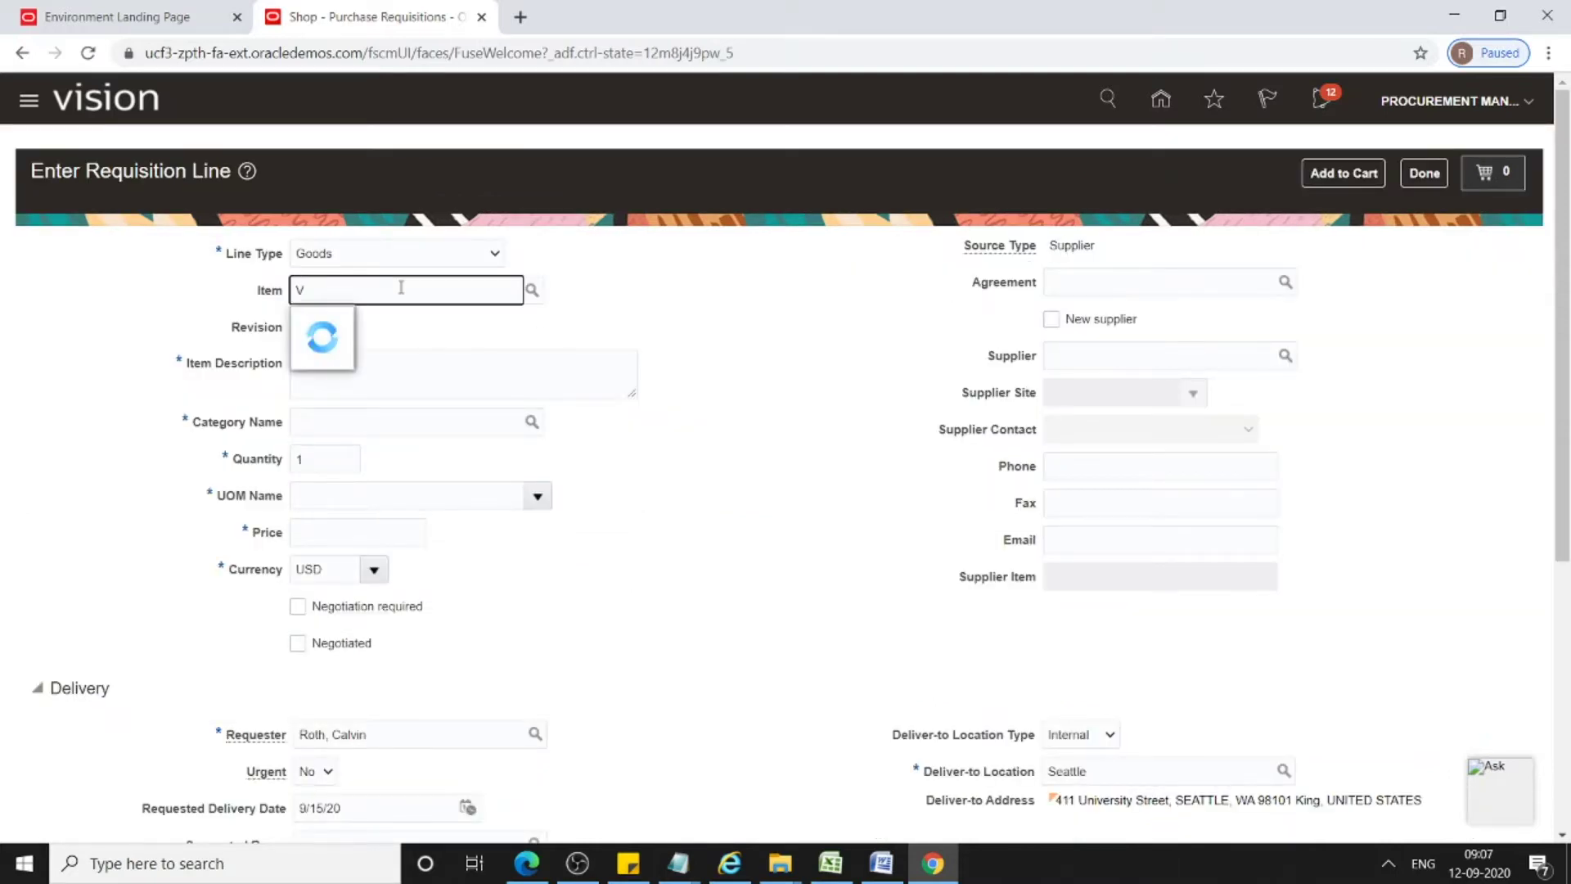
type("12000")
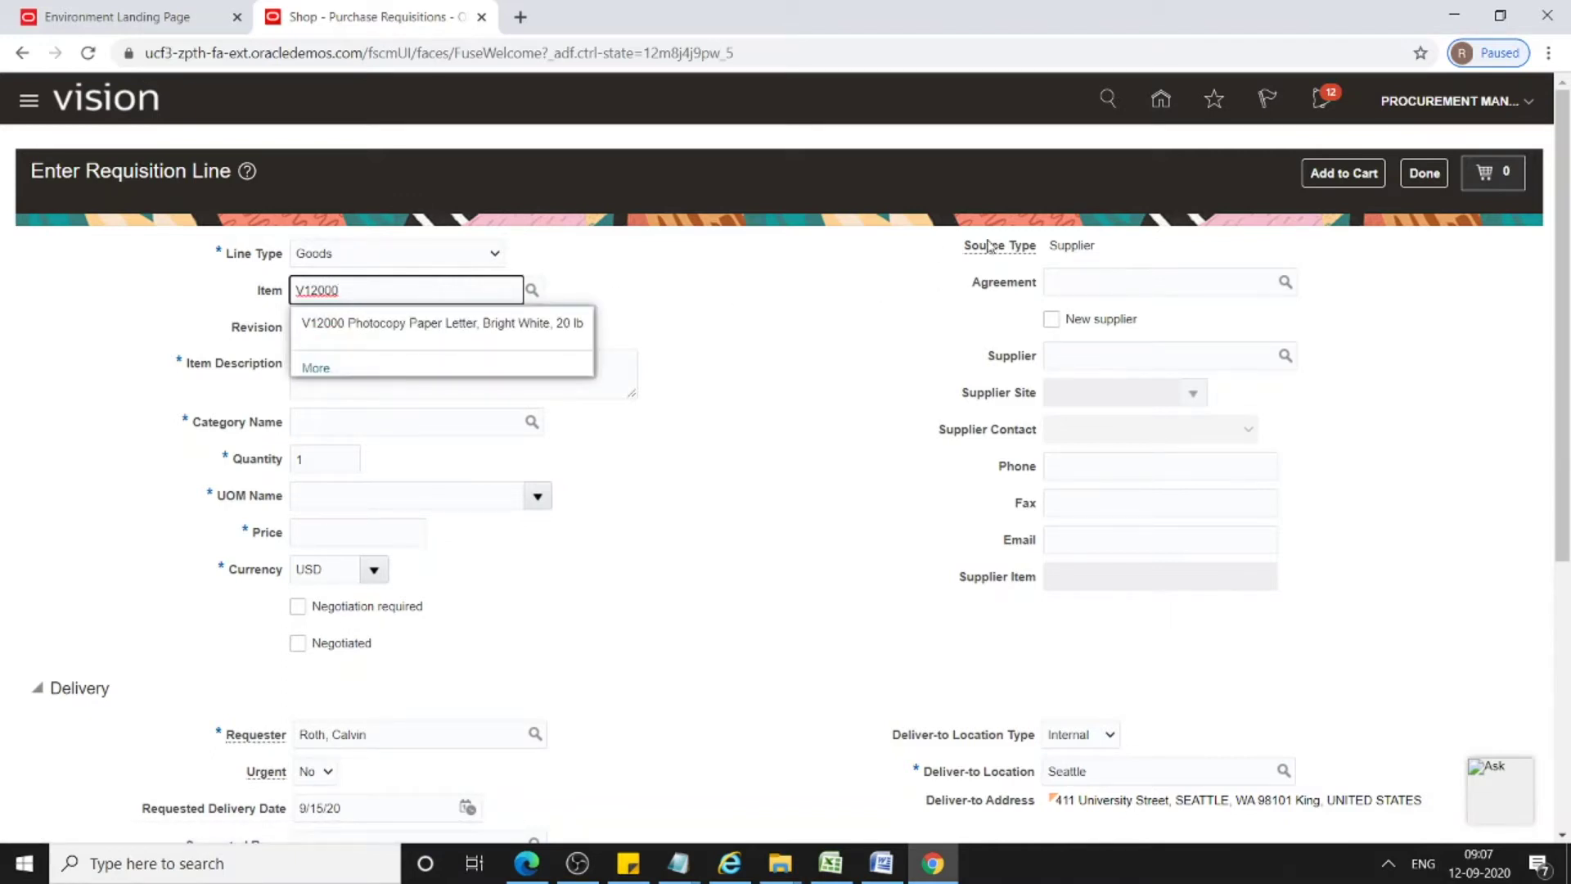
left_click(463, 325)
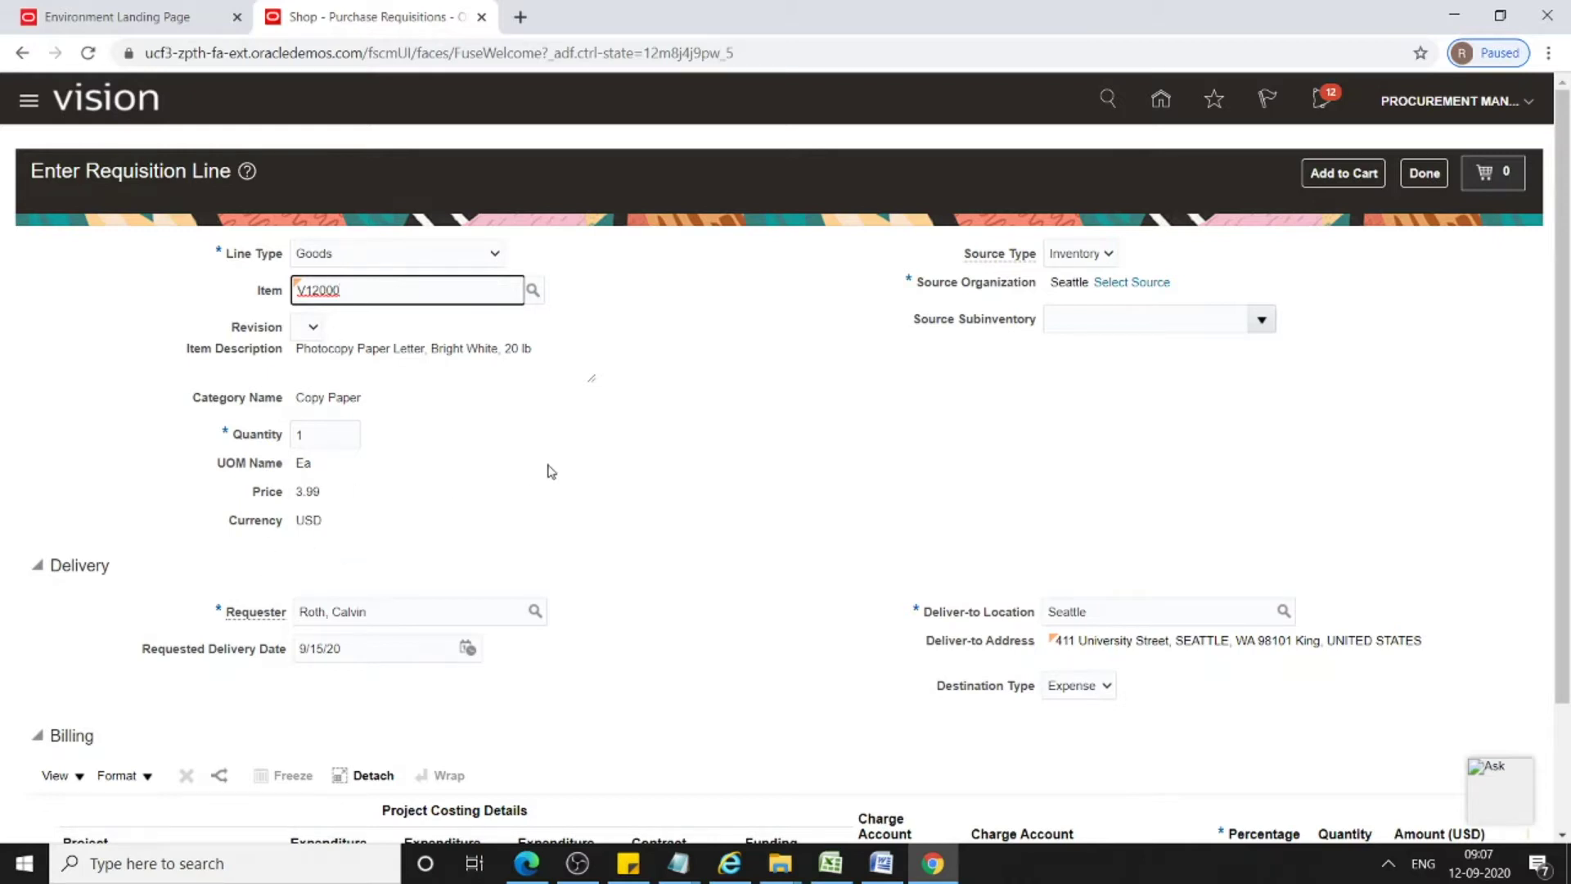
Choose Inventory as the source type and select Atlanta as the line's source organization
left_click(1110, 256)
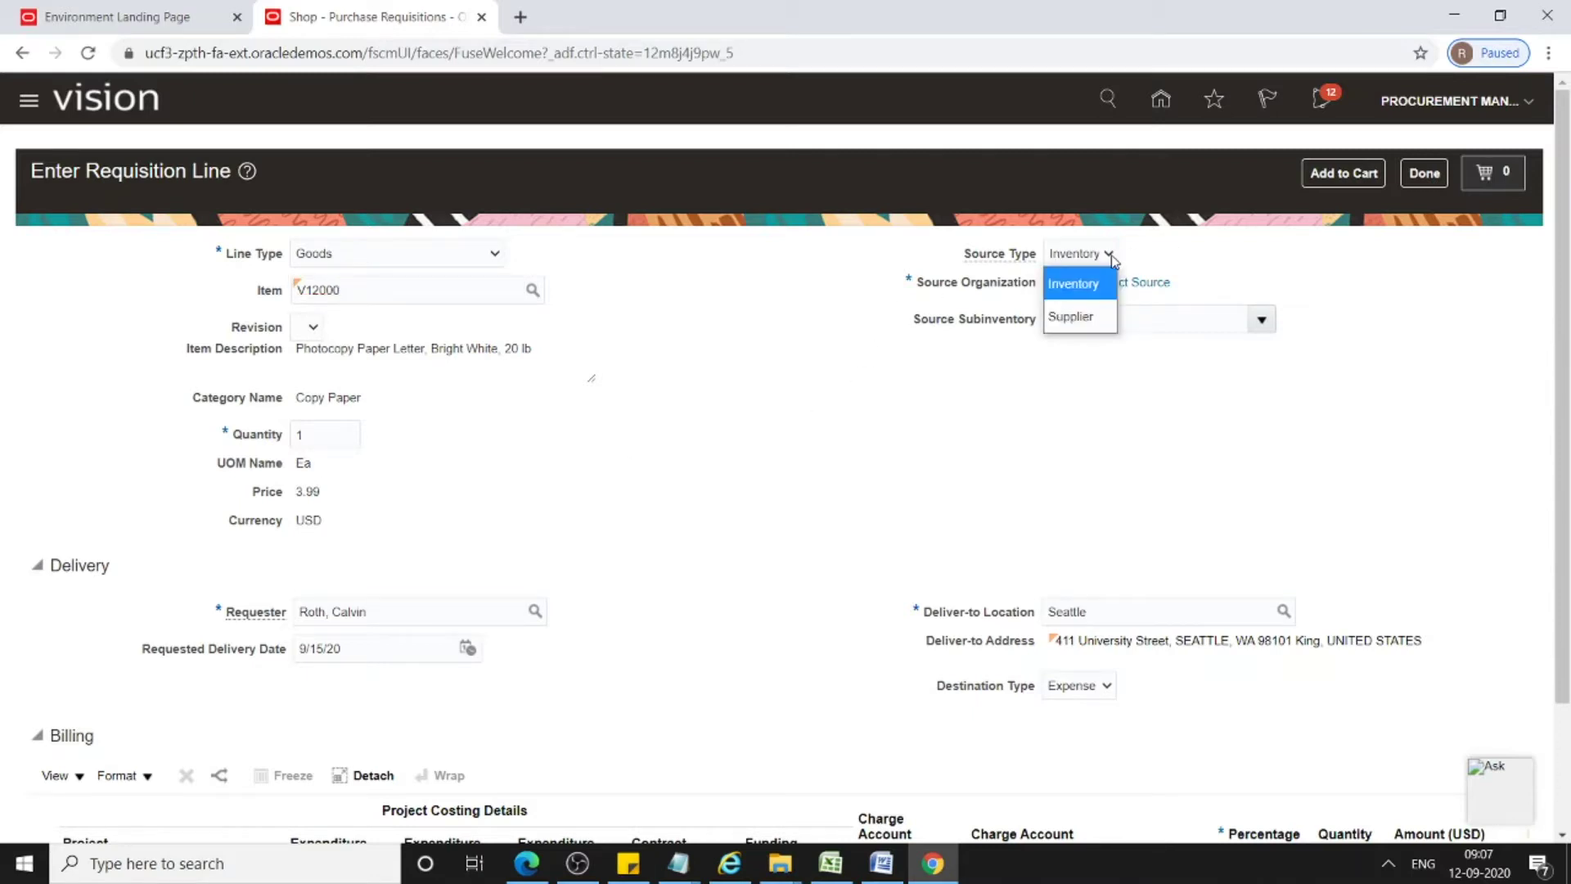
left_click(1082, 293)
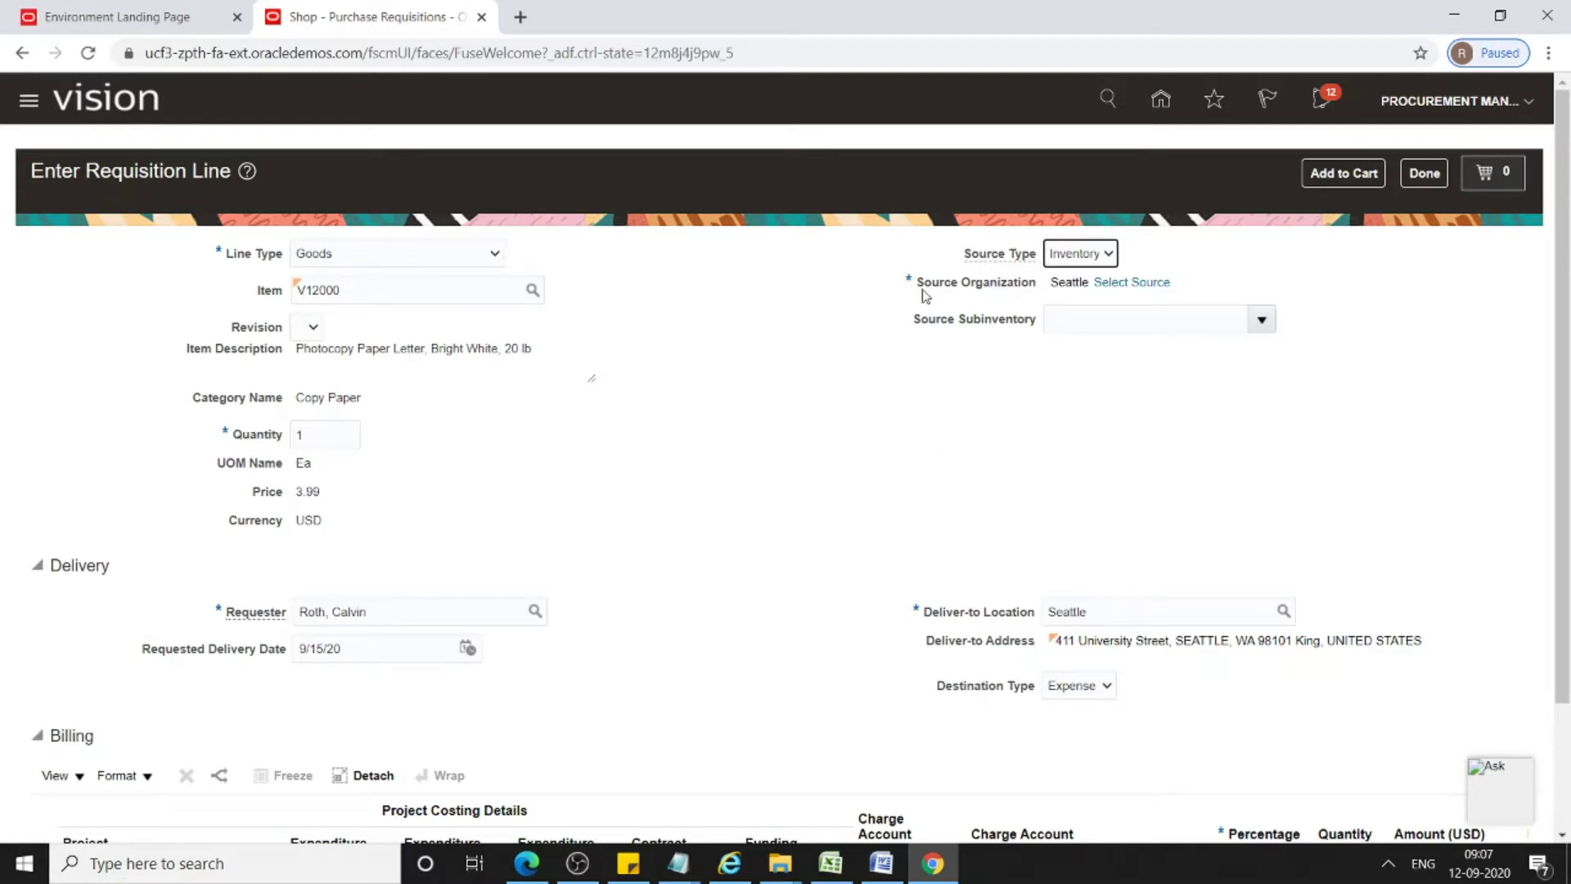
left_click(1137, 288)
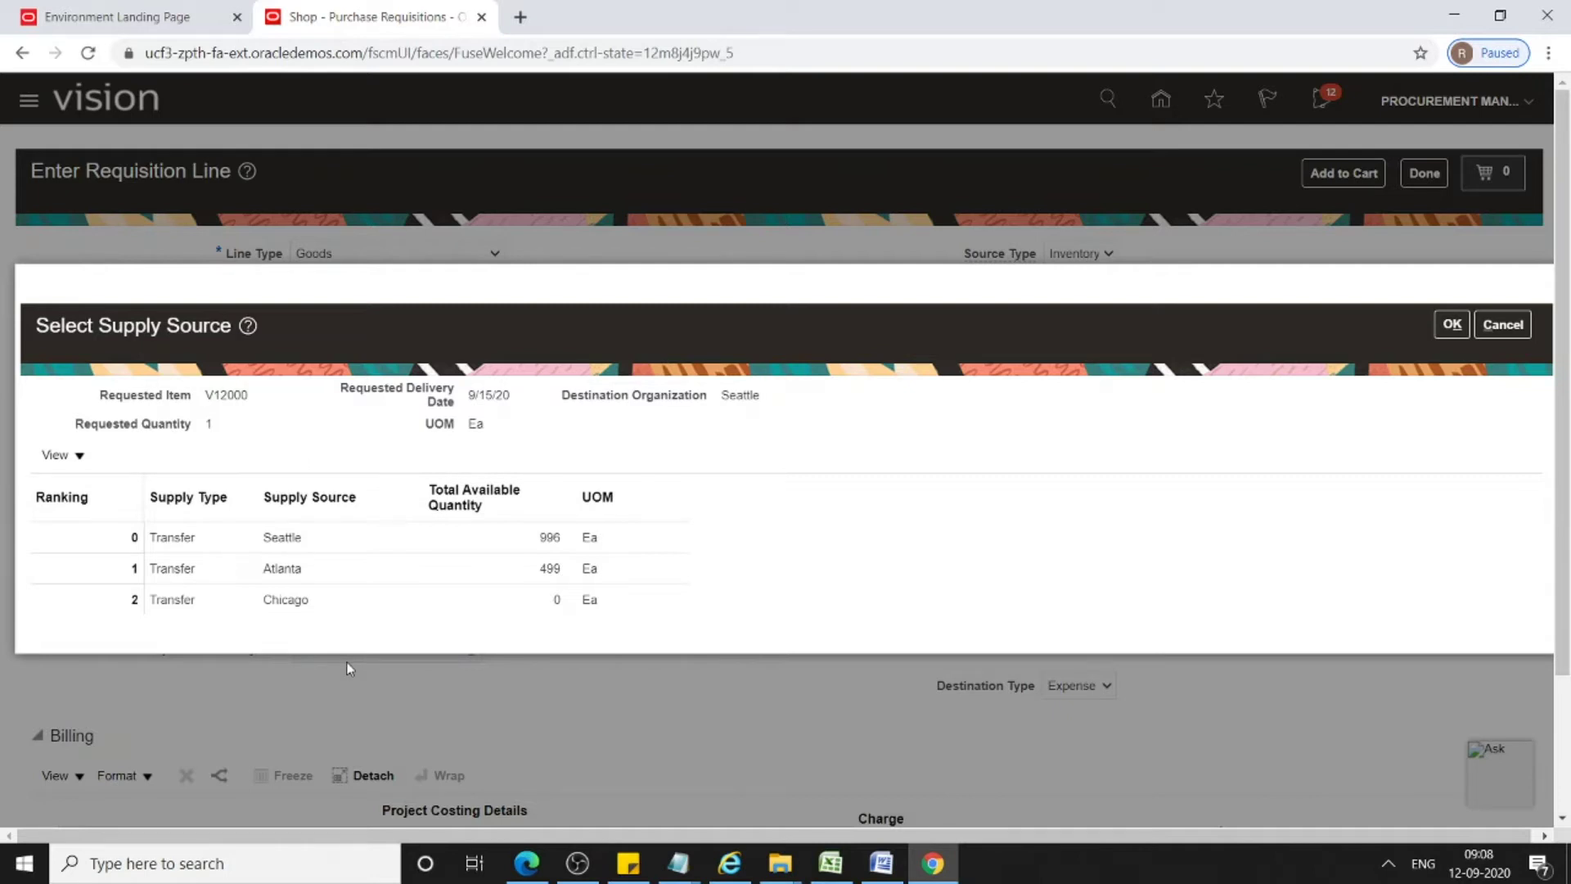
left_click(30, 571)
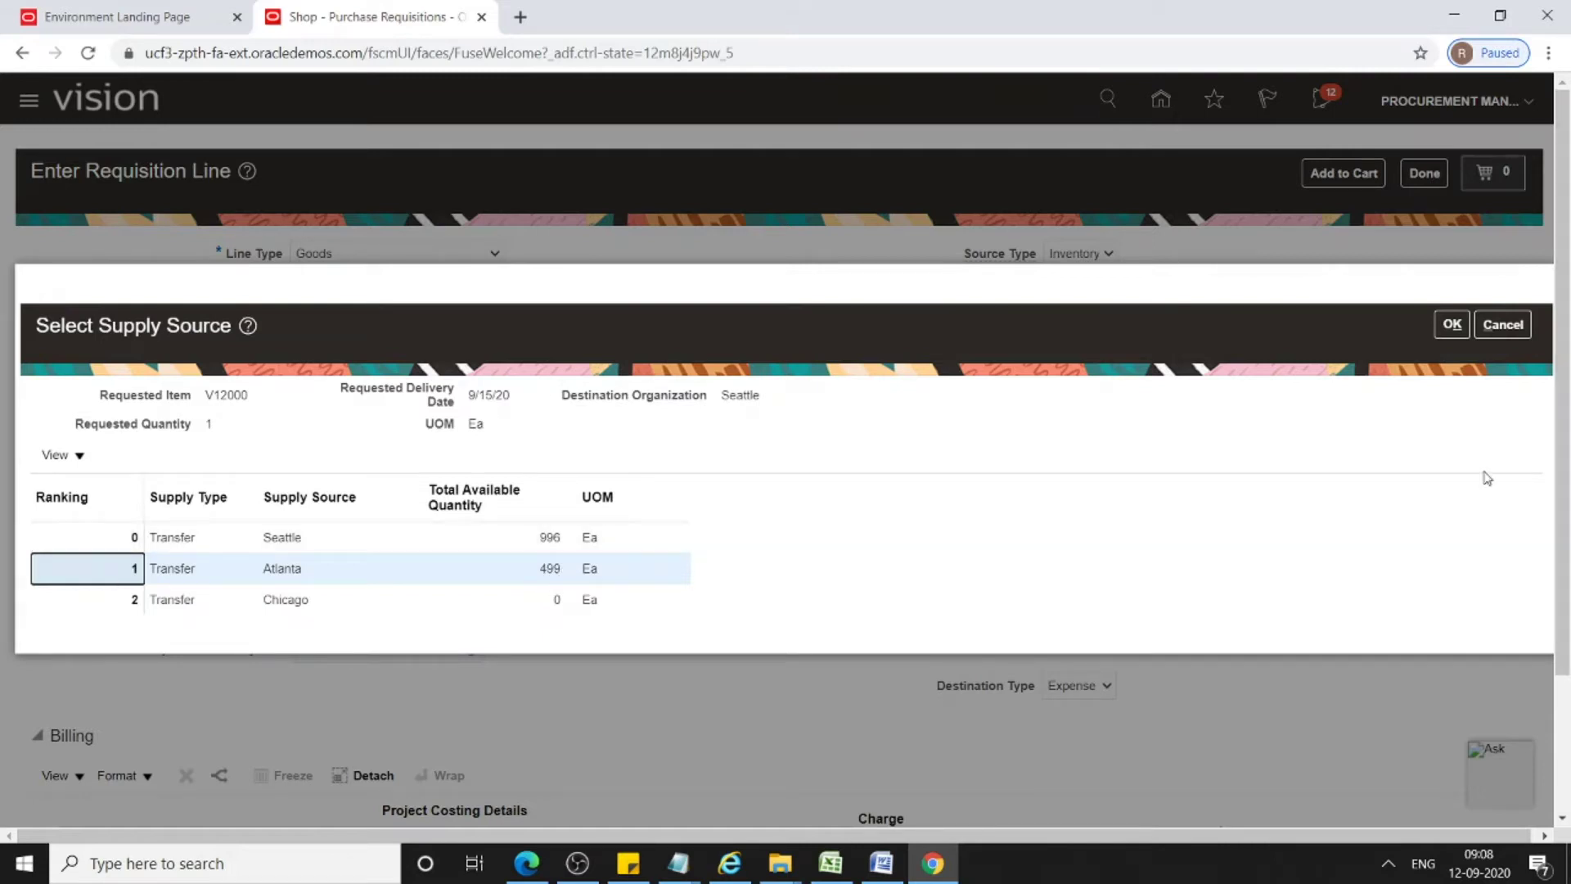
left_click(1451, 325)
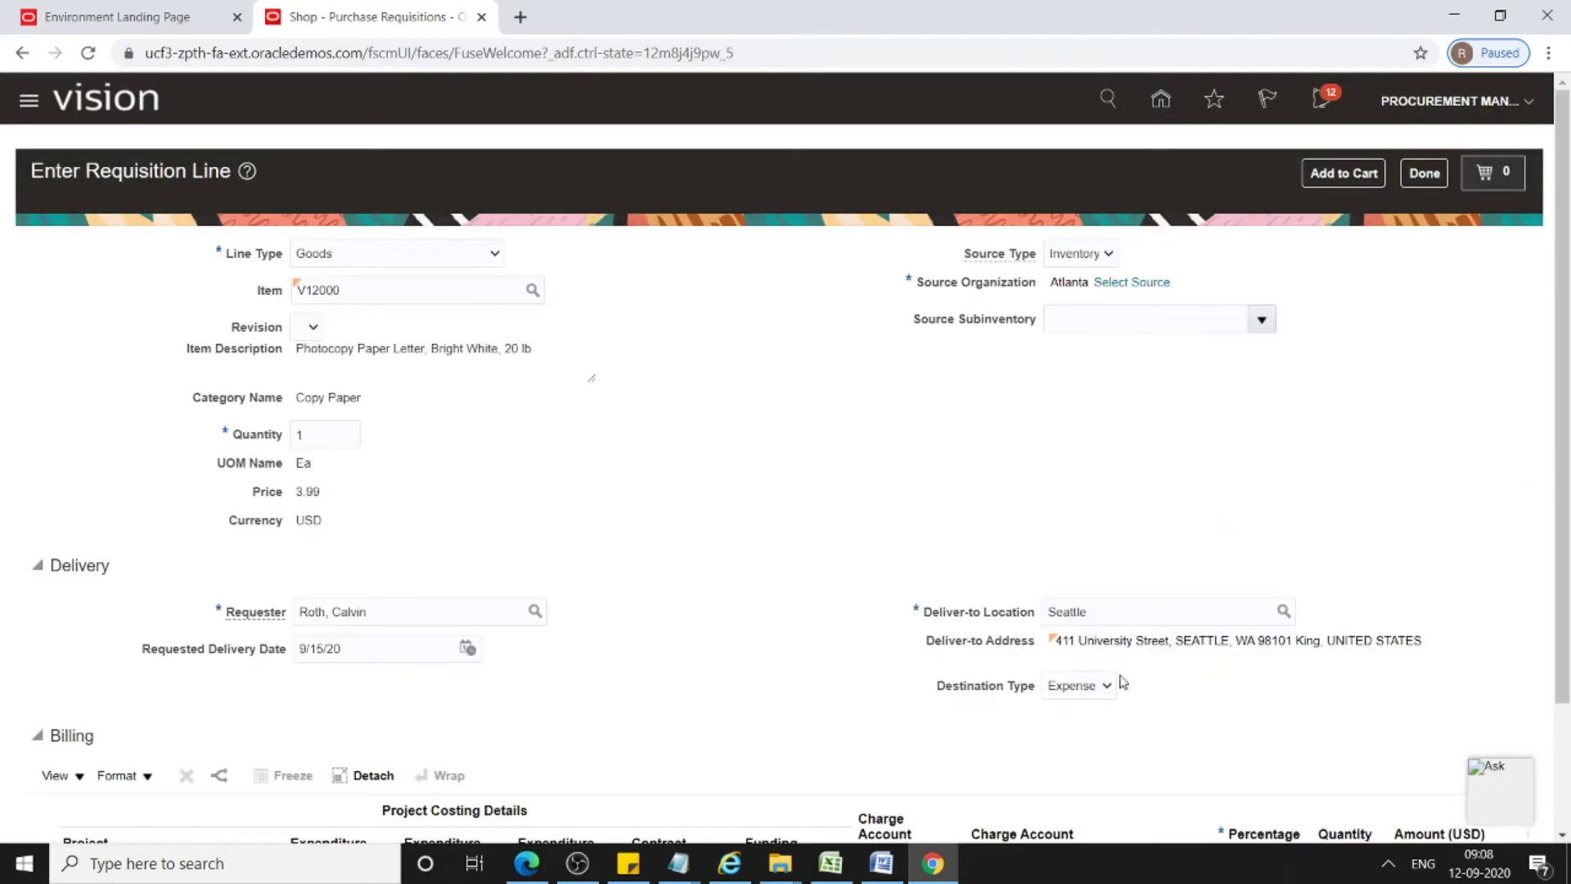
Set the line's destination type to Inventory and look over the delivery and billing details
left_click(1115, 686)
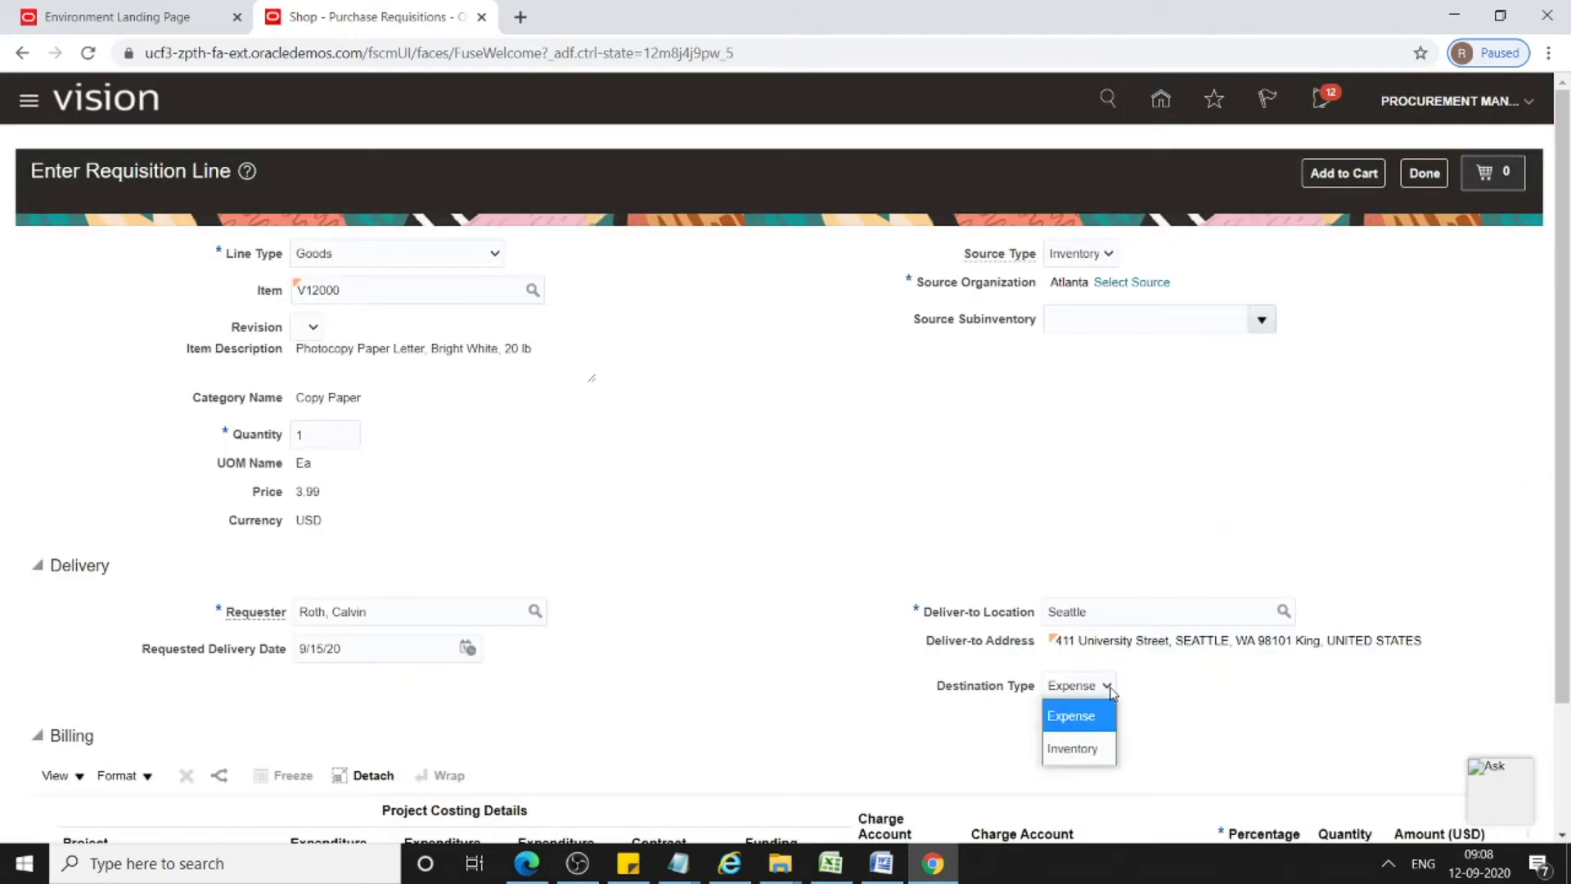
left_click(1089, 750)
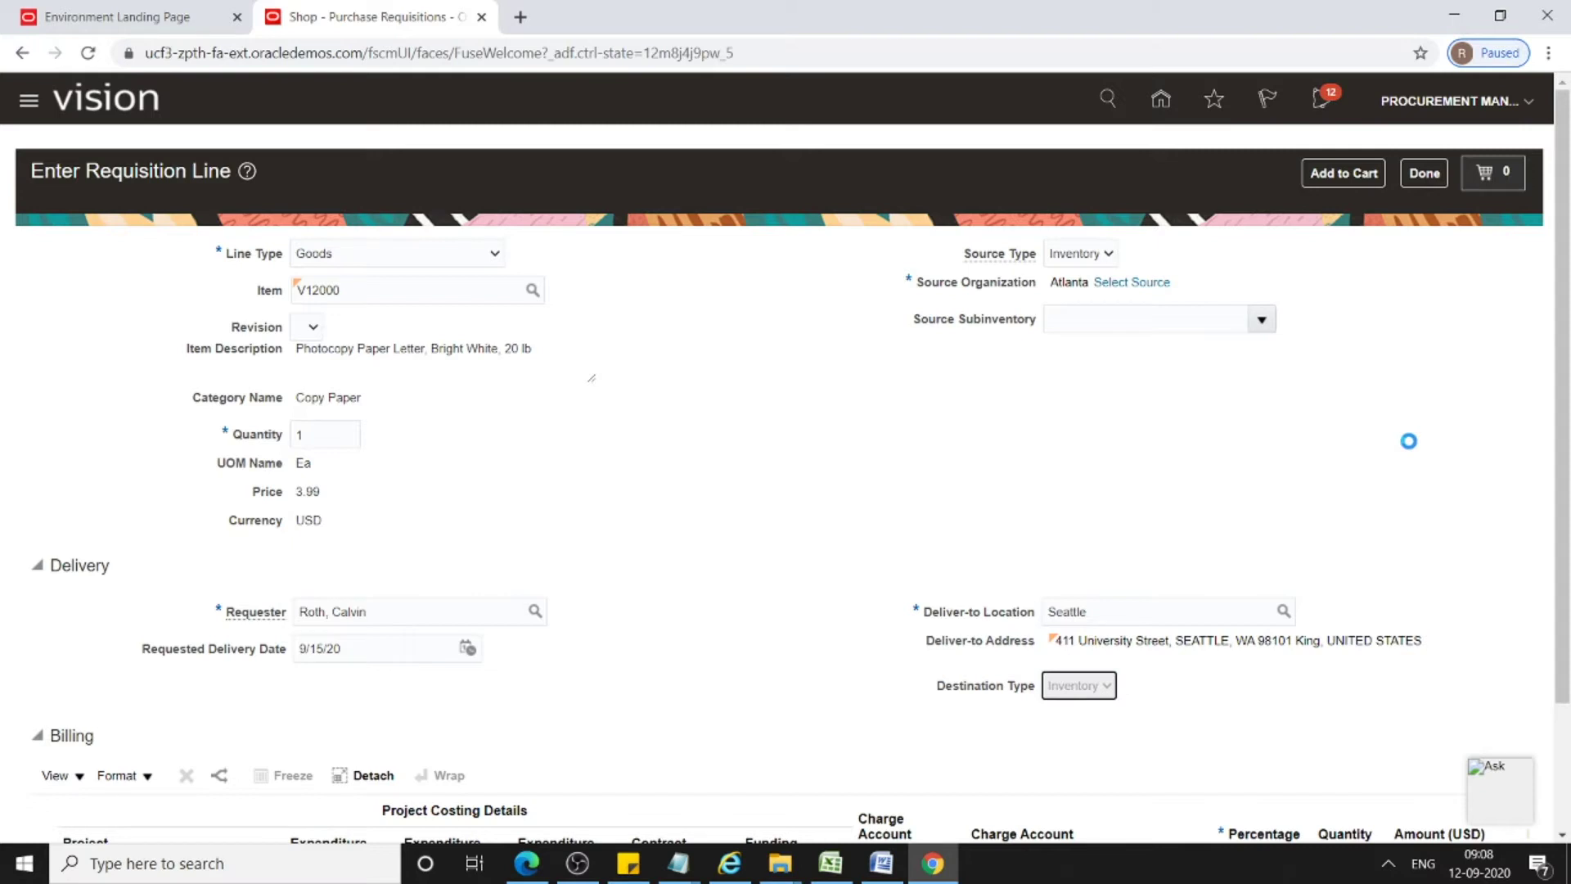
scroll(1412, 441, "down", 2)
scroll(1410, 438, "up", 2)
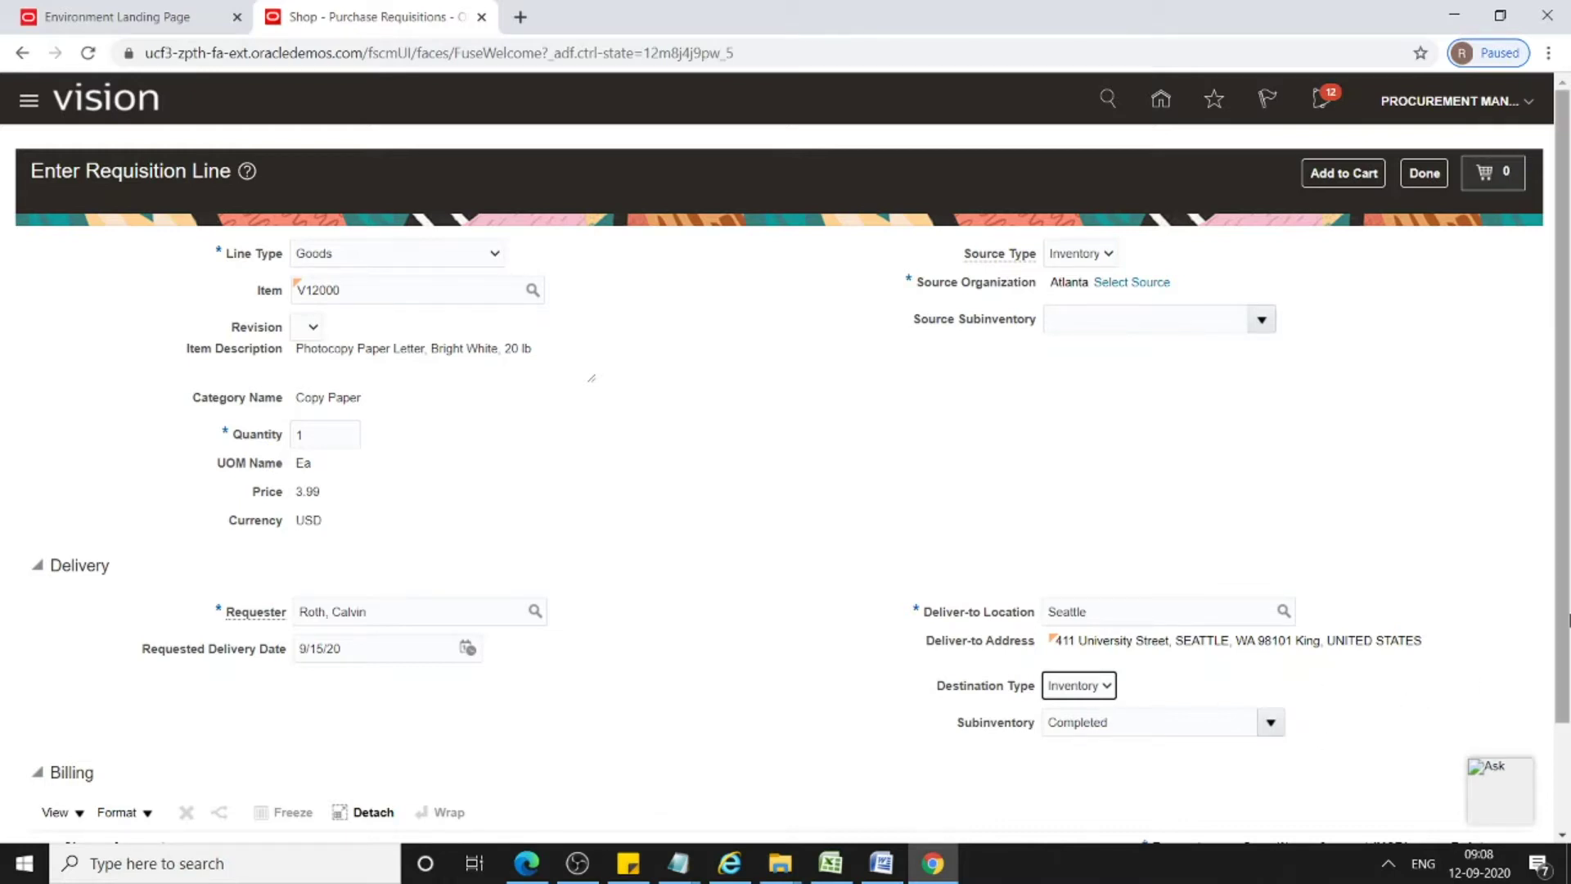
scroll(1382, 435, "down", 2)
scroll(1350, 327, "up", 2)
Add the requisition line to the cart and open the cart's requisition for review
left_click(1342, 173)
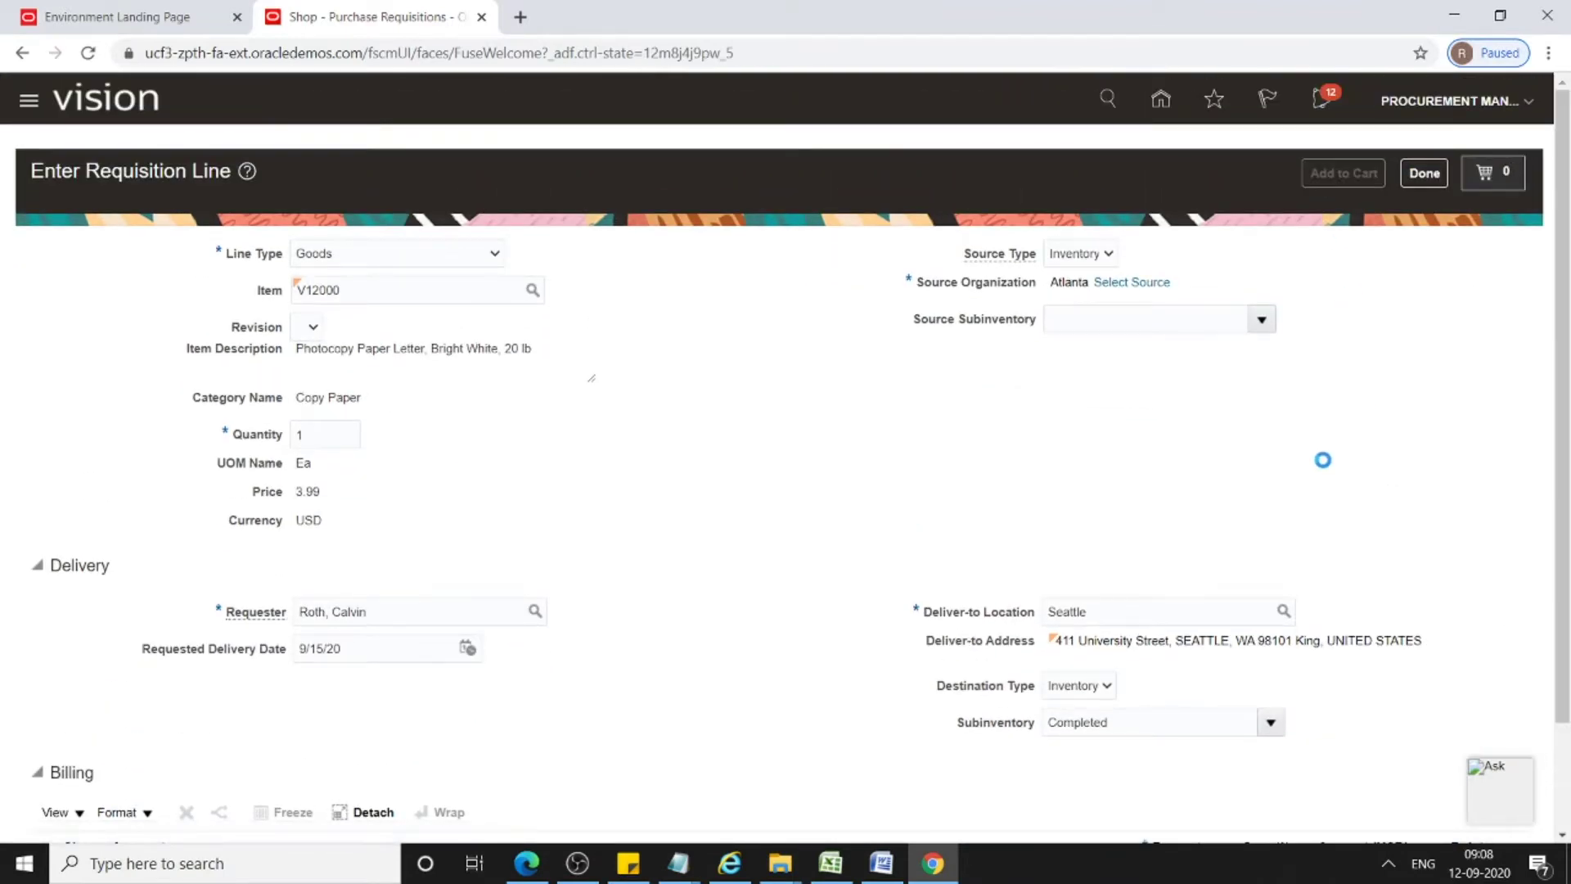
left_click(1491, 174)
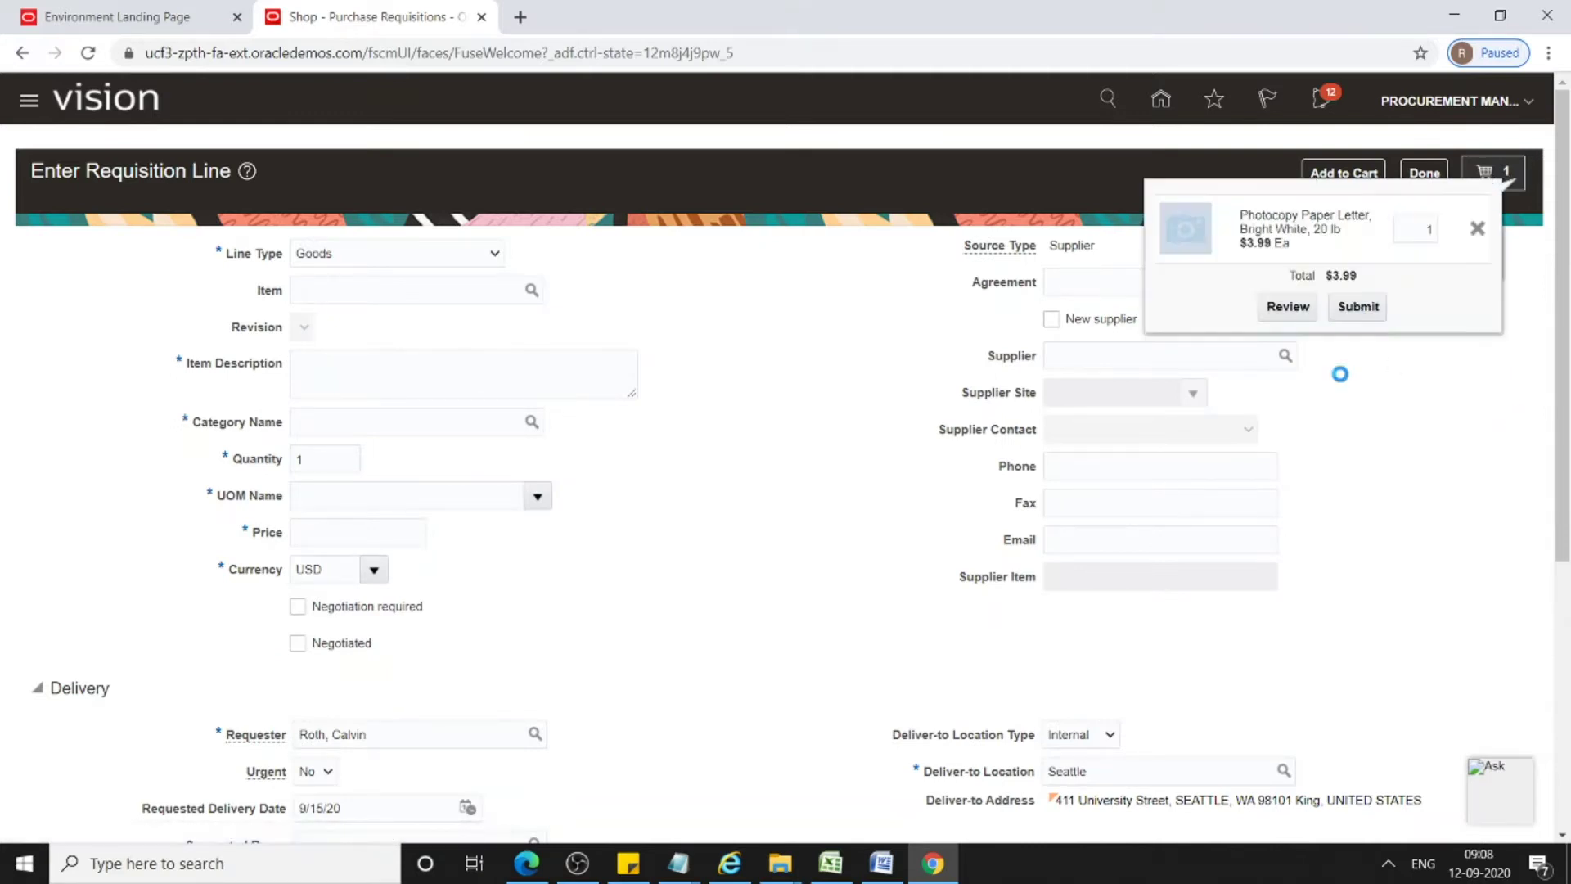
left_click(1289, 309)
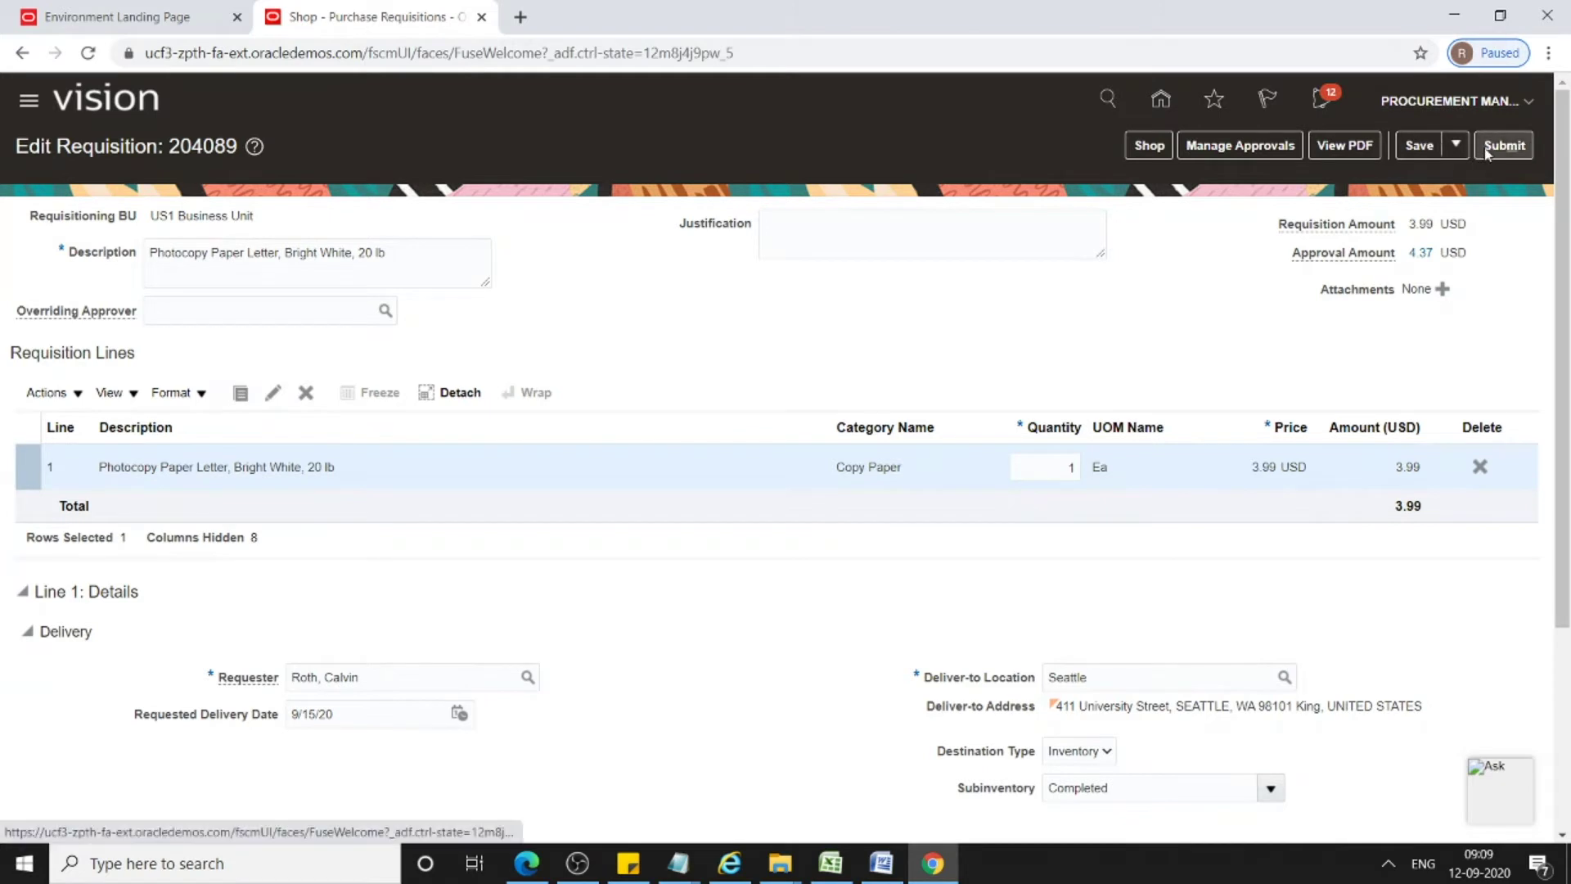
Copy the requisition number from the page heading and submit the requisition for approval
double_click(202, 145)
key("ctrl+c")
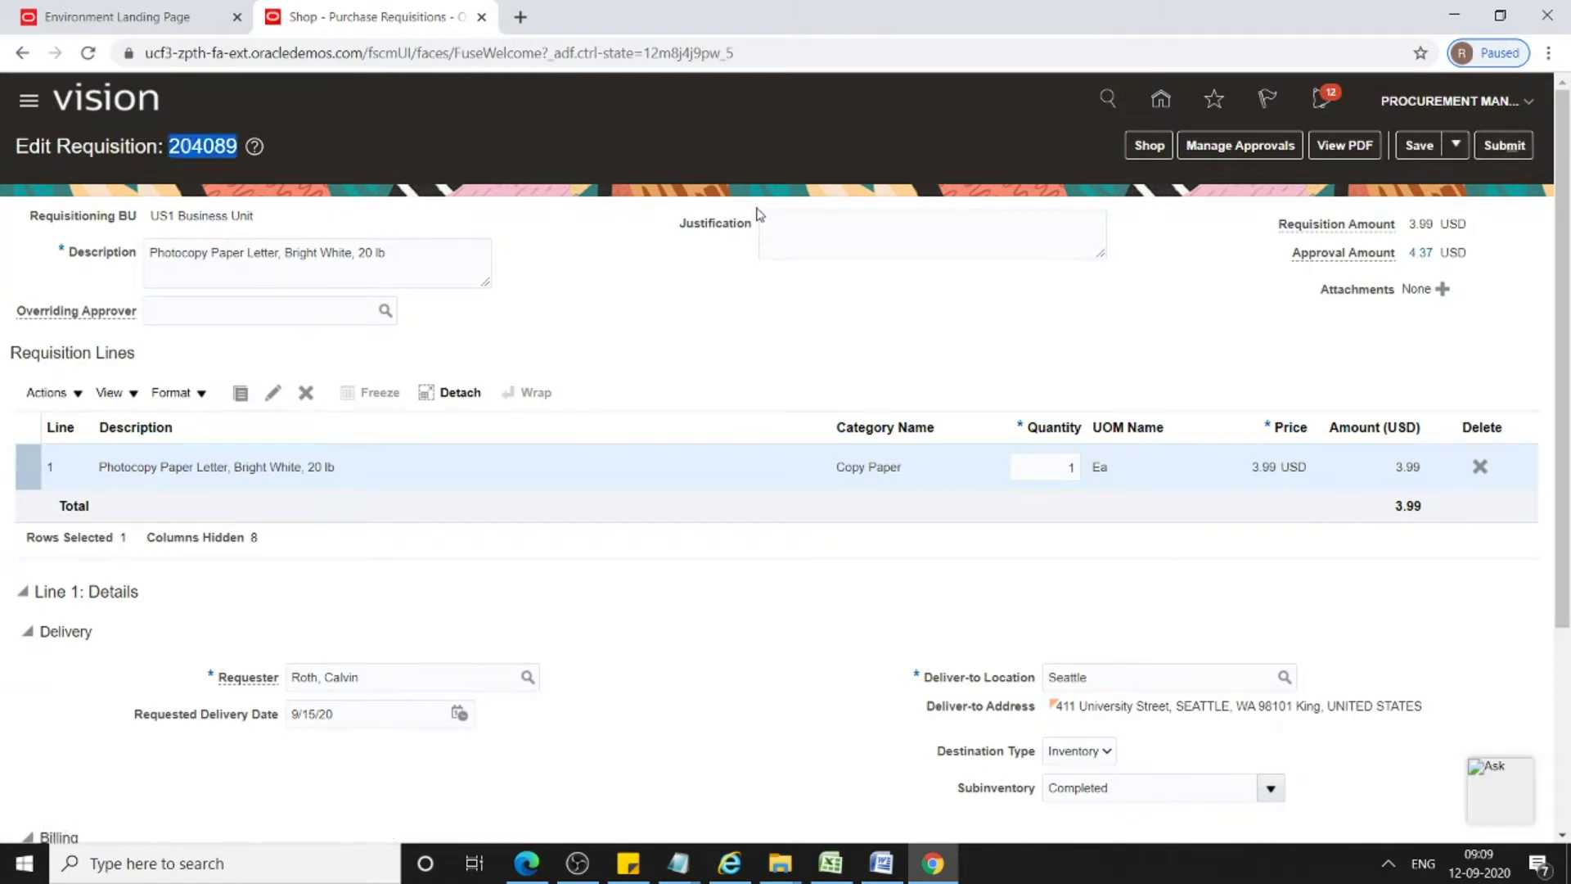
left_click(1506, 146)
Switch to the untitled Notepad notes and replace all old entries with the copied requisition number, labelled "Internal Requisition:"
left_click(678, 863)
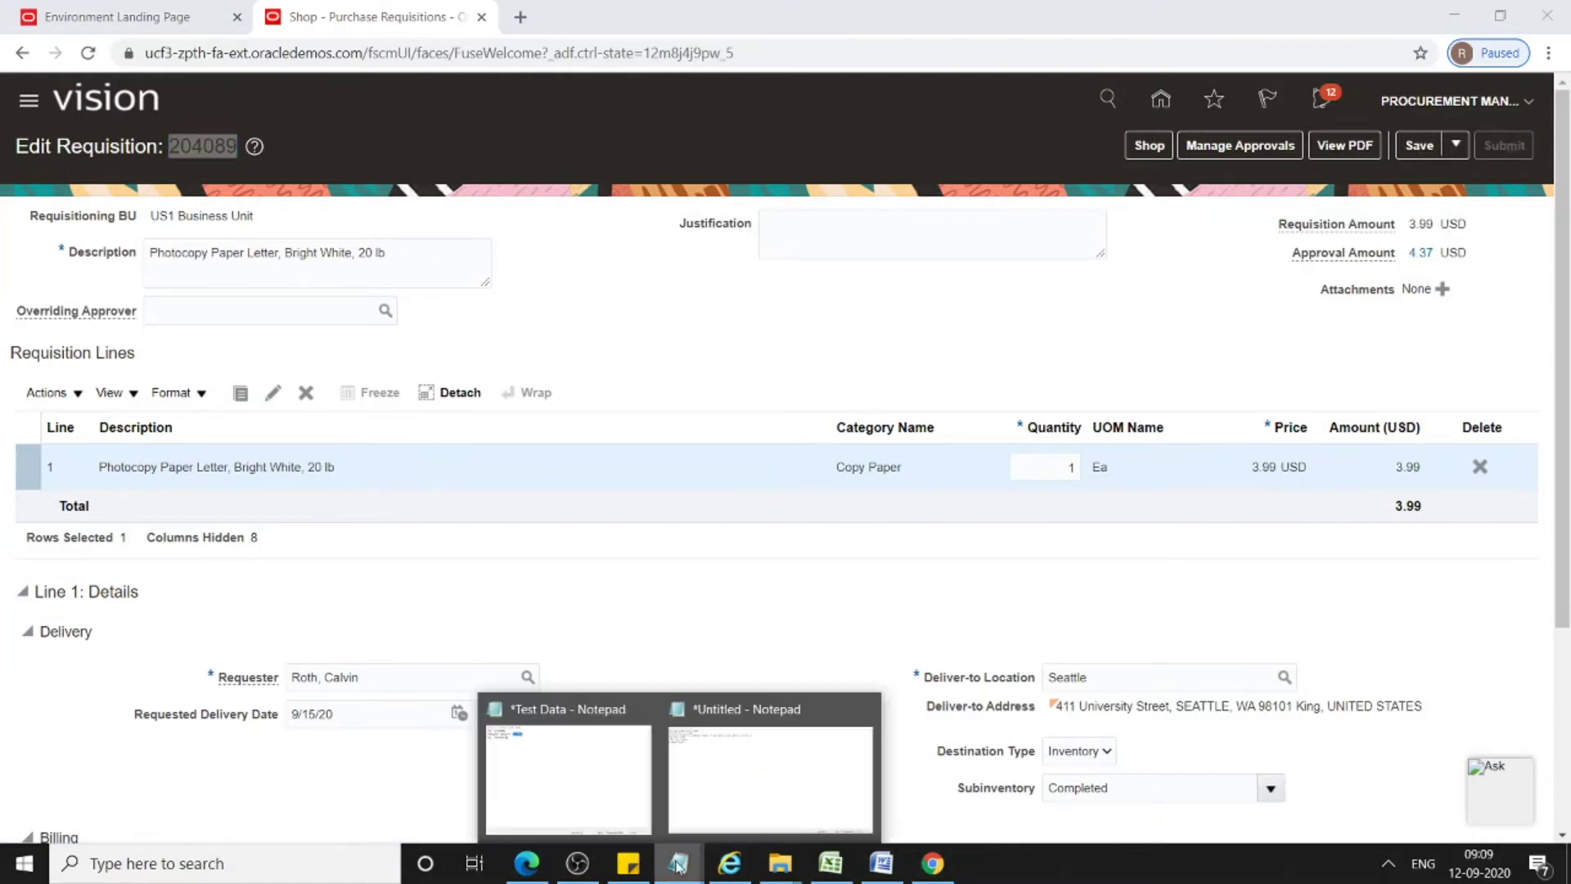
left_click(770, 826)
left_click_drag(203, 138, 2, 5)
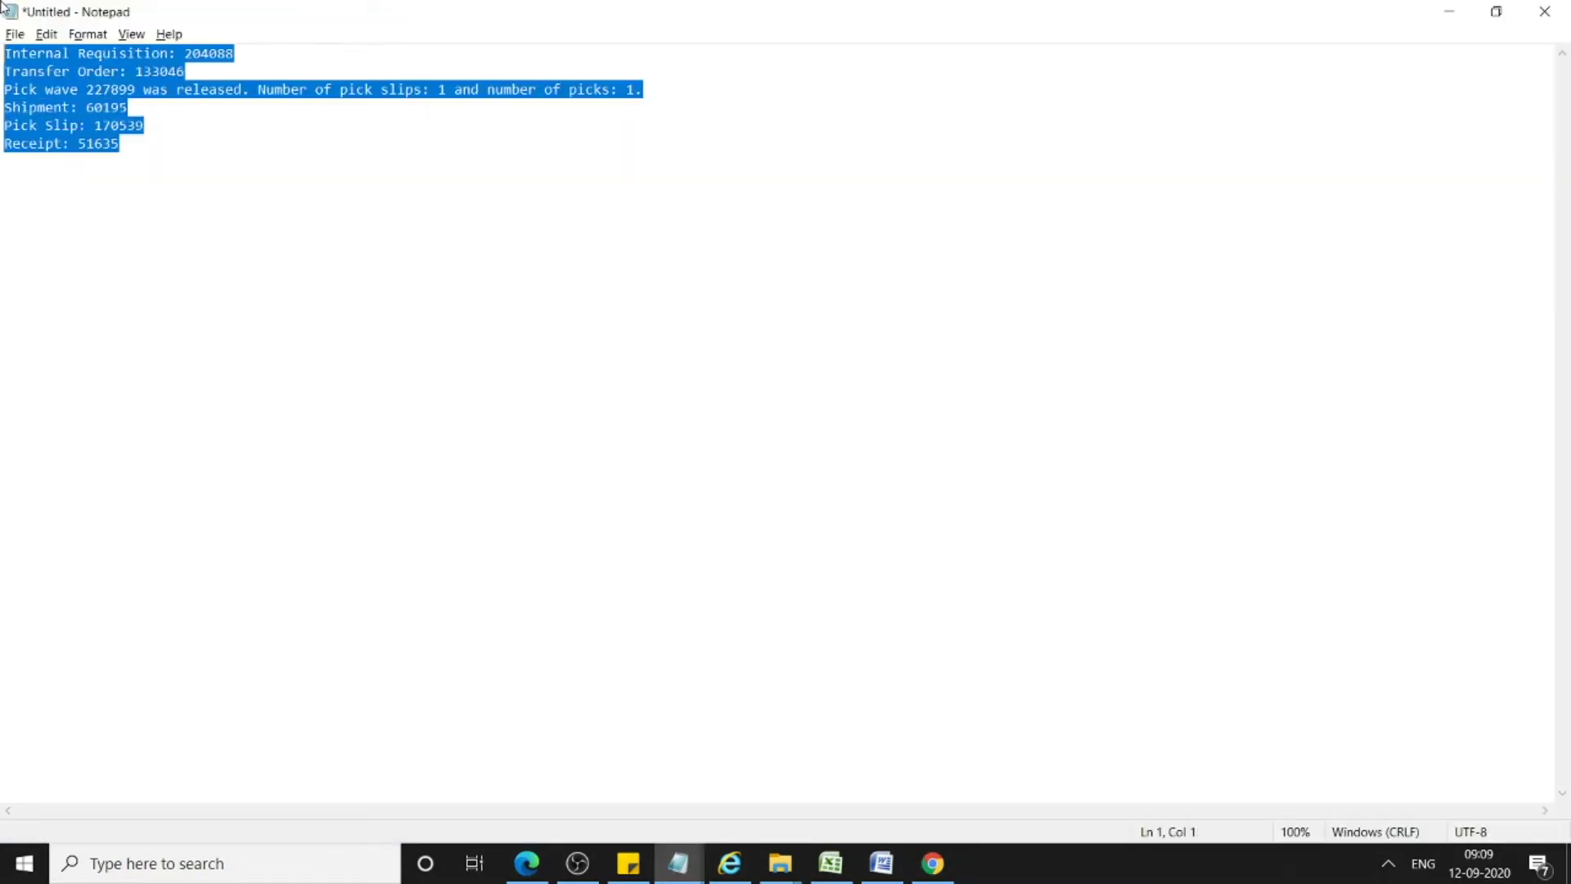
key("Delete")
key("ctrl+v")
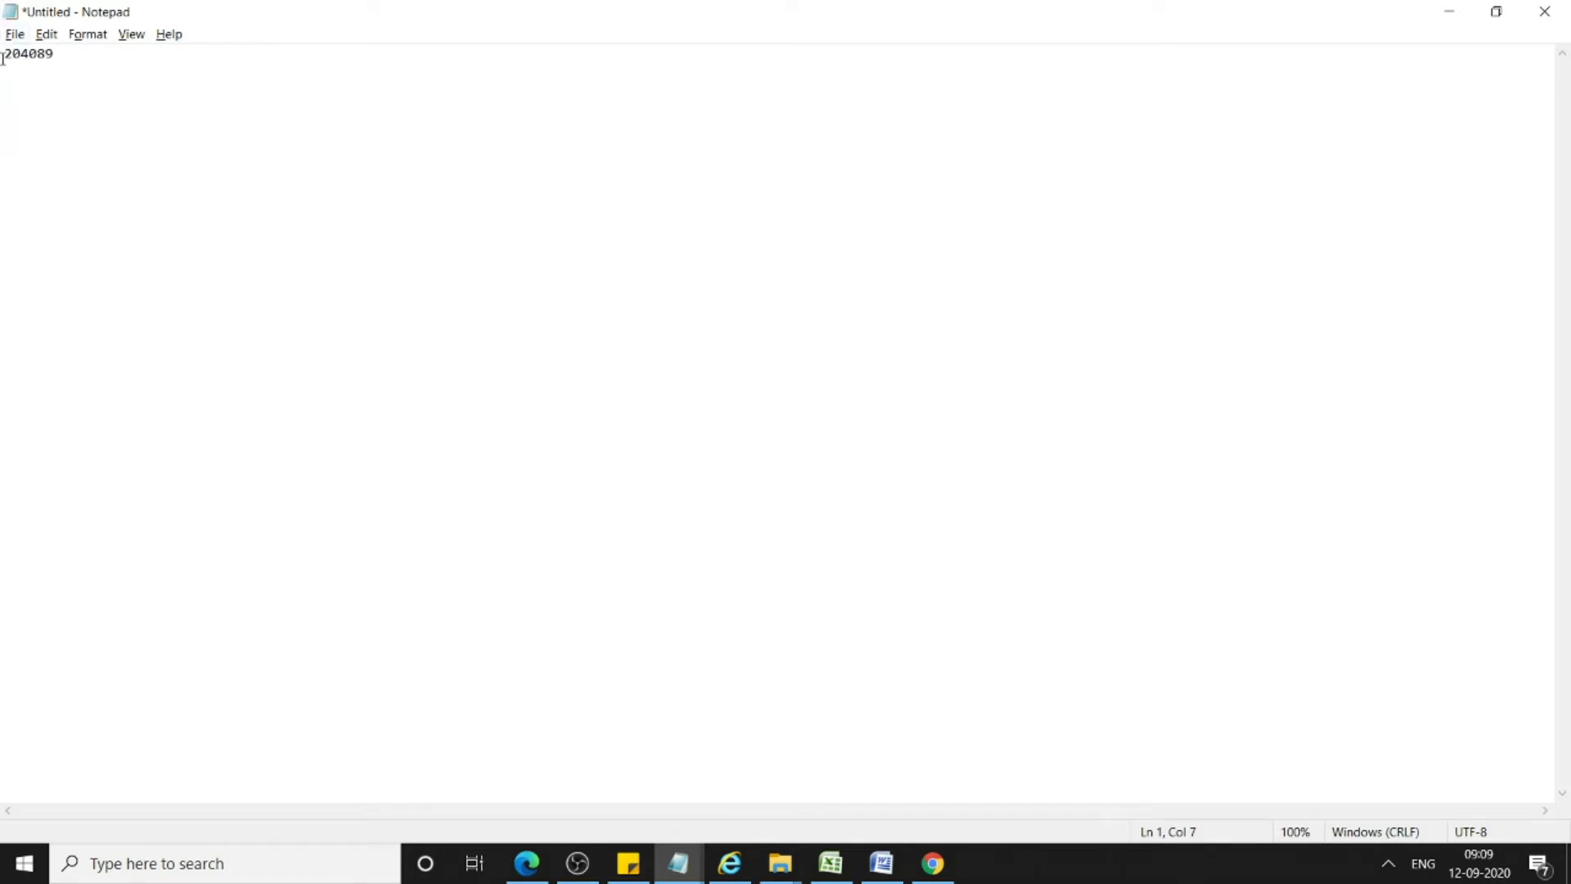
type("Internal Requ")
type("isition")
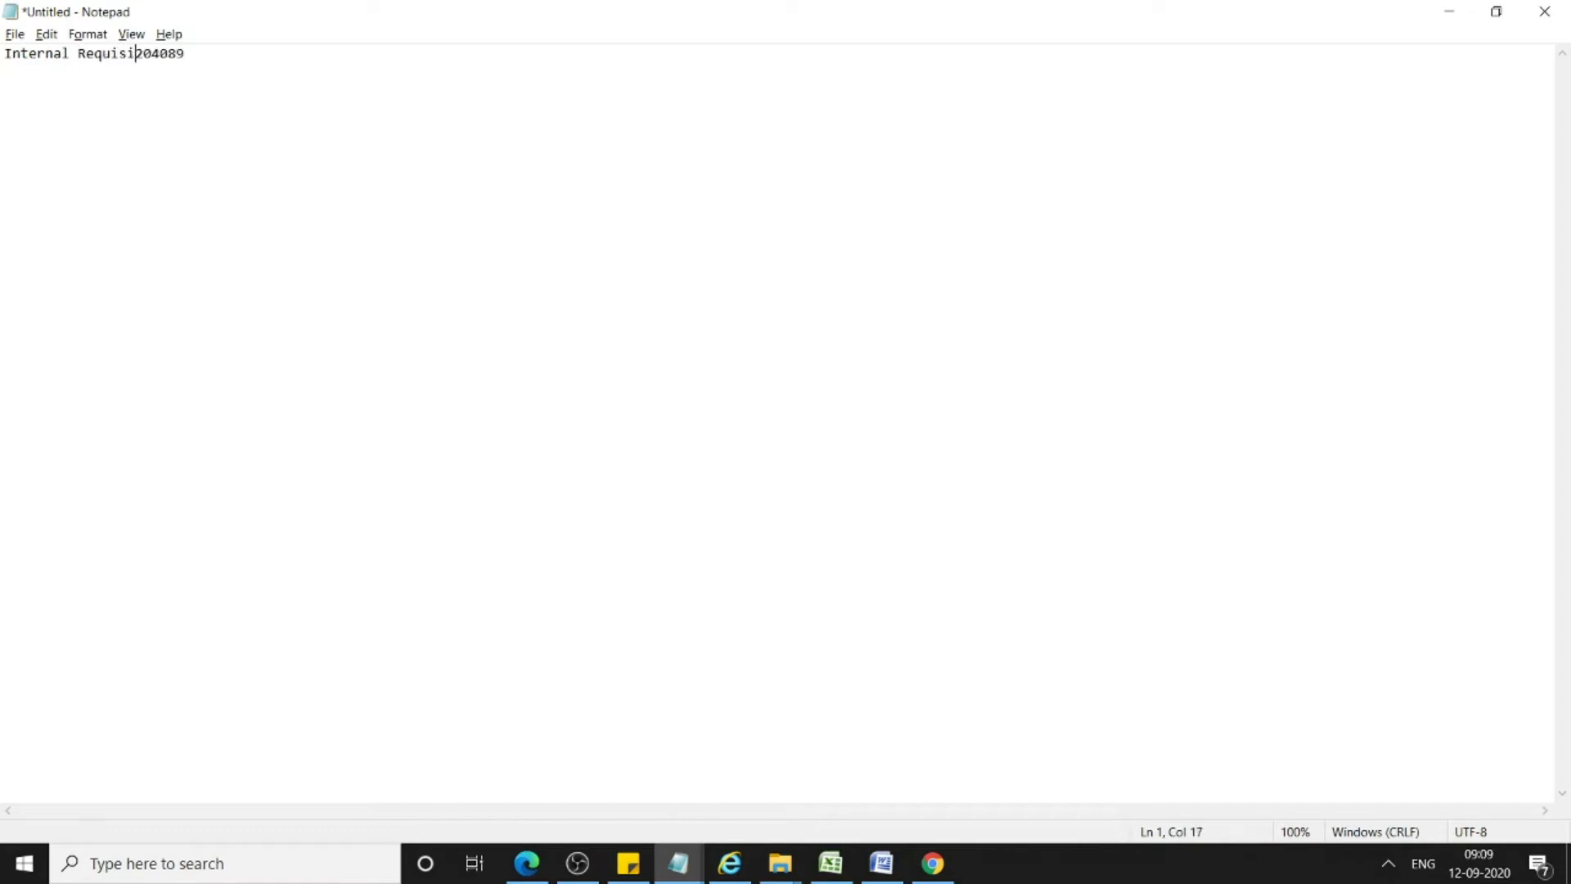
type(":")
Return to Chrome, close the submission confirmation, and check the new requisition's approval status under Recent Requisitions
left_click(941, 870)
left_click(863, 486)
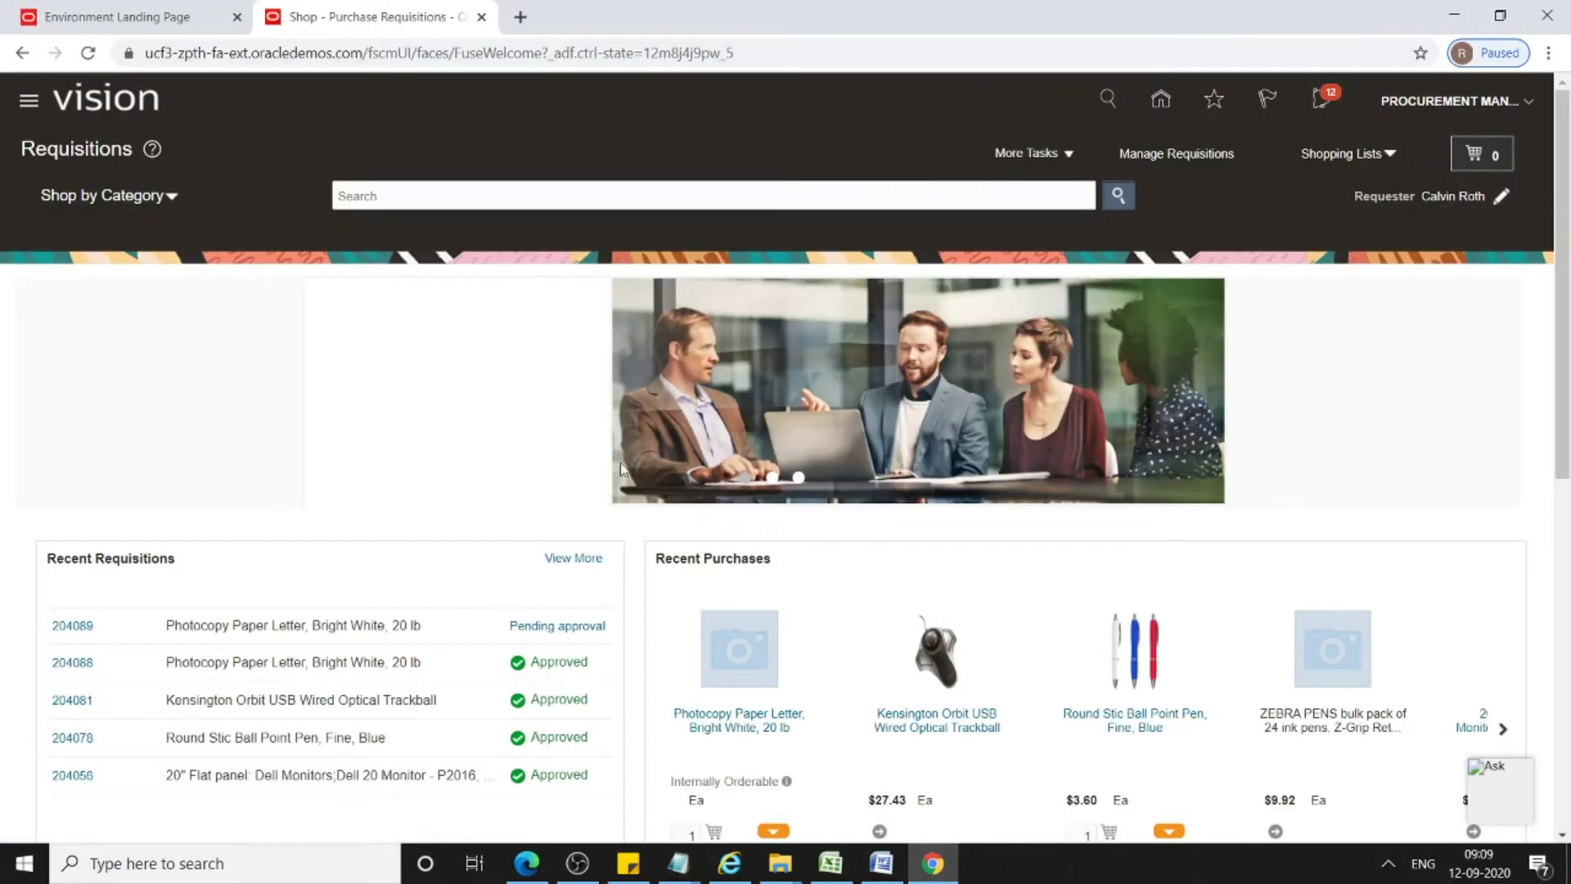
scroll(148, 430, "down", 4)
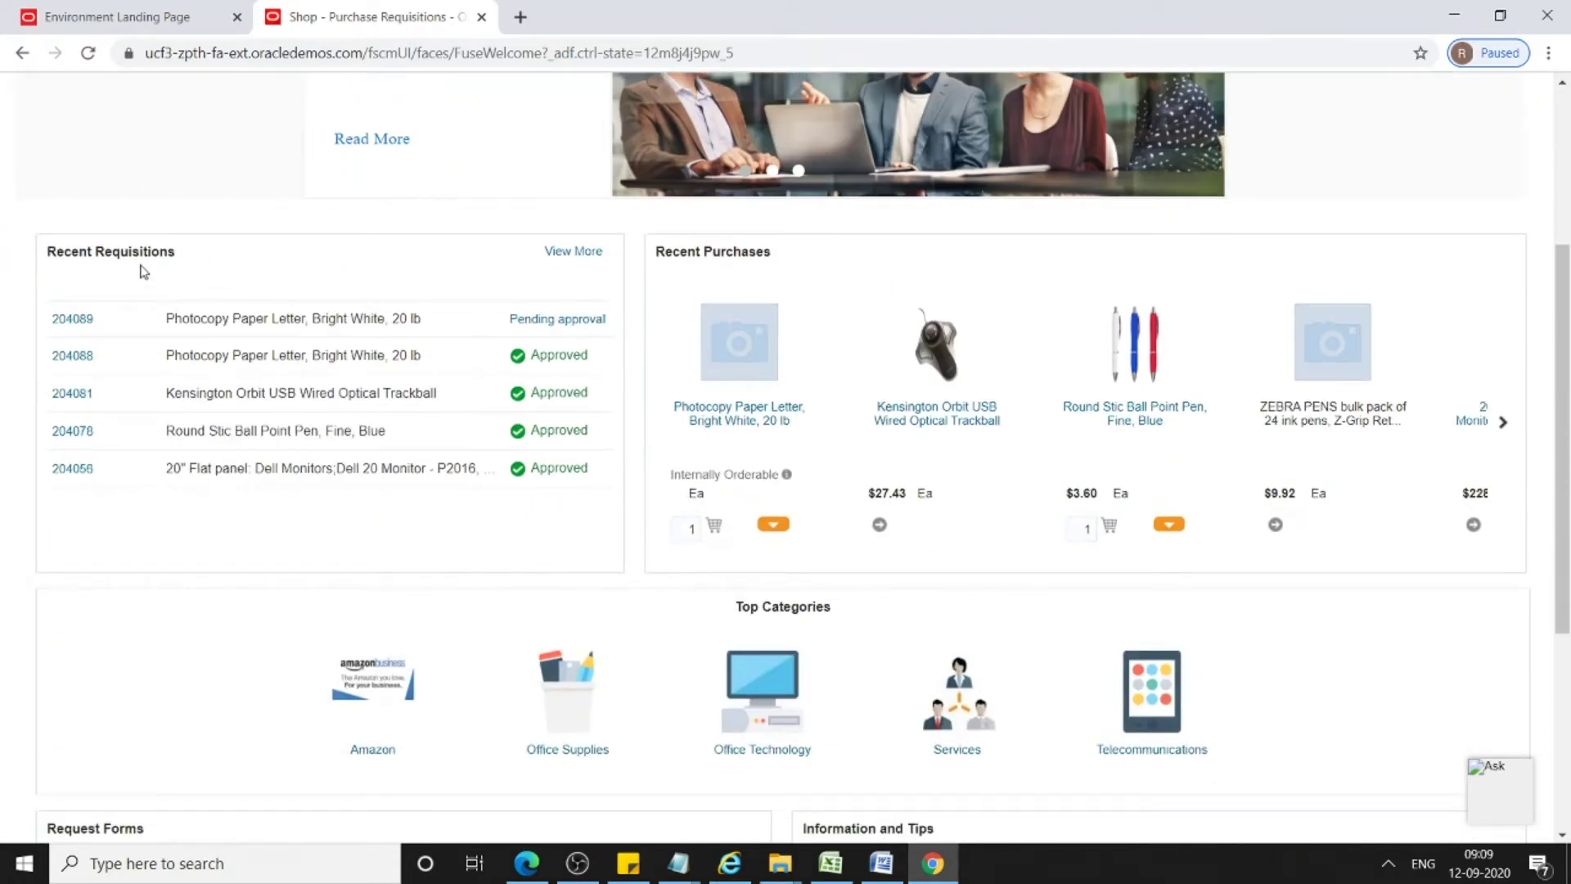
left_click(70, 318)
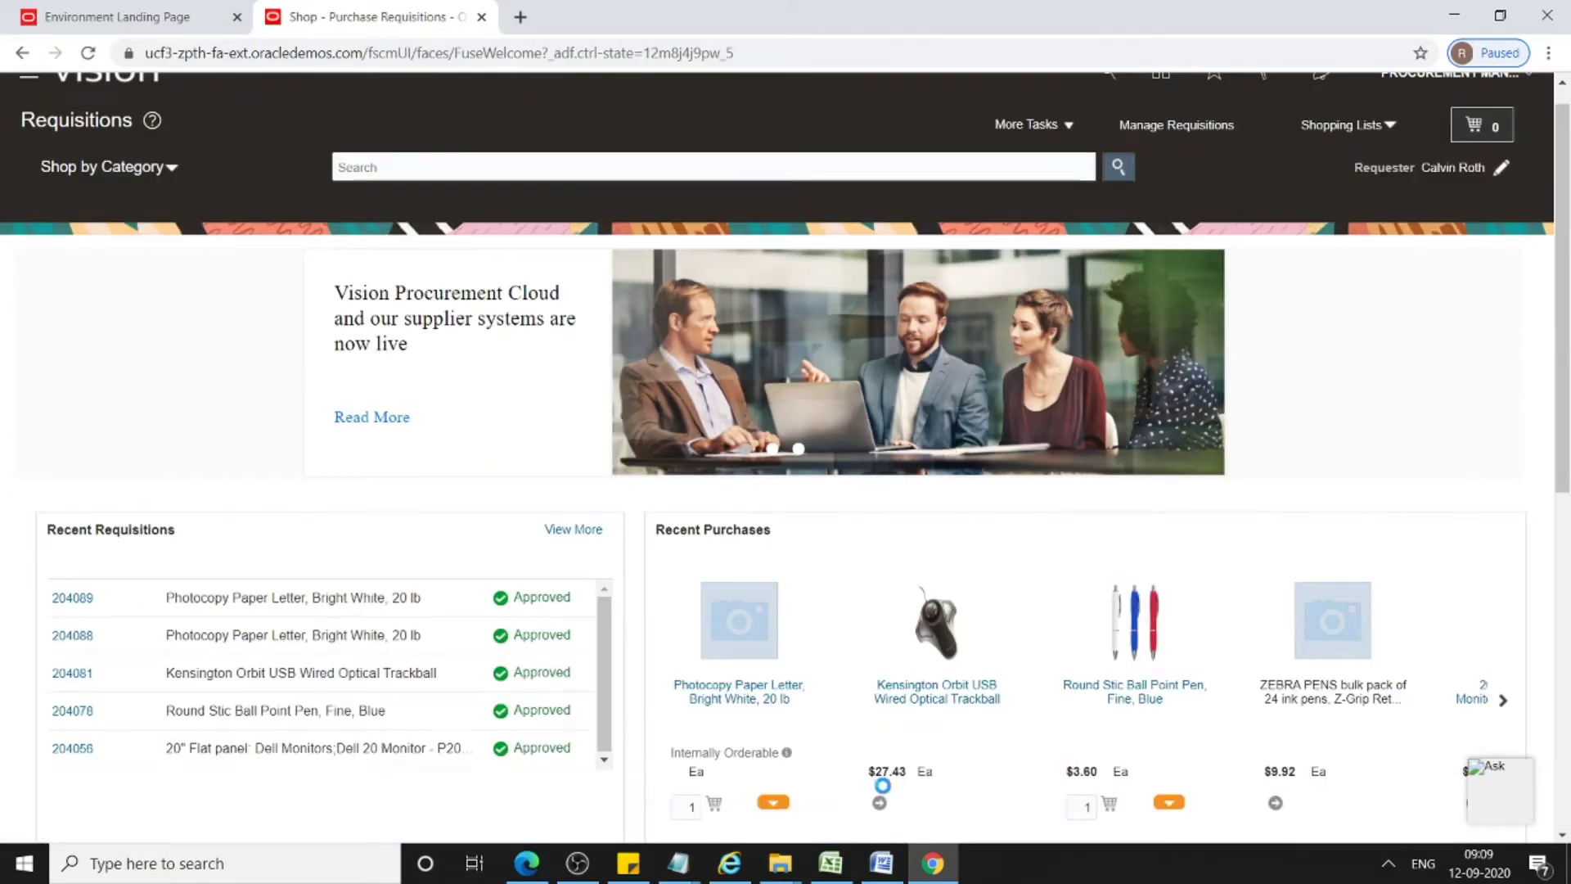
Switch to the Excel flow sheet and review the Create & Approve Internal Requisition stage with its destination organization
left_click(831, 864)
left_click(311, 305)
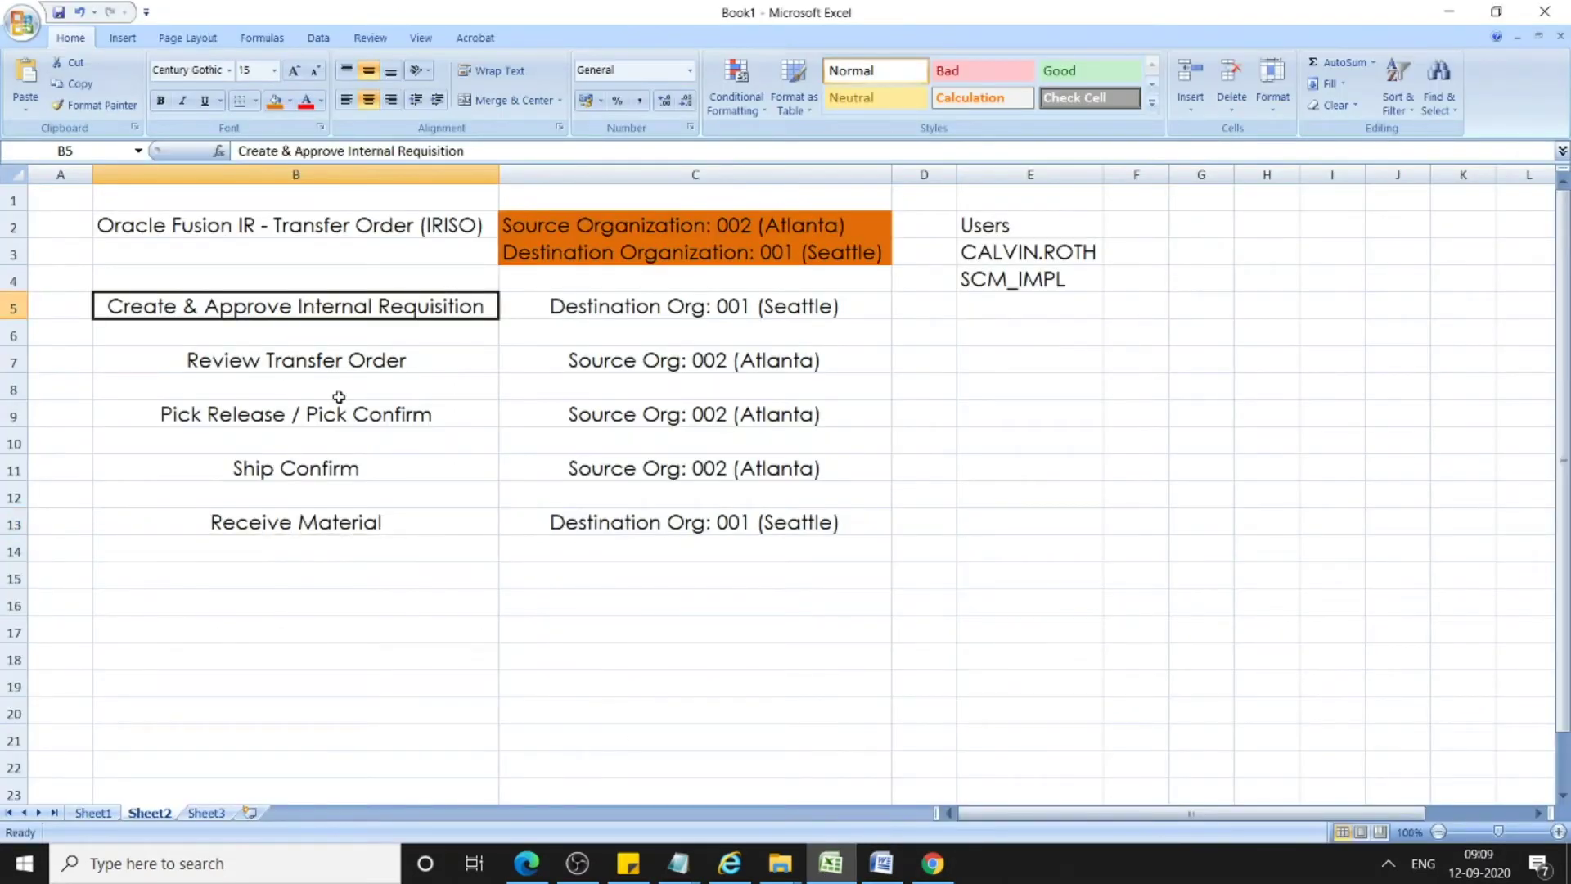
left_click(618, 312)
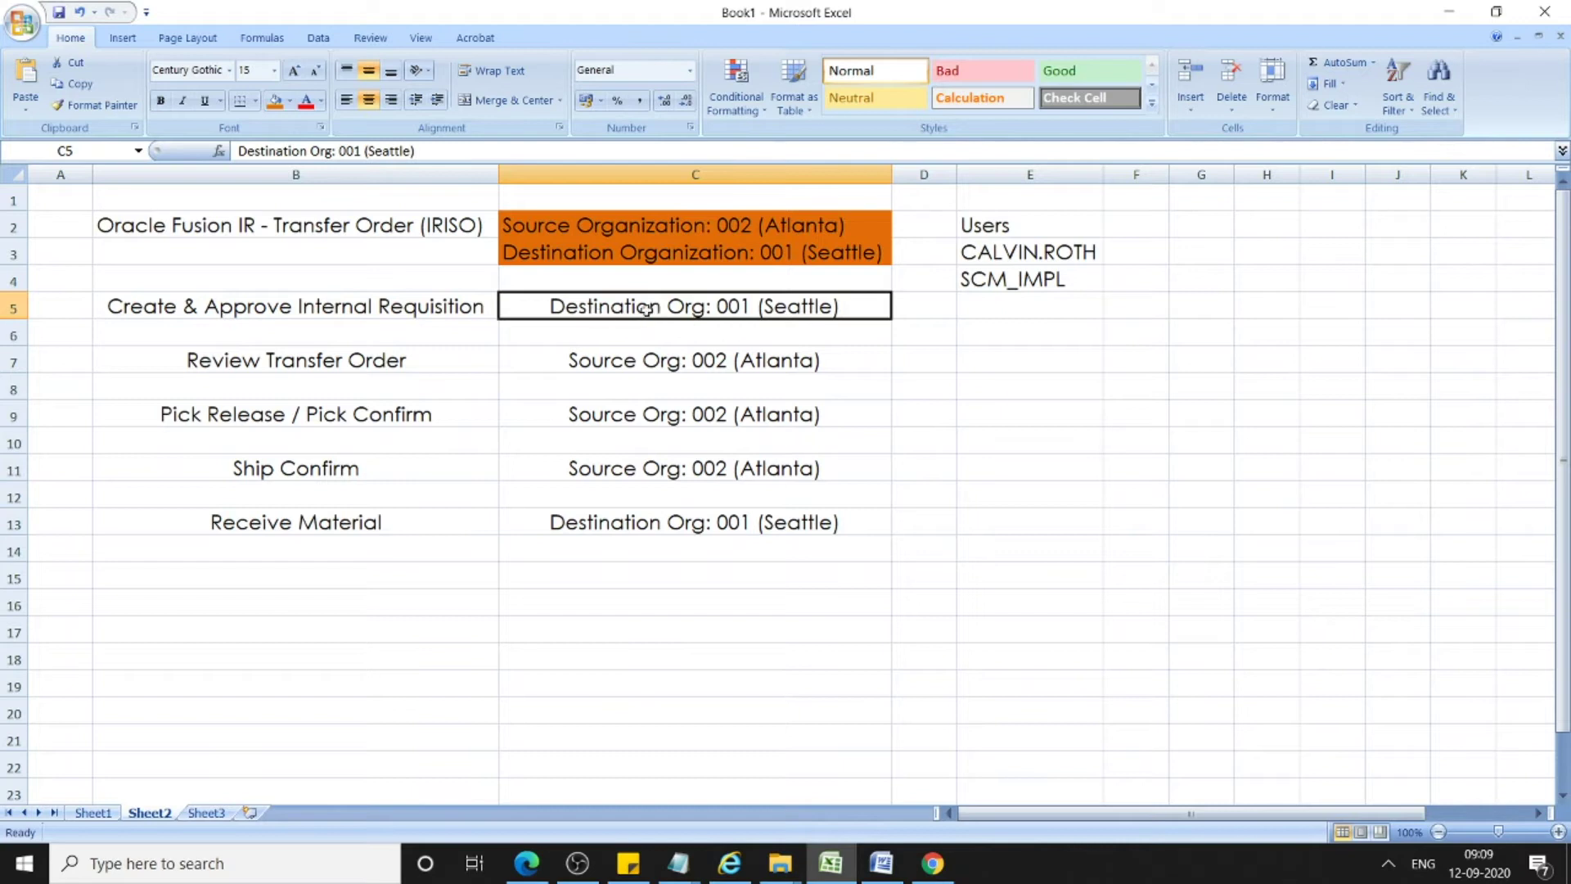
left_click(283, 304)
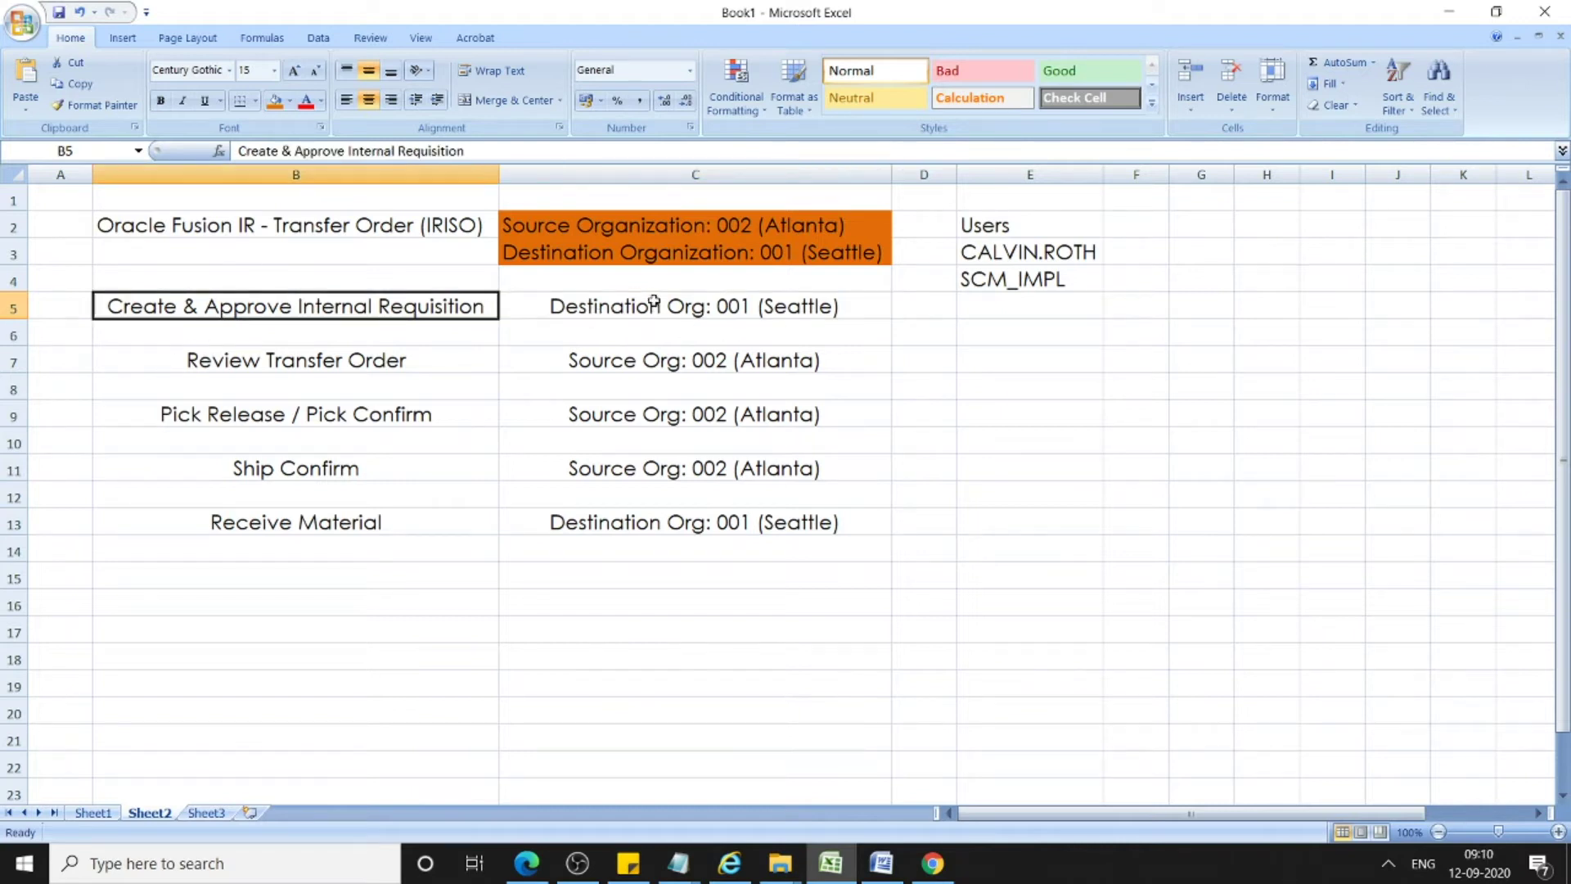
left_click(652, 298)
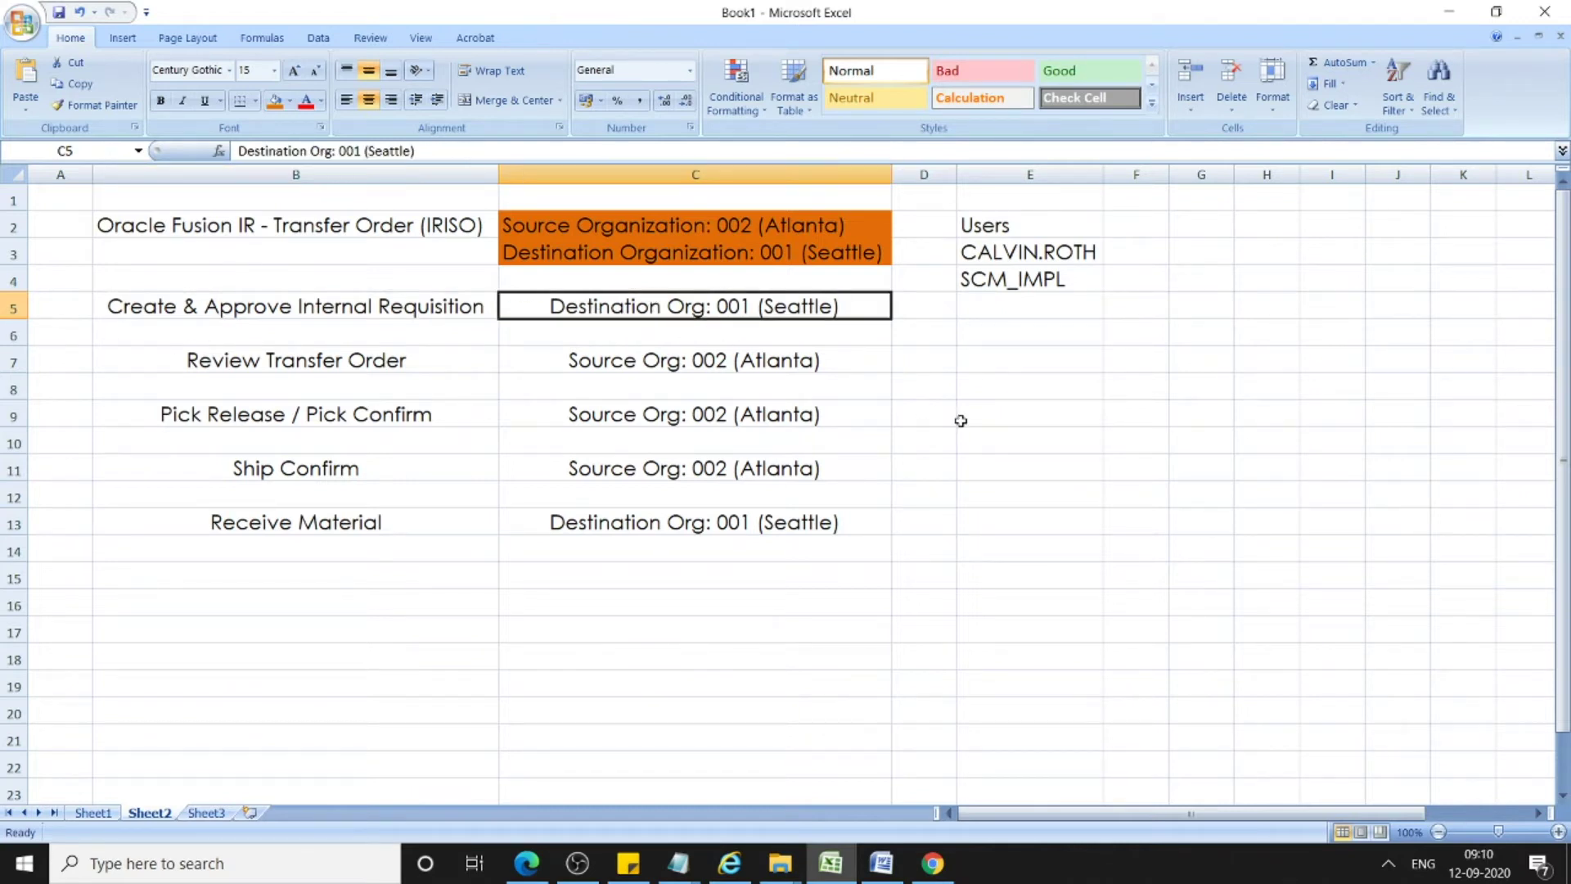
Review the transfer order, pick release and ship confirm stages in the flow sheet, along with the SCM_IMPL user
left_click(393, 363)
left_click(354, 468)
double_click(425, 361)
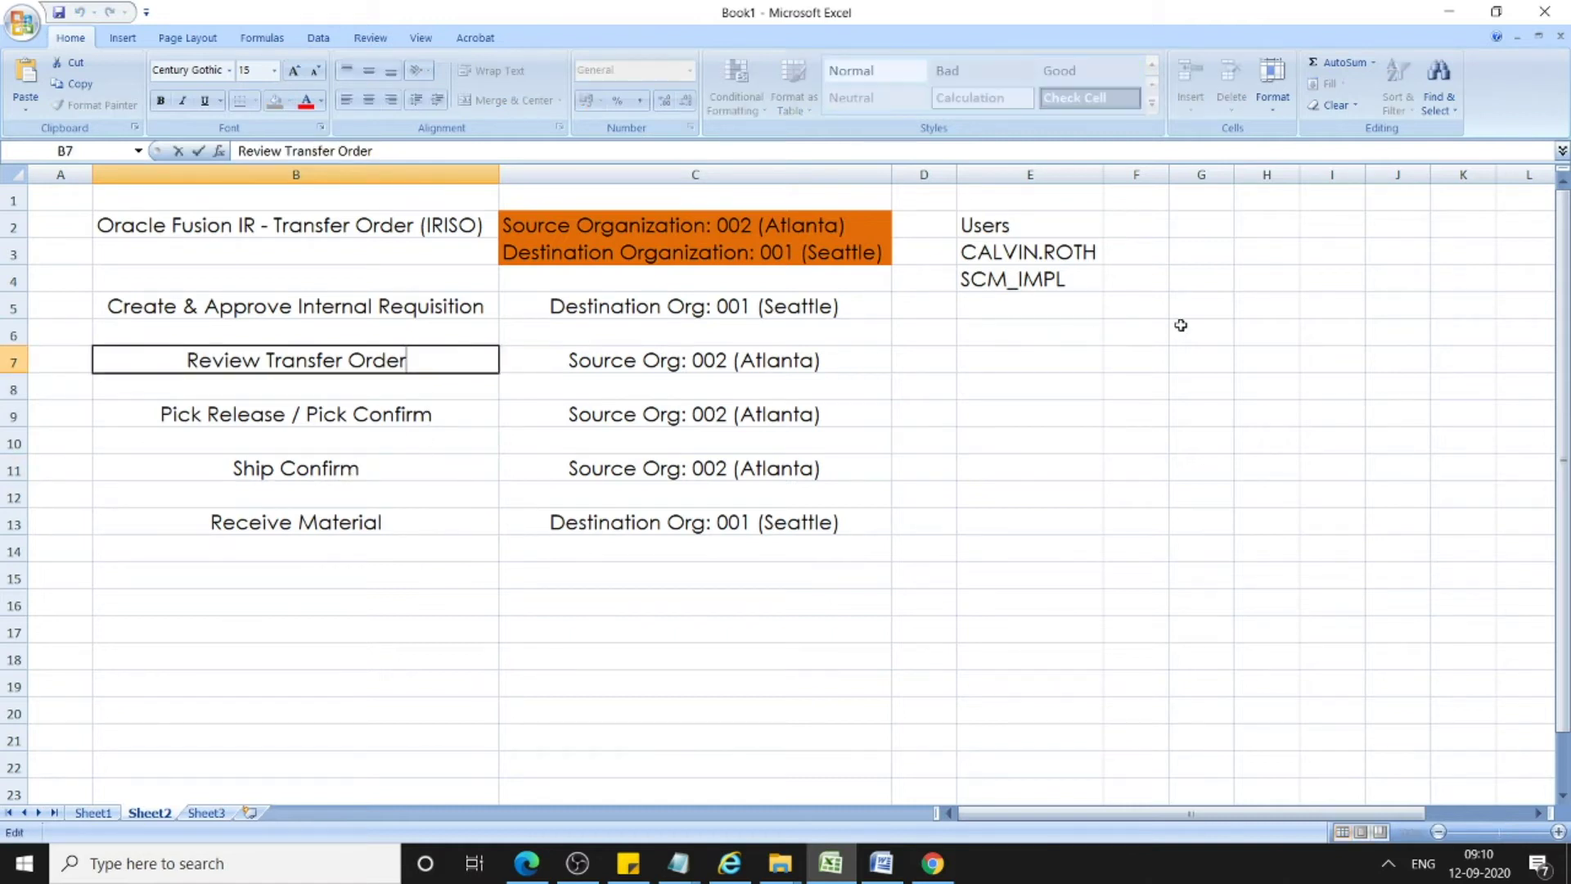
left_click(1021, 355)
left_click(1027, 280)
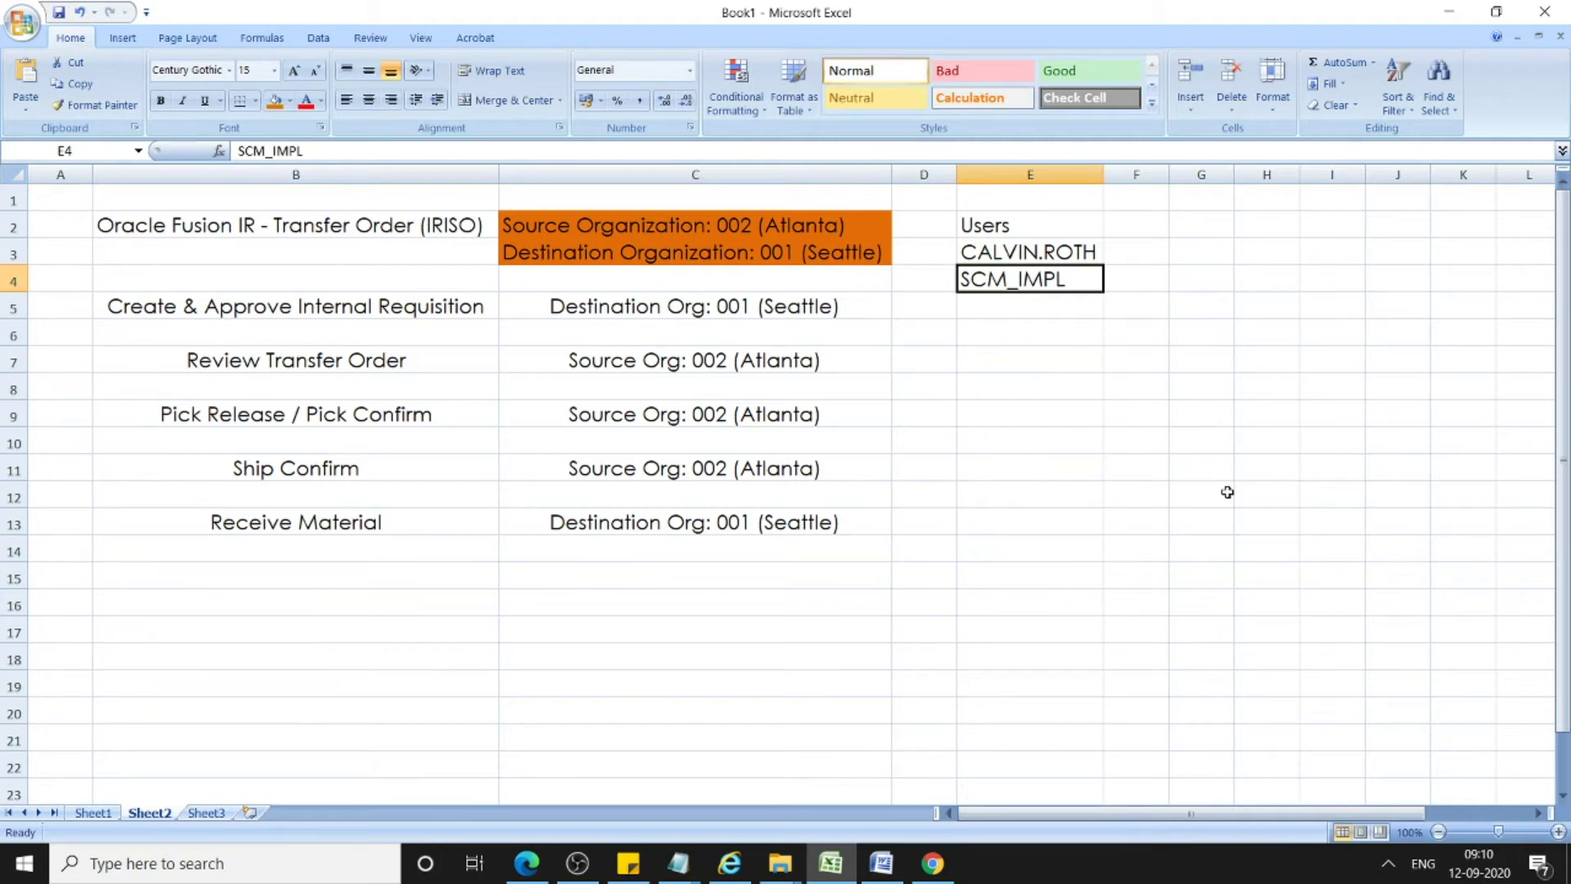
left_click(315, 358)
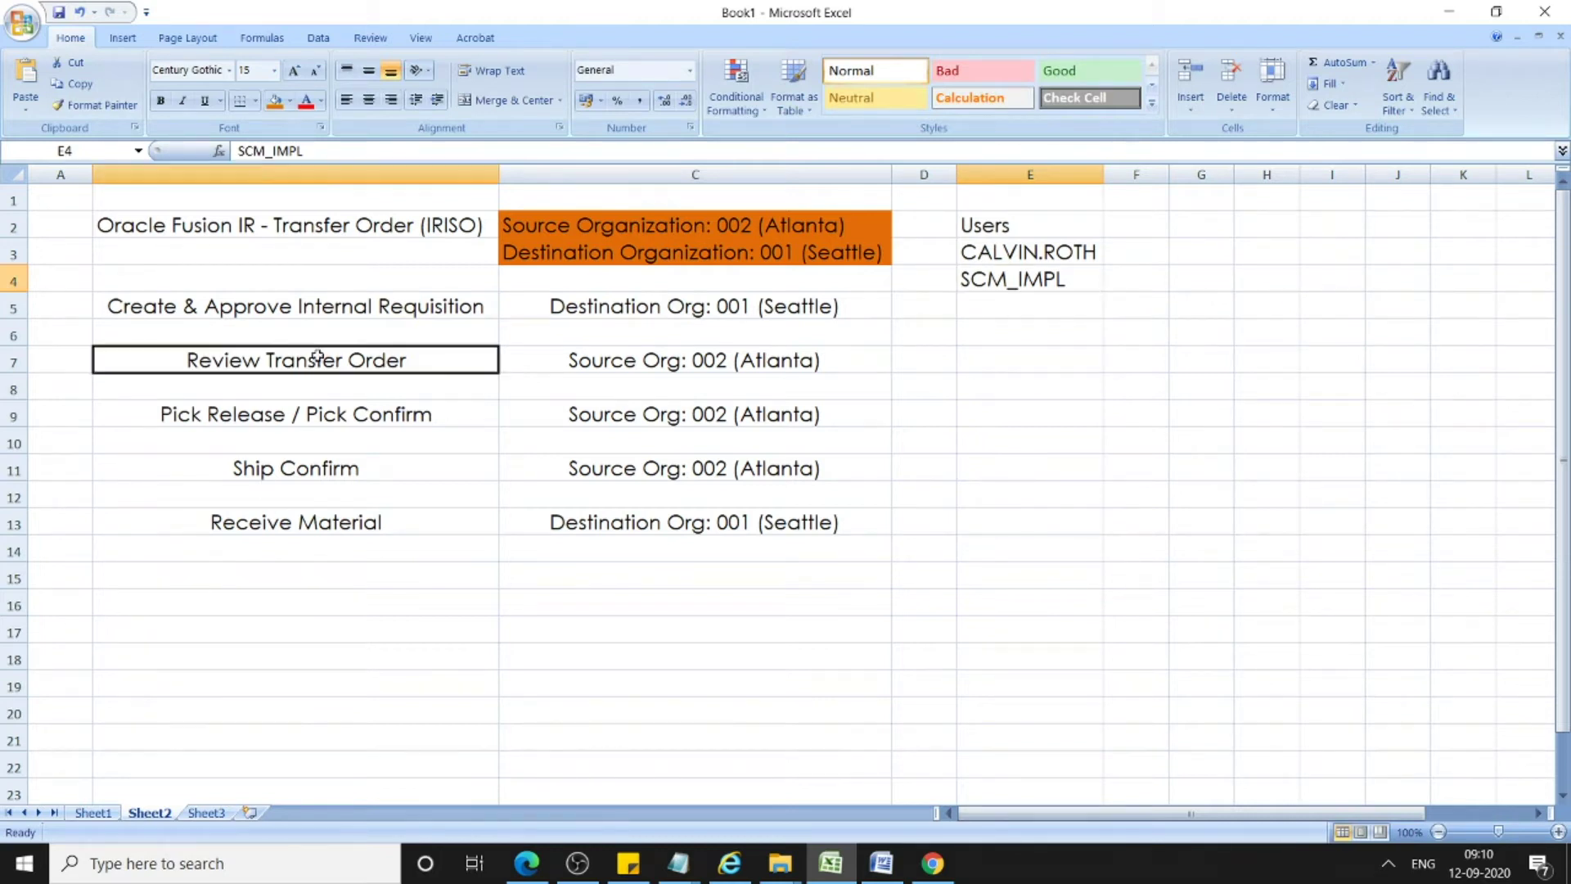
left_click(361, 417)
left_click(360, 472)
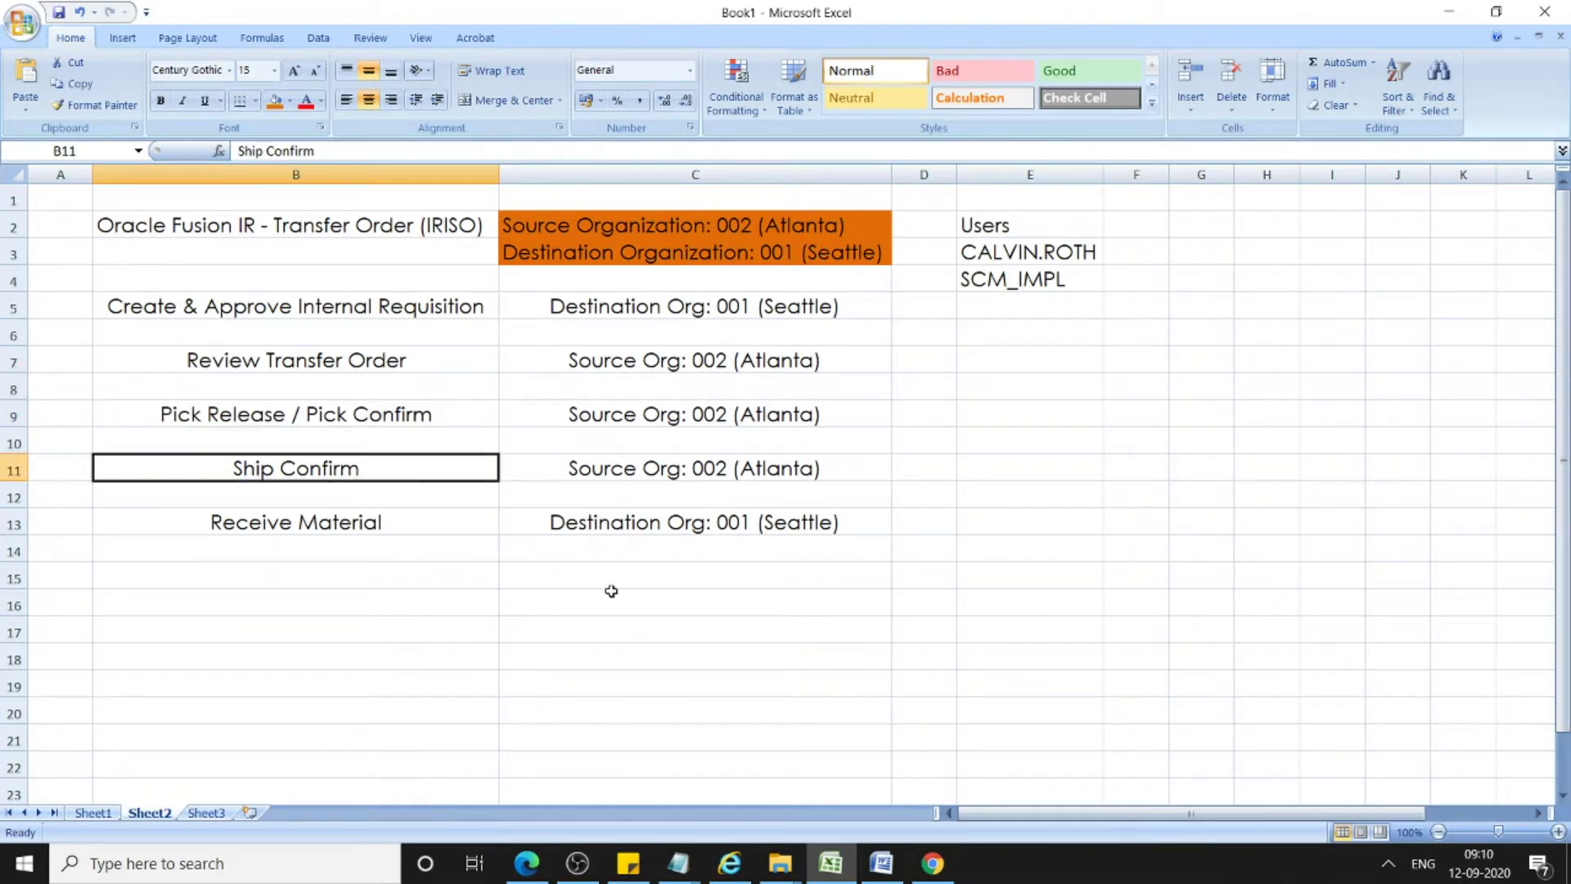
Switch to the SCM_IMPL session in Edge and open Manage Transfer Orders from the Inventory tasks of Inventory Management
left_click(523, 872)
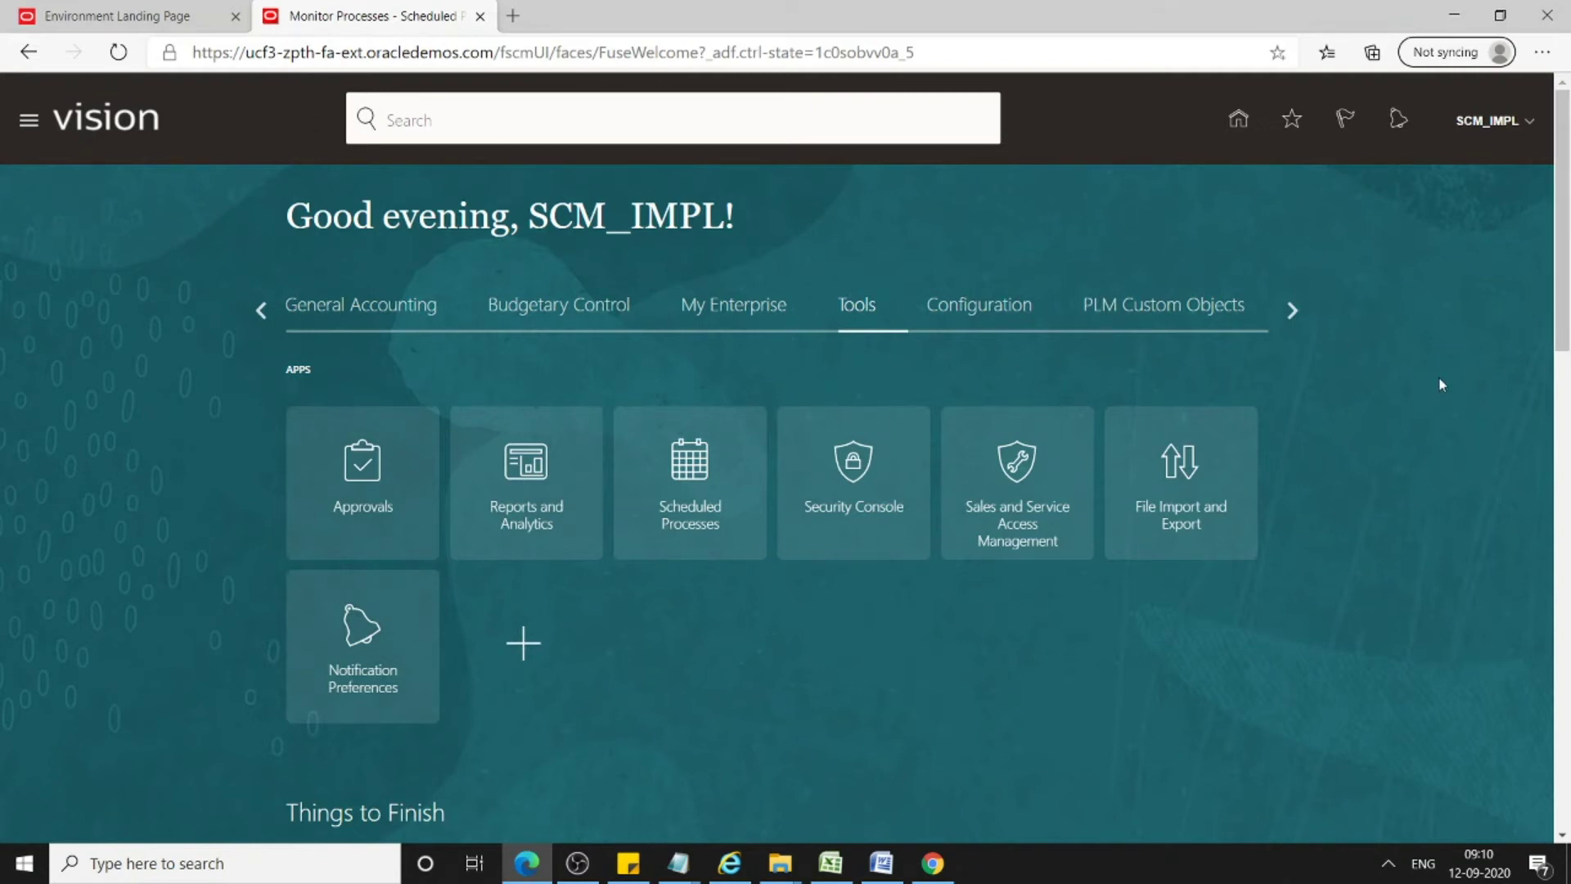
left_click(268, 319)
left_click(564, 320)
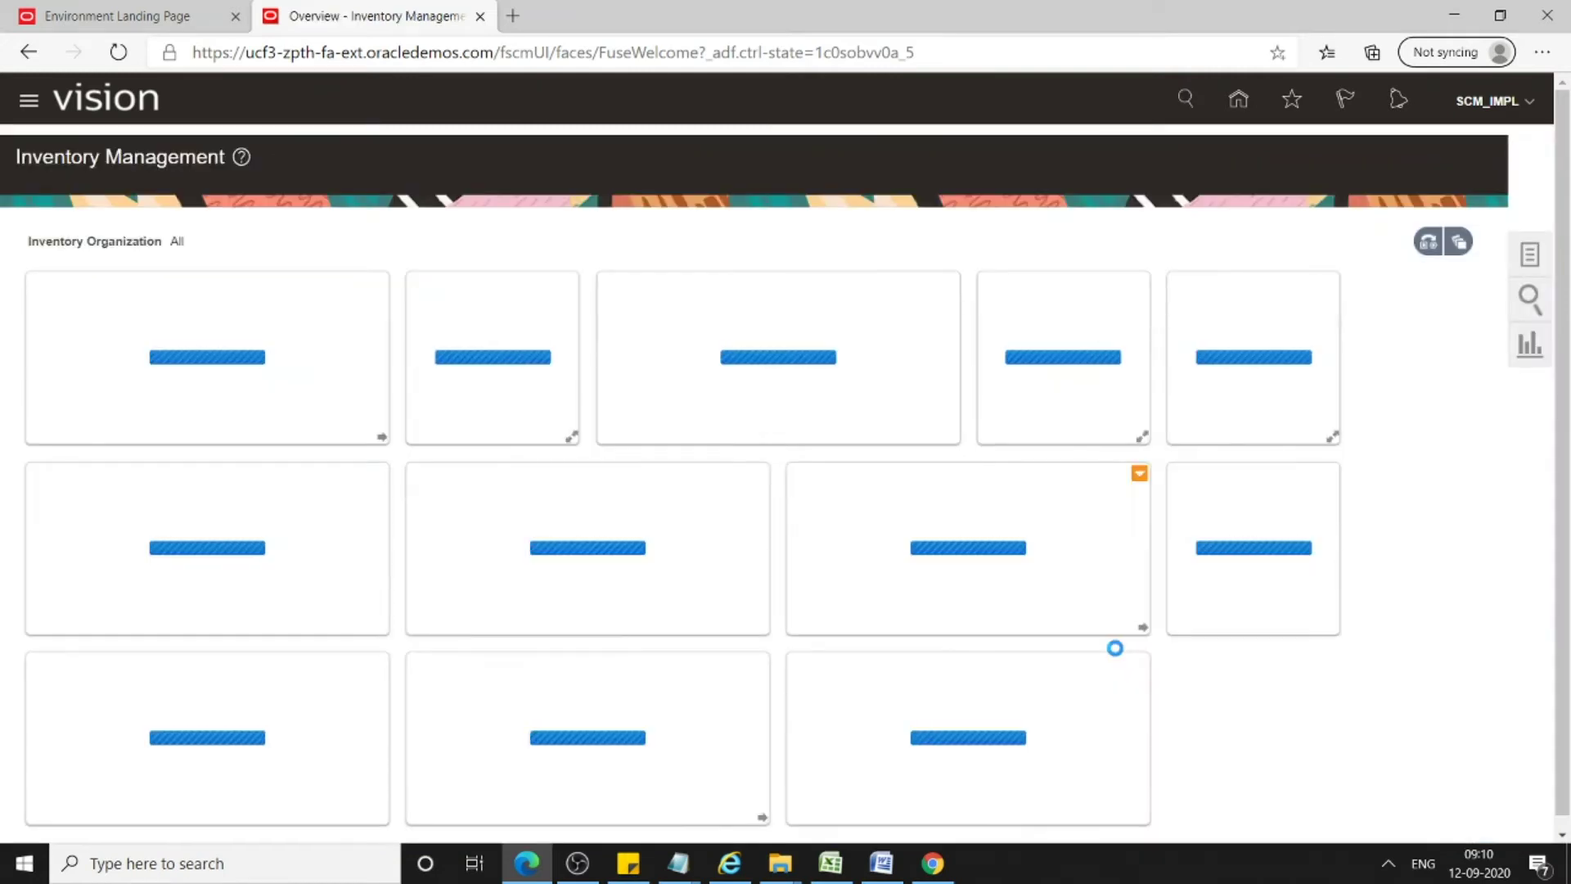
left_click(1537, 258)
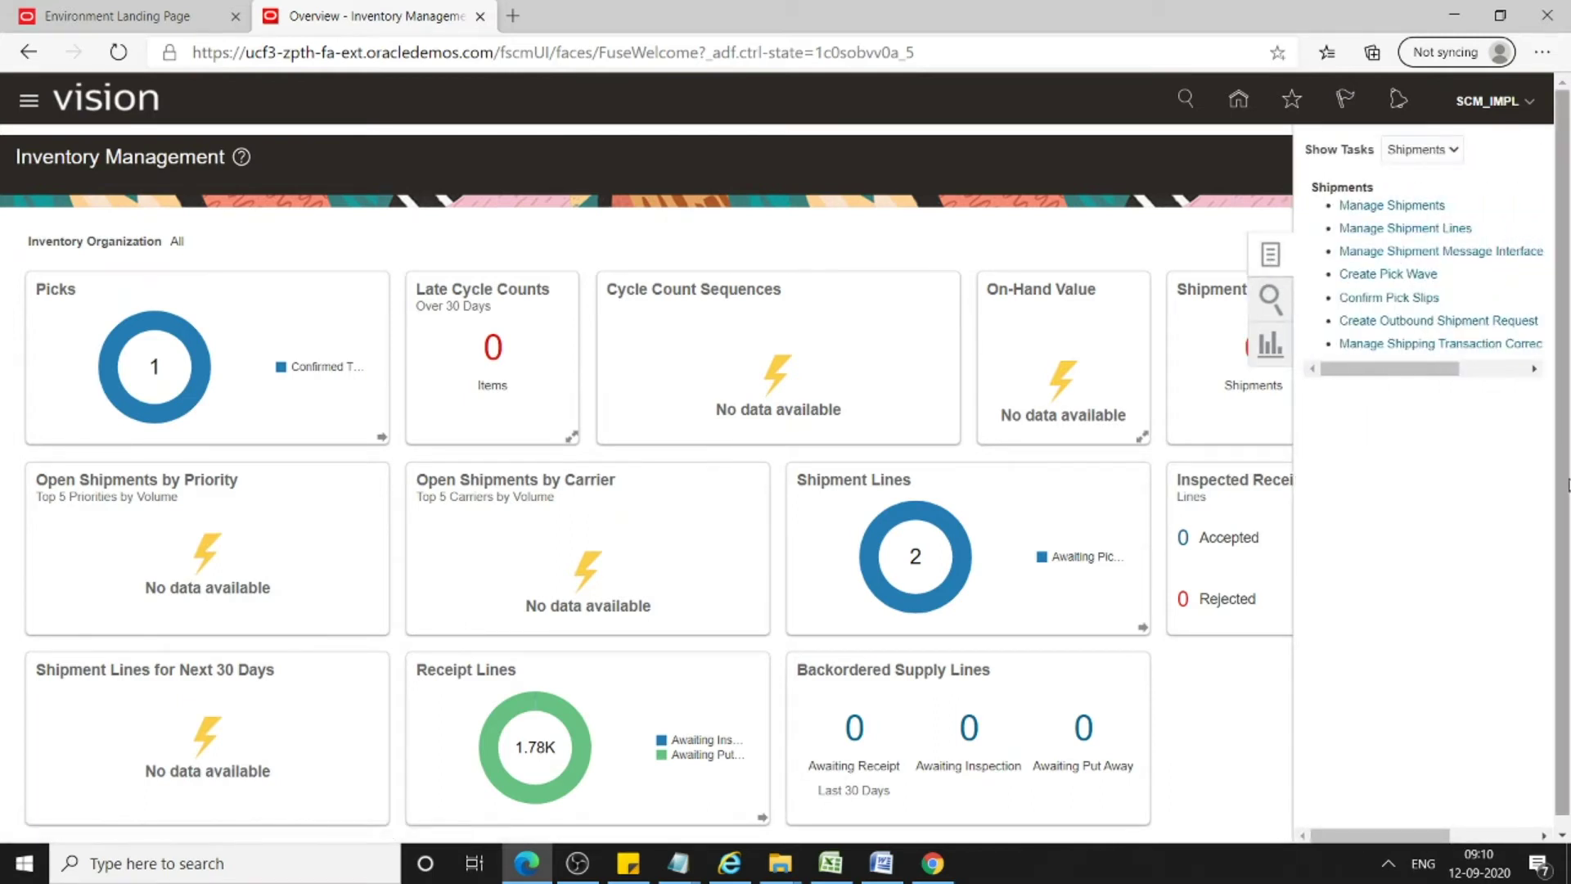
left_click(1453, 149)
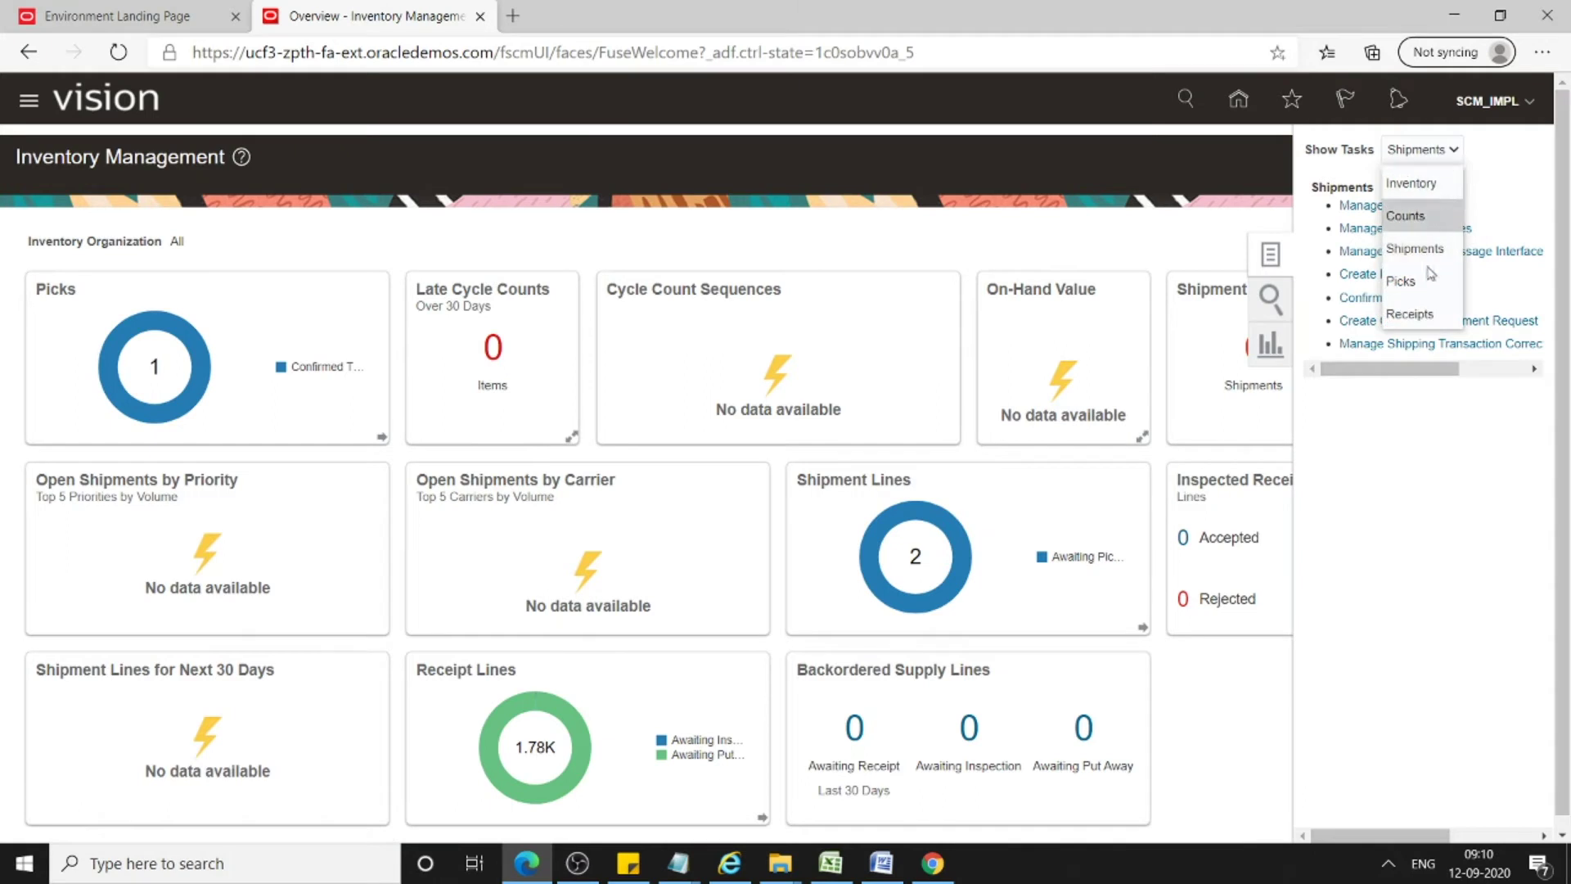
left_click(1431, 192)
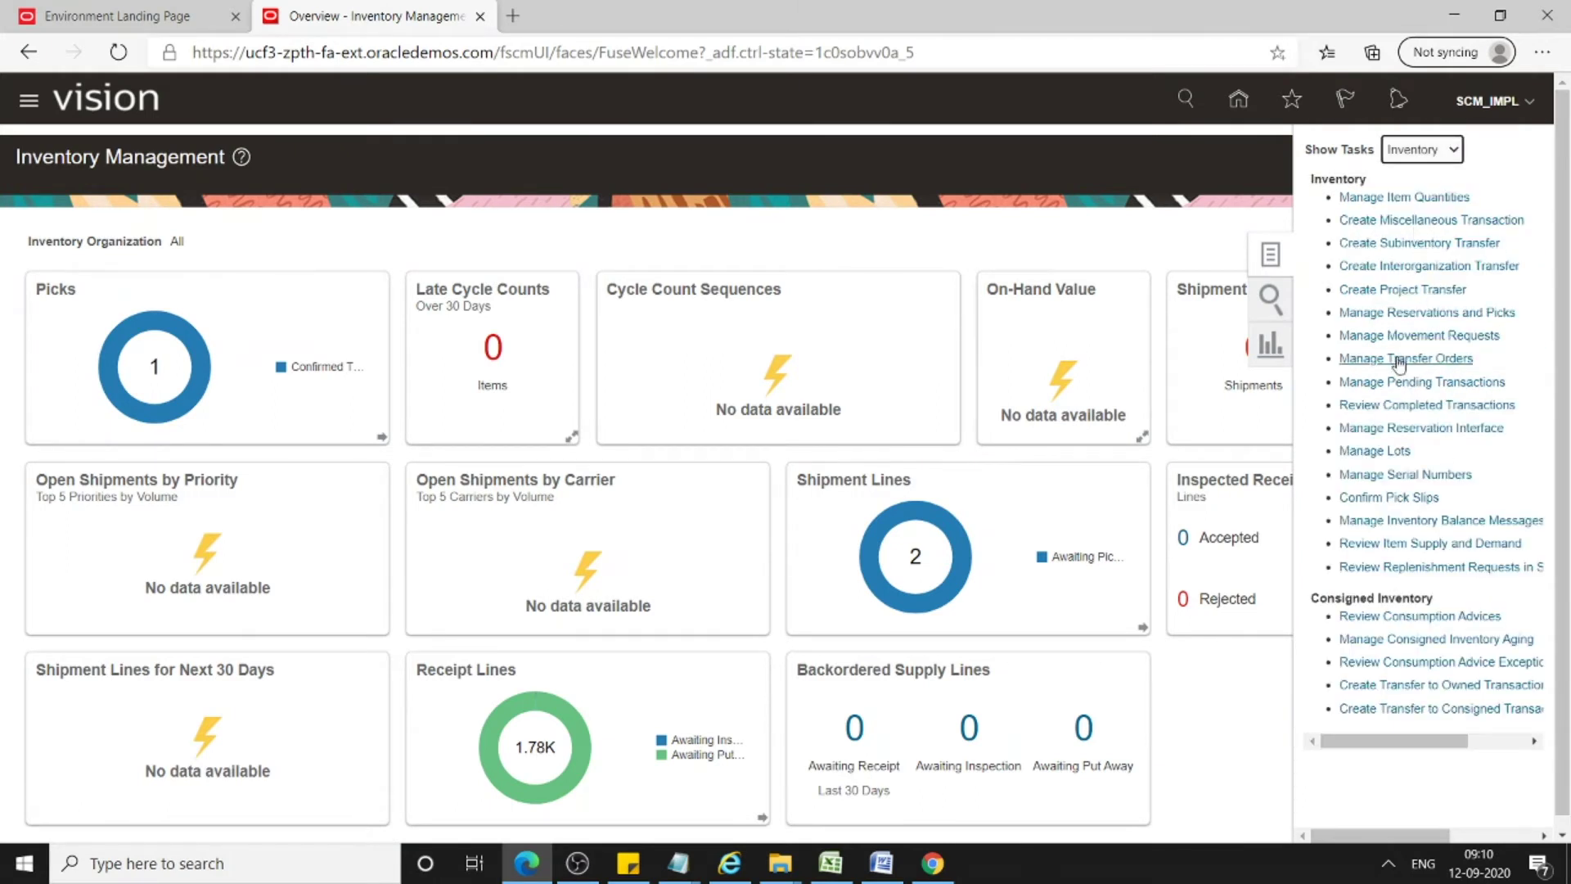
left_click(1400, 360)
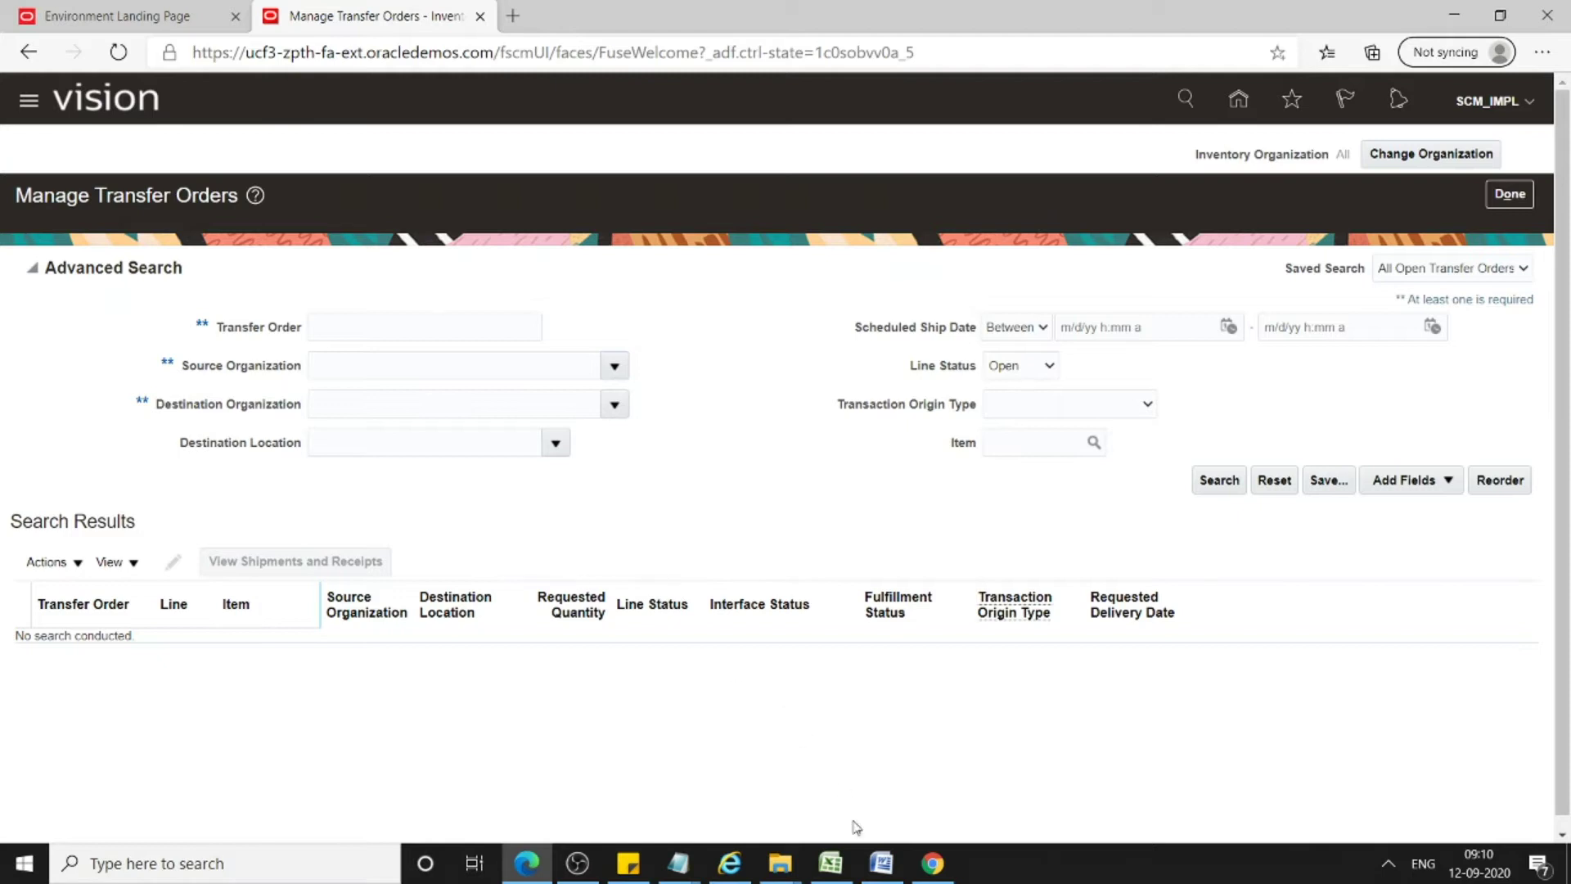
Check the source organization for the transfer in the Excel flow sheet
mouse_move(842, 869)
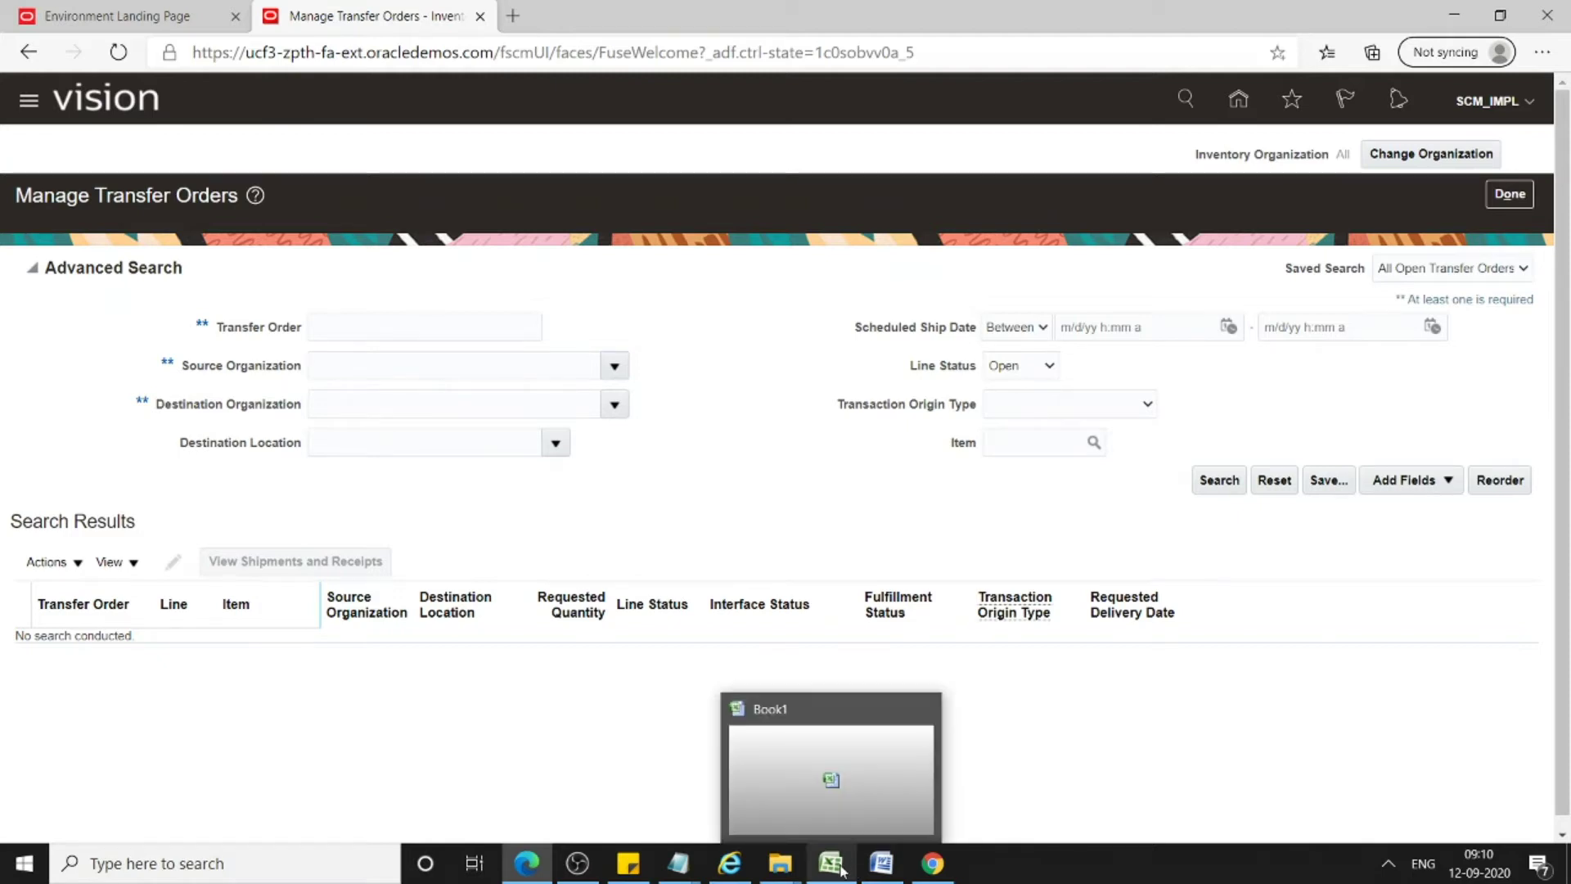
left_click(850, 791)
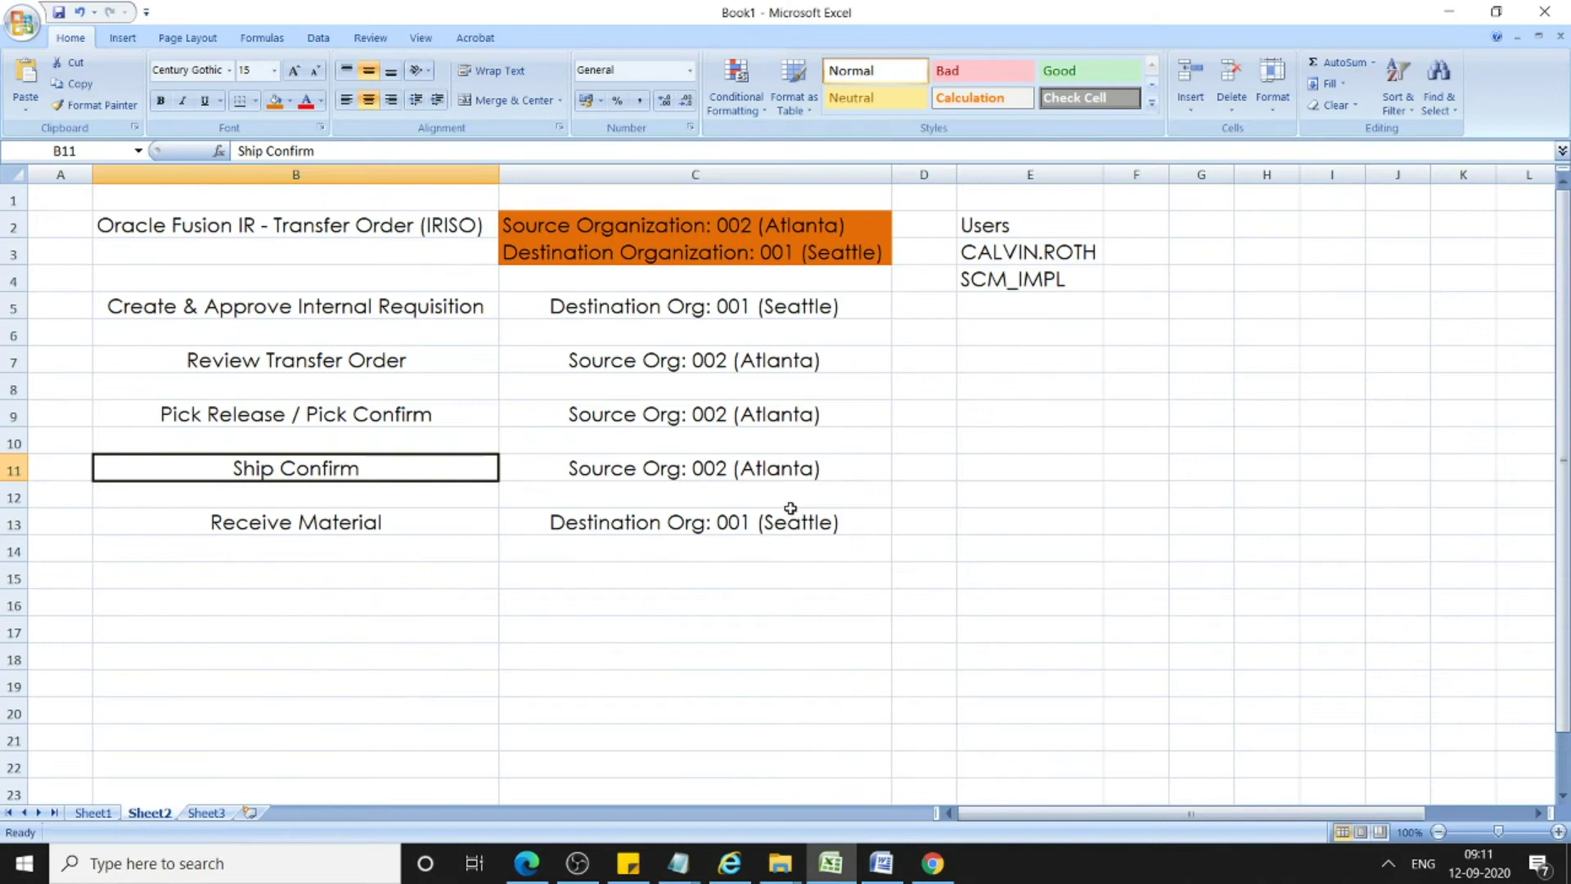
left_click(1131, 496)
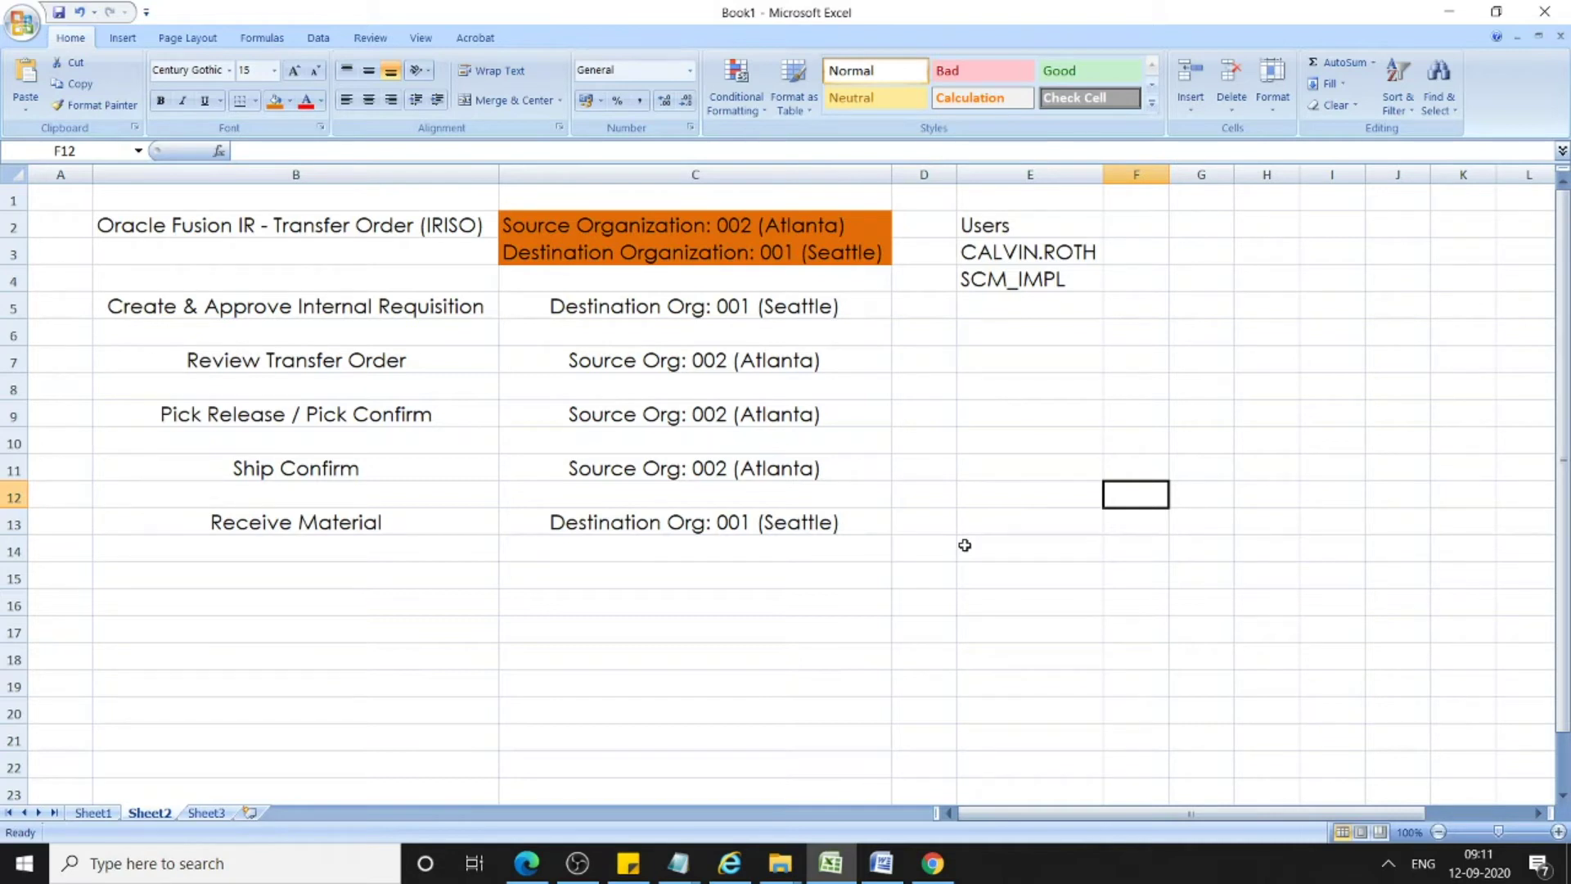
left_click(711, 229)
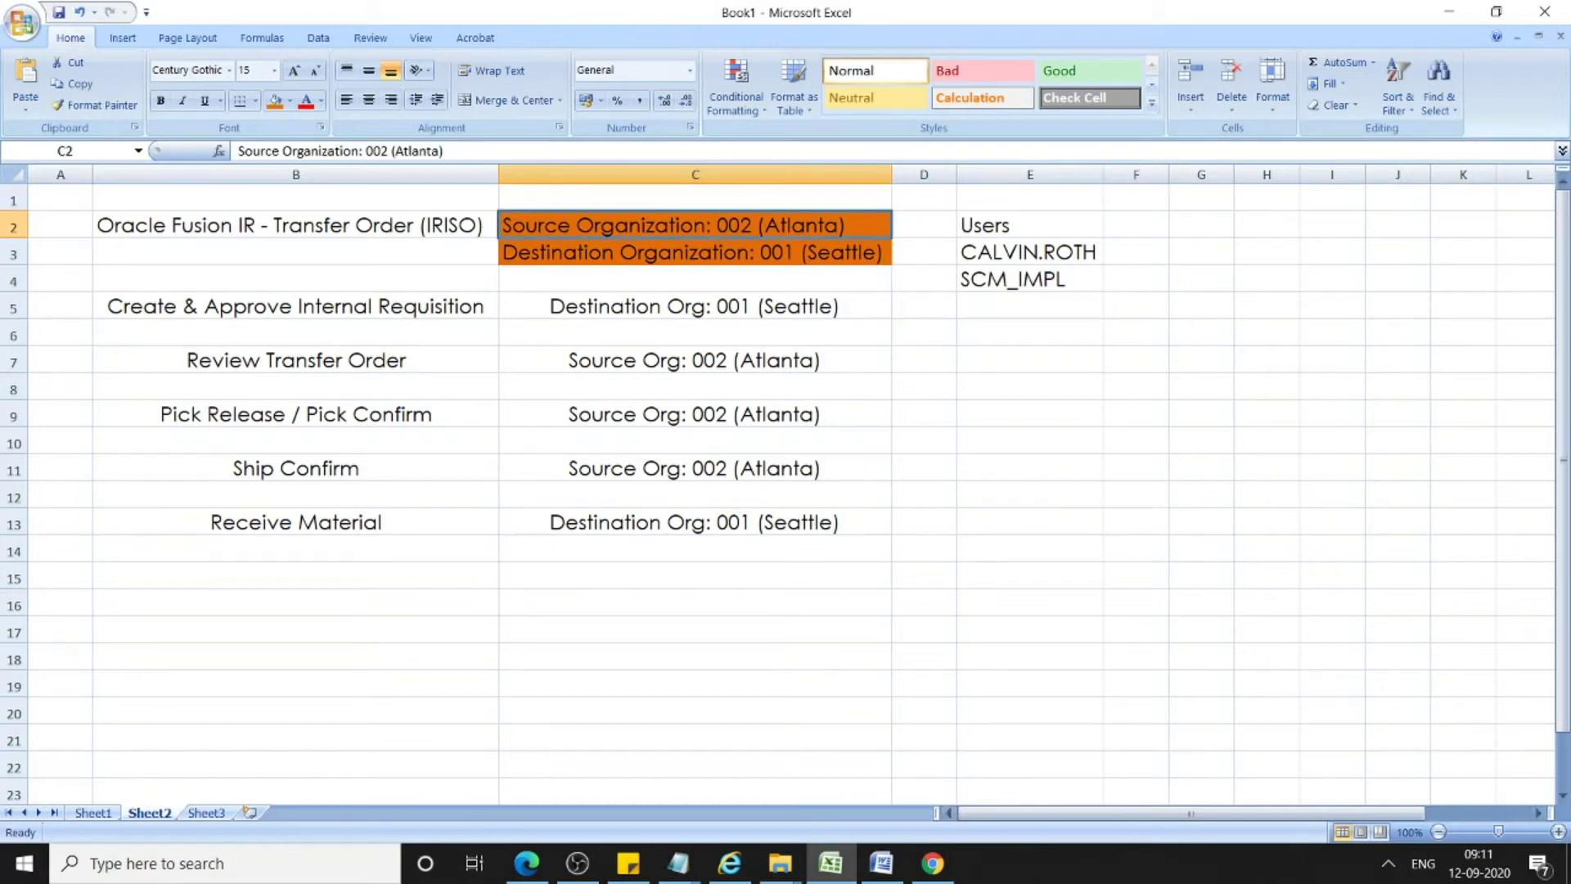
Return to Manage Transfer Orders in Edge and add Requisition as a search field
left_click(528, 863)
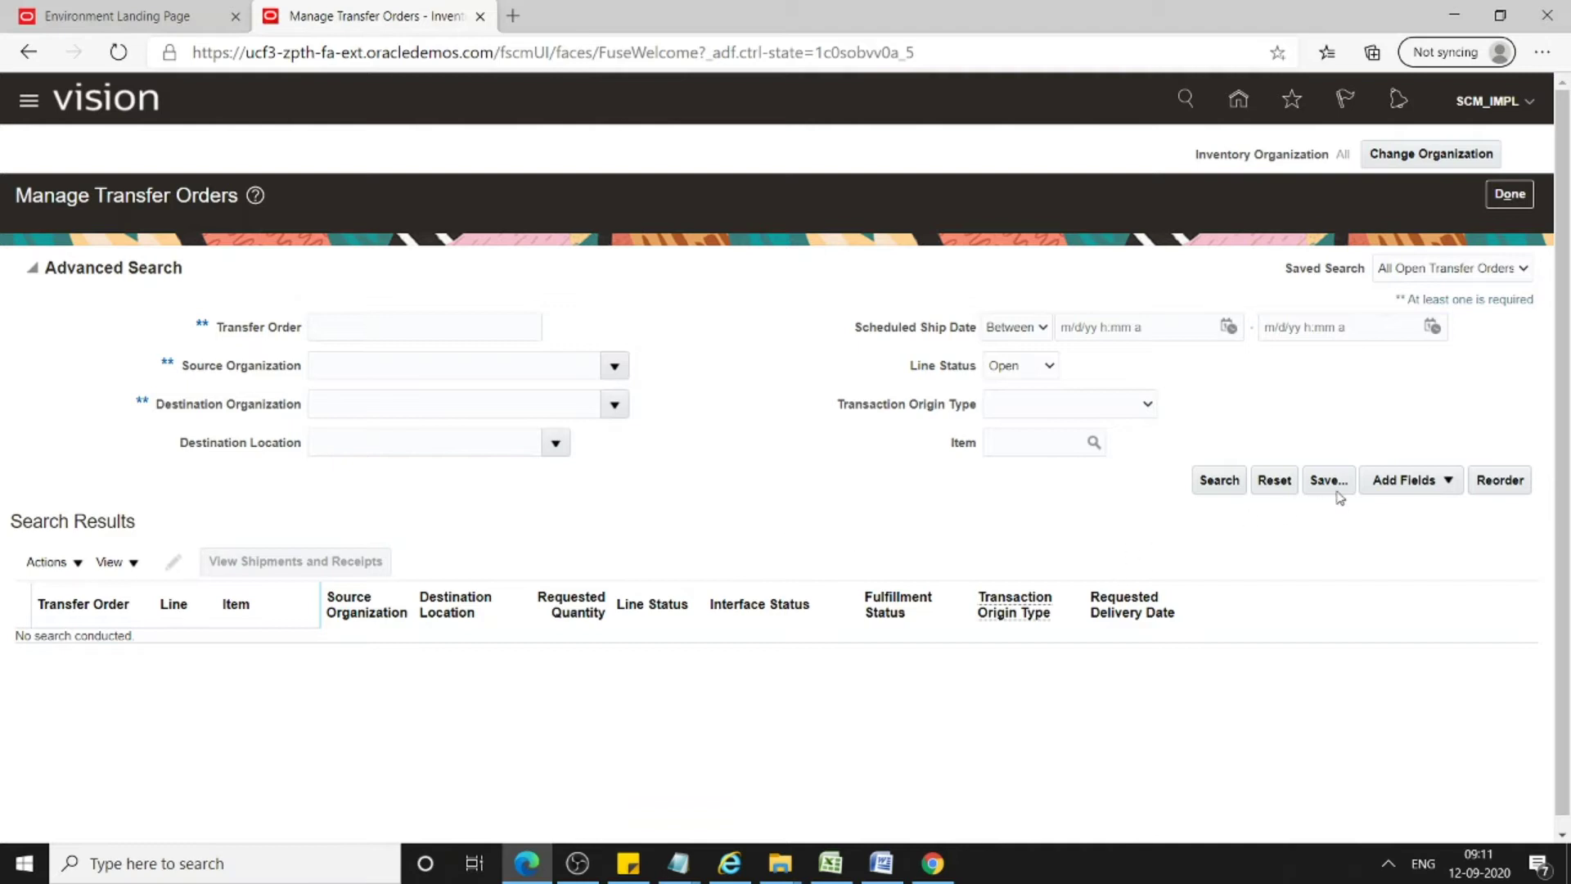
left_click(1432, 483)
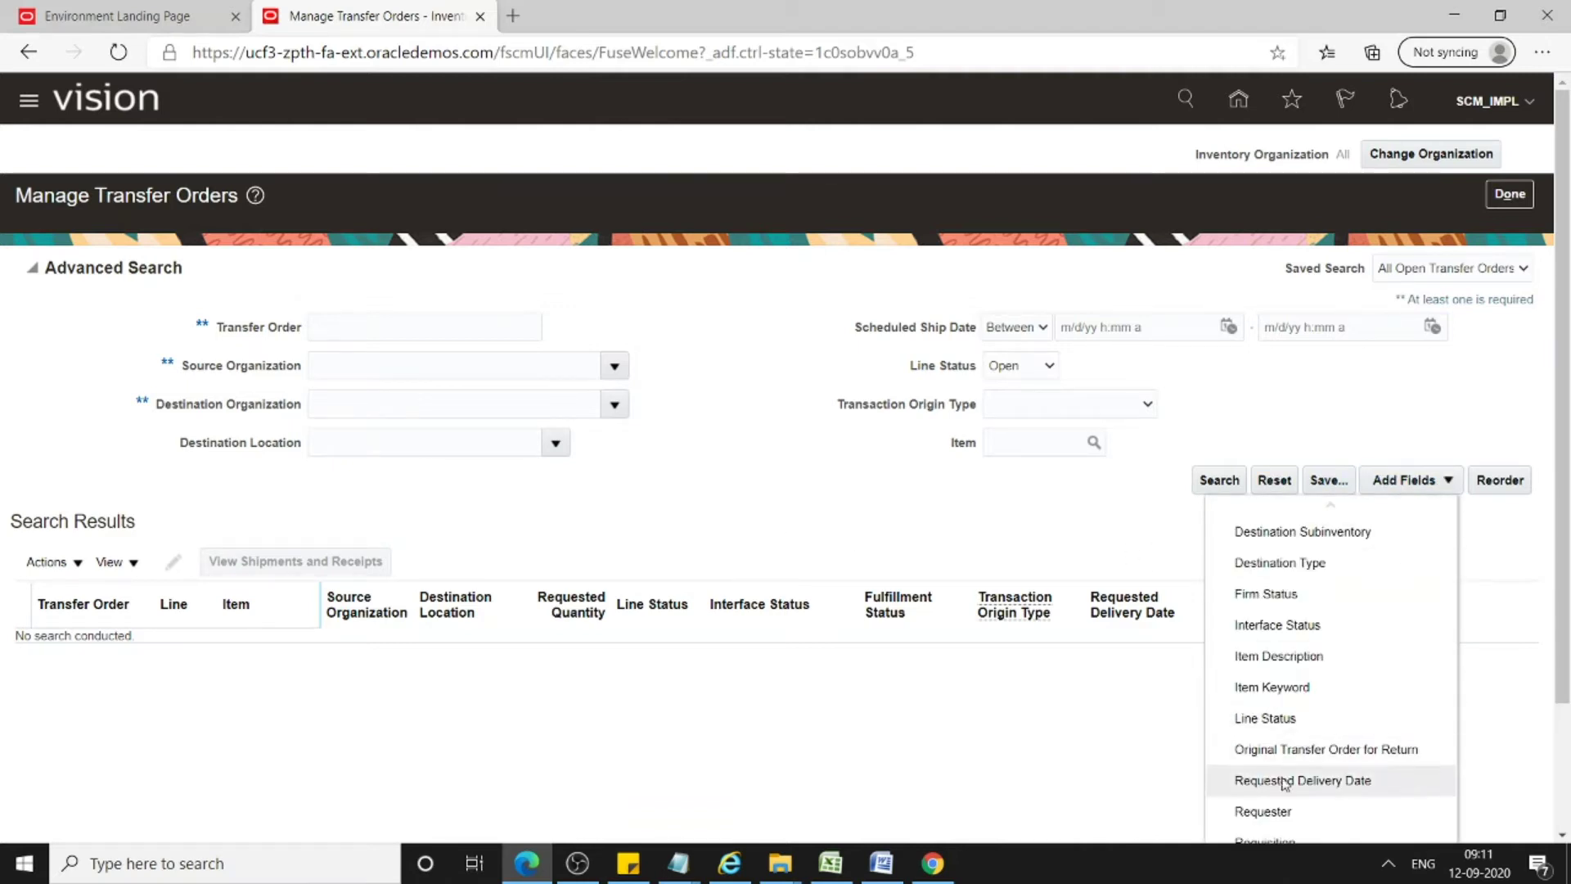
left_click(1276, 839)
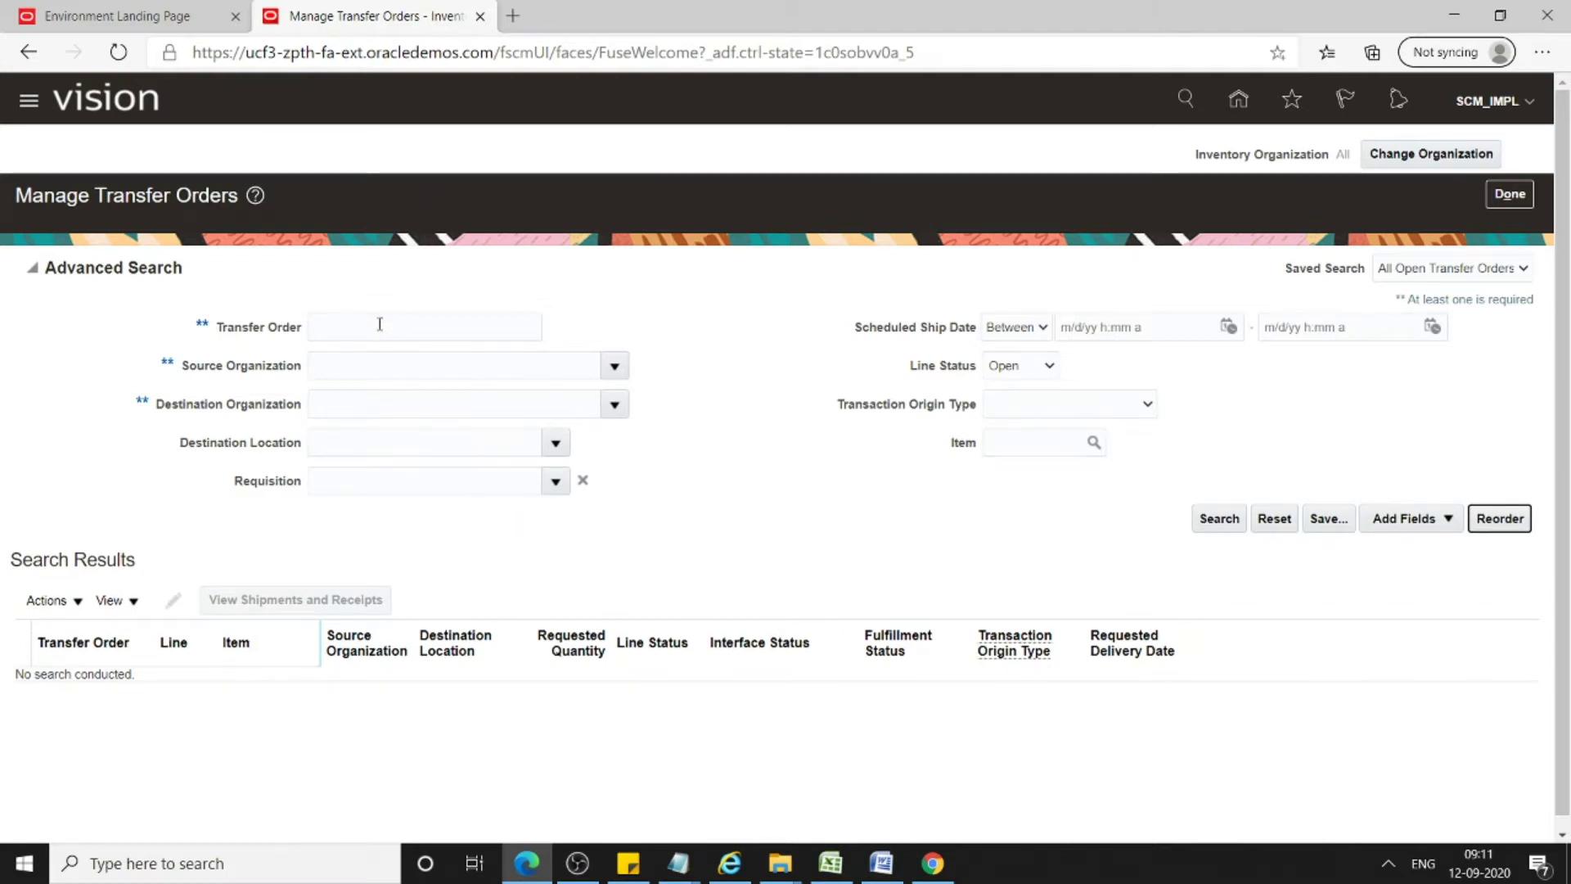
Set the transfer order search's source organization to 002 (Atlanta) and destination organization to 001
left_click(377, 370)
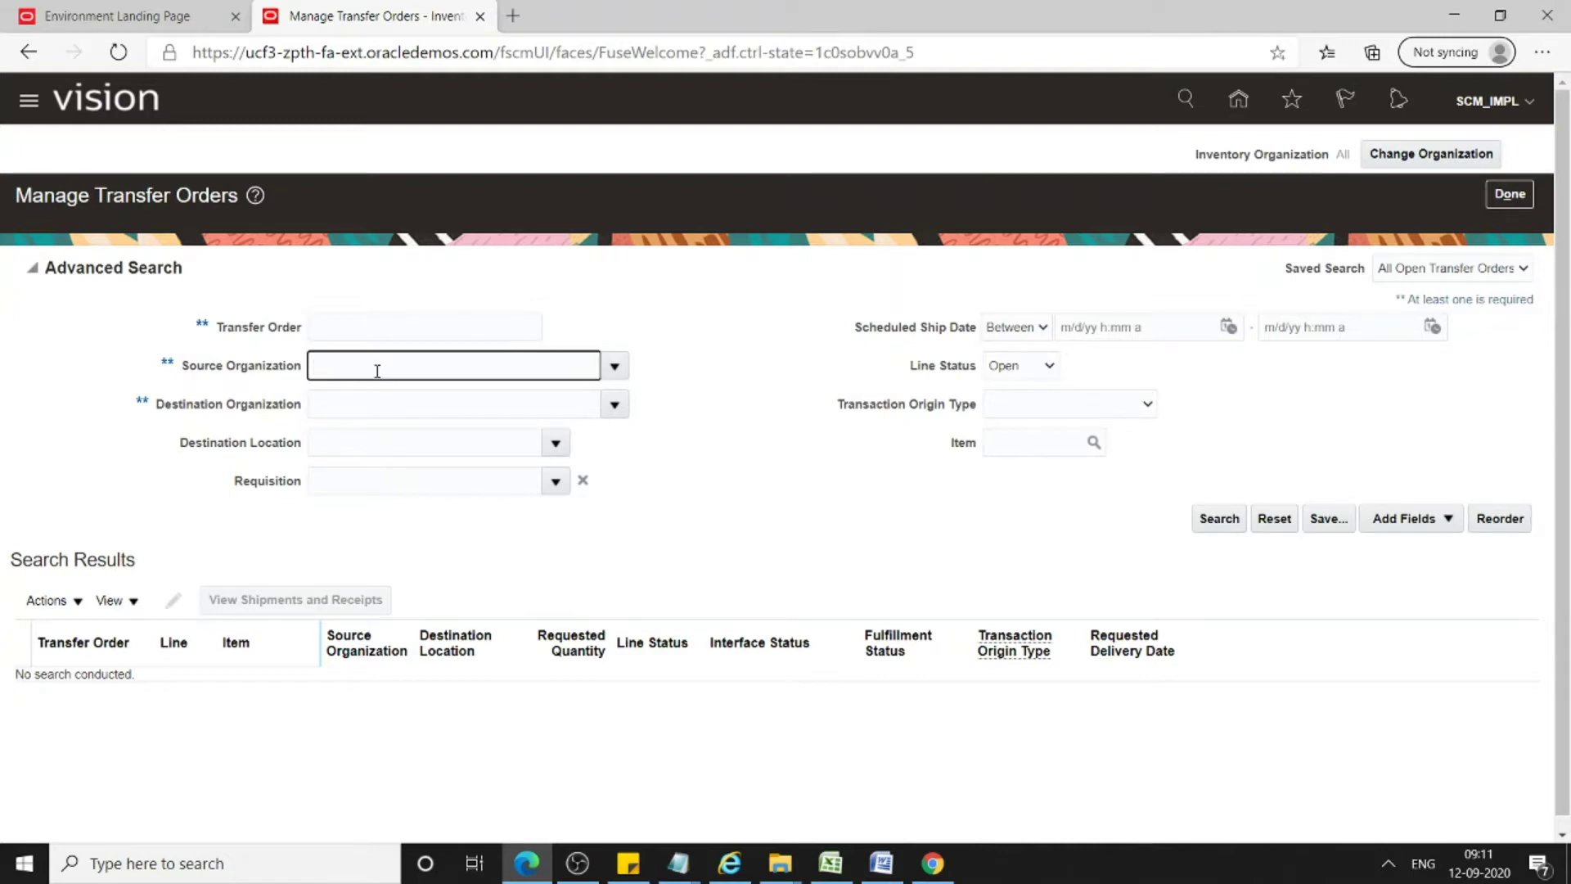
type("00")
left_click(615, 366)
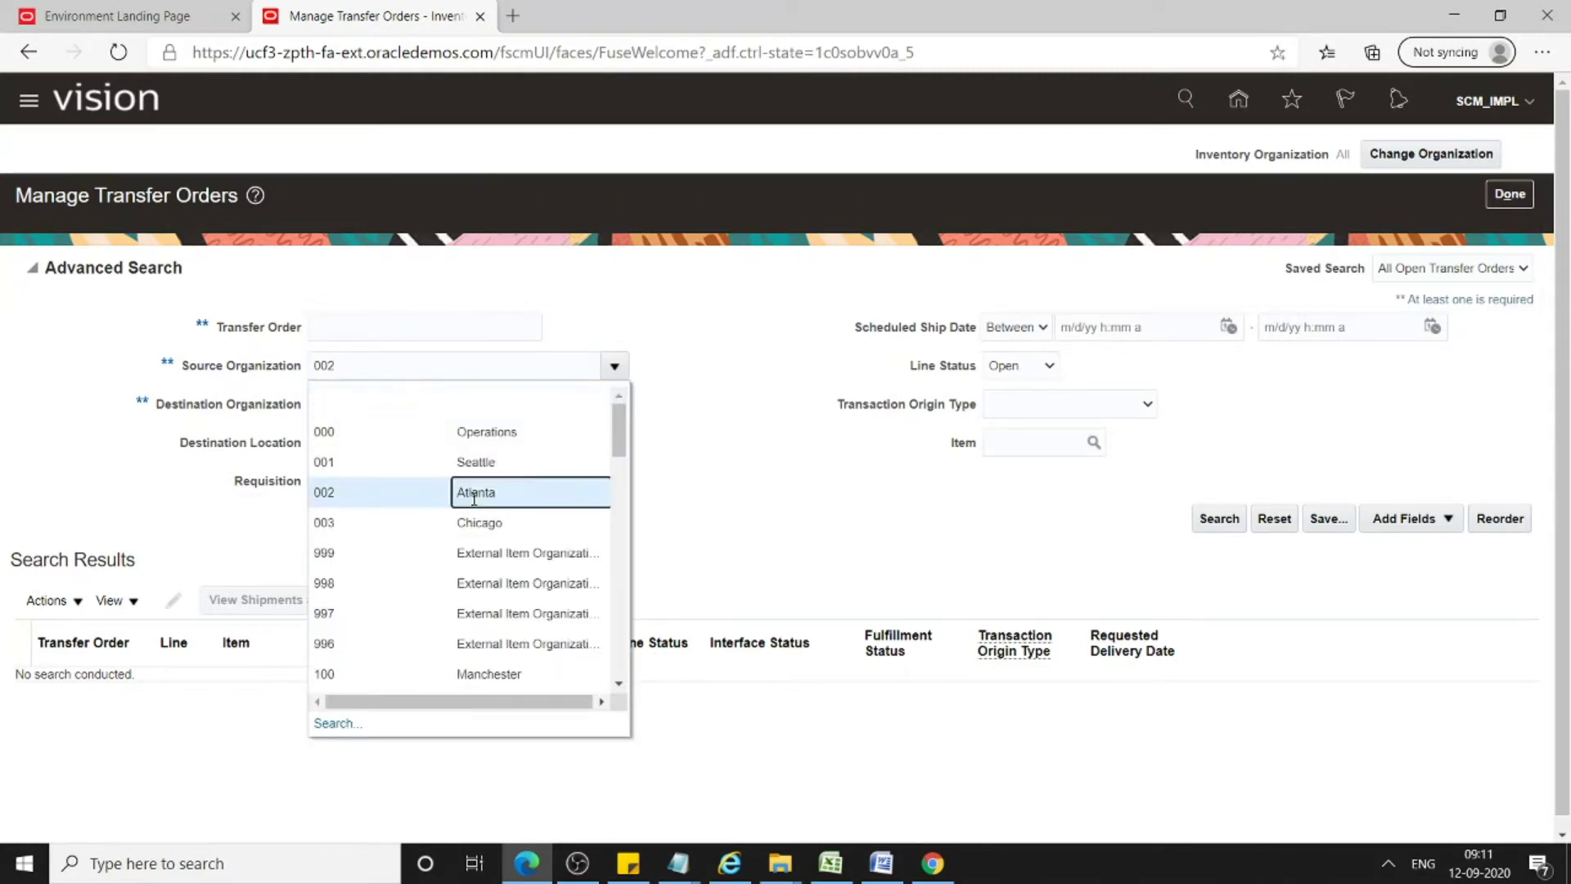
left_click(359, 403)
left_click(358, 402)
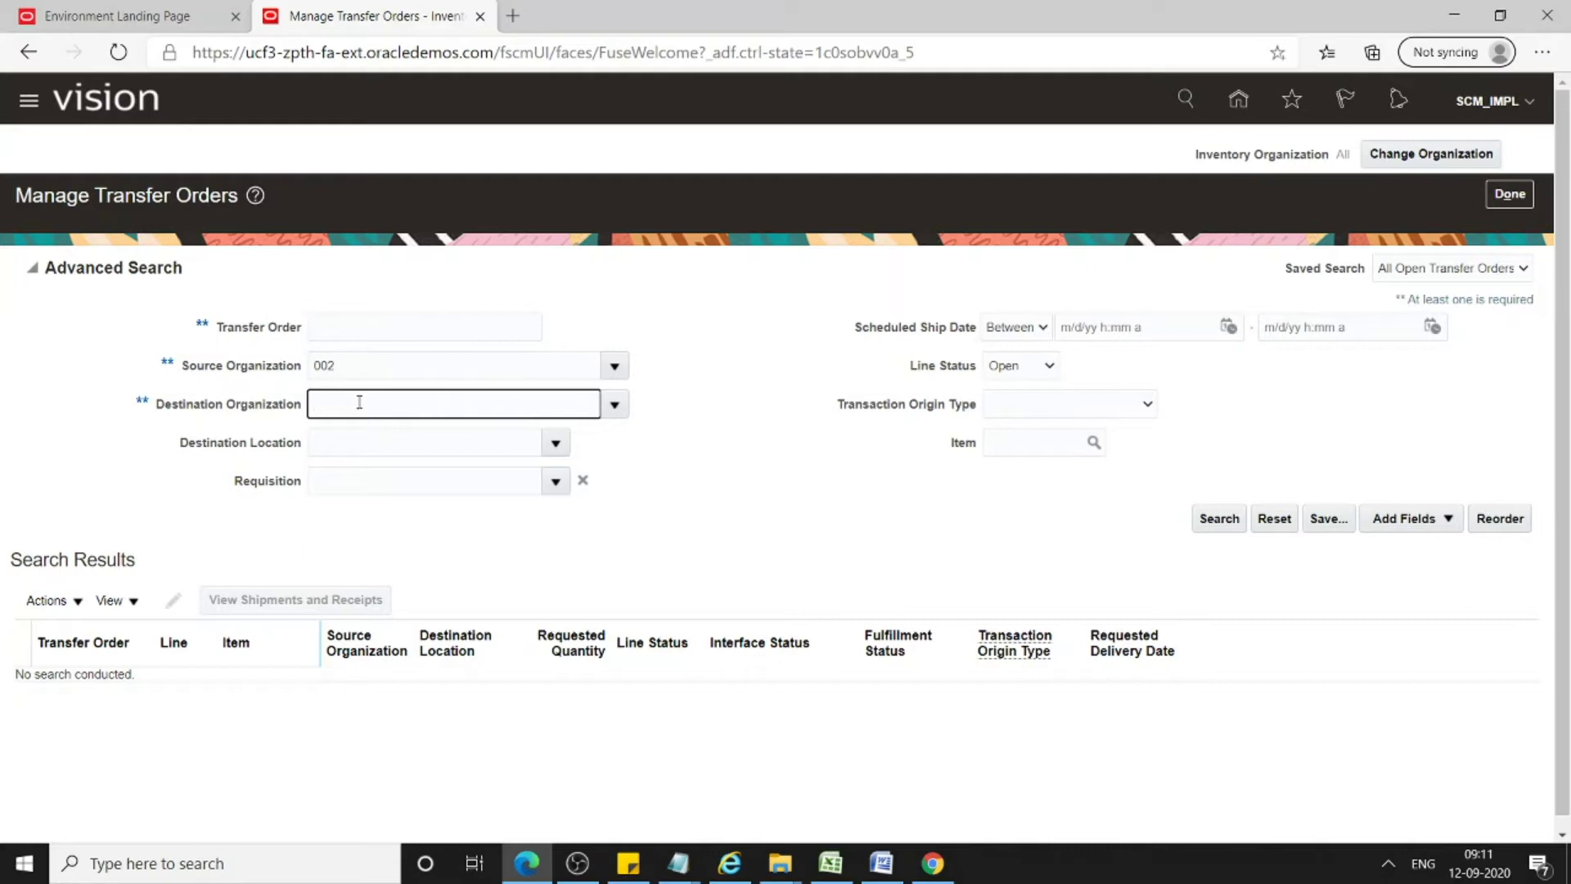
type("001")
key("Tab")
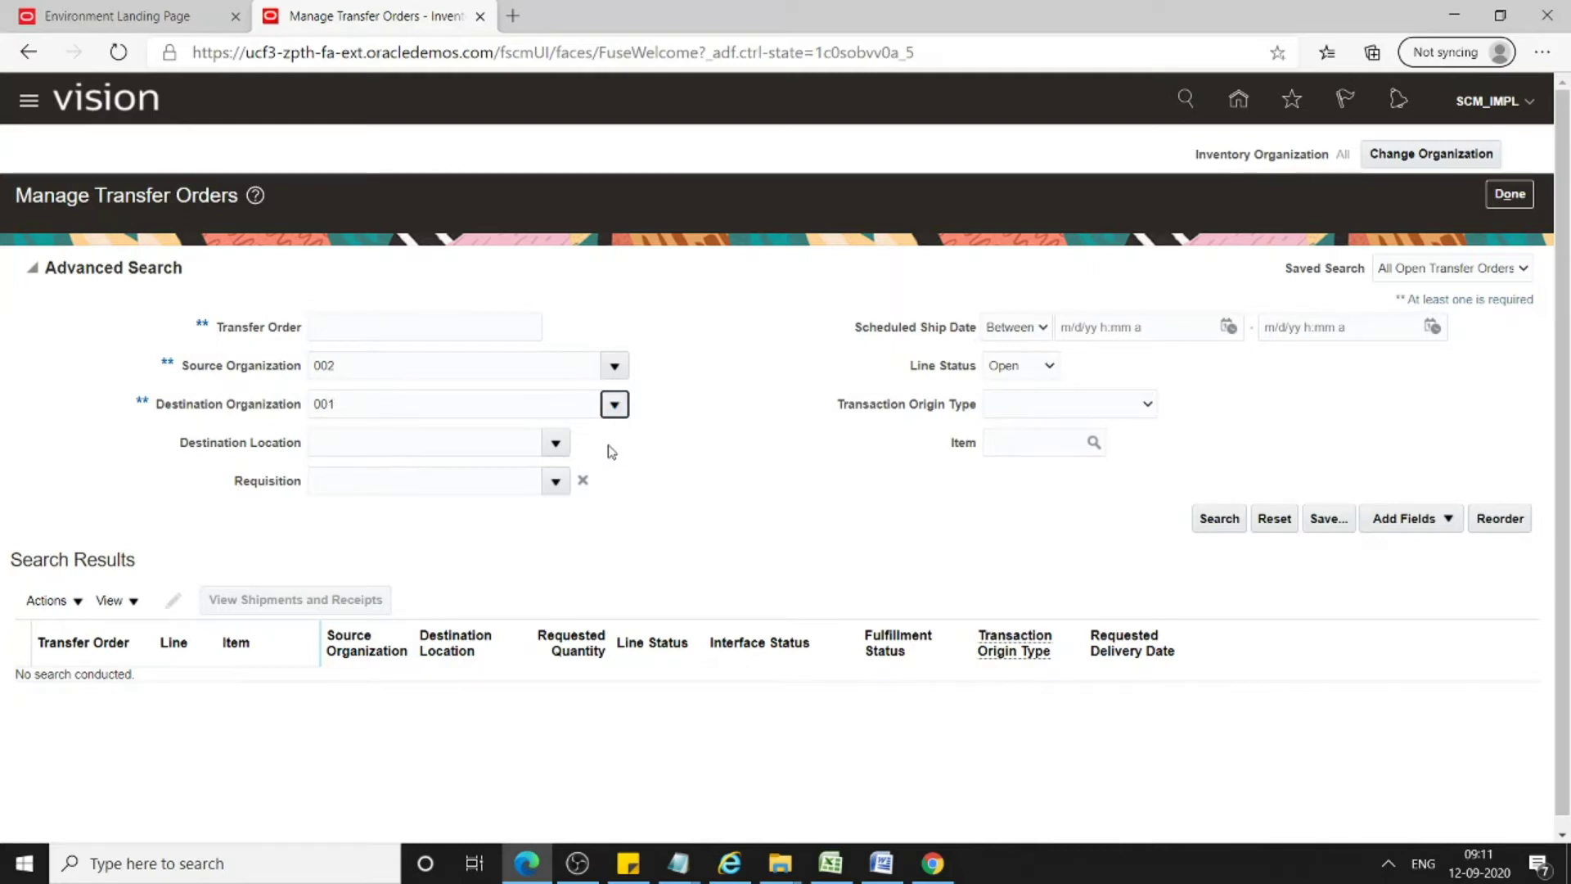
Copy the internal requisition number from Notepad into the Requisition search field in Edge and search for matching transfer orders
left_click(376, 512)
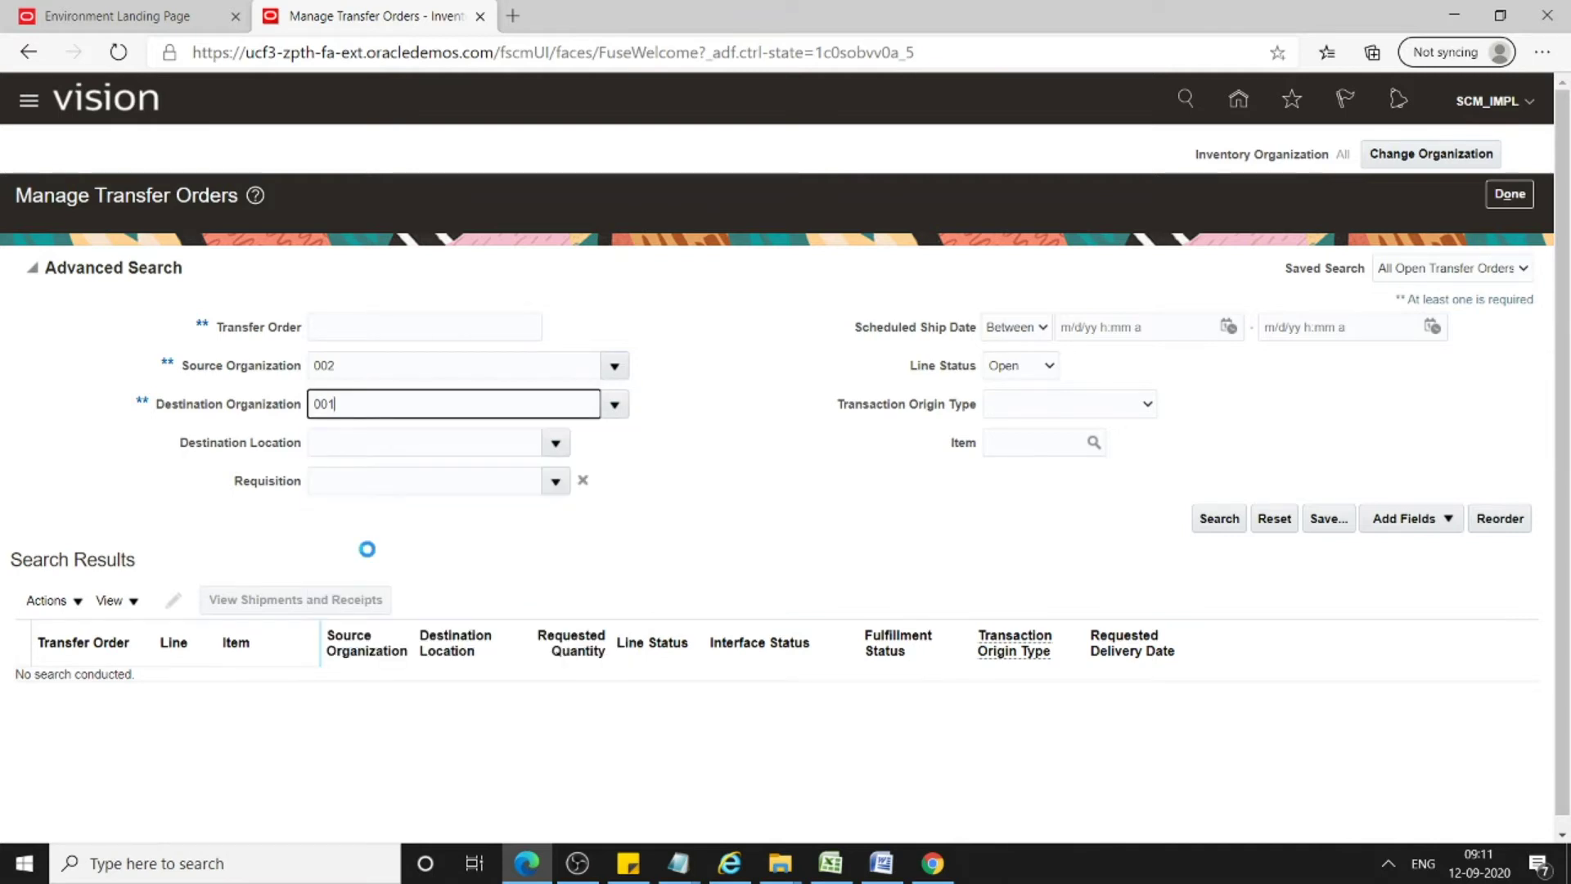
left_click(371, 486)
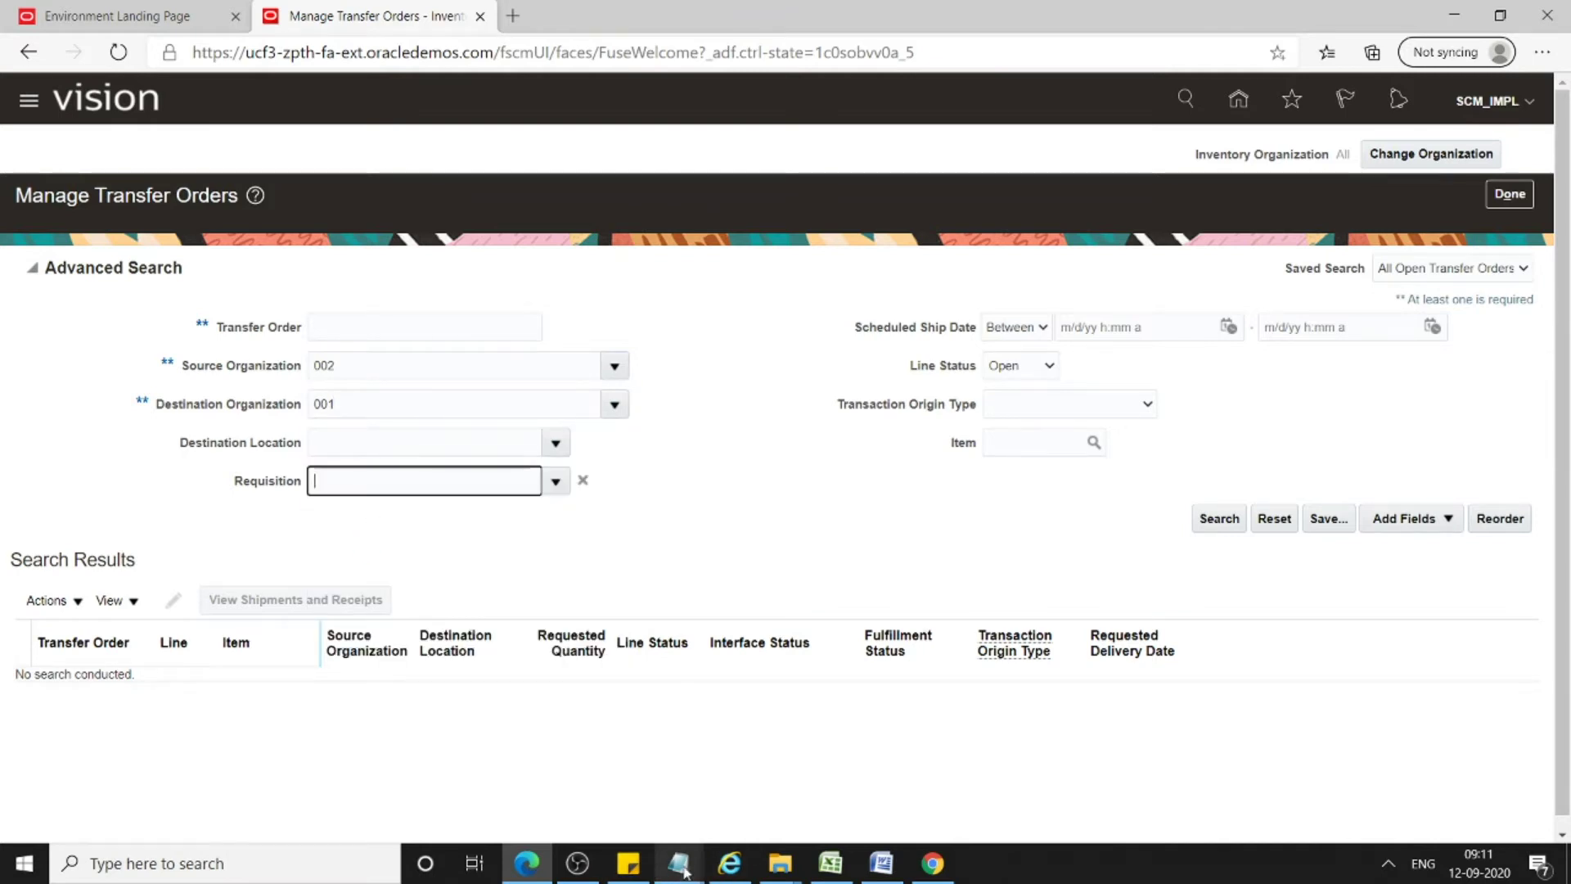
mouse_move(681, 867)
left_click(761, 778)
double_click(203, 54)
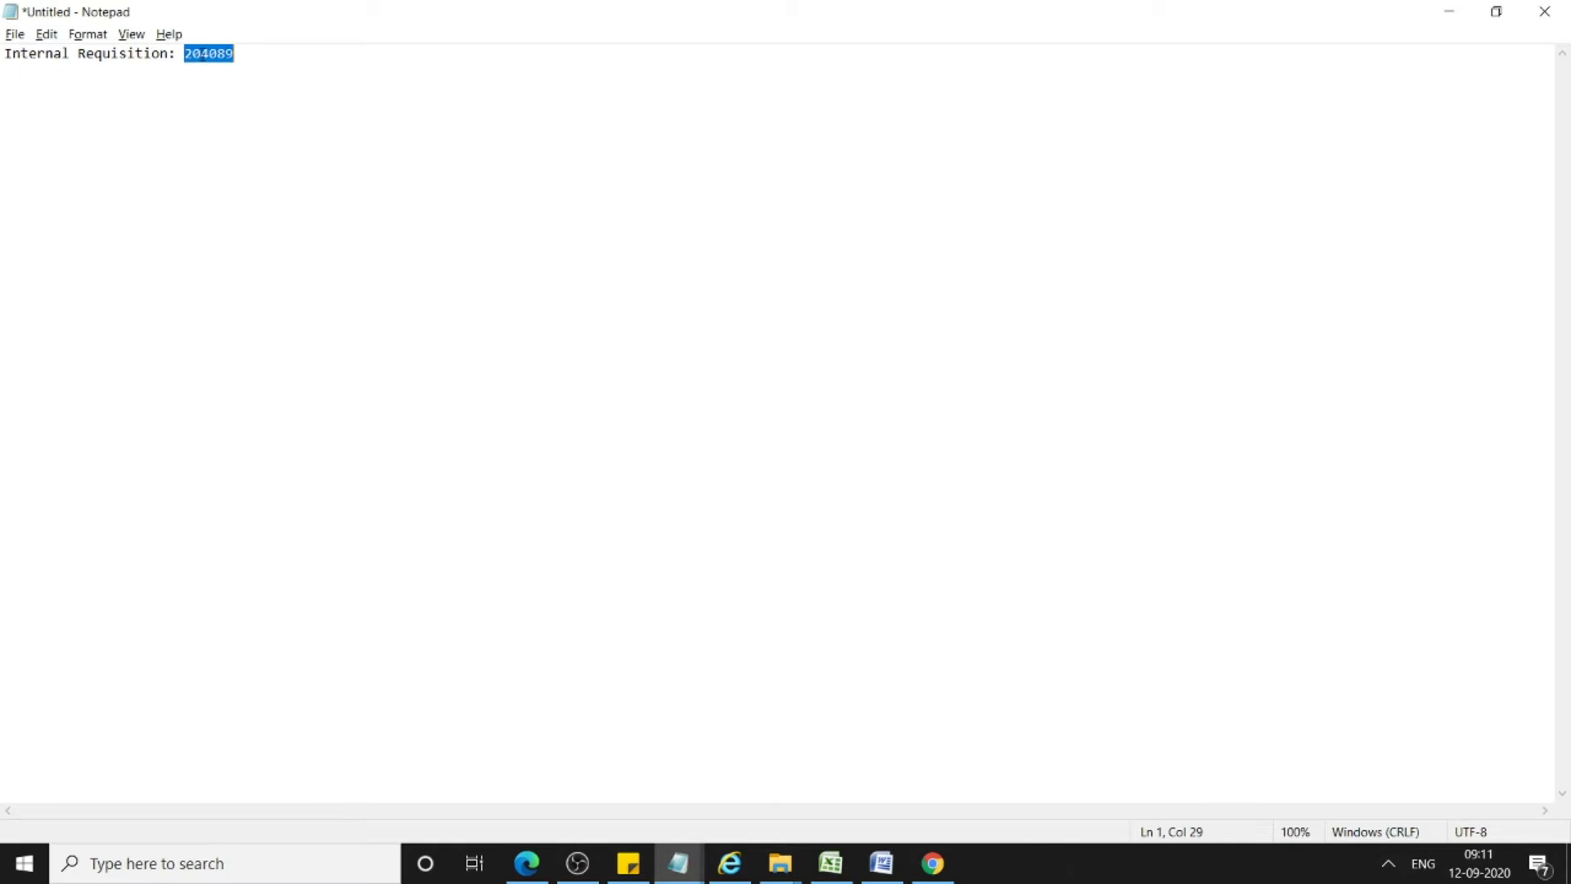
key("ctrl+c")
key("alt+Tab")
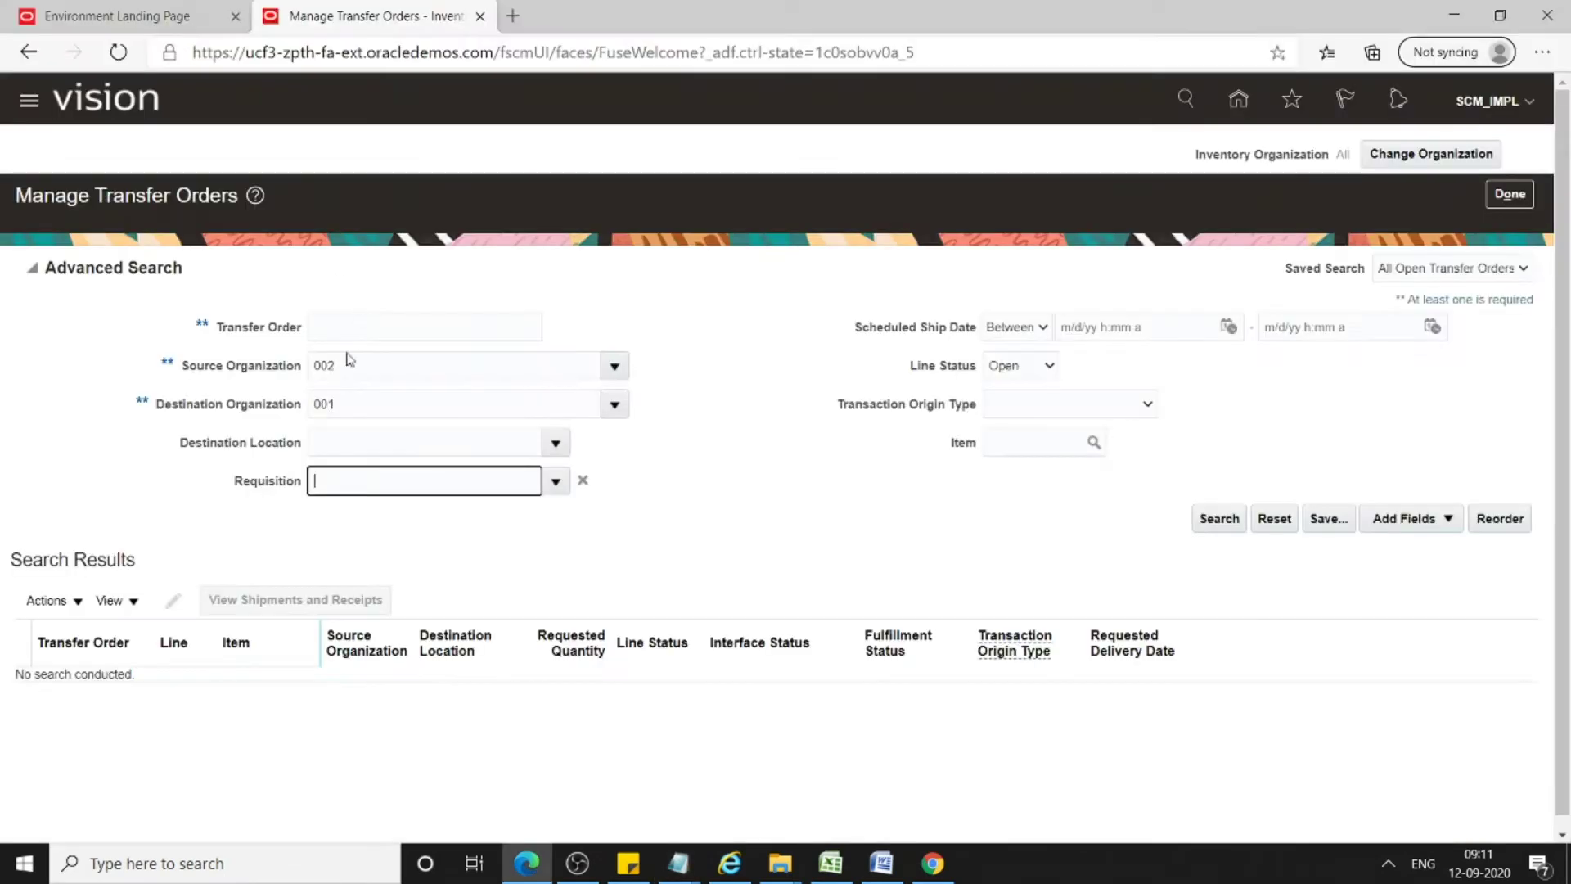
key("ctrl+v")
left_click(1218, 518)
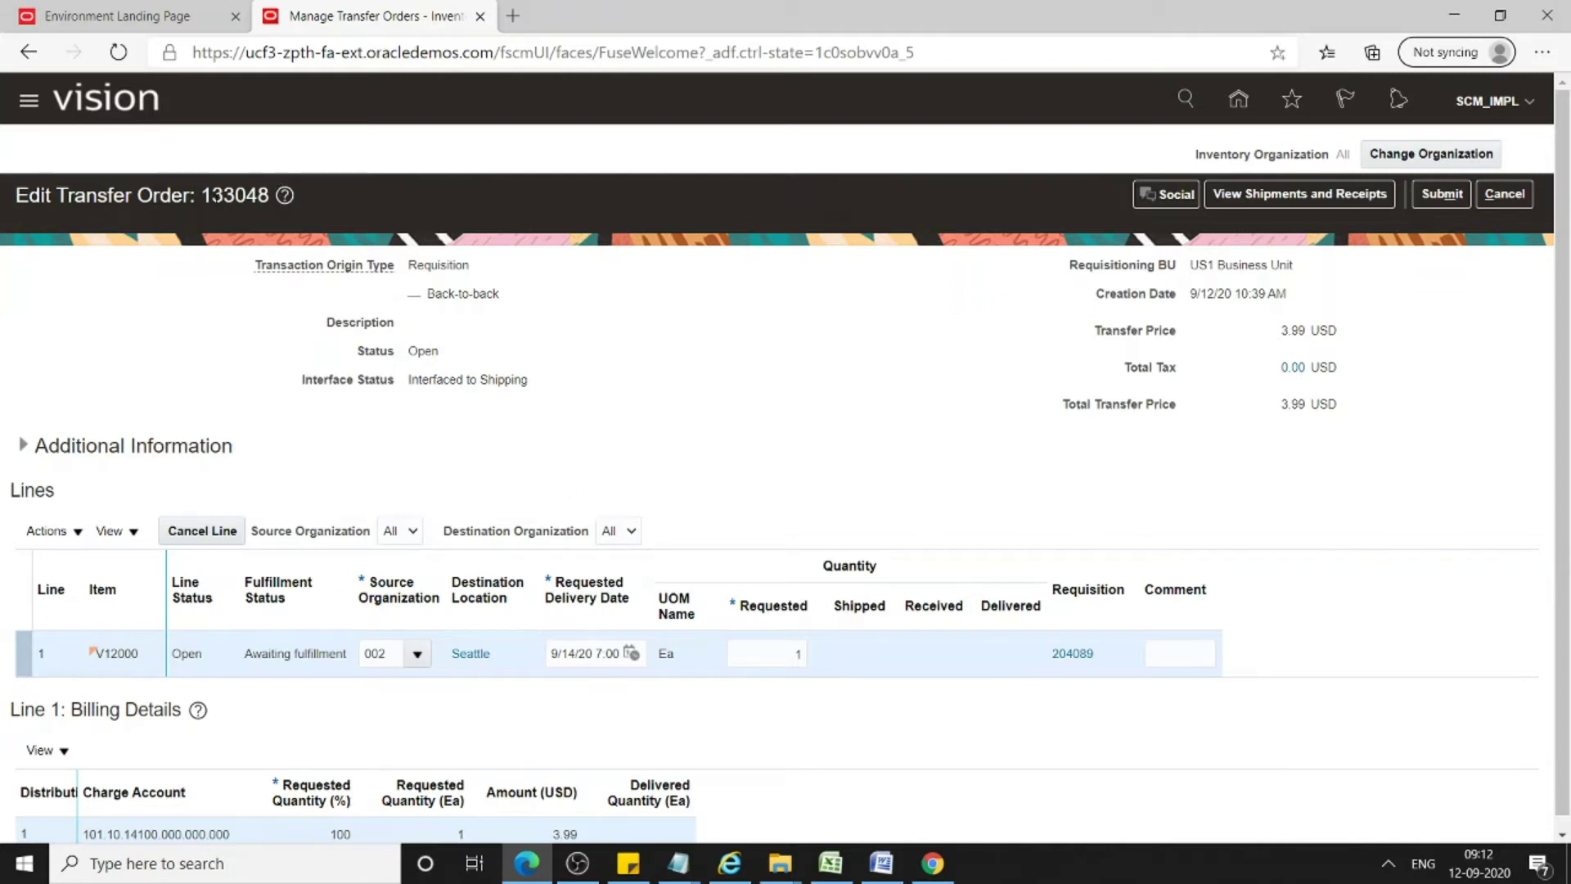
Record the transfer order number on a new "Transfer Order:" line below the internal requisition in the Notepad notes
double_click(235, 195)
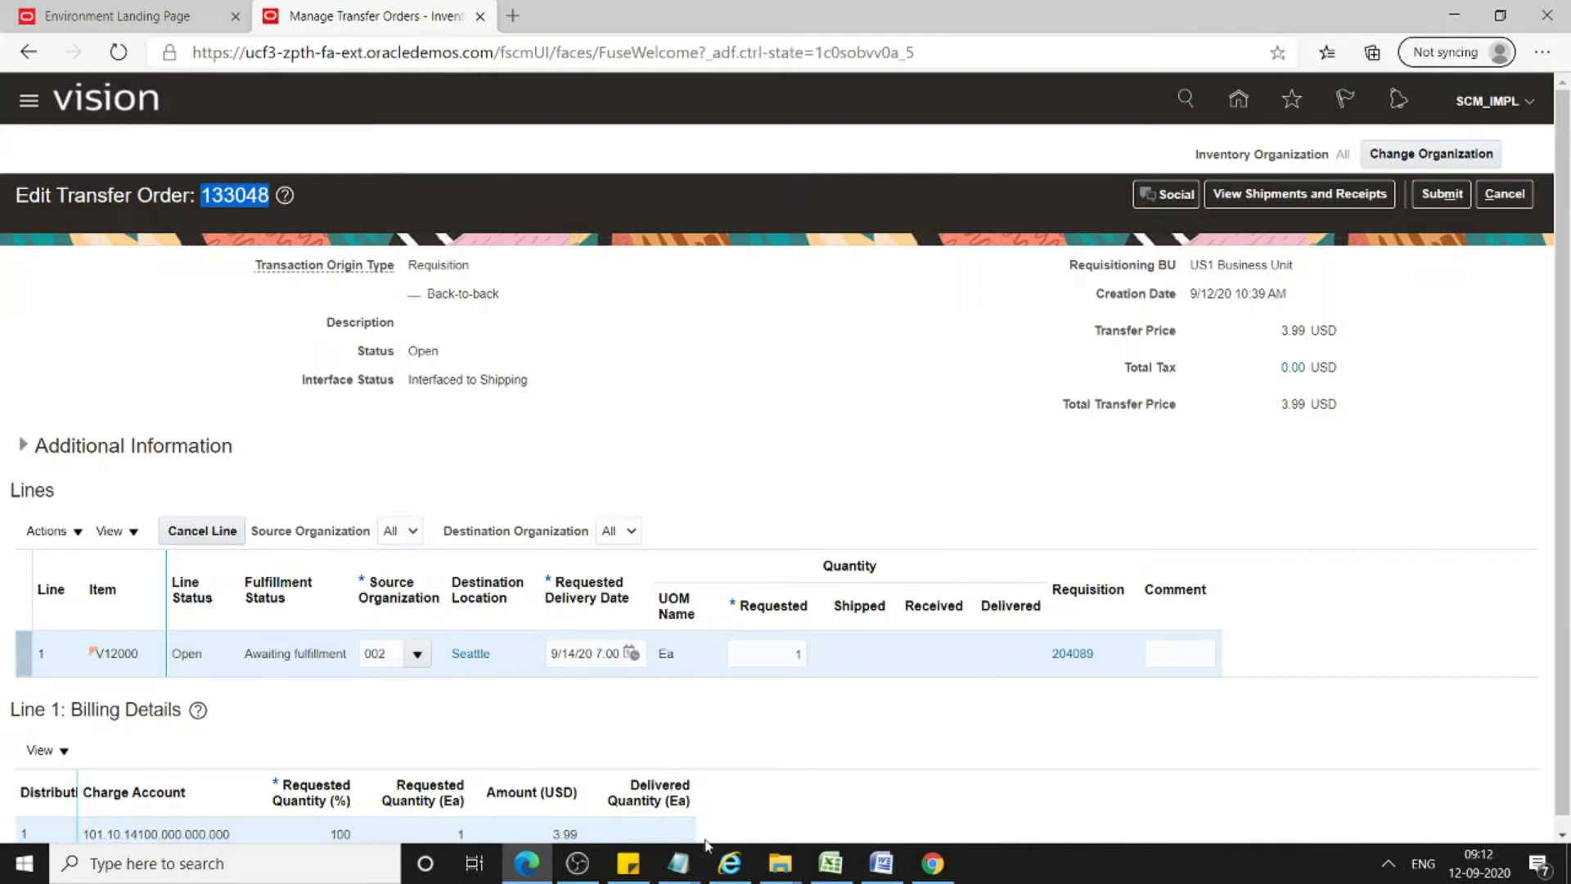
mouse_move(679, 860)
left_click(772, 782)
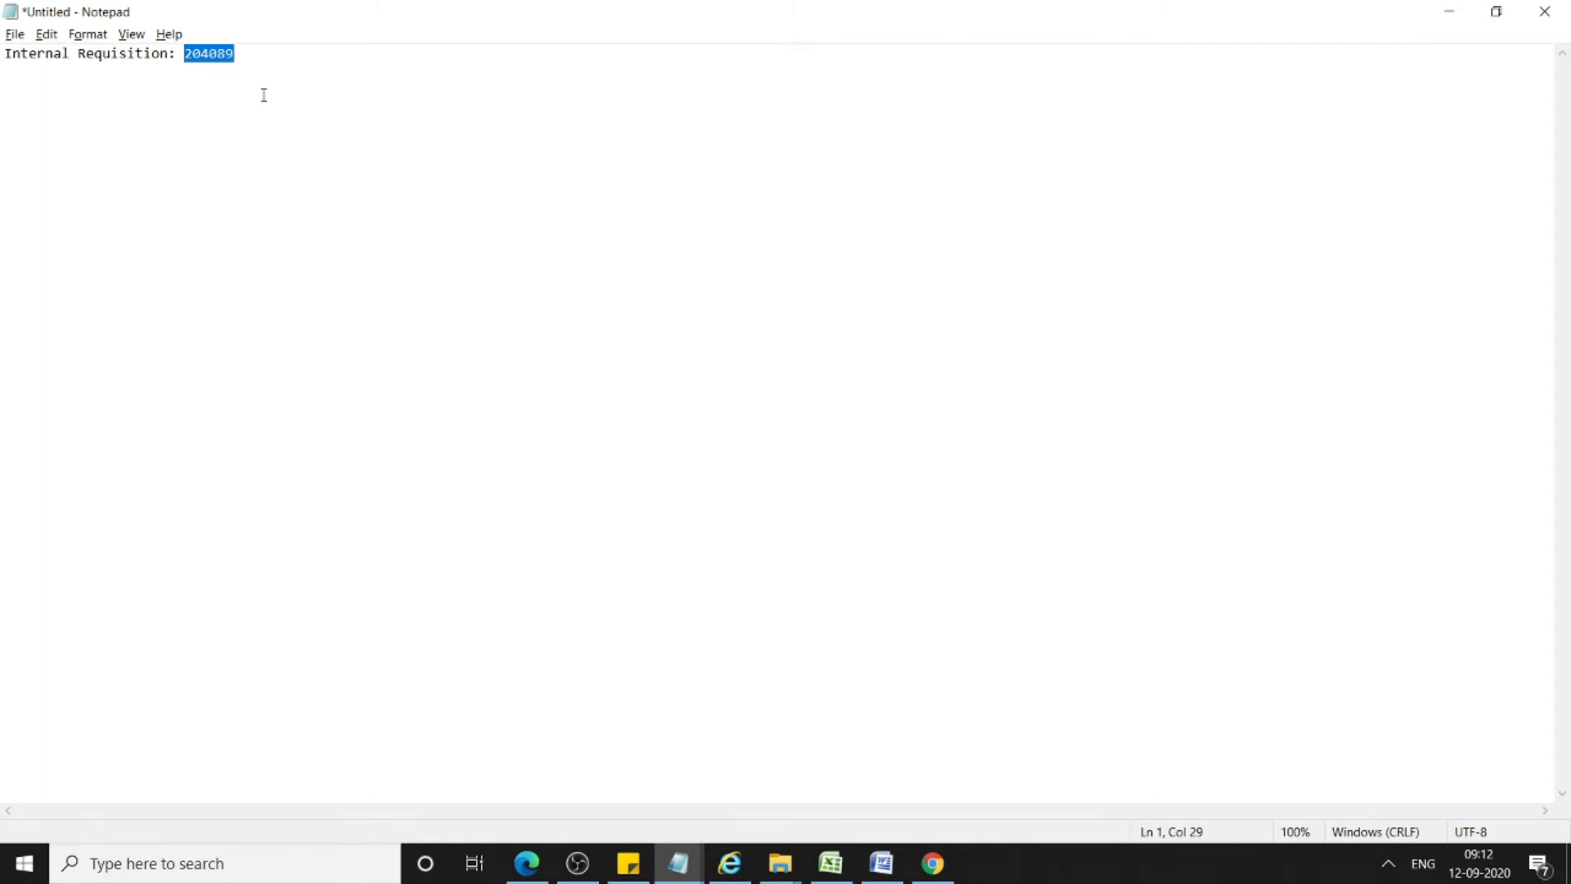
left_click(266, 56)
key("Return")
type("Trsnsa")
key("BackSpace")
key("BackSpace")
key("BackSpace")
key("BackSpace")
type("a")
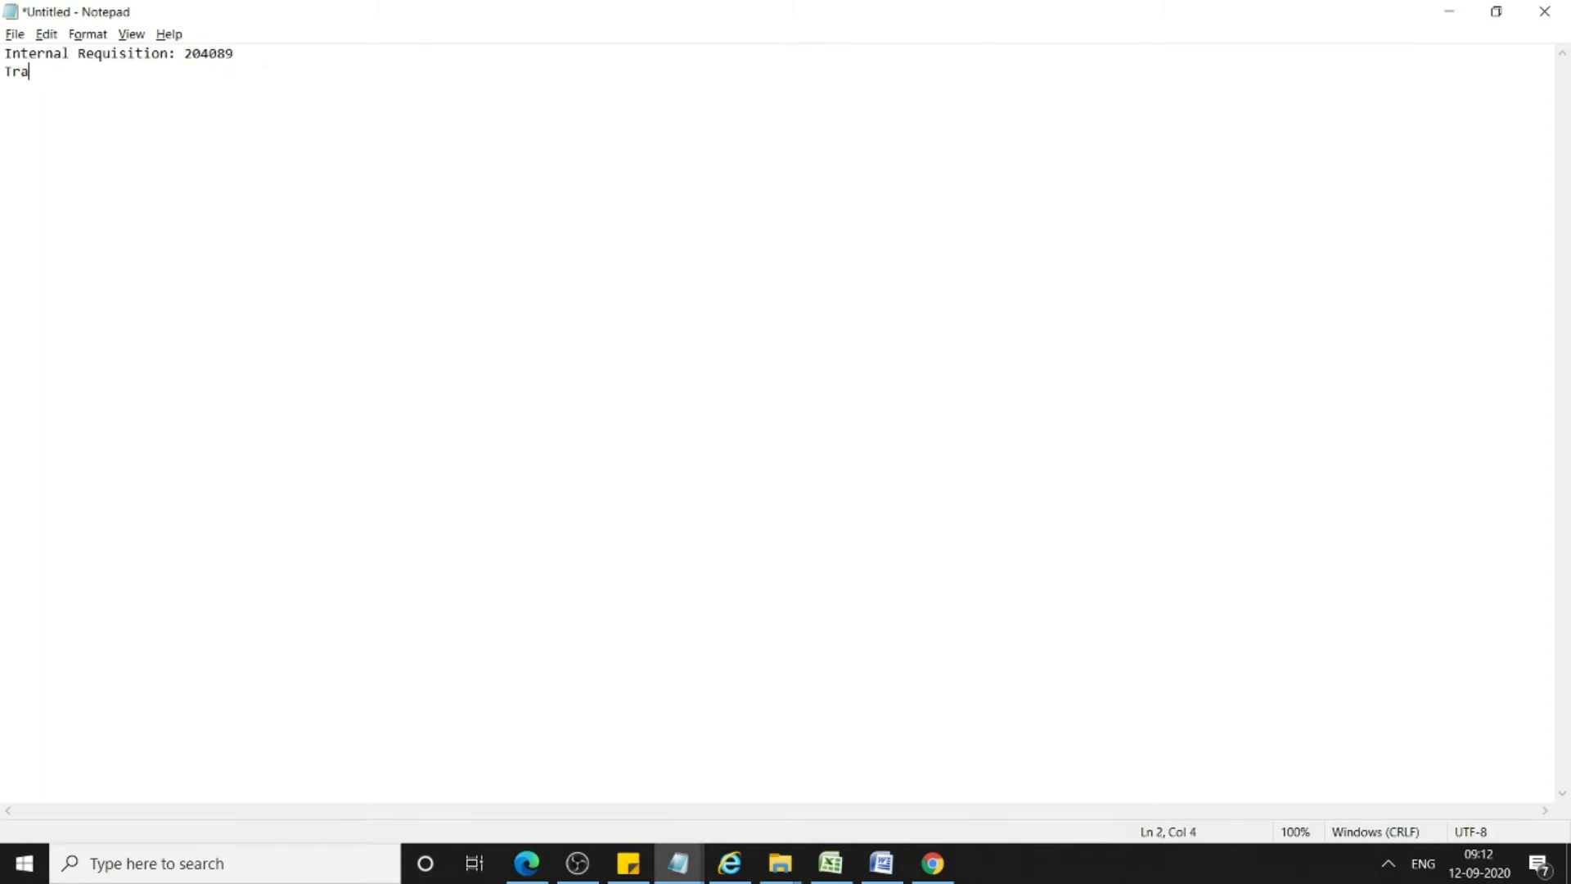
type("nsfer Order:")
key("ctrl+v")
Return to Edge, close the transfer order and Manage Transfer Orders, and open Create Pick Wave from the Picks tasks
key("alt+Tab")
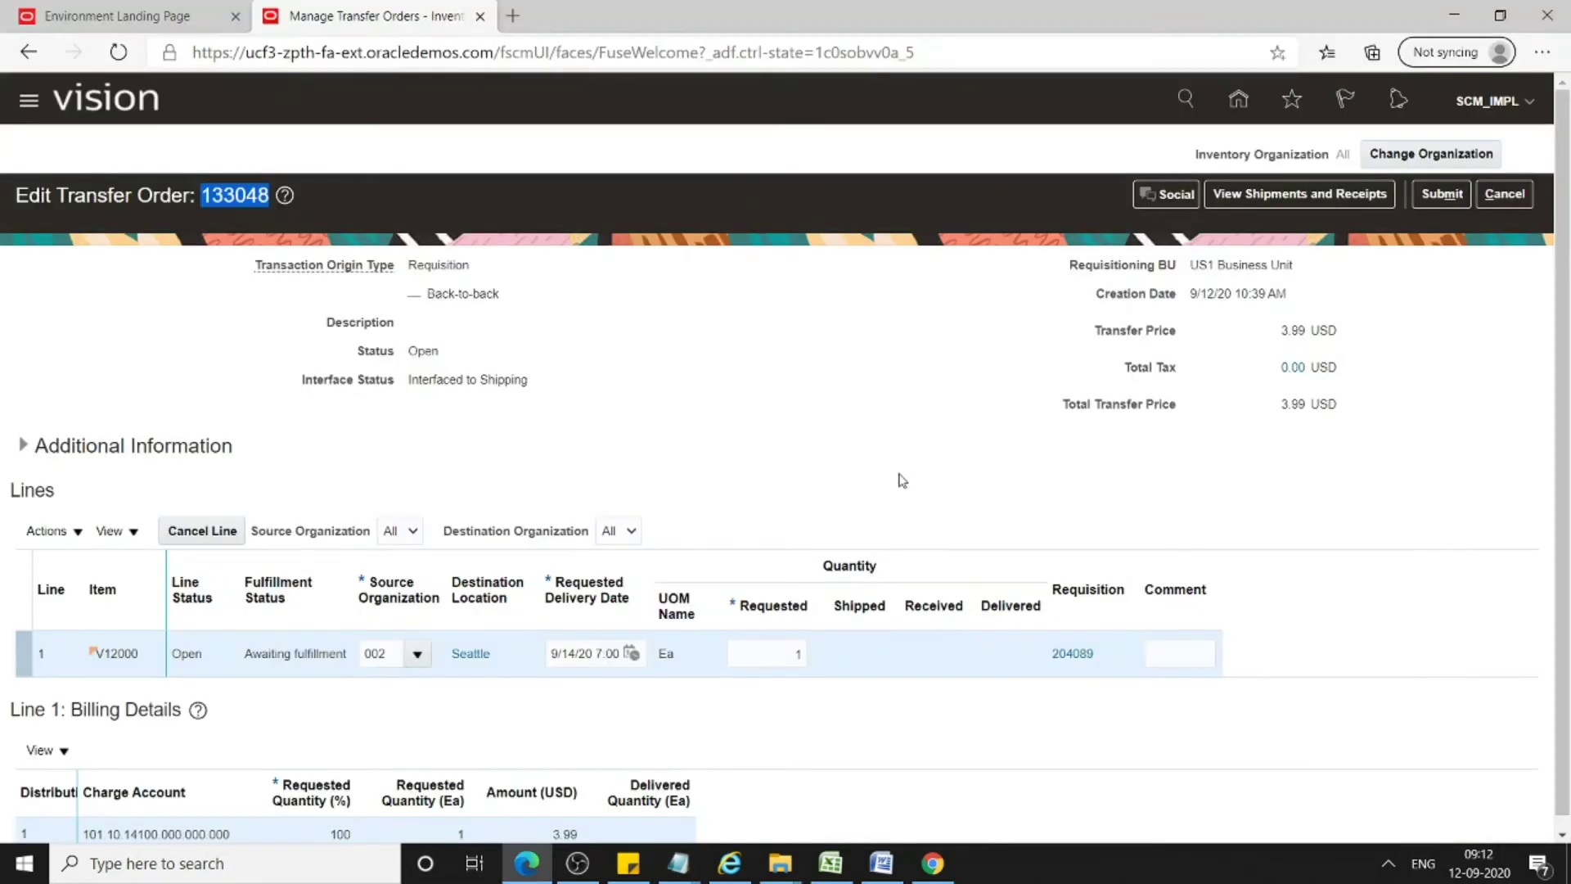
left_click(1522, 197)
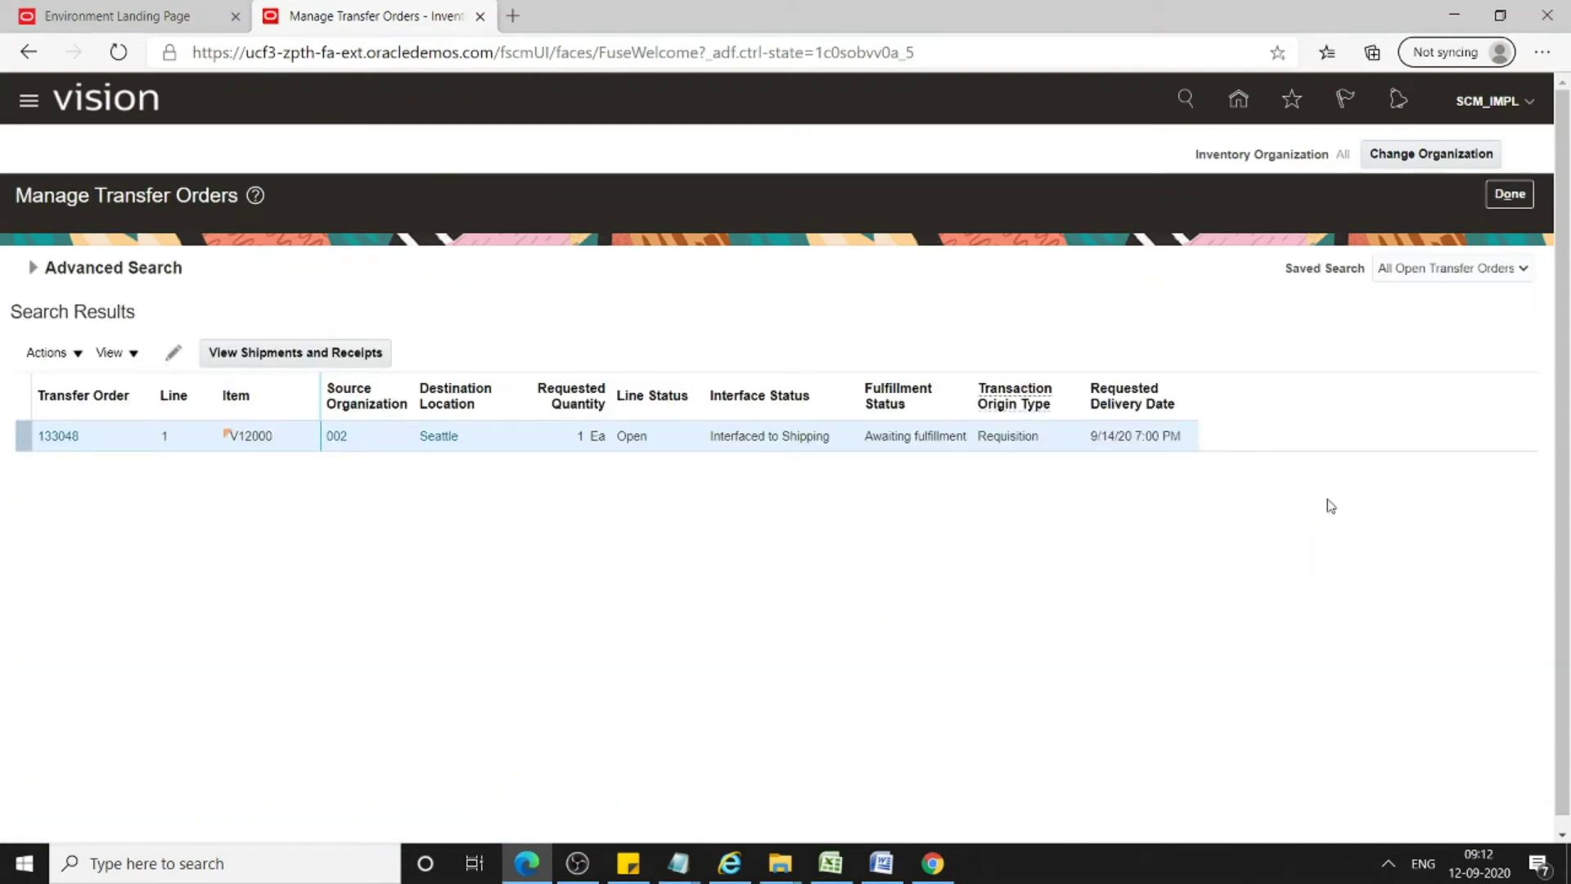
left_click(1506, 196)
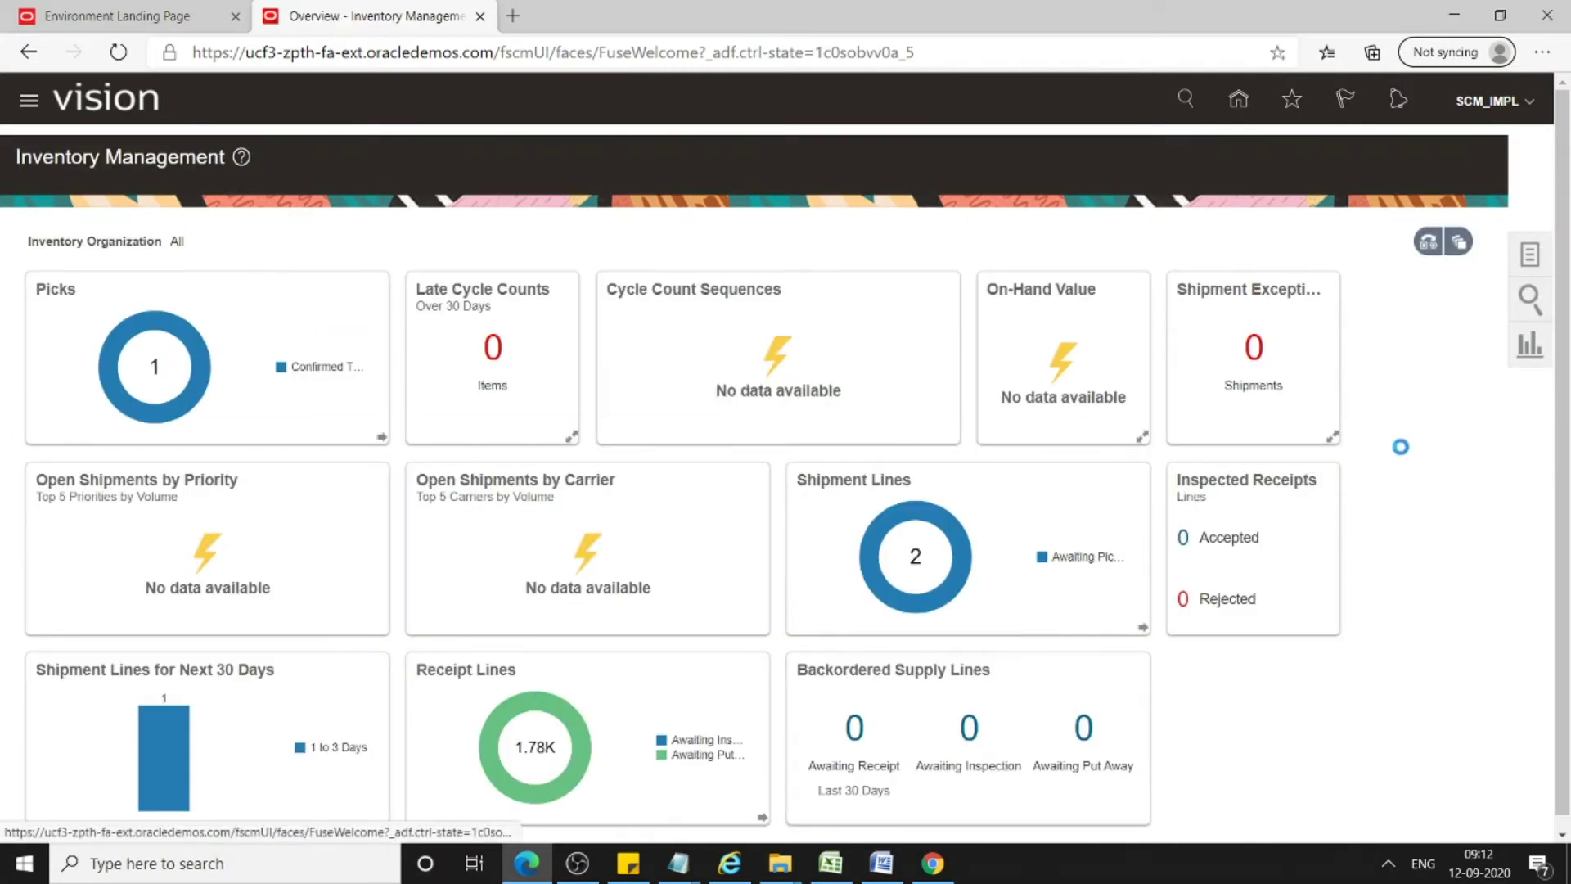
left_click(1452, 152)
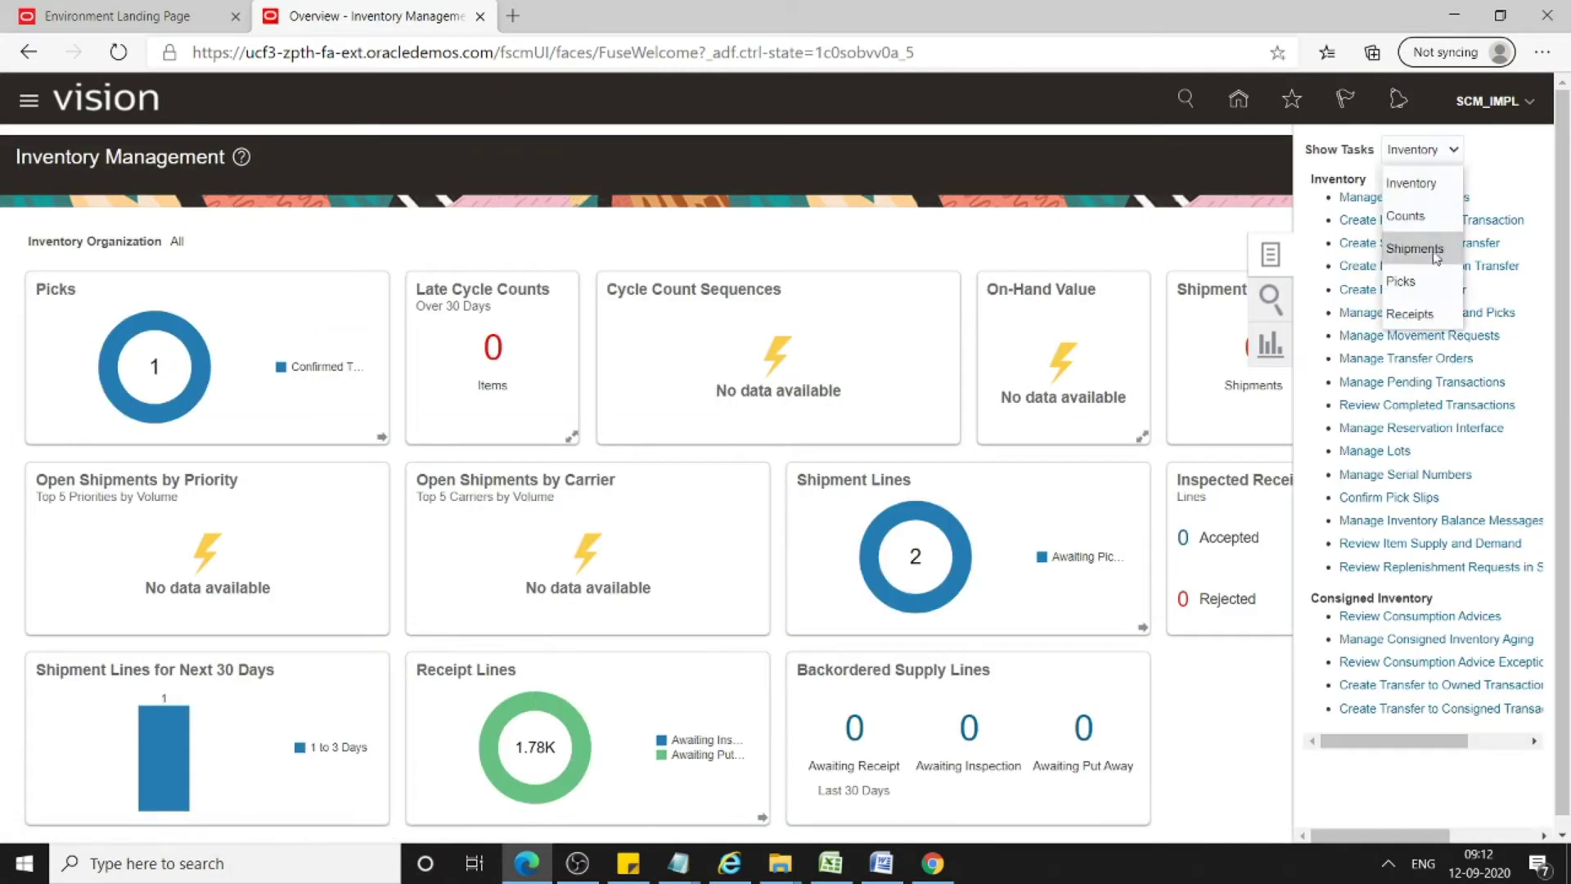
left_click(1424, 281)
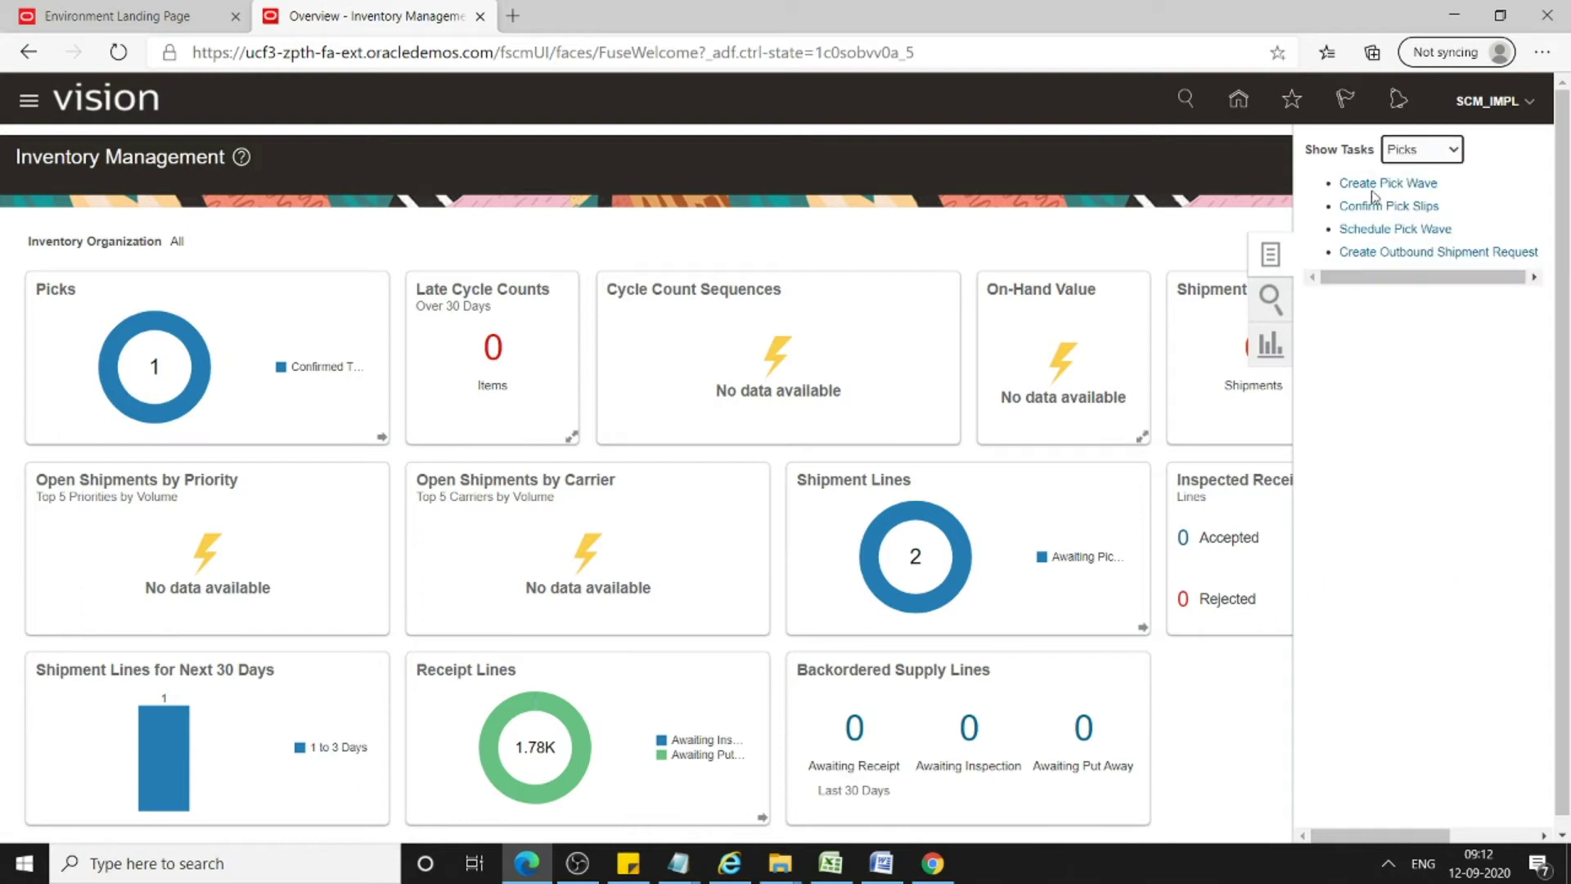
left_click(1420, 253)
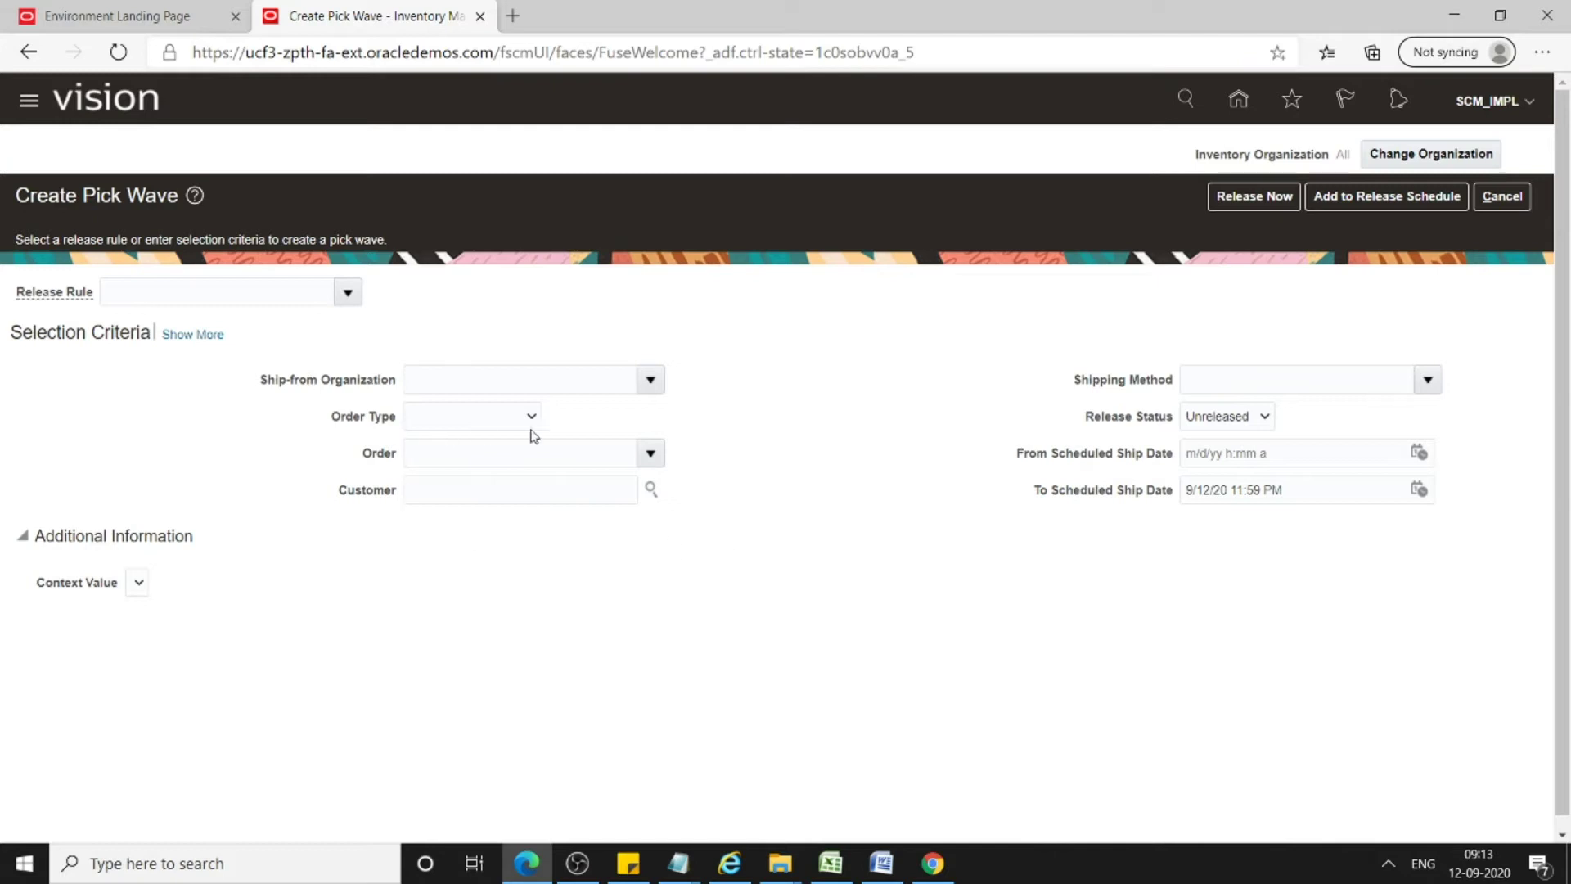
left_click(530, 420)
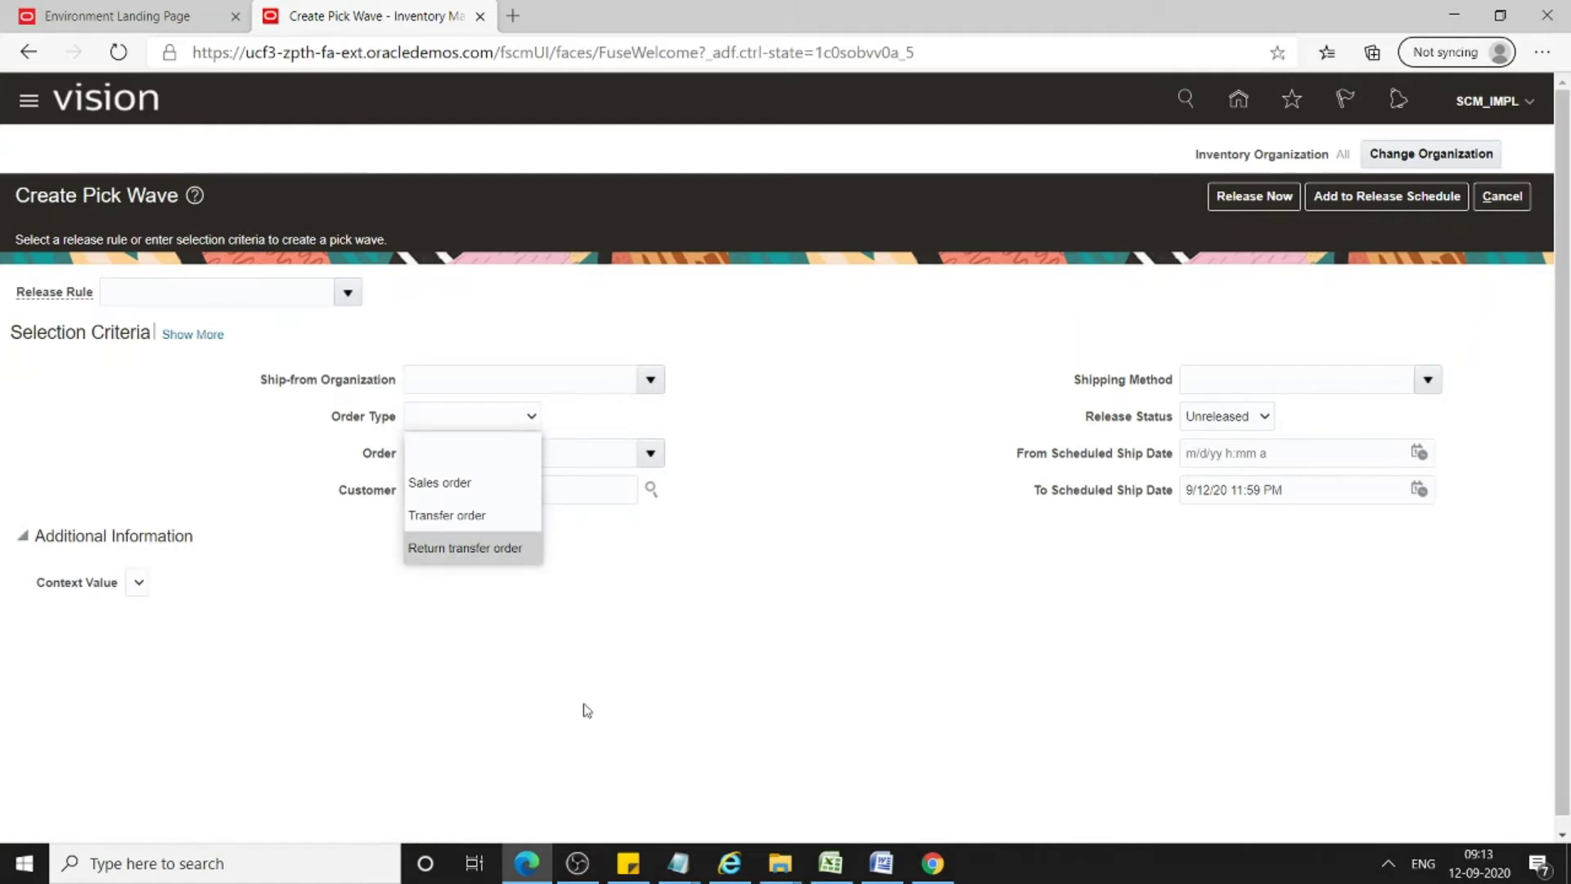
left_click(836, 522)
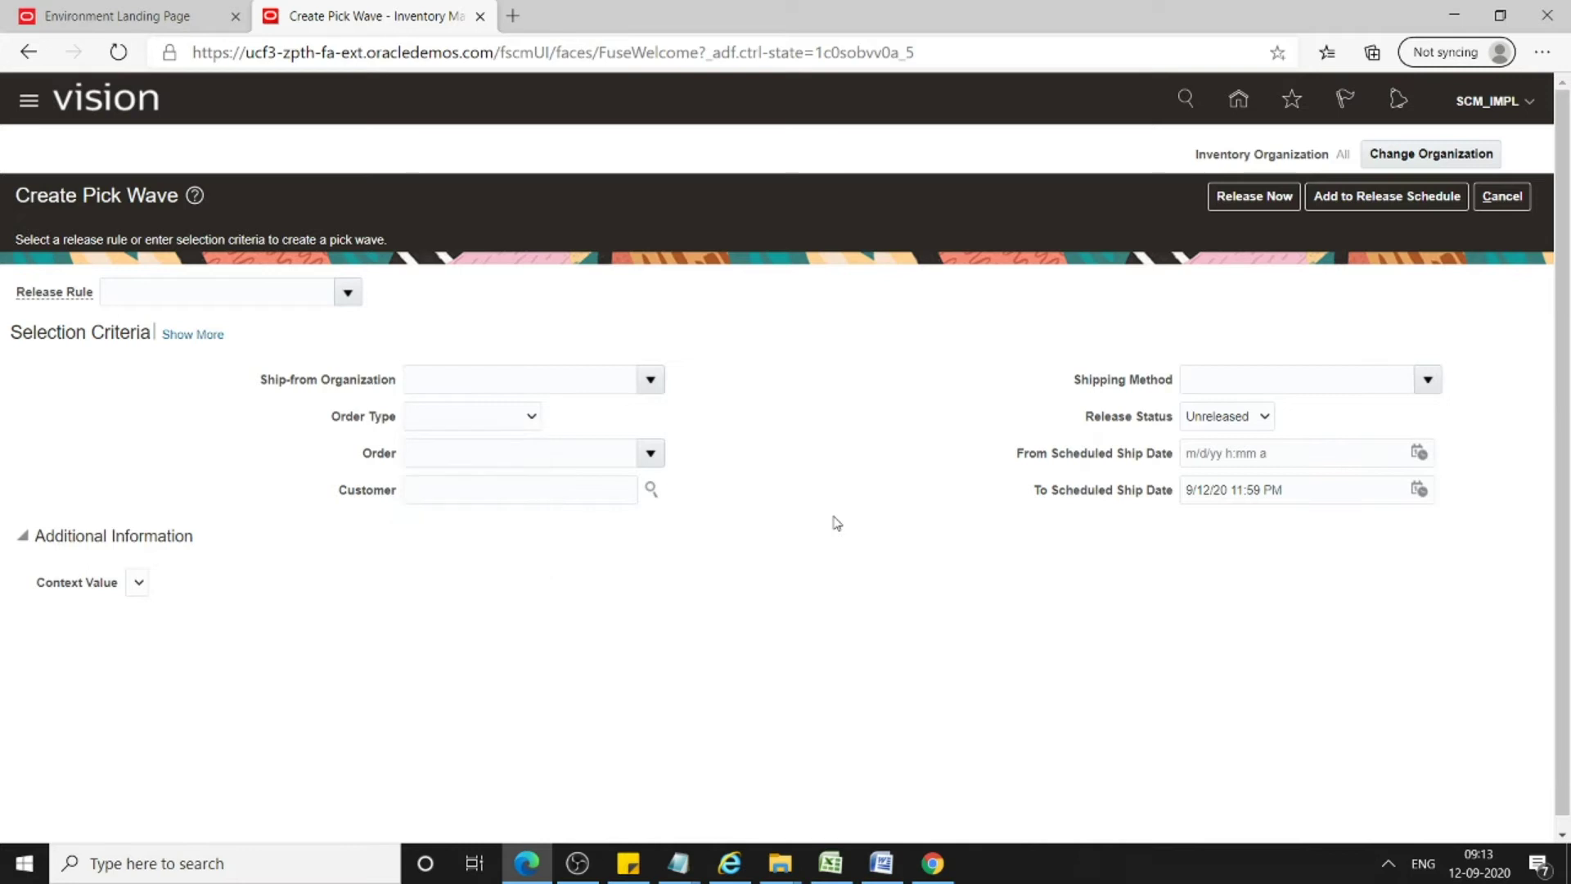
Search the release rules for 002% and apply 002-Auto Pick Conf to the pick wave
left_click(181, 282)
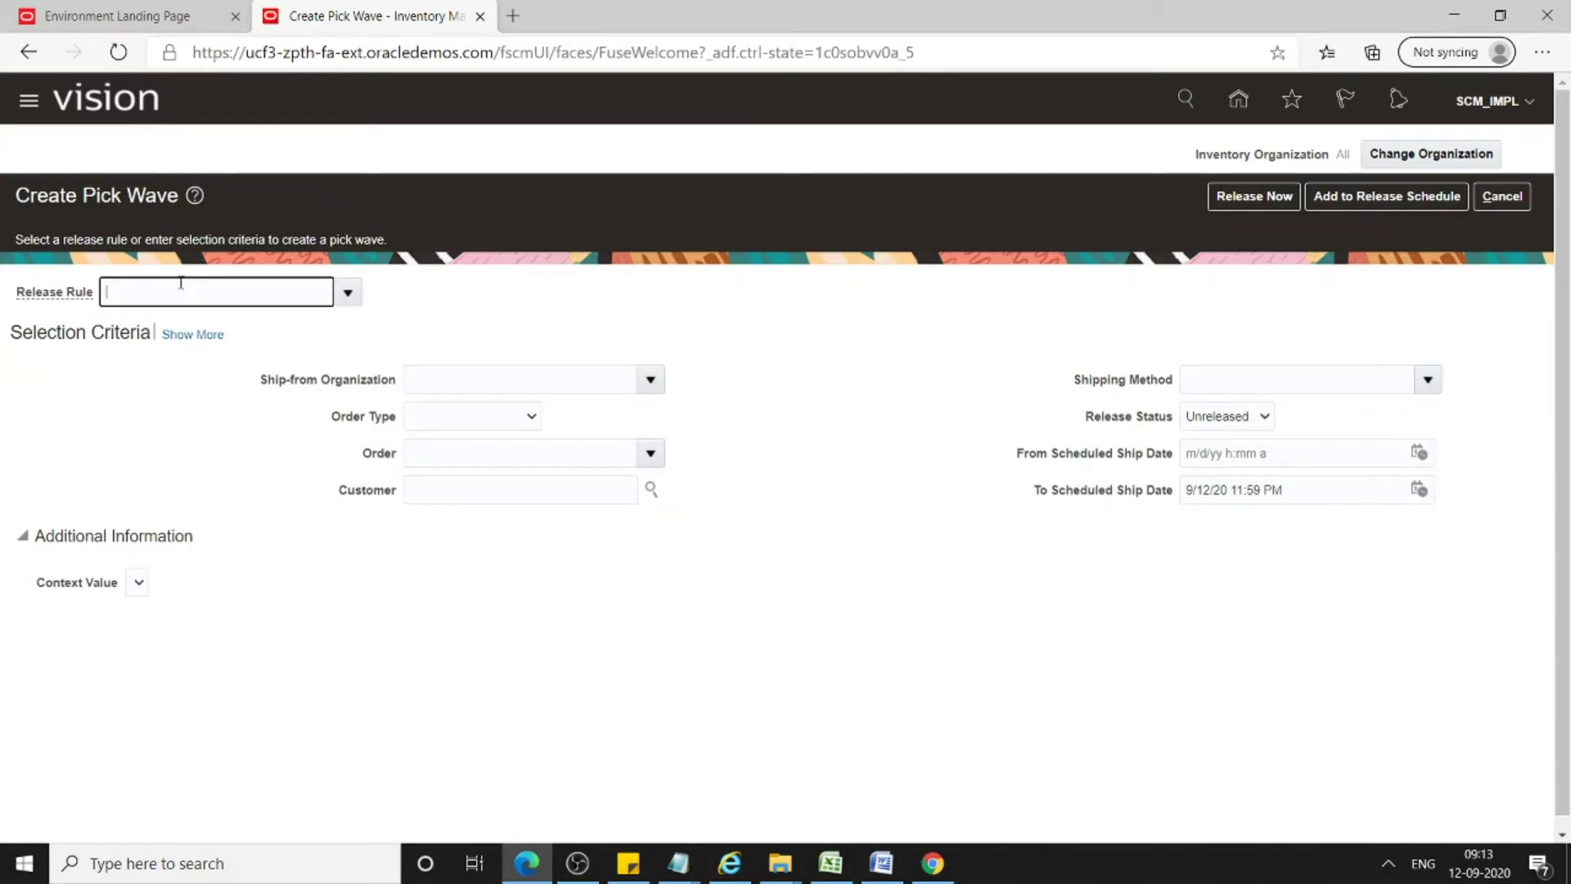
type("002%")
left_click(347, 293)
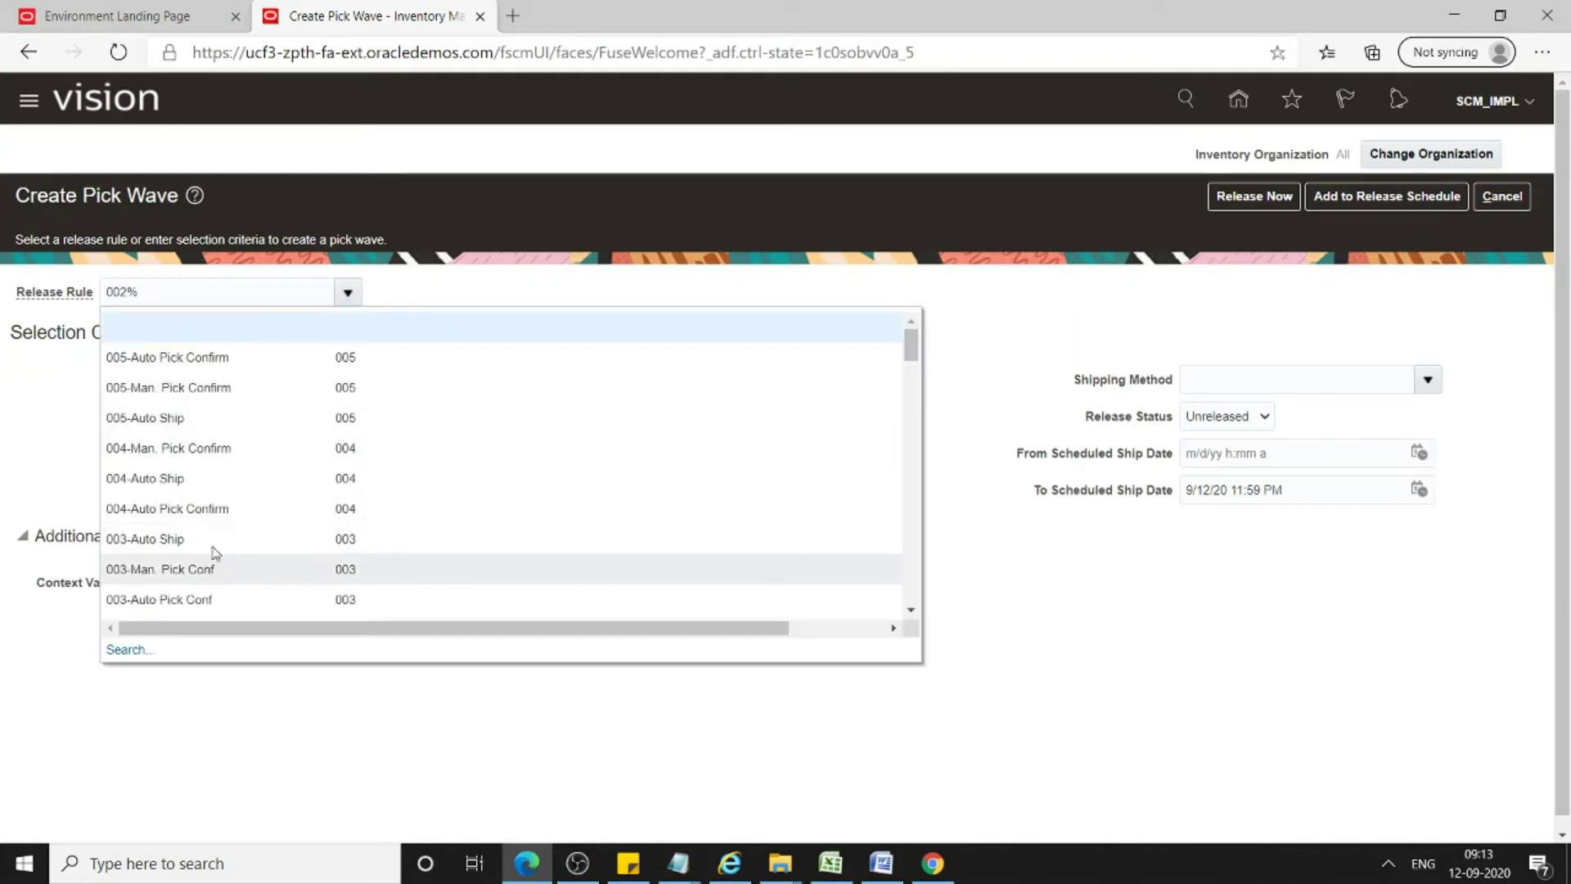
left_click(118, 651)
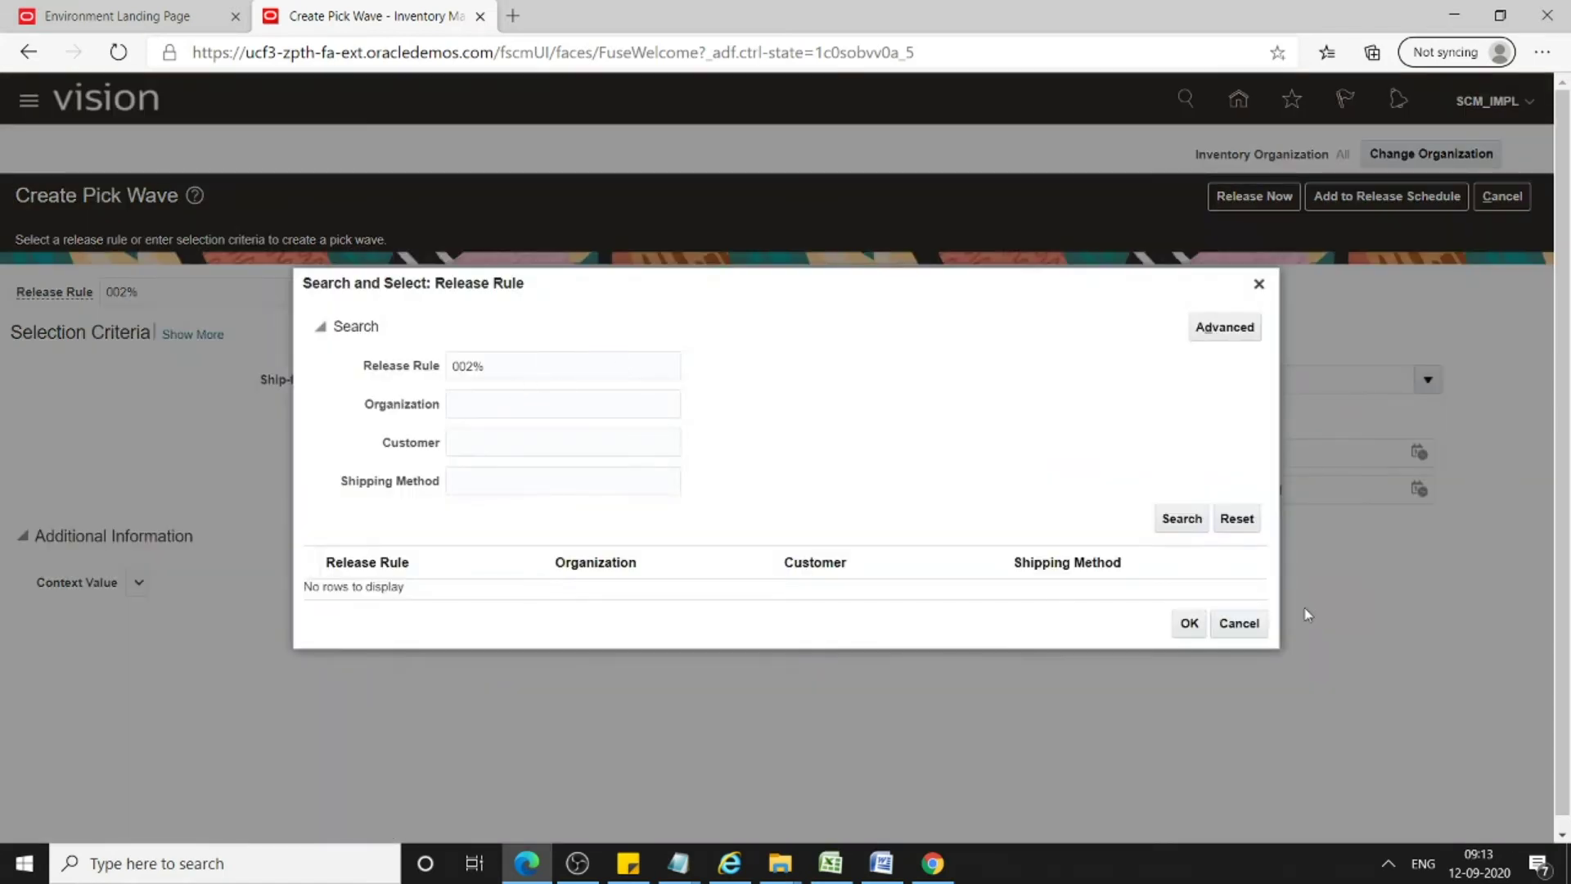
left_click(1179, 518)
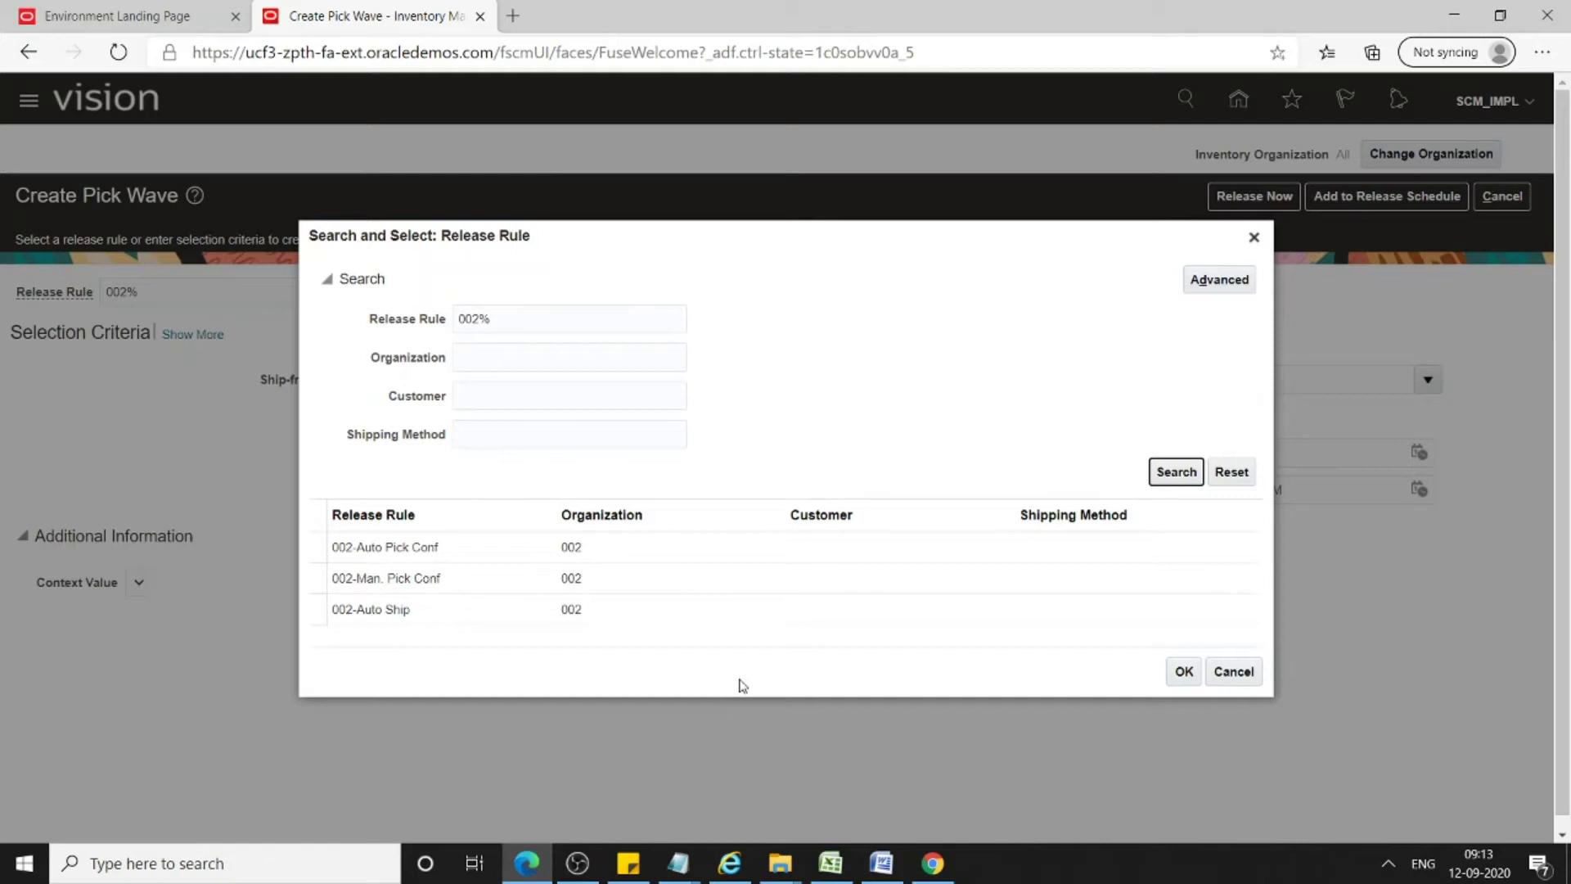
left_click(316, 546)
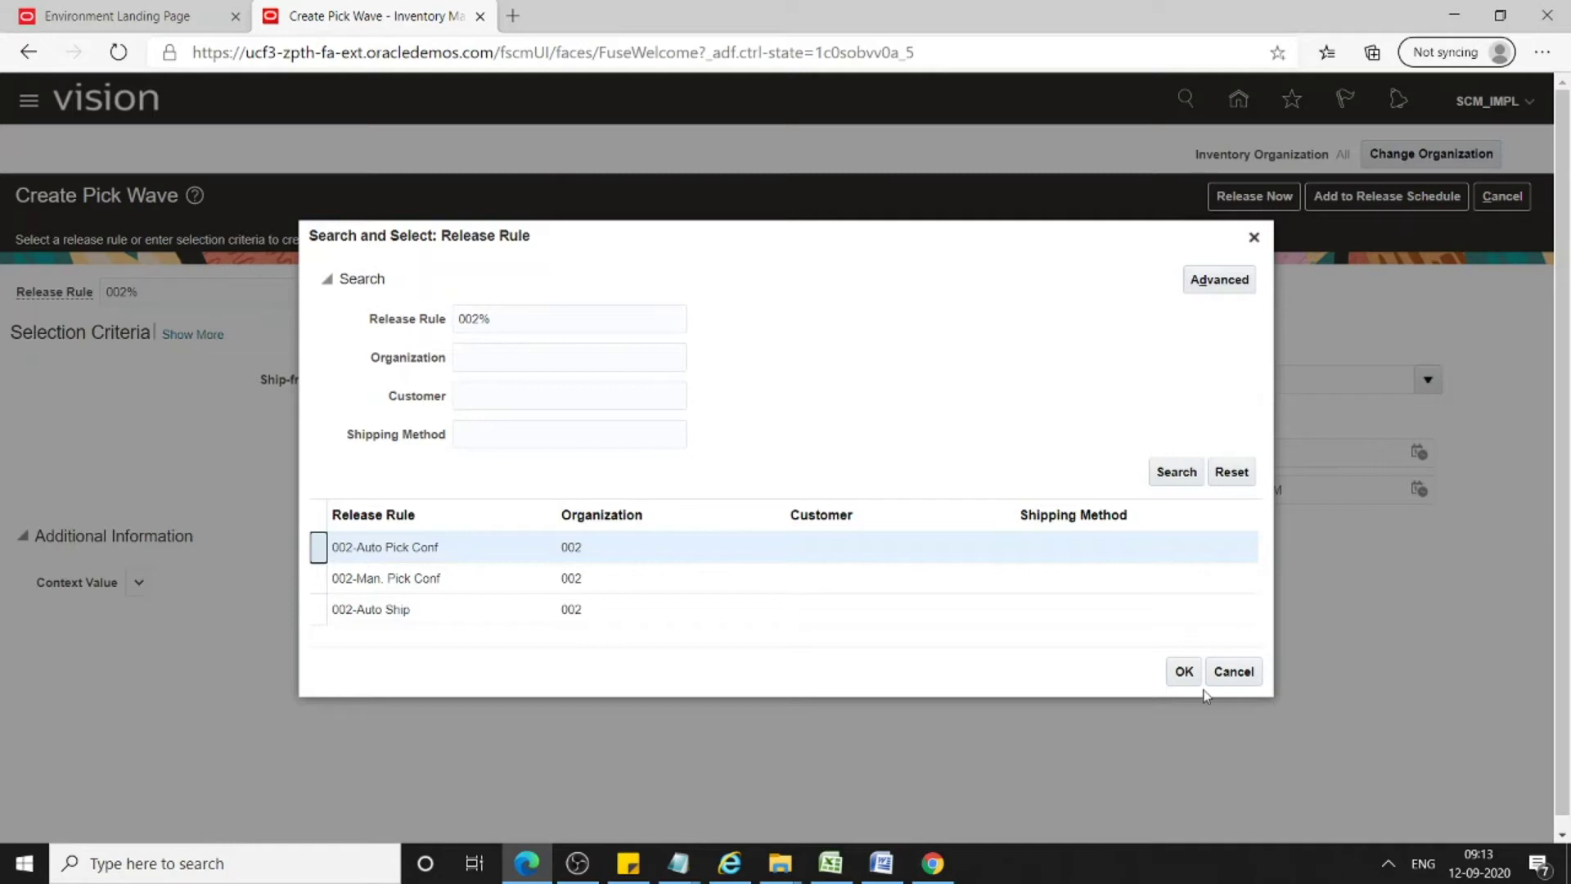
left_click(1184, 671)
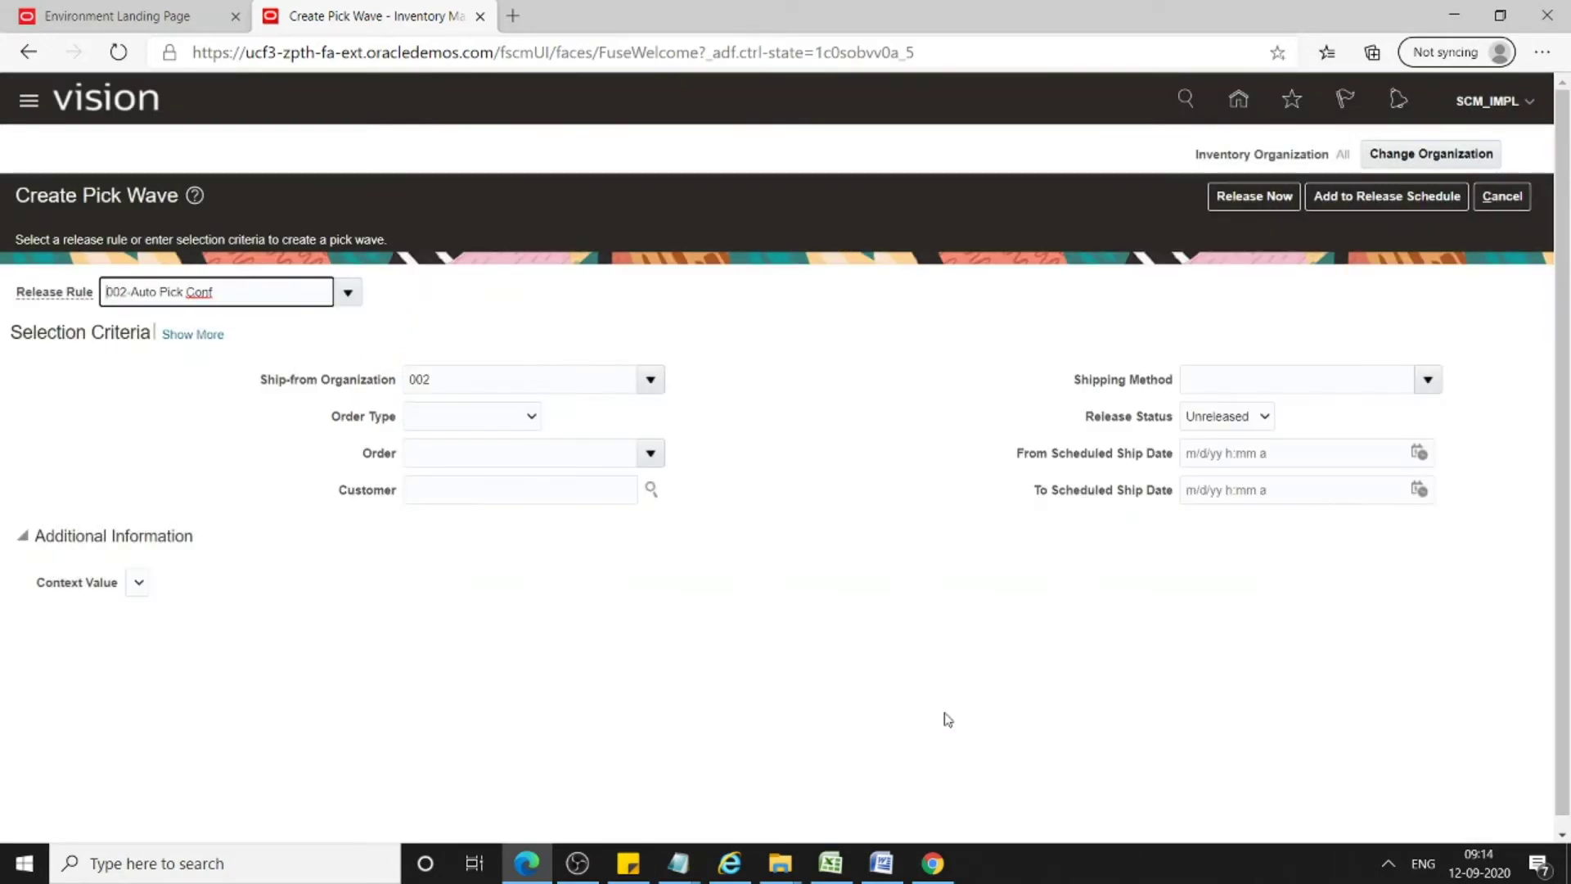
Set the pick wave's order type to Transfer order and fill in the transfer order number noted in Notepad
left_click(522, 417)
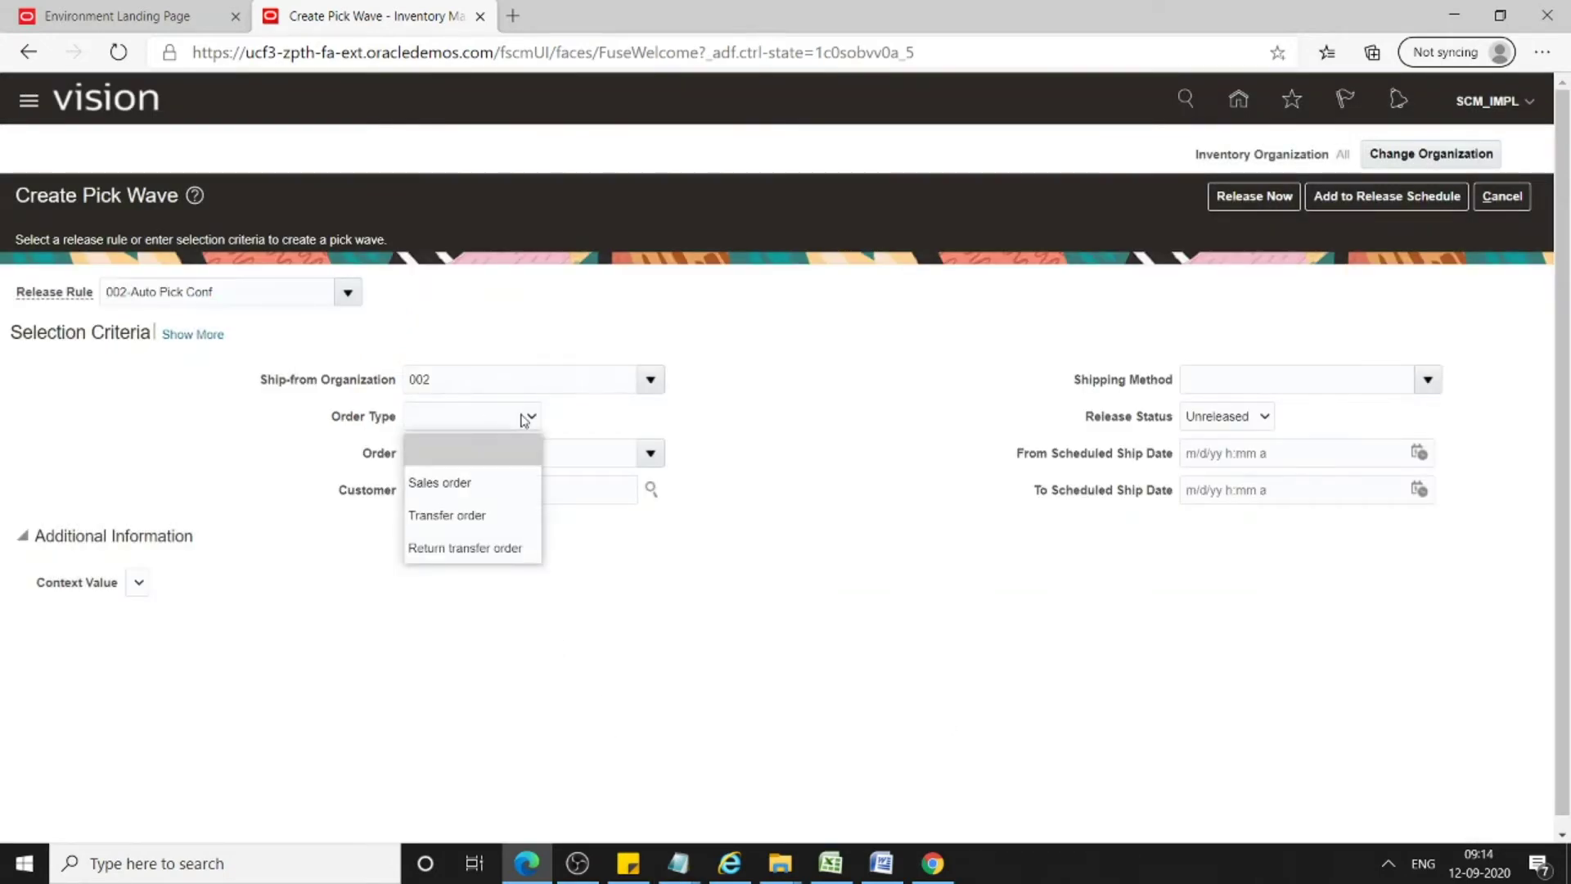
left_click(459, 517)
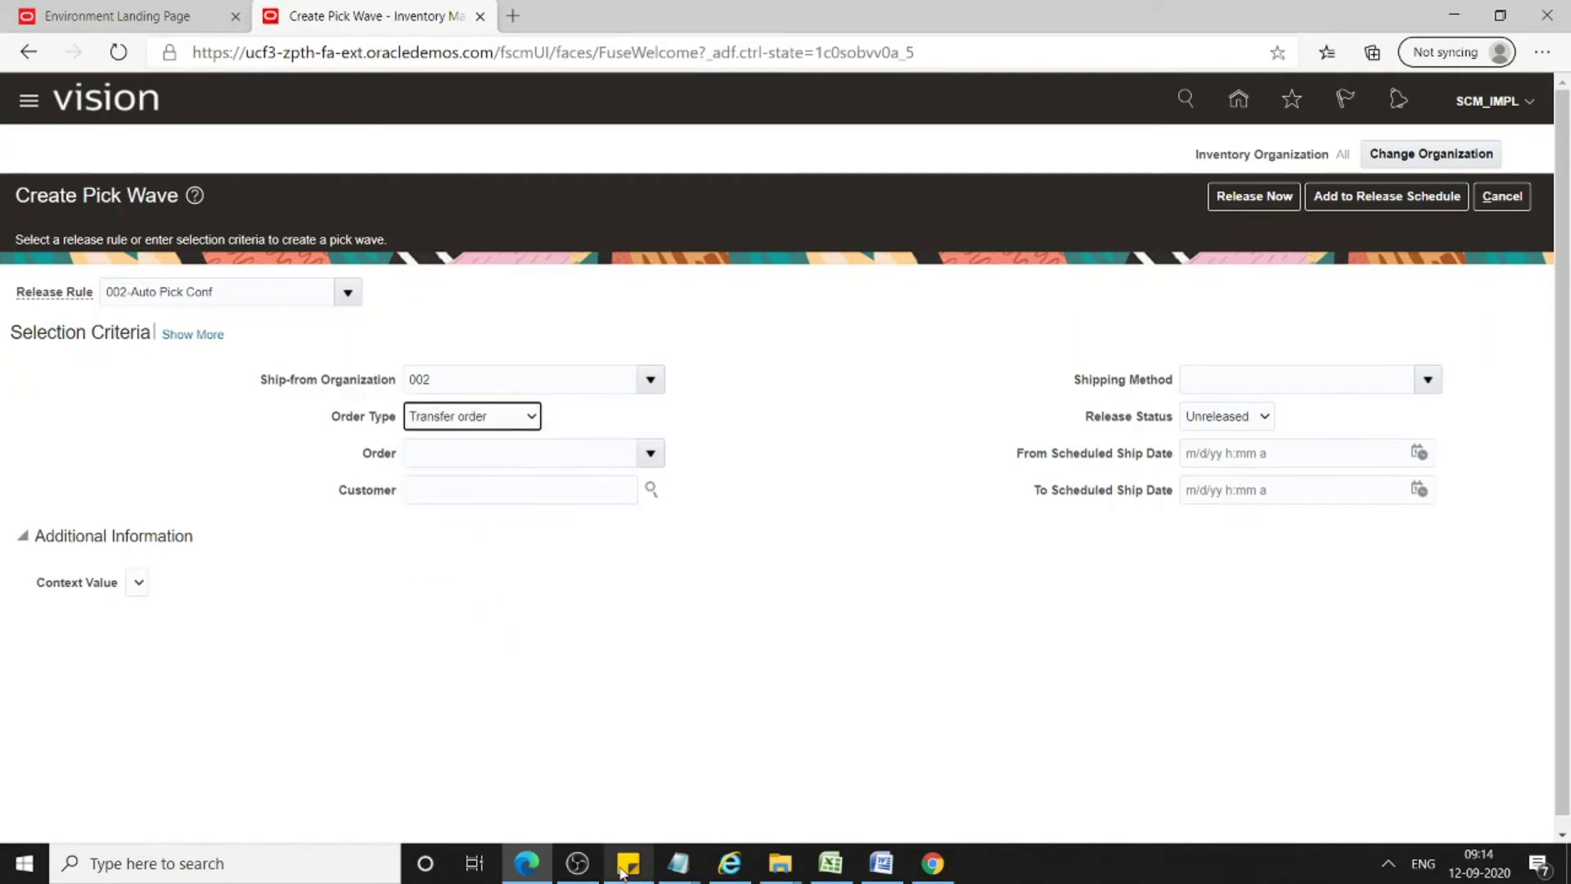
mouse_move(678, 863)
left_click(748, 789)
left_click(146, 71)
double_click(163, 74)
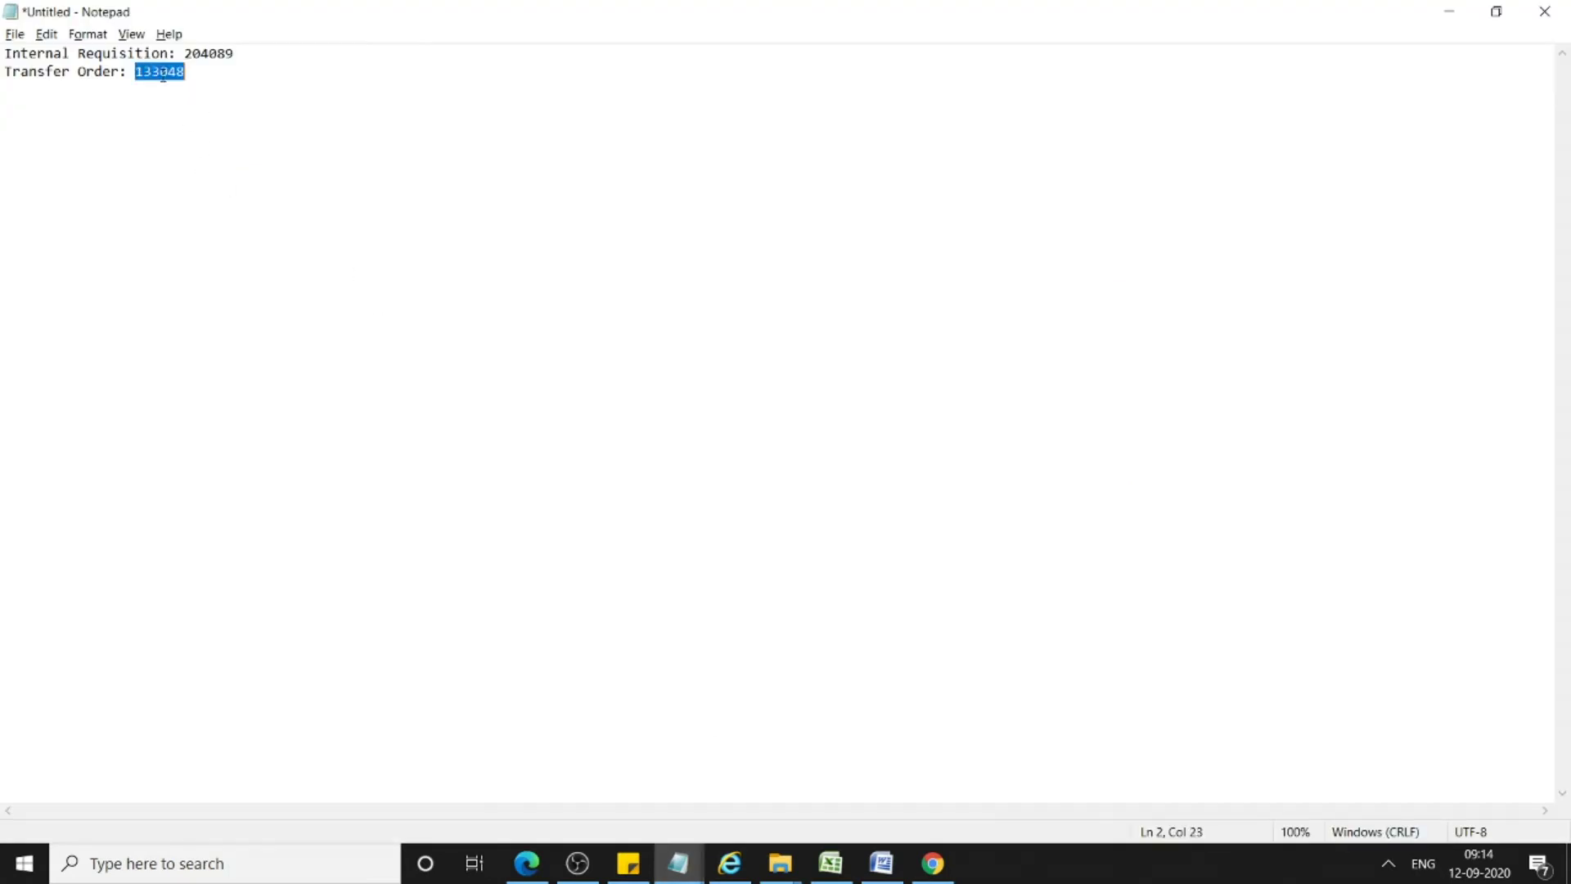
key("alt+Tab")
left_click(459, 455)
key("ctrl+v")
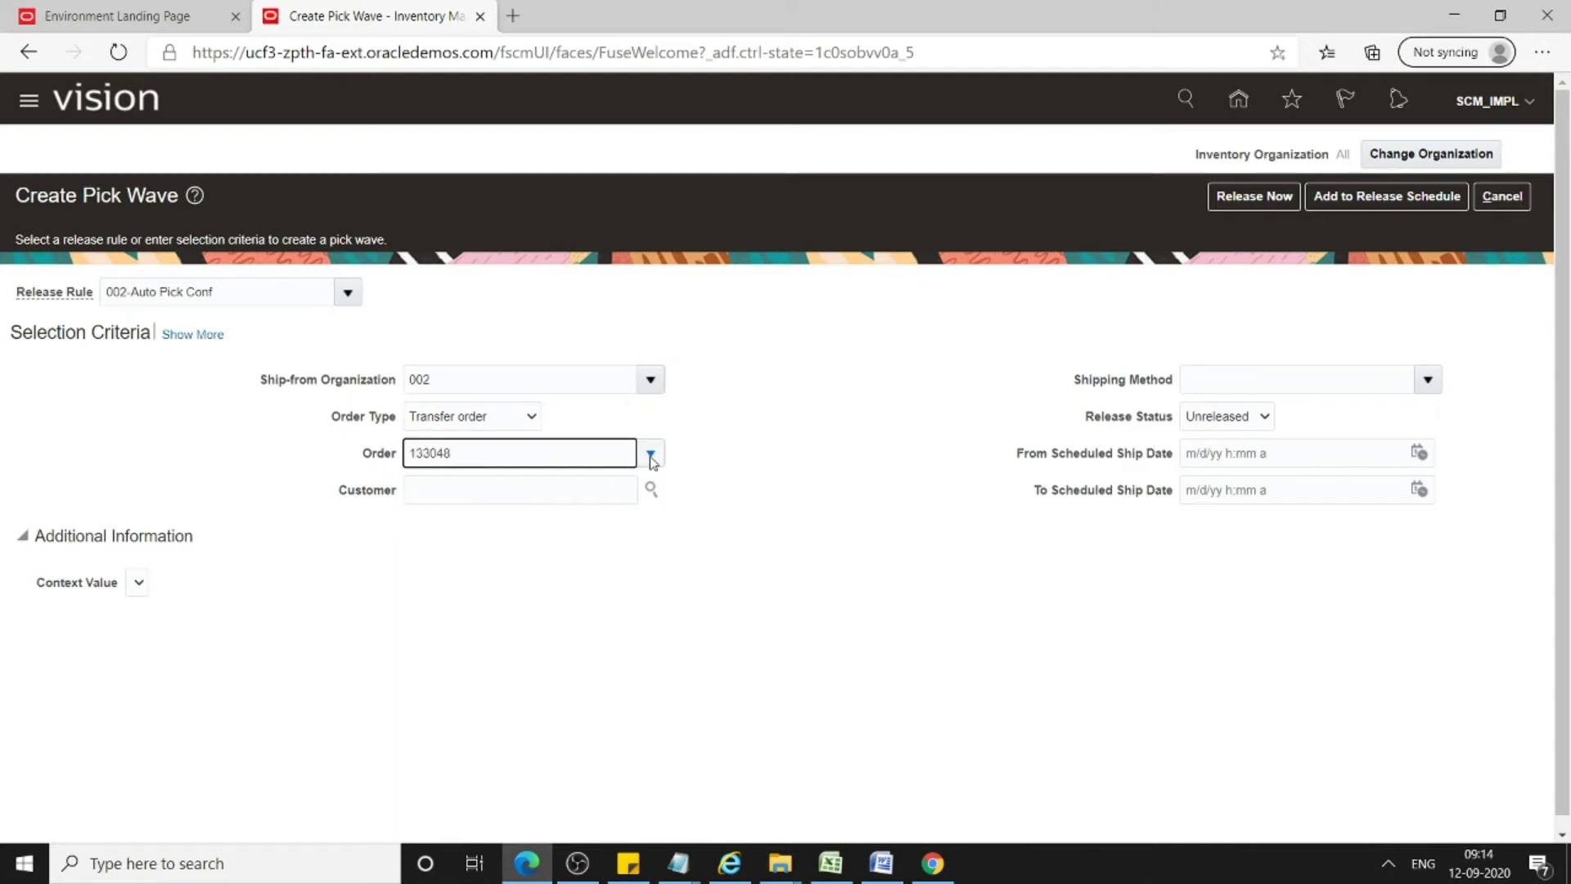
key("Tab")
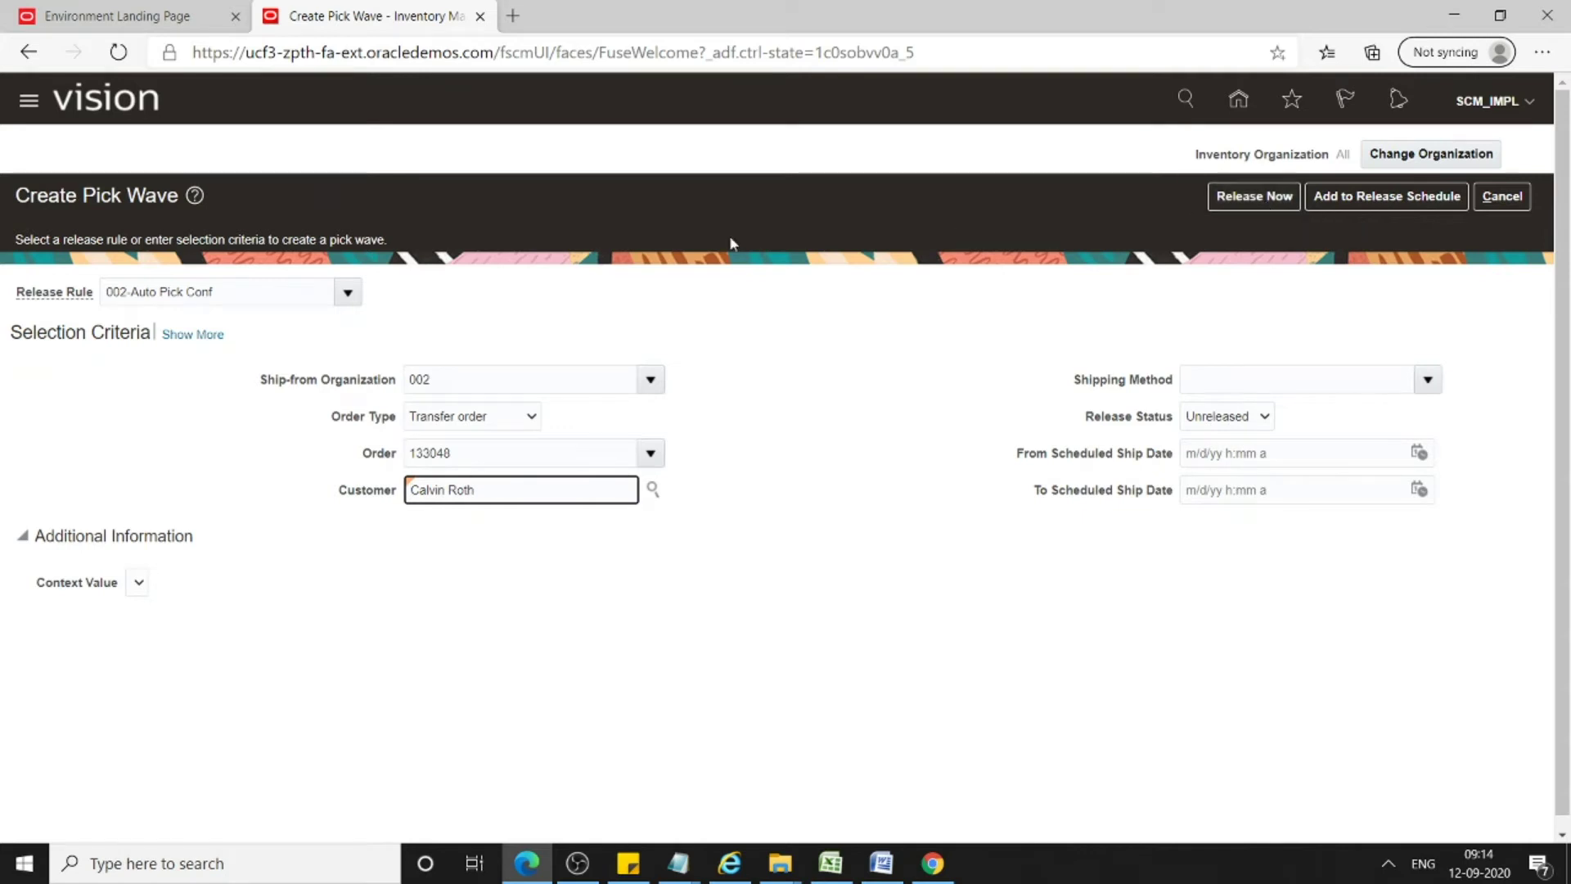
Expand the pick wave's selection criteria to examine its options and release the wave immediately
left_click(182, 336)
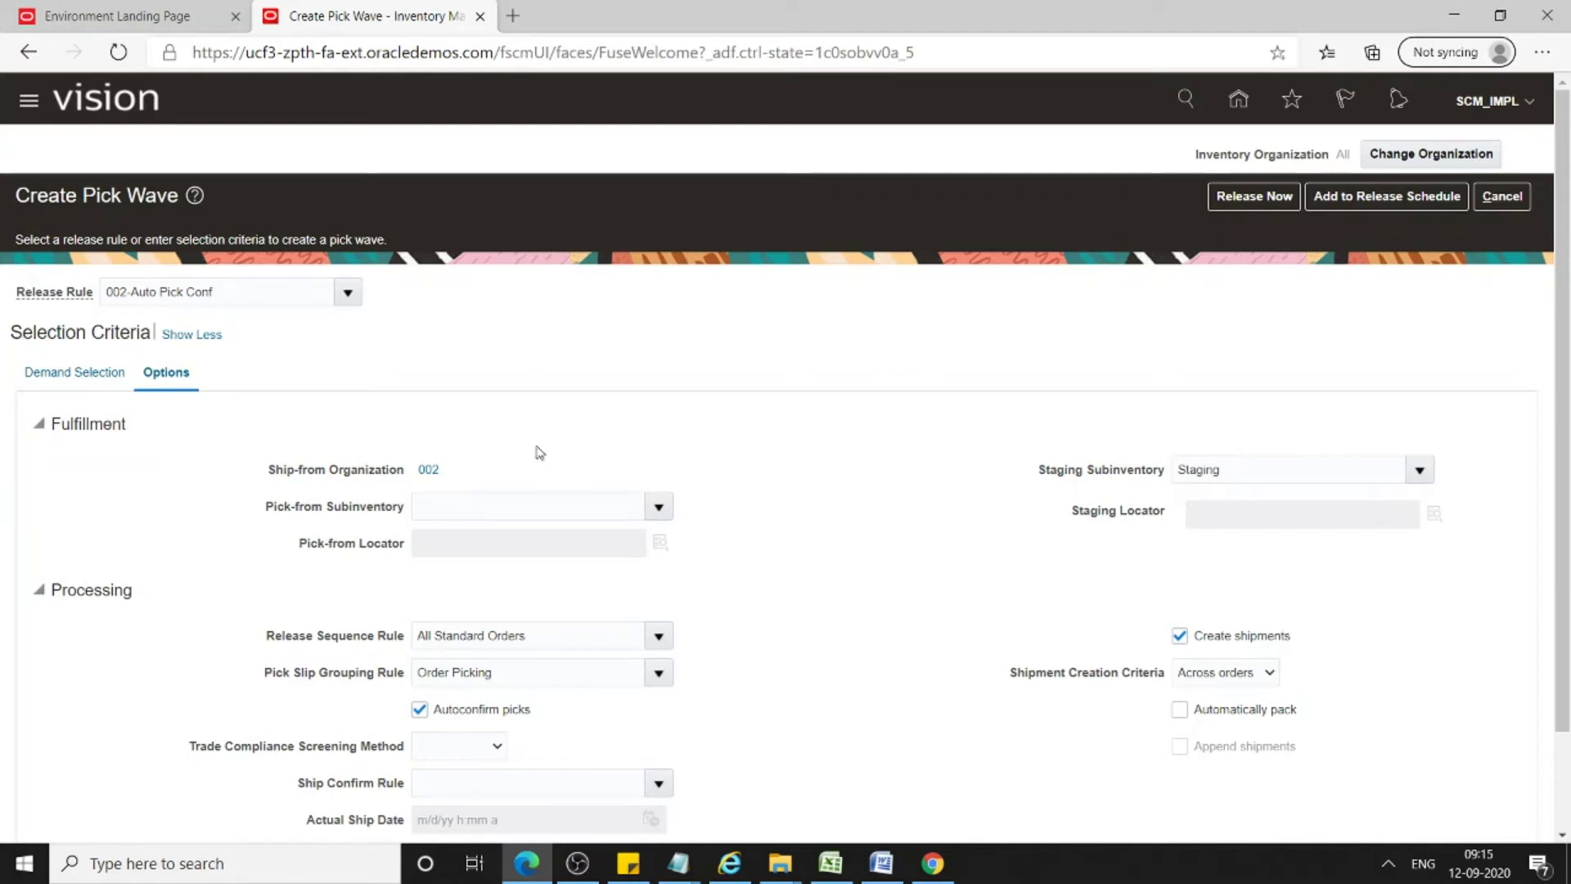
left_click(1226, 207)
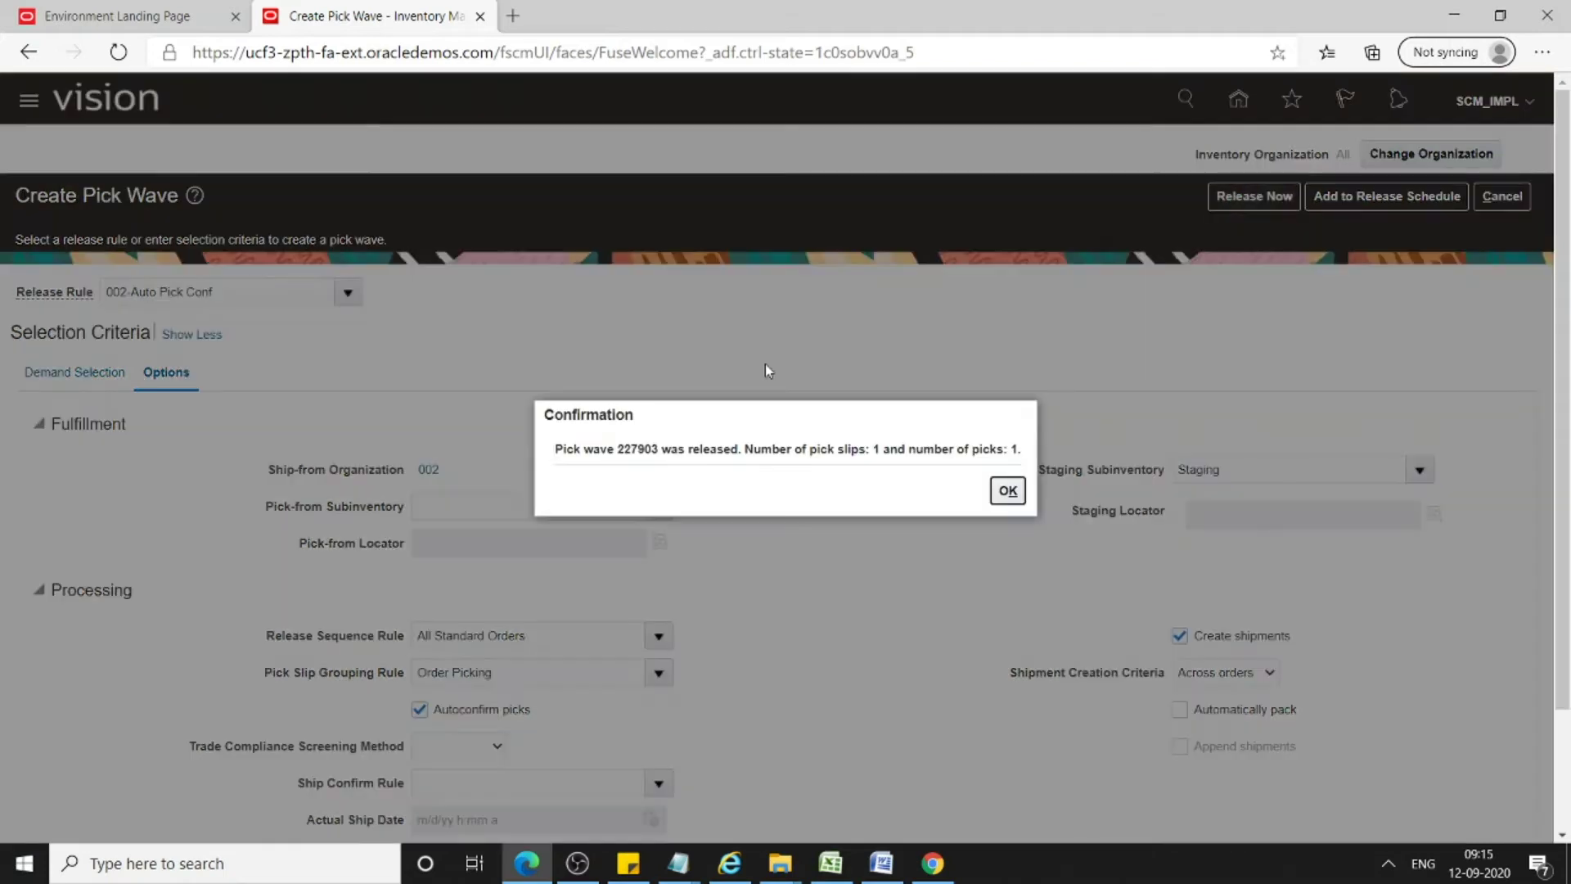
Copy the pick wave confirmation message into Notepad on a new line below the transfer order and remove its indentation
left_click_drag(556, 449, 1020, 469)
key("ctrl+c")
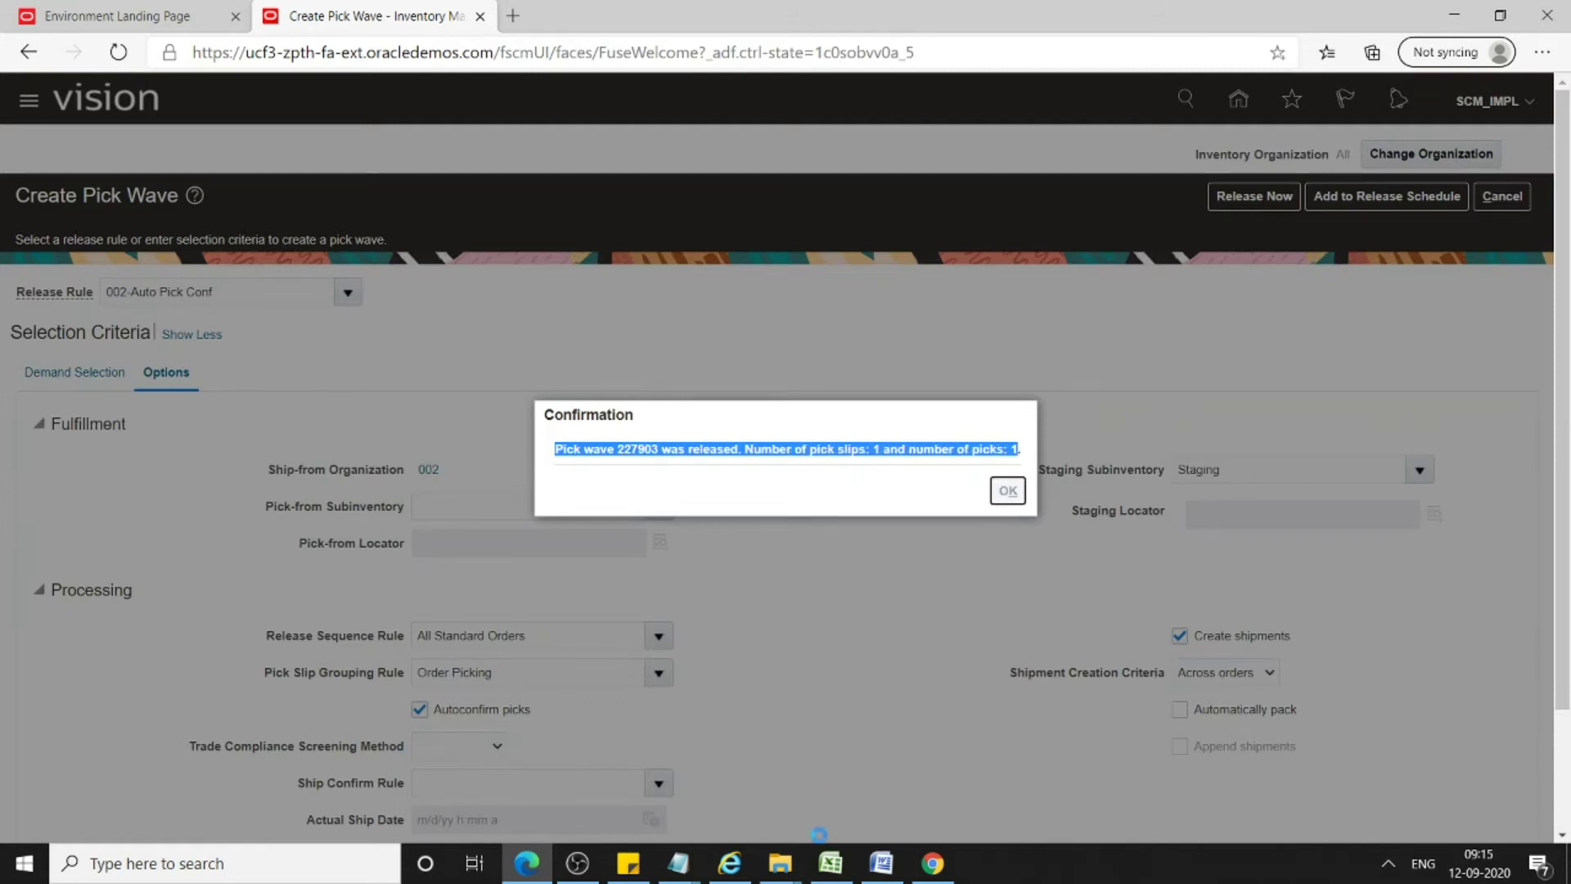
left_click(678, 863)
left_click(729, 786)
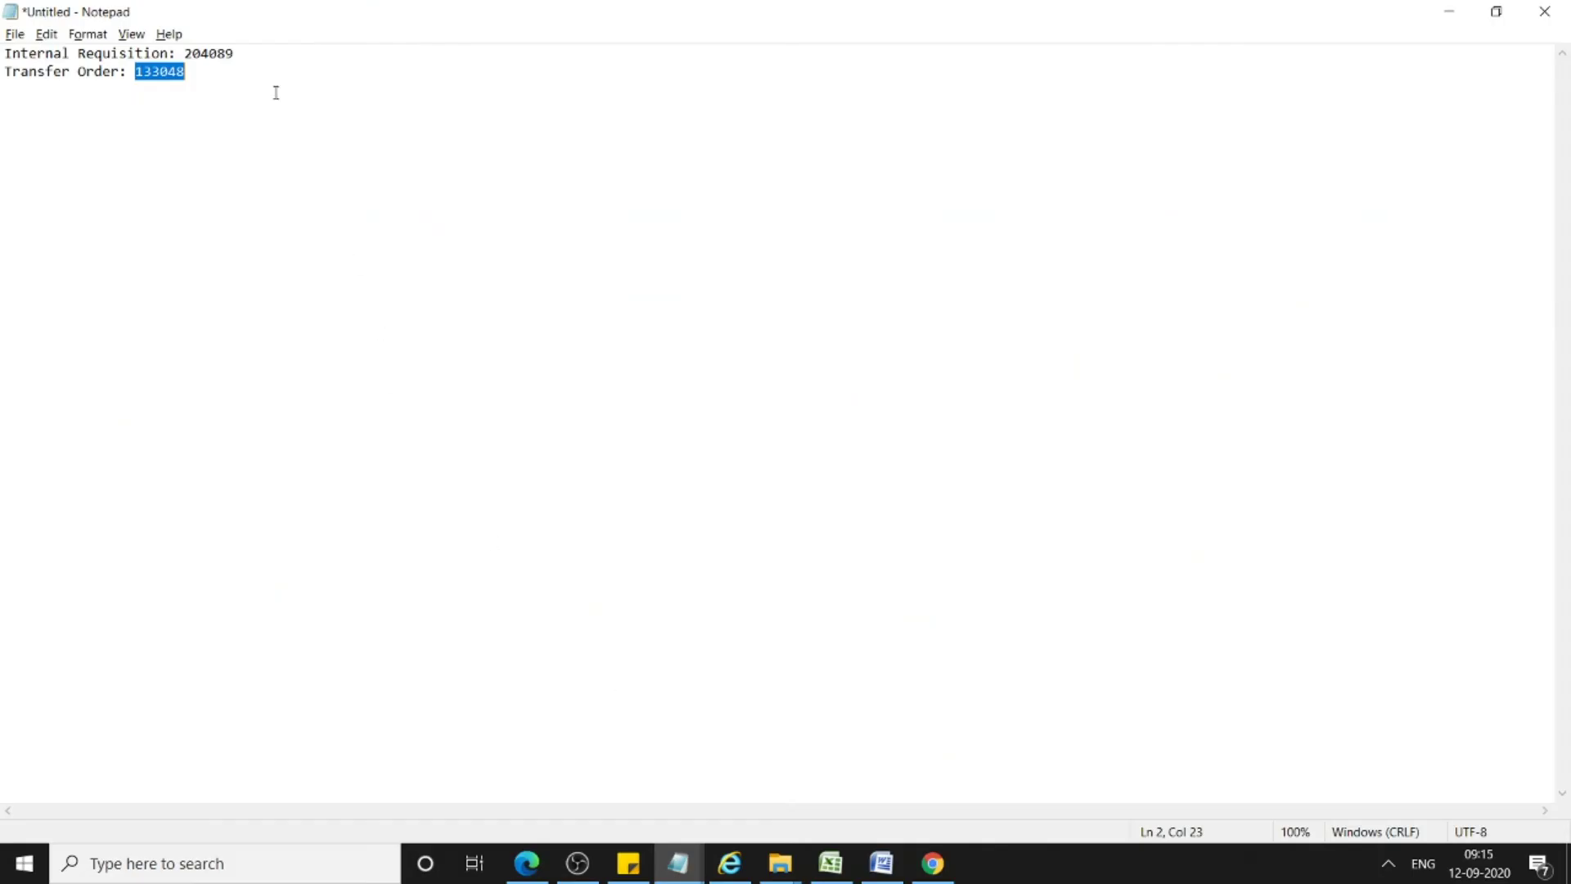
left_click(225, 74)
key("Return")
key("ctrl+v")
left_click(69, 89)
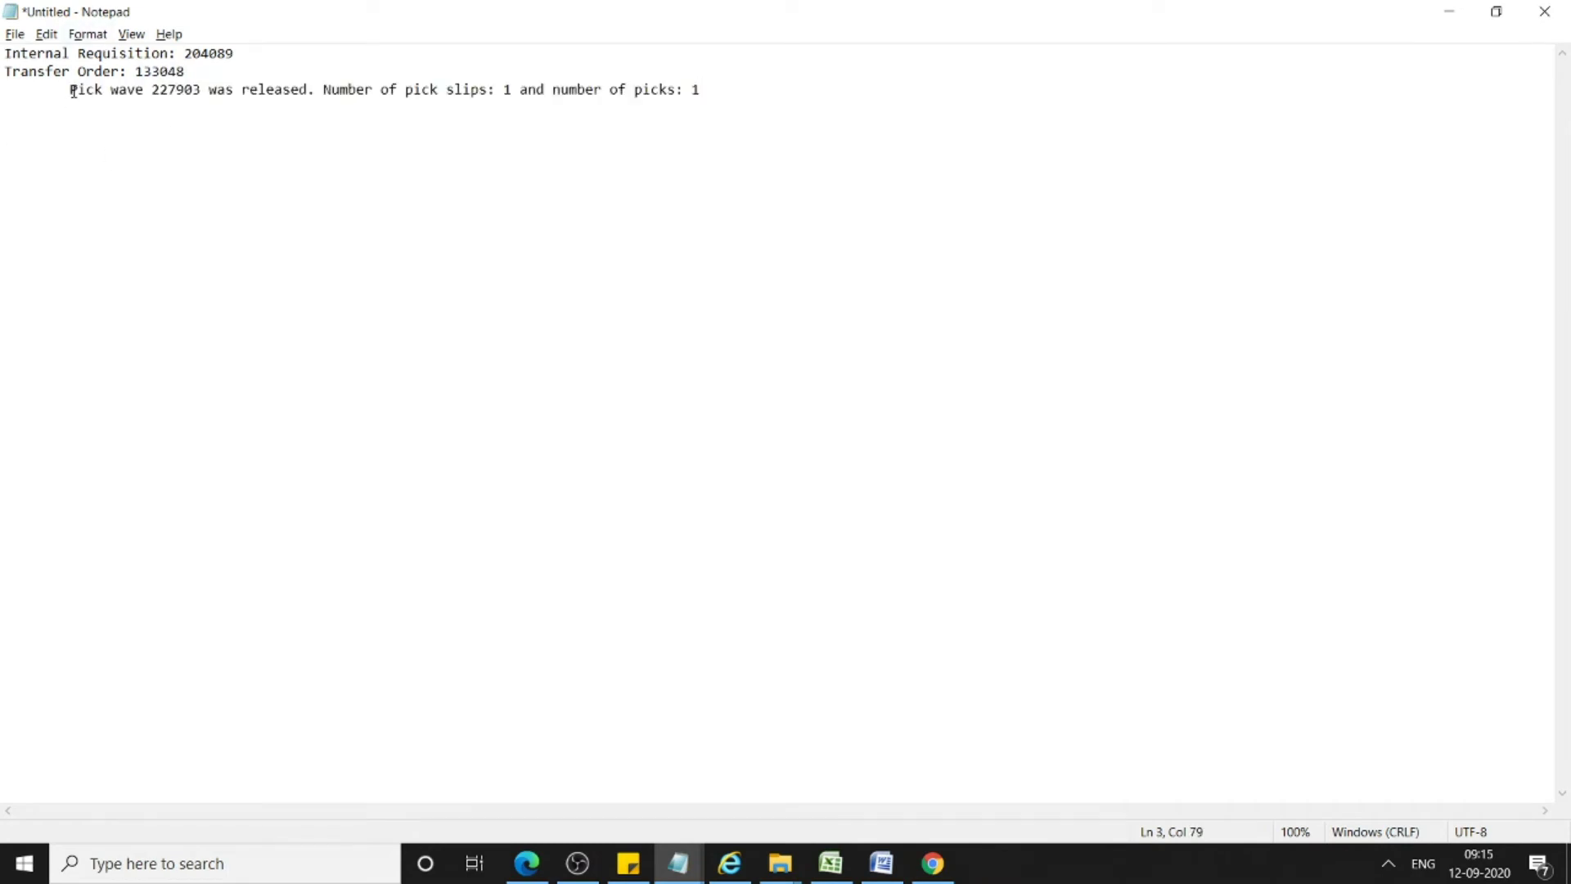
key("BackSpace")
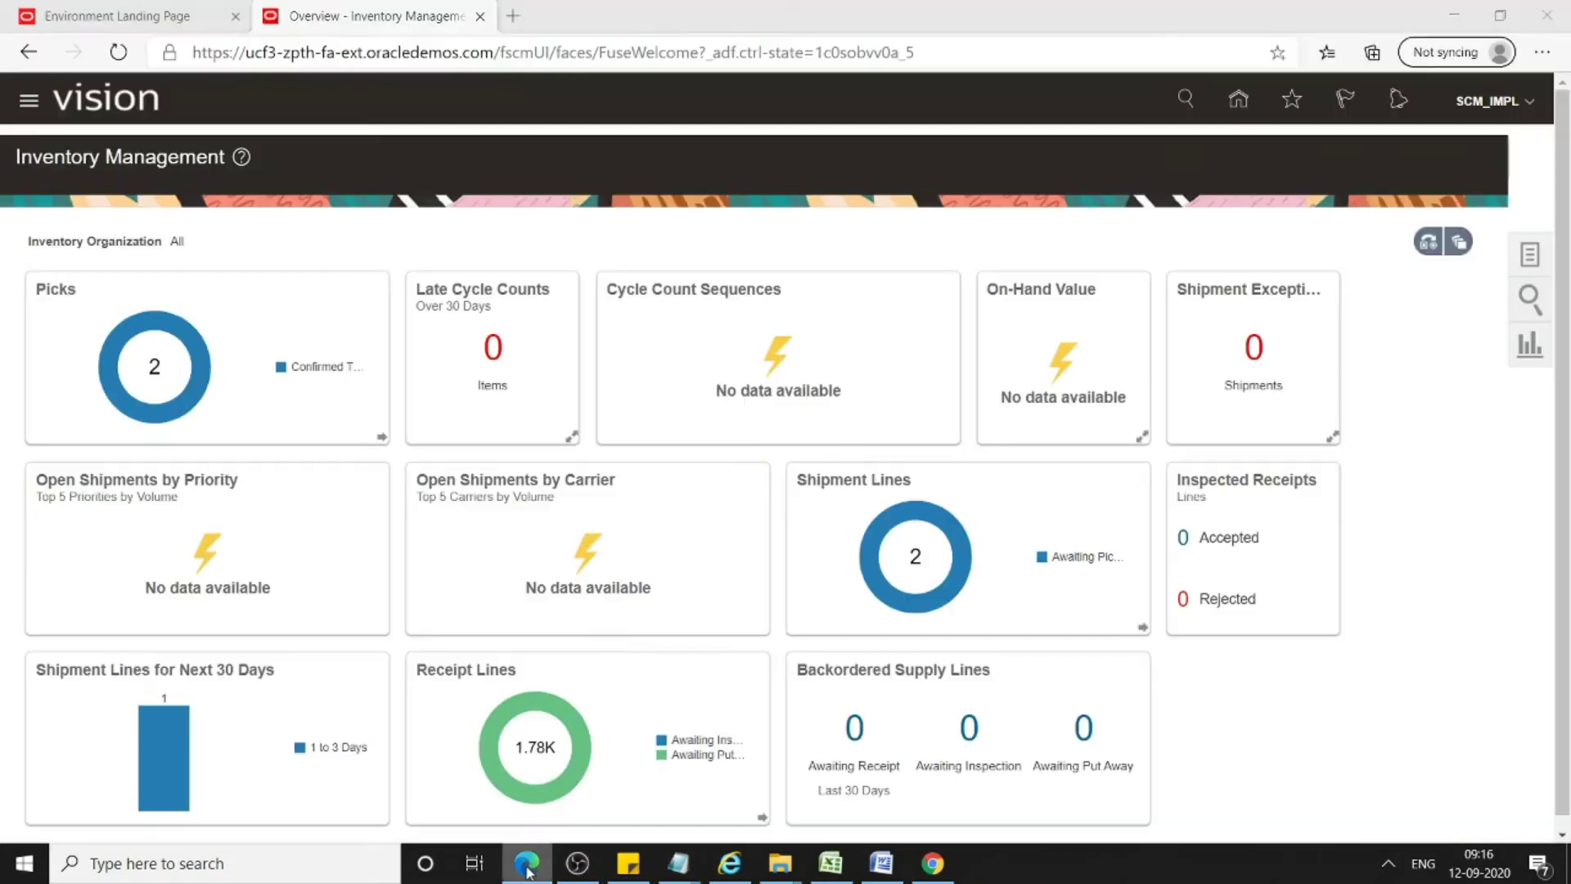
Return to the browser, open the Oracle home page in a new tab and go to Scheduled Processes under Tools
left_click(527, 860)
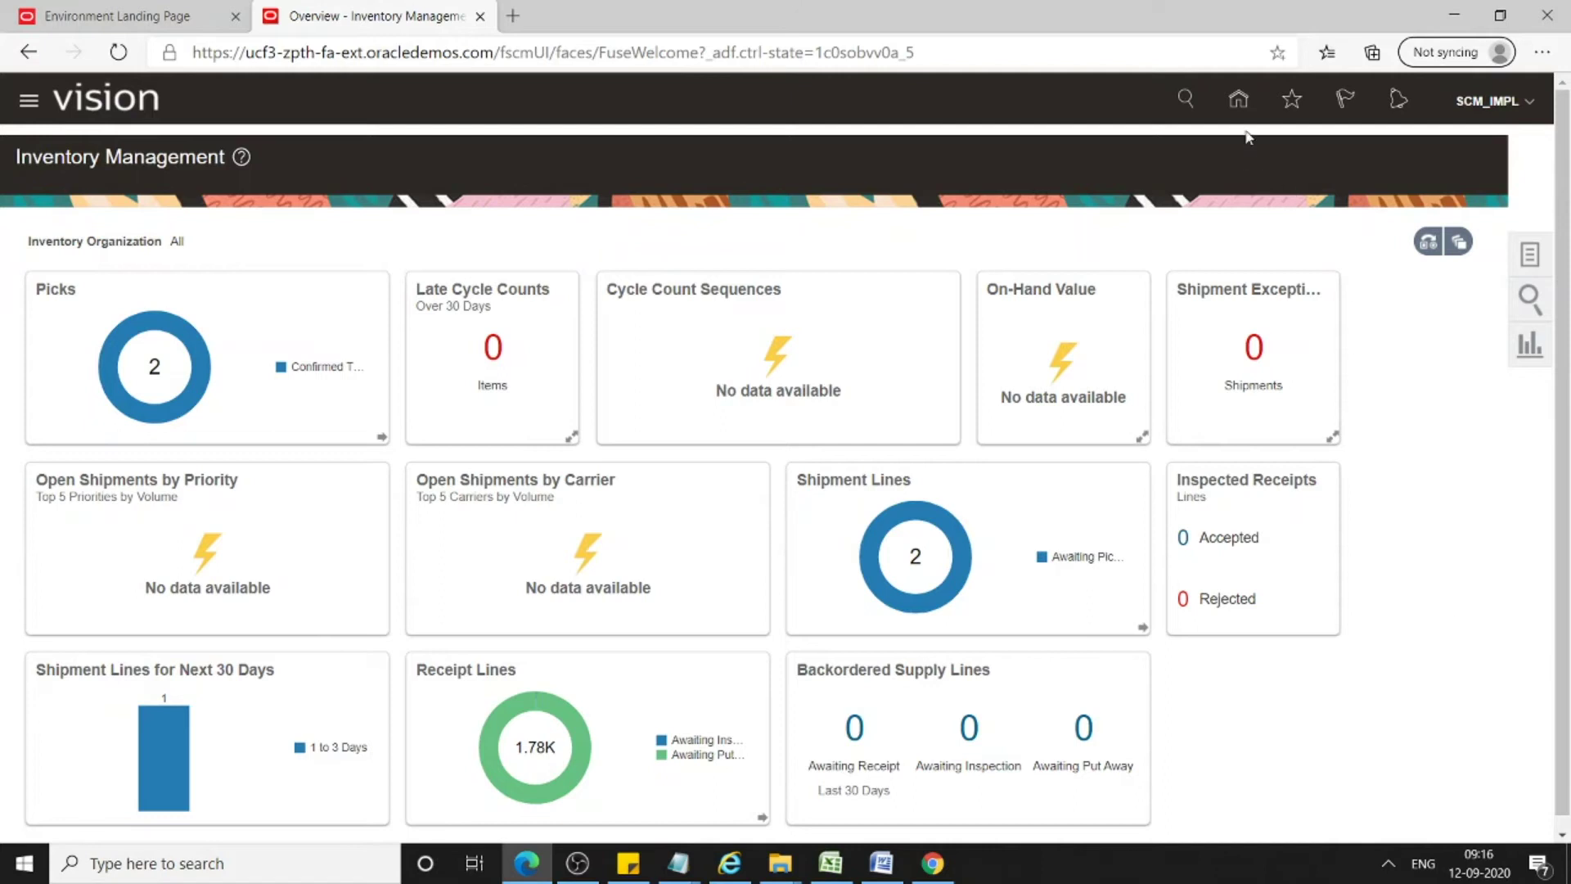
right_click(1239, 105)
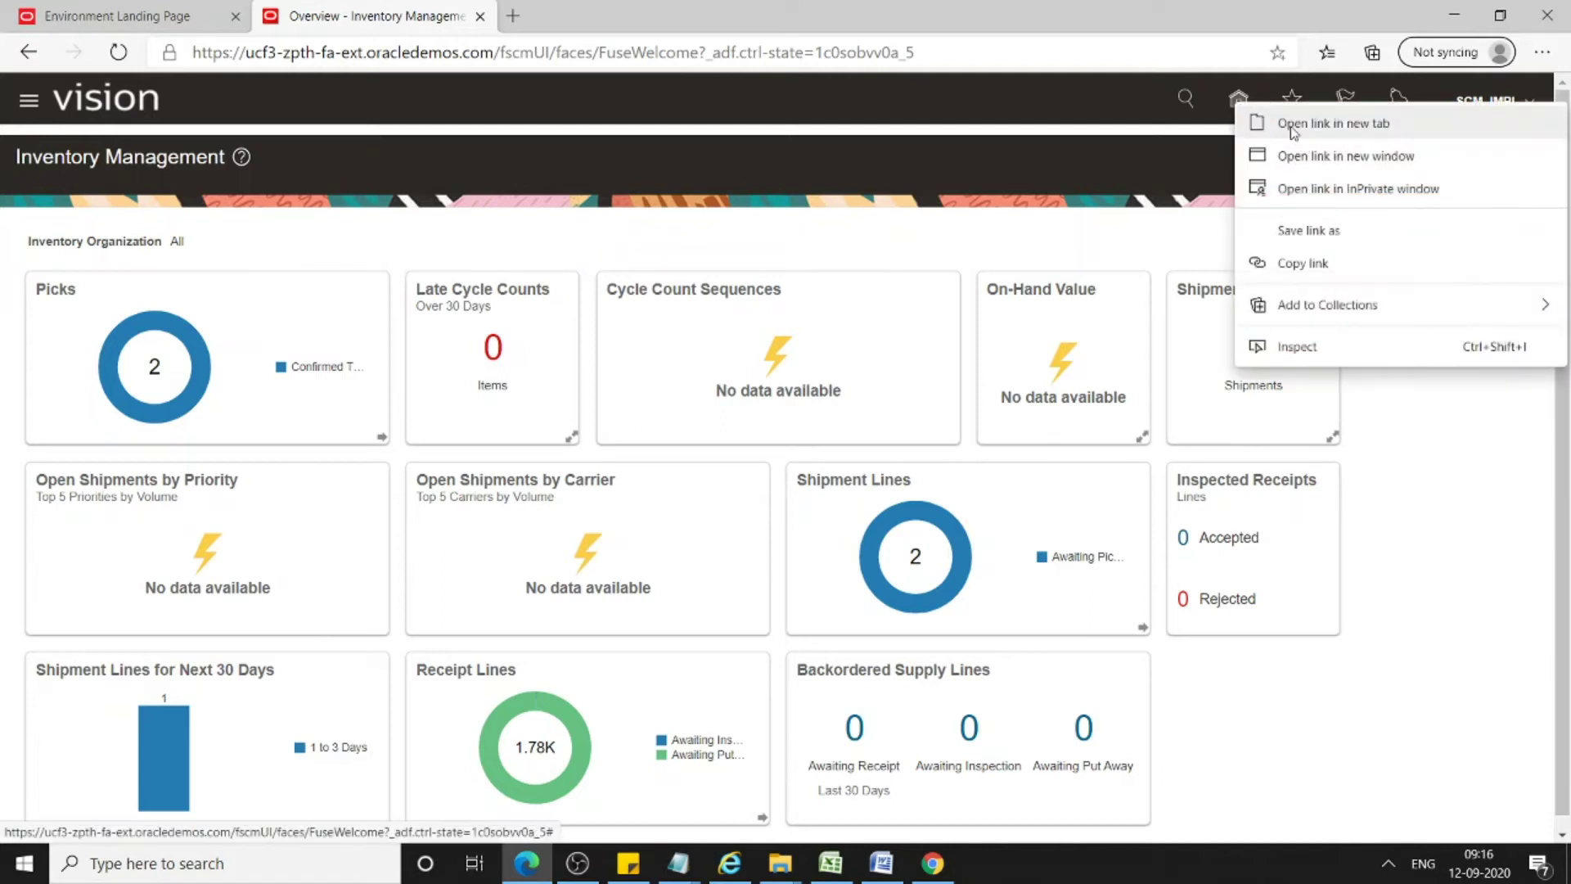
left_click(1281, 123)
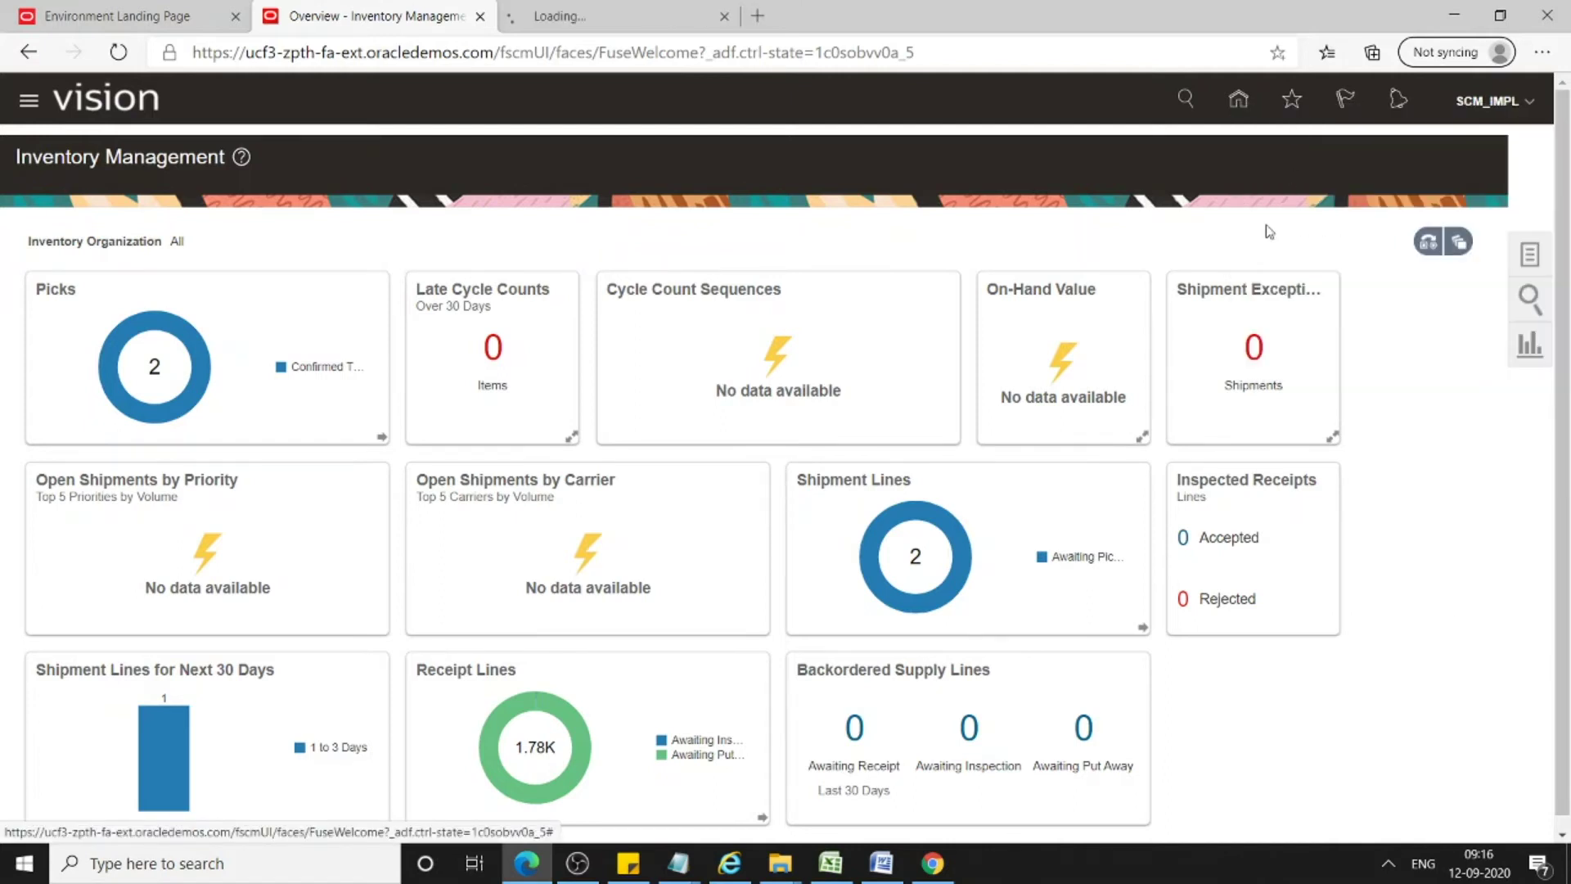
left_click(592, 16)
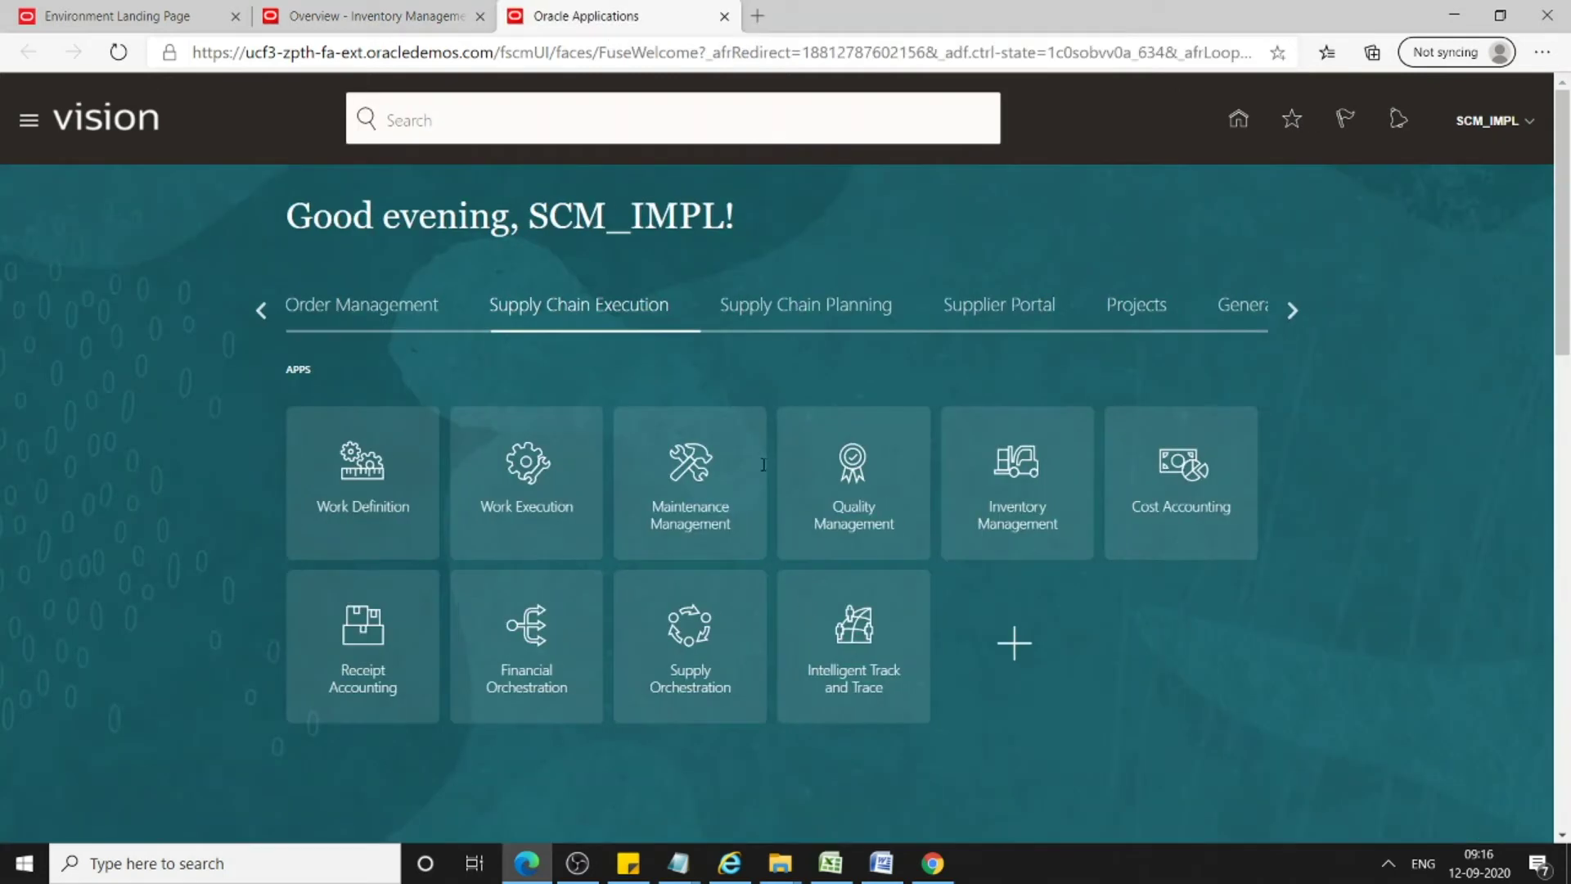
left_click(1293, 311)
left_click(1292, 311)
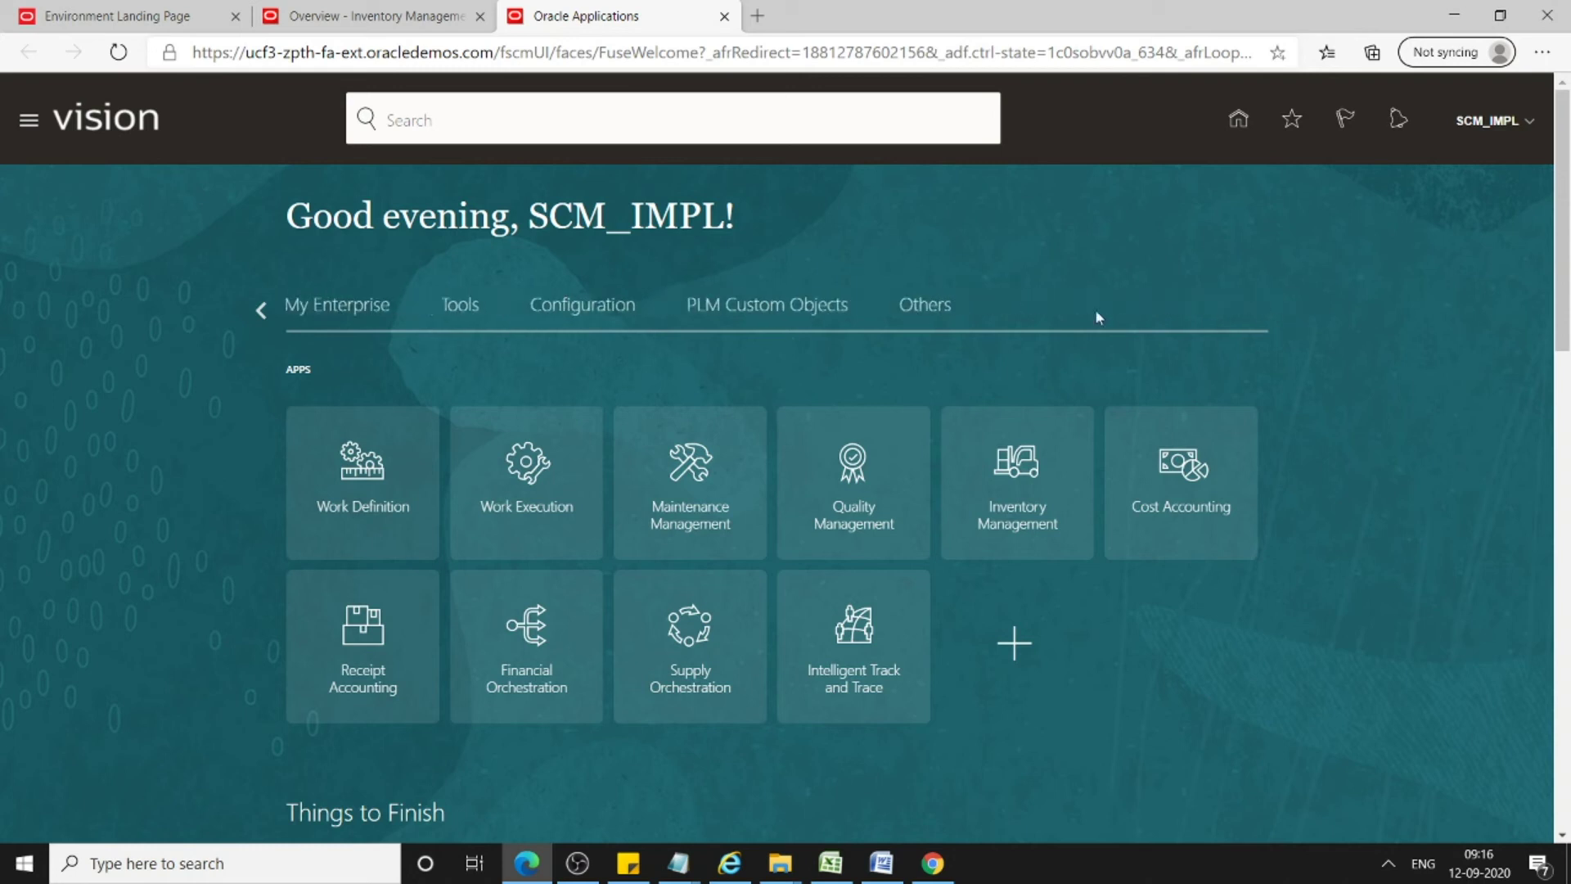
left_click(459, 314)
left_click(731, 532)
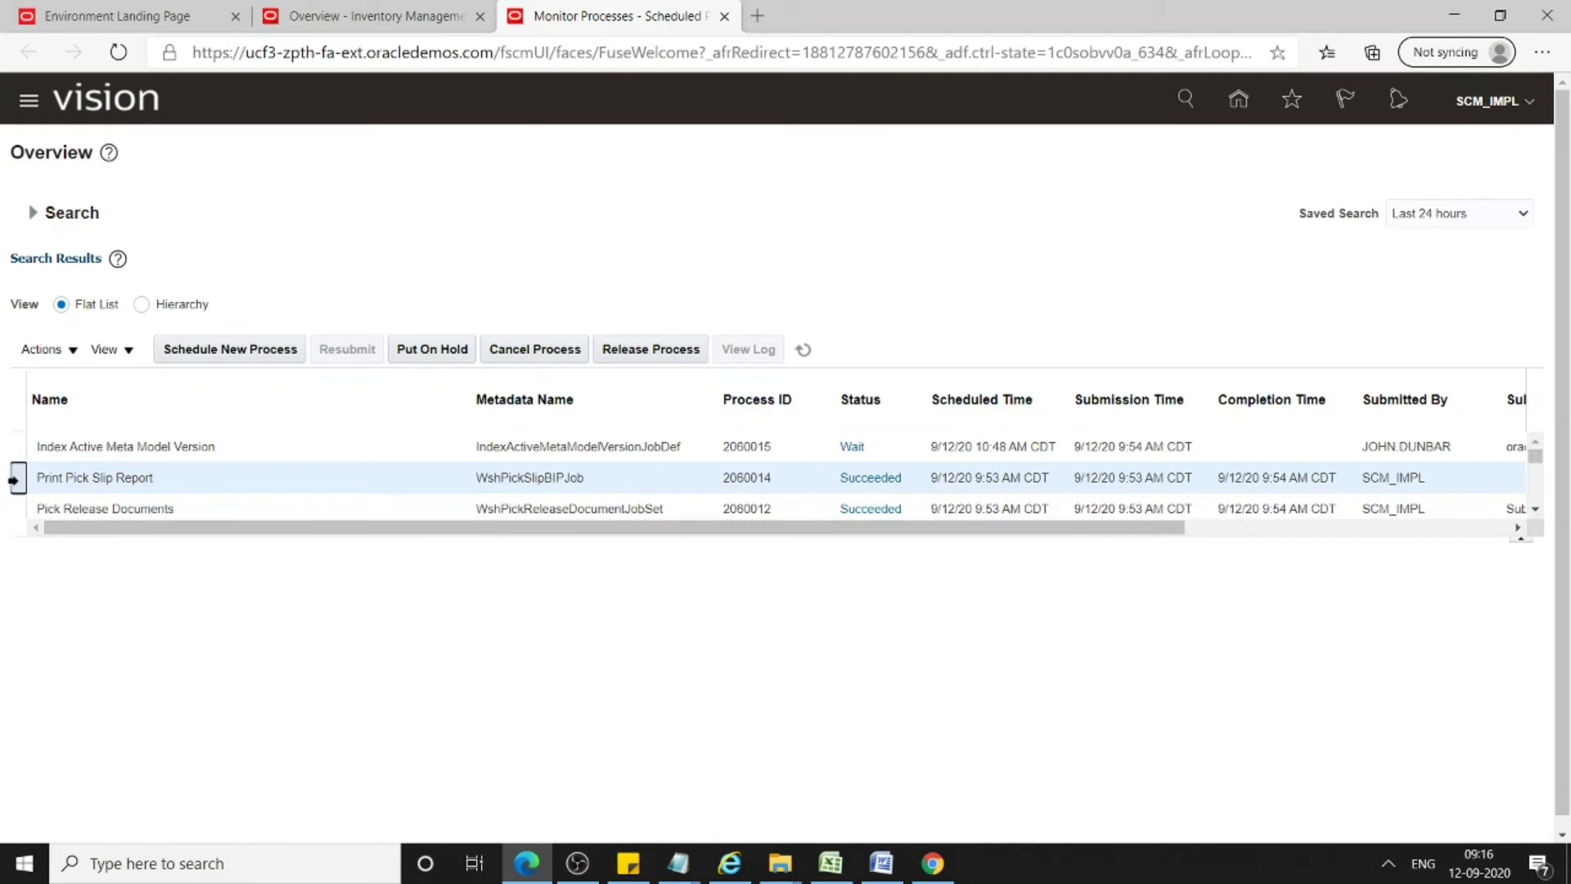
Check the job status of the Print Pick Slip Report process in the unrefreshed process list and dismiss the status information
left_click(877, 482)
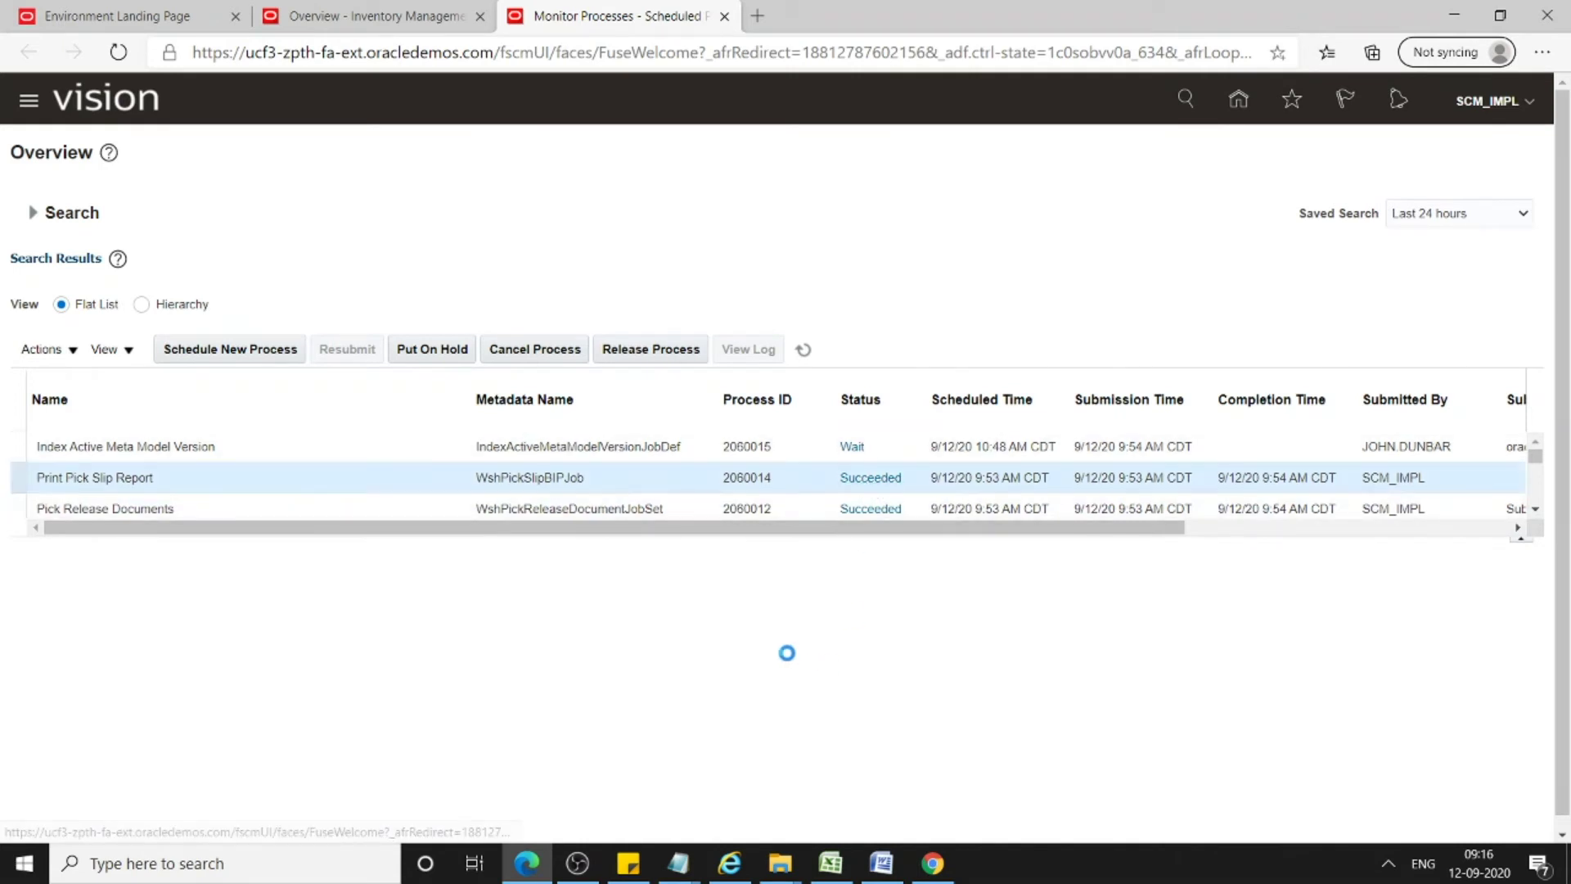
key("Return")
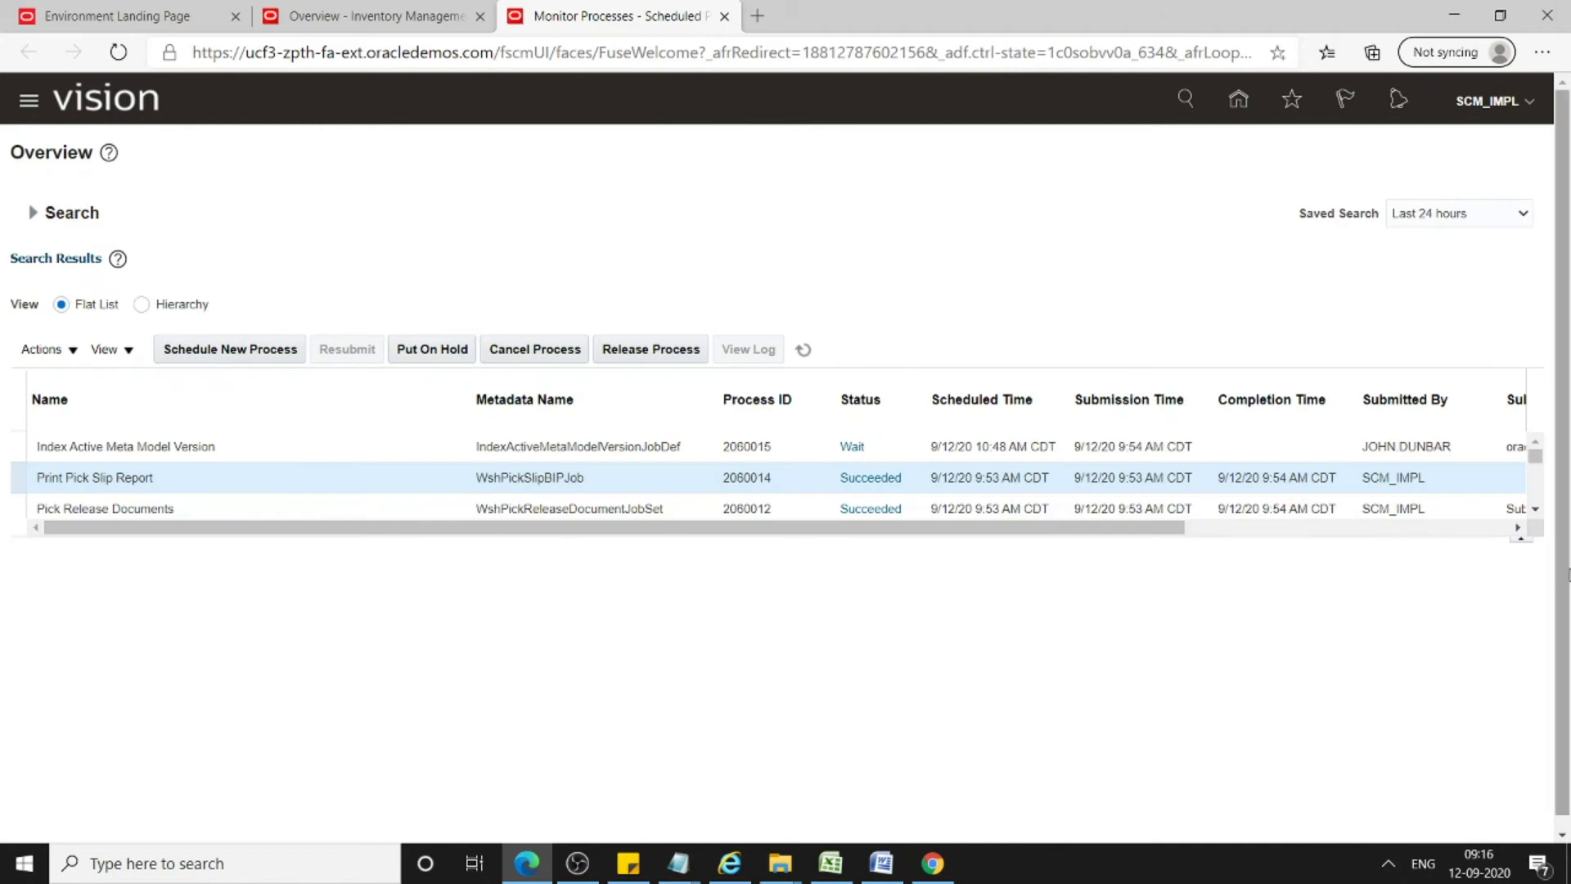
scroll(1559, 551, "down", 1)
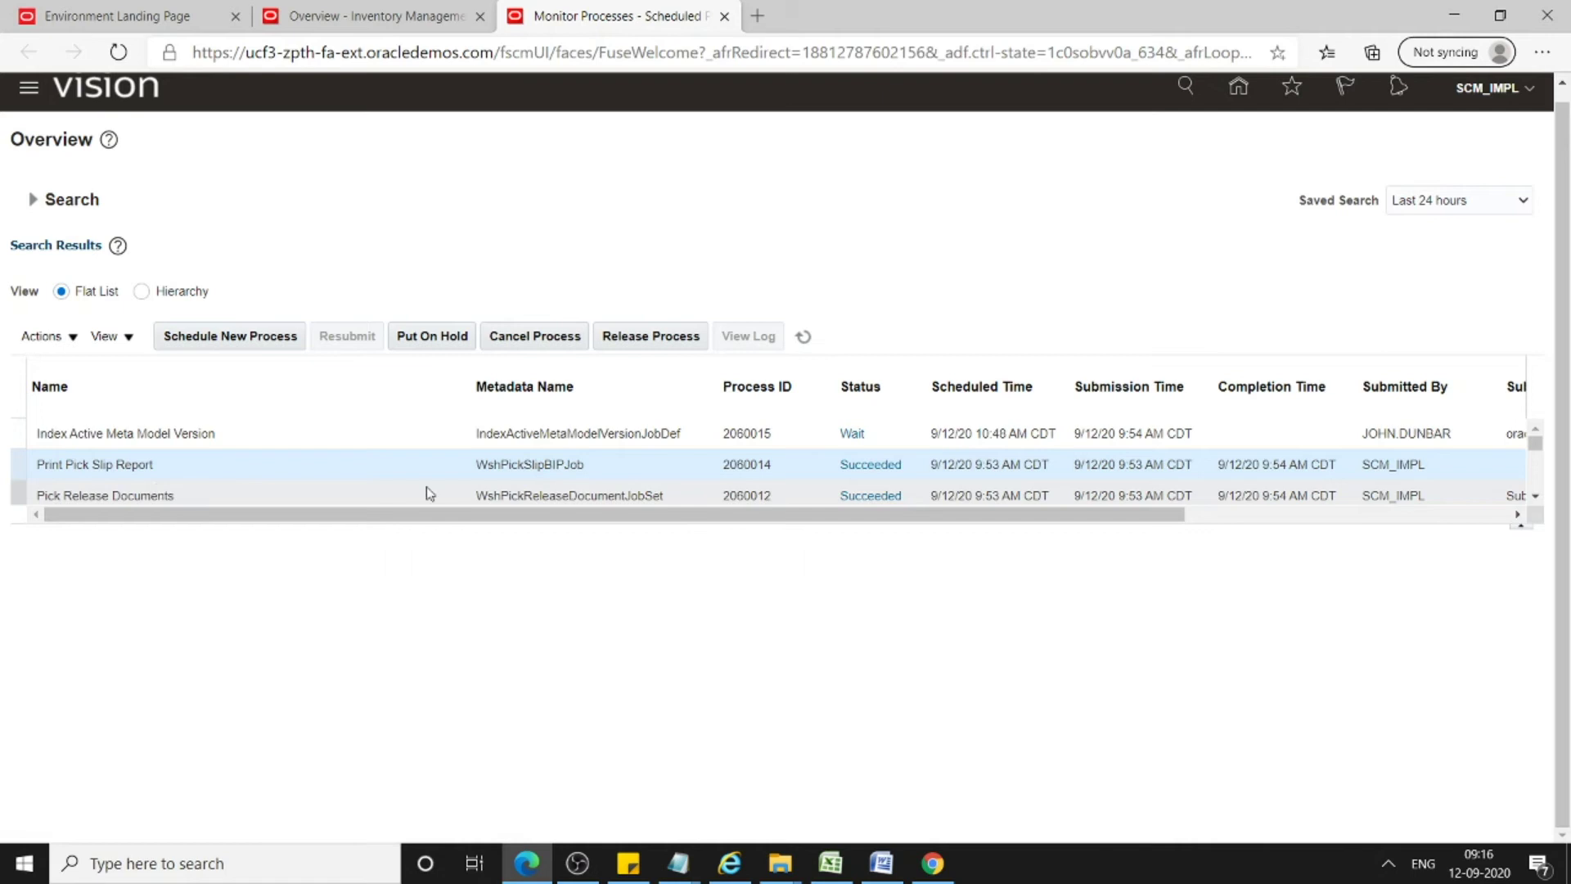
left_click(869, 467)
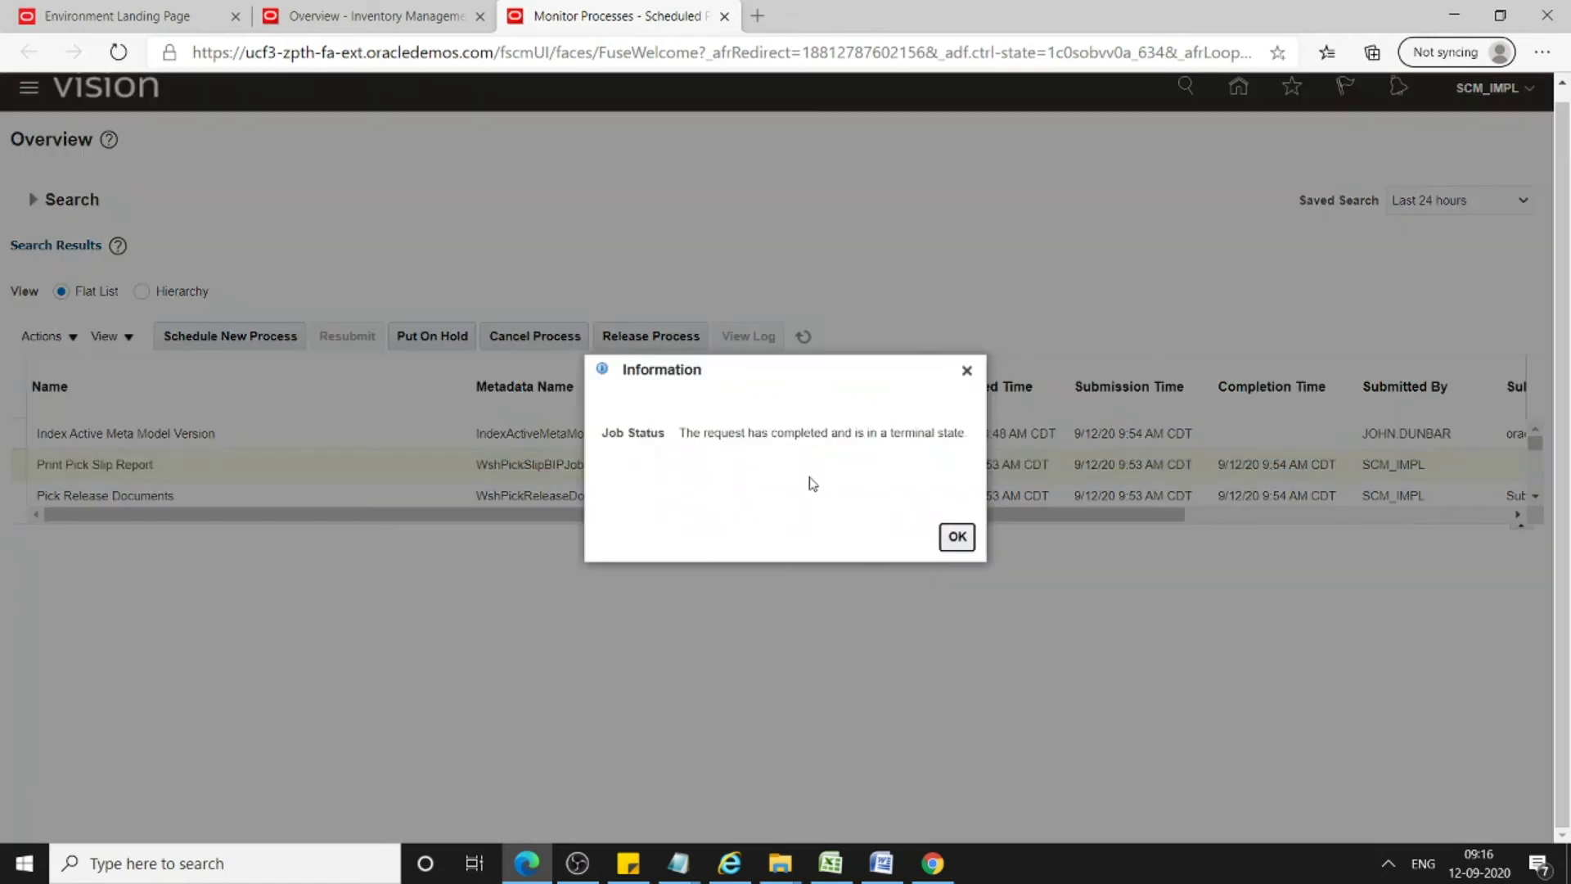
left_click(957, 538)
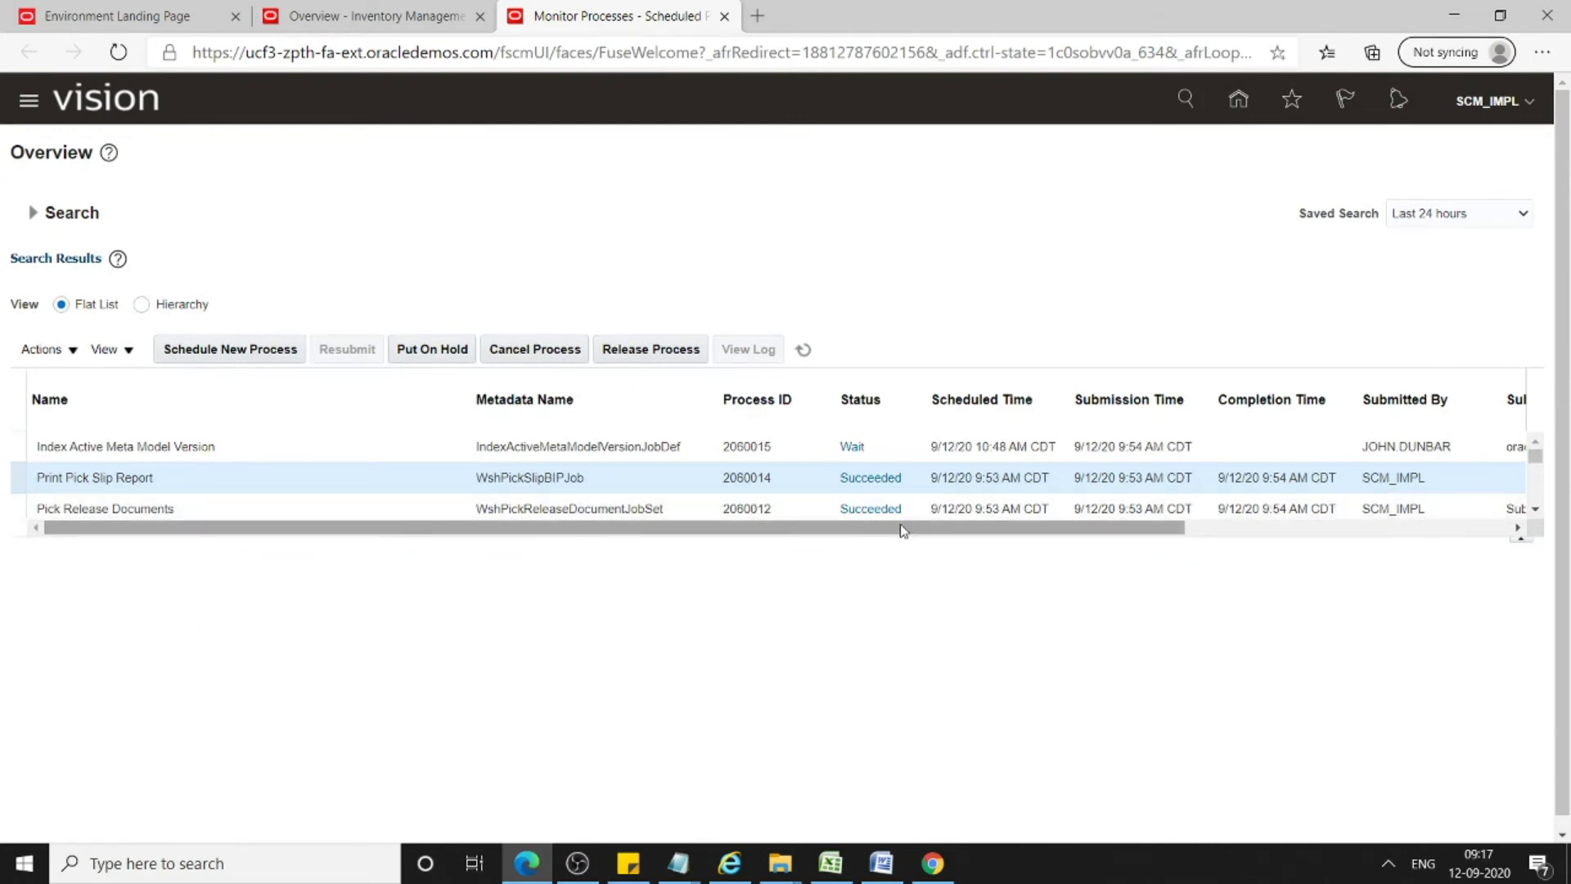
left_click_drag(1010, 530, 532, 543)
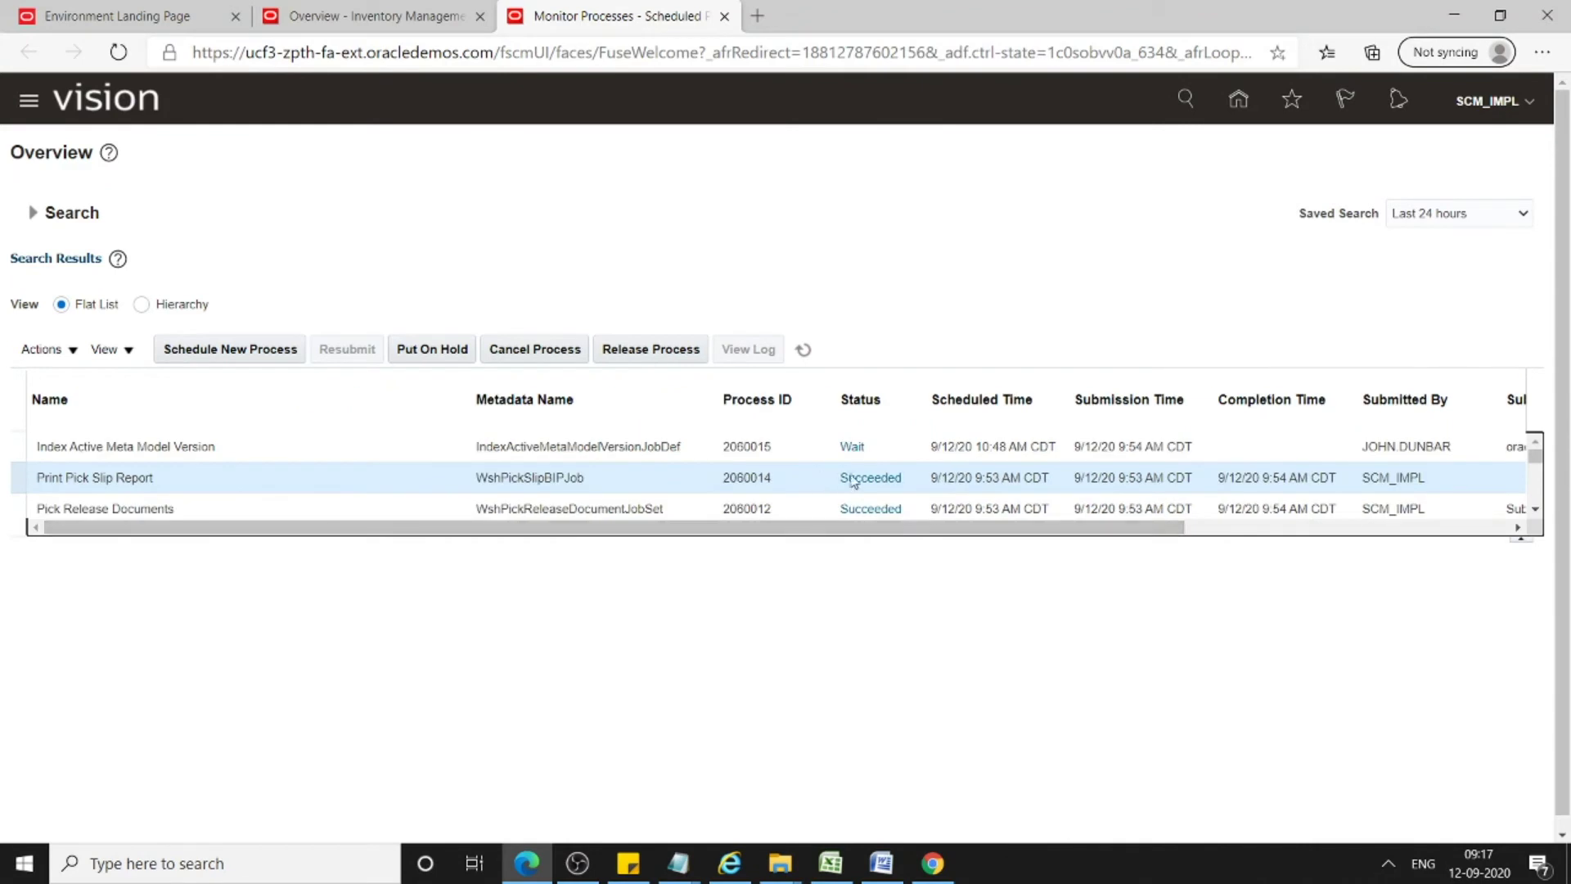
Refresh the process list, open the details of the newest Print Pick Slip Report process and dismiss the status information
left_click(804, 351)
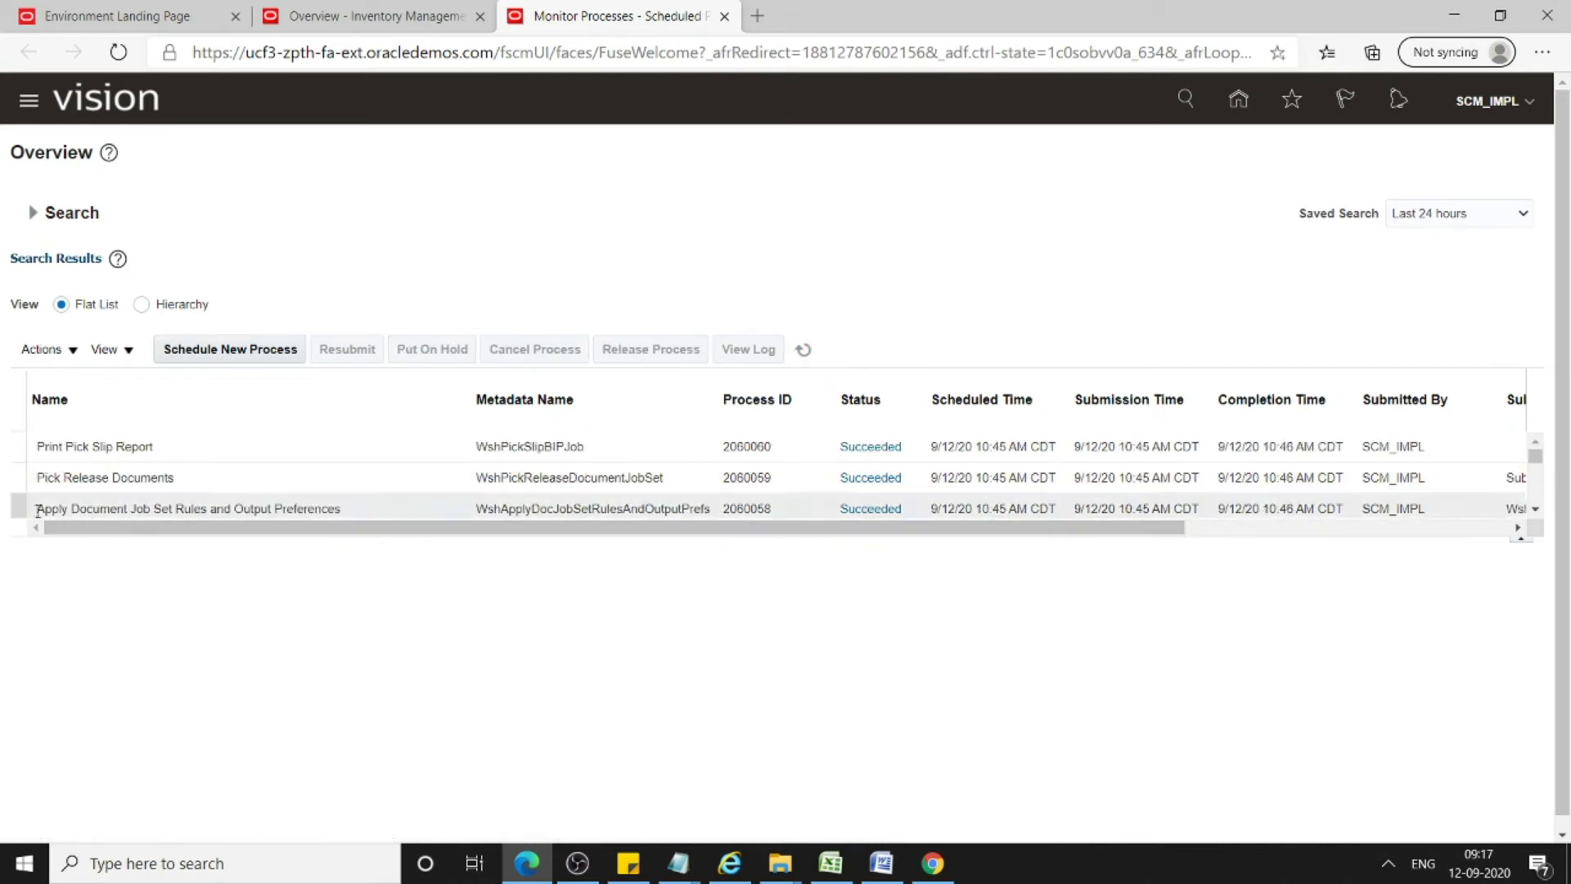
left_click(870, 446)
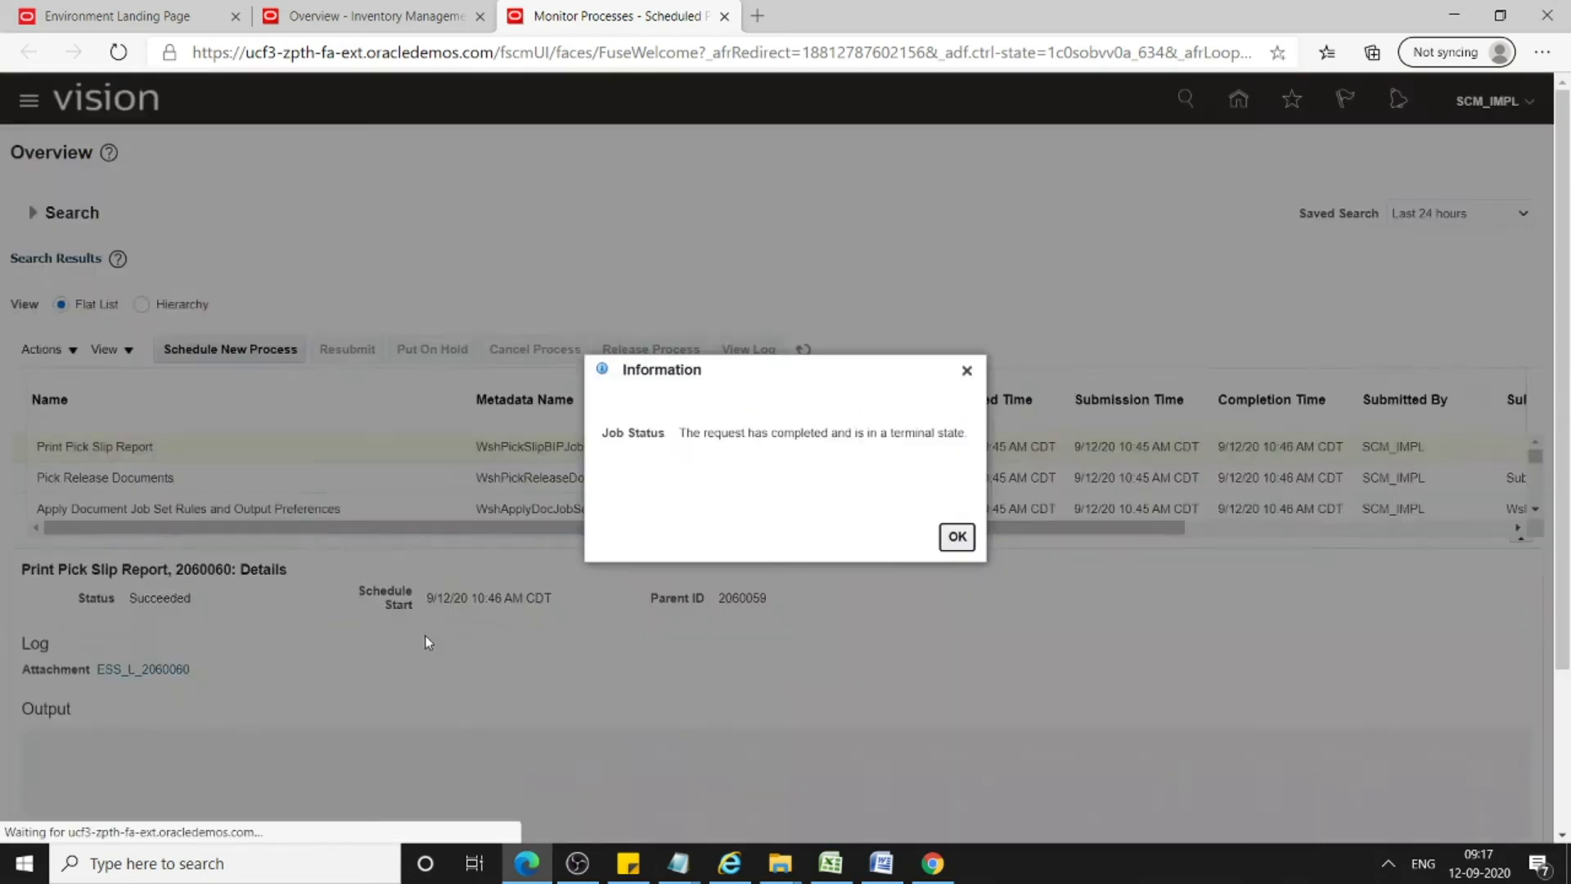
left_click(955, 536)
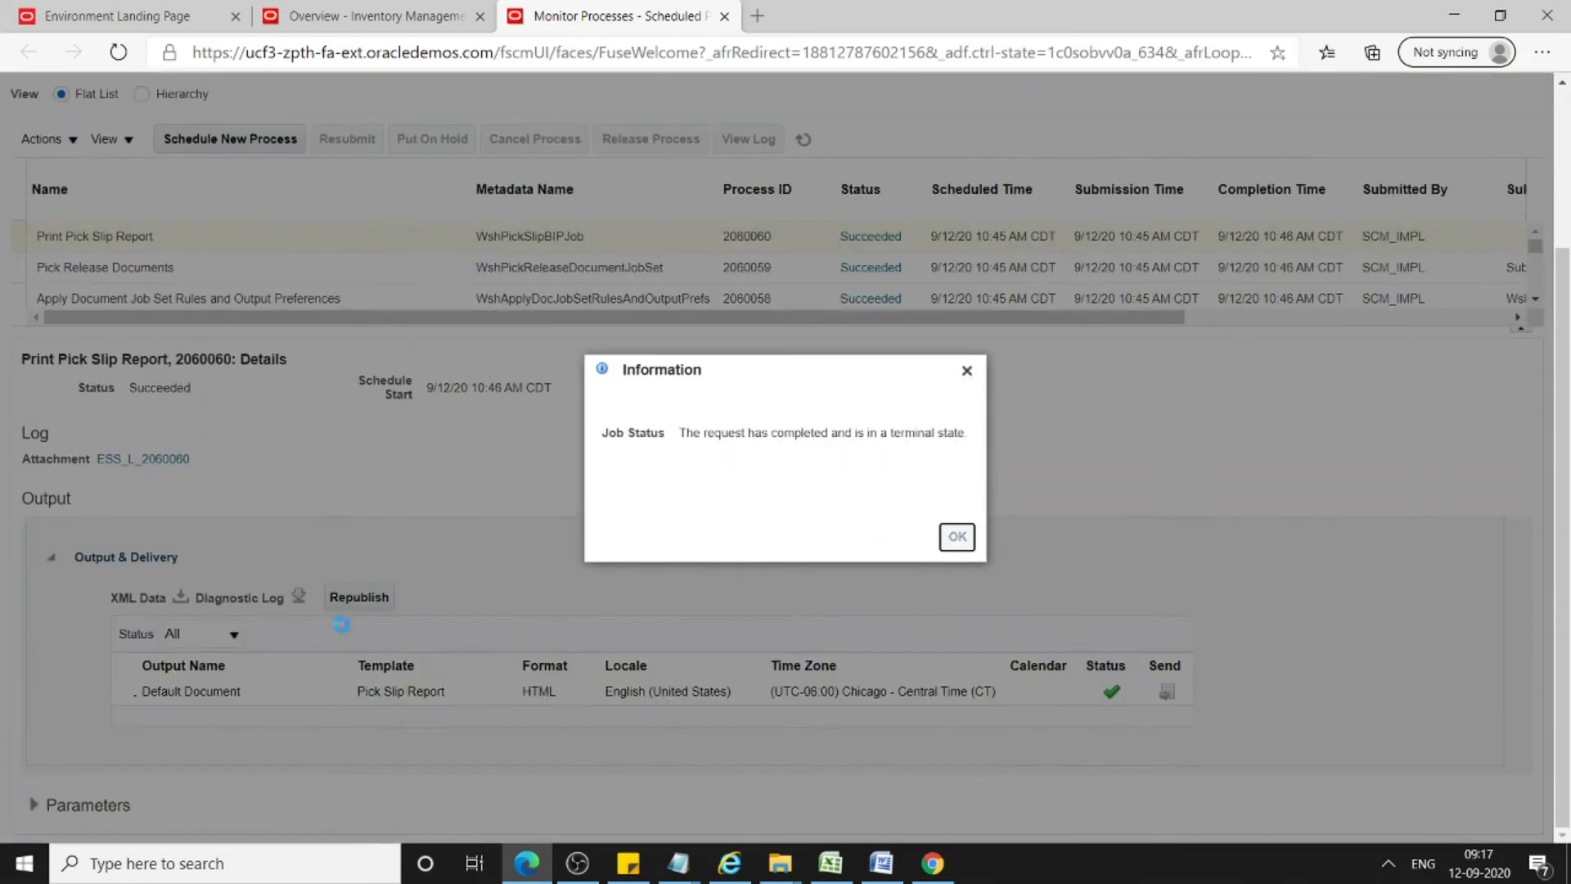
Republish the pick slip report, export it as PDF and open the downloaded file
left_click(368, 599)
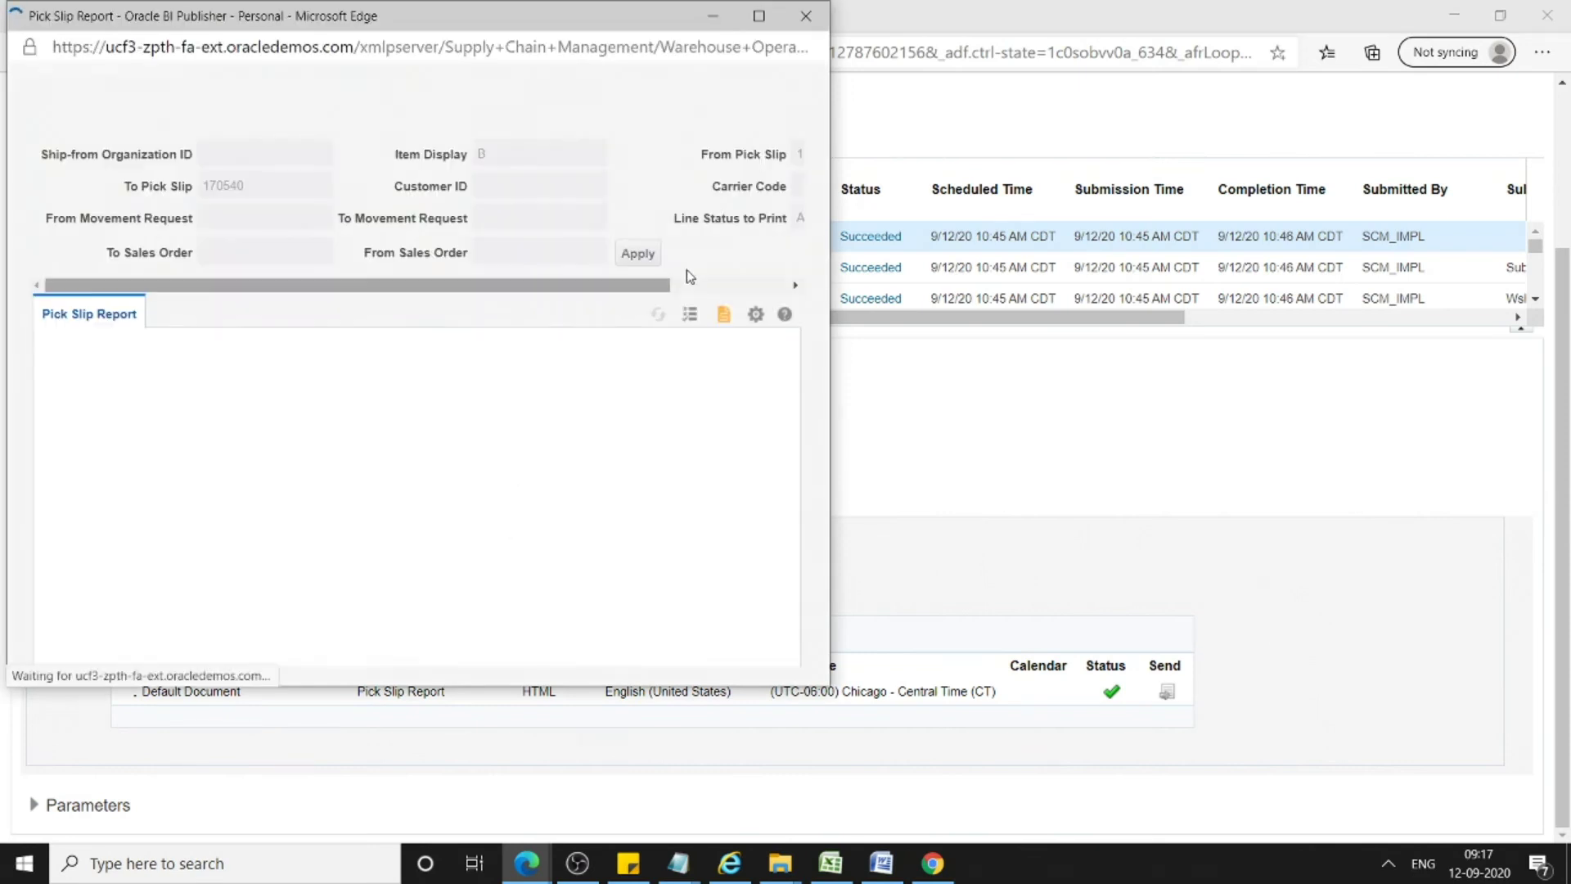
left_click(755, 324)
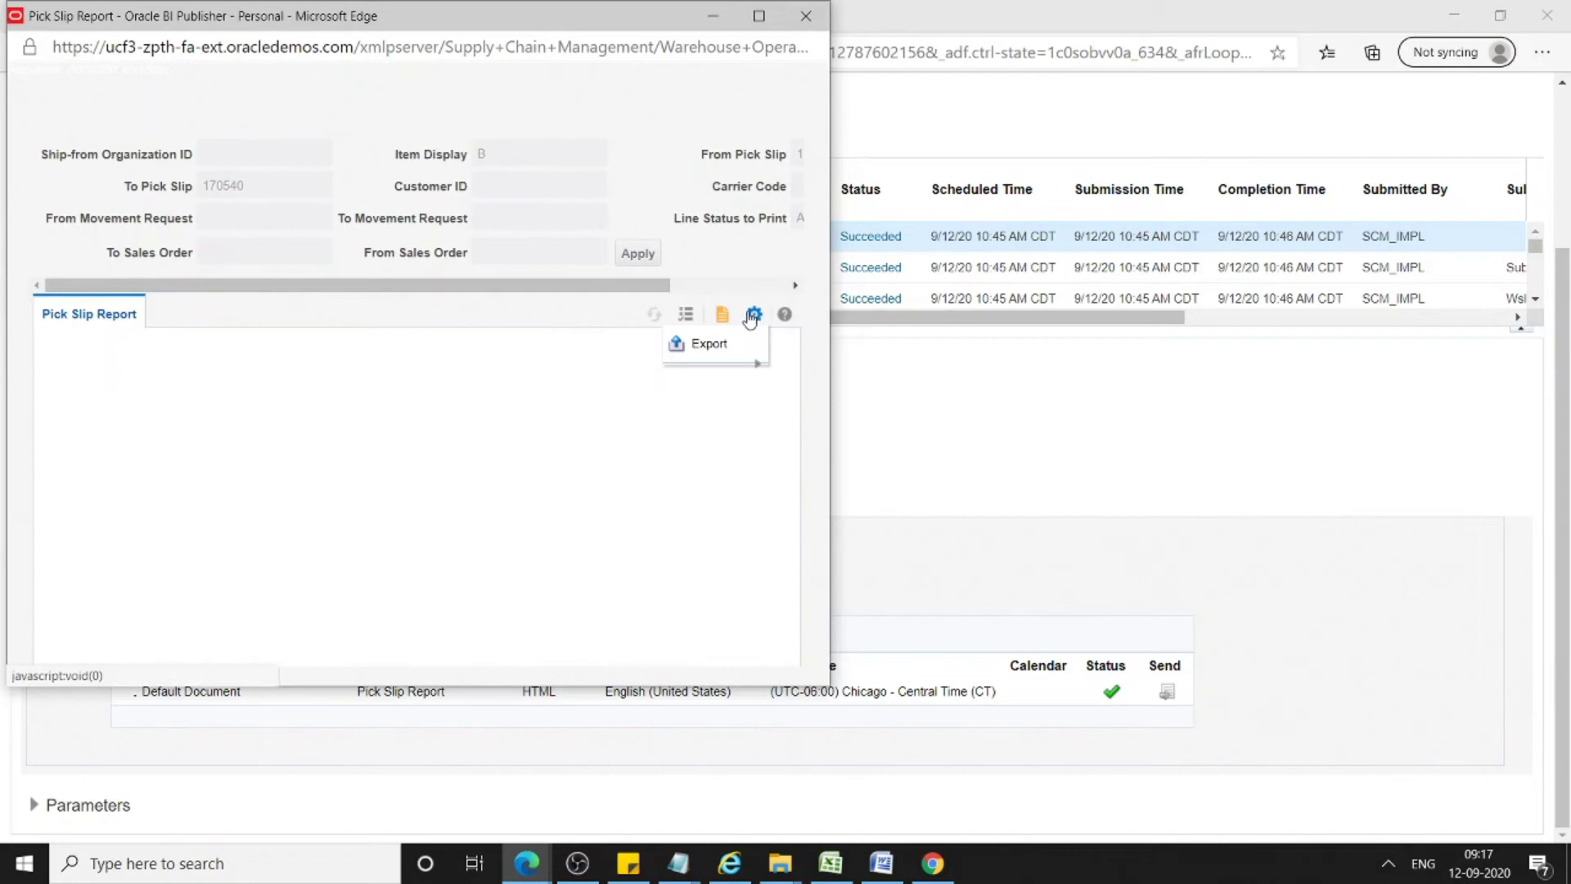
mouse_move(709, 345)
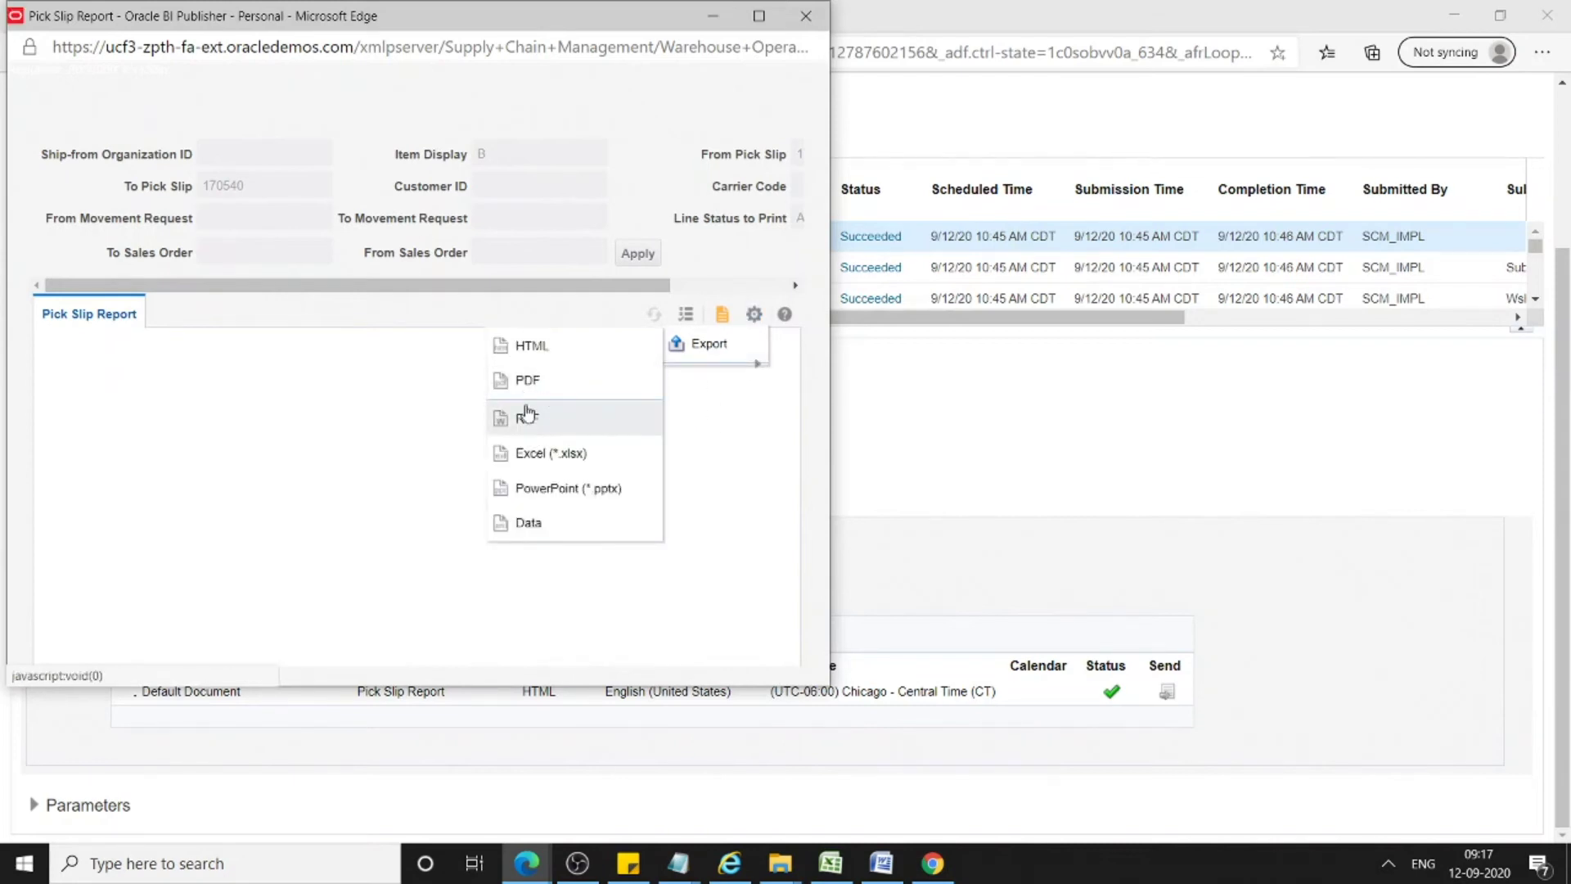
left_click(531, 380)
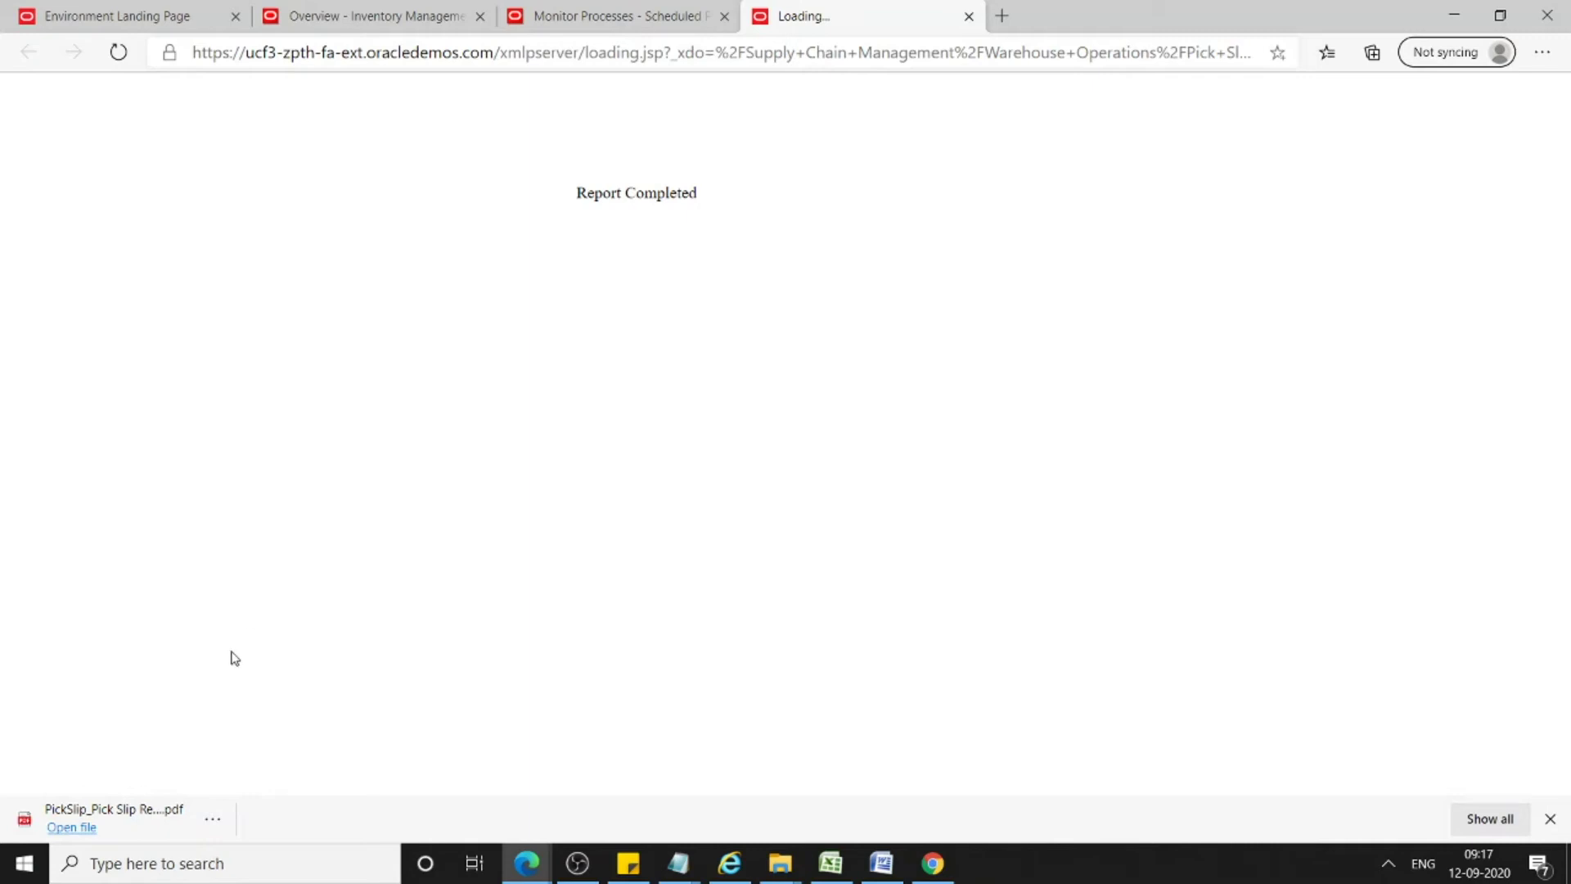
left_click(114, 818)
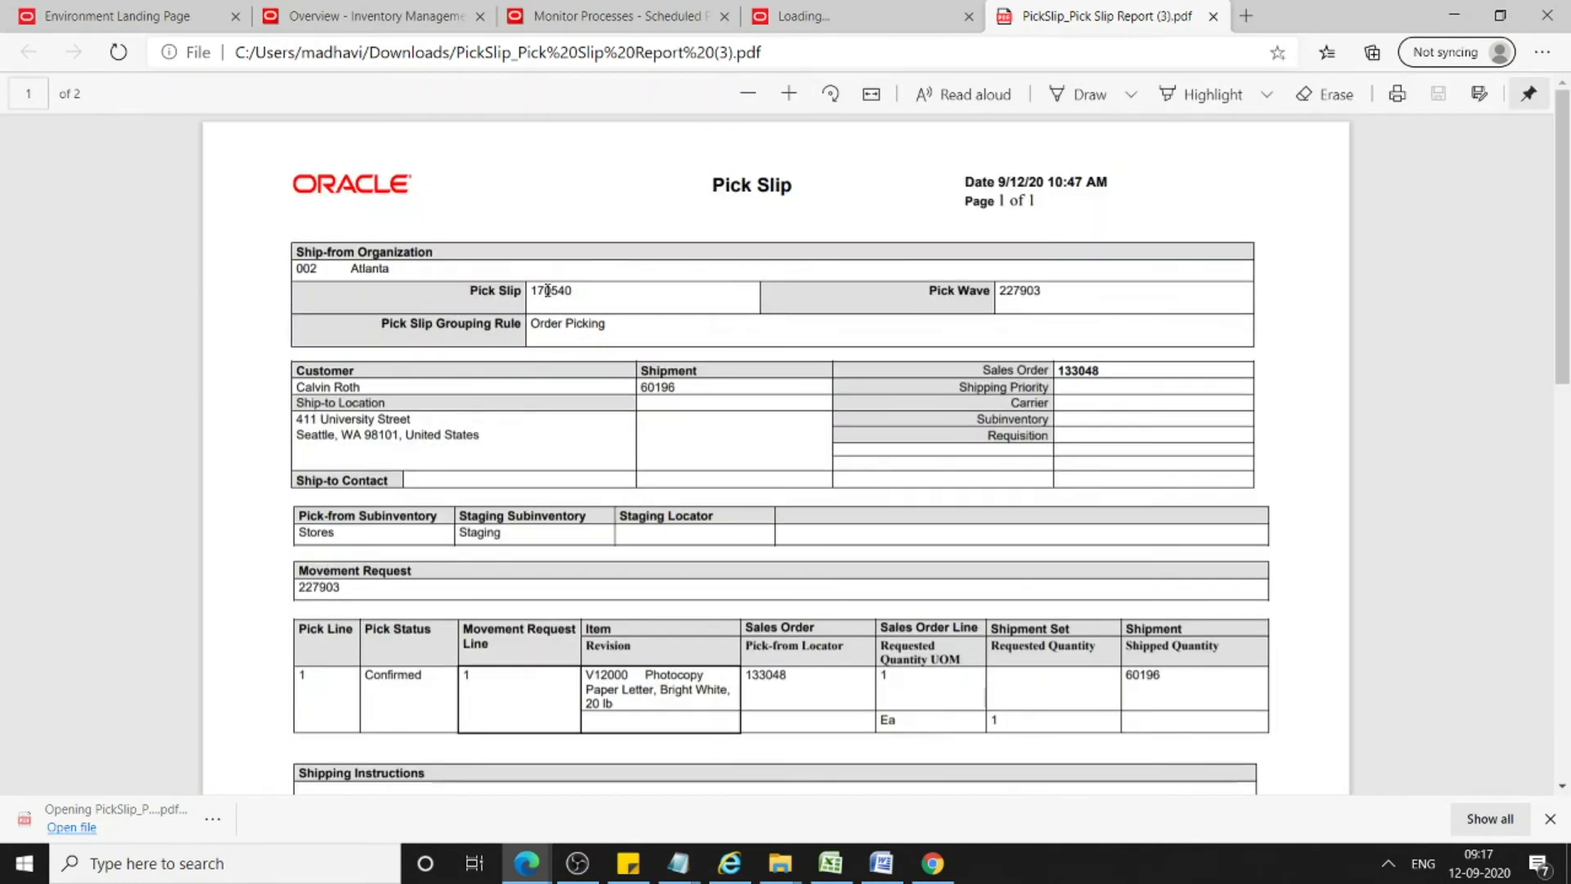
Copy the pick slip number from the PDF into Notepad, labelled "Pick Slip:", leaving a blank line below the pick wave message
left_click_drag(547, 290, 633, 306)
key("ctrl+c")
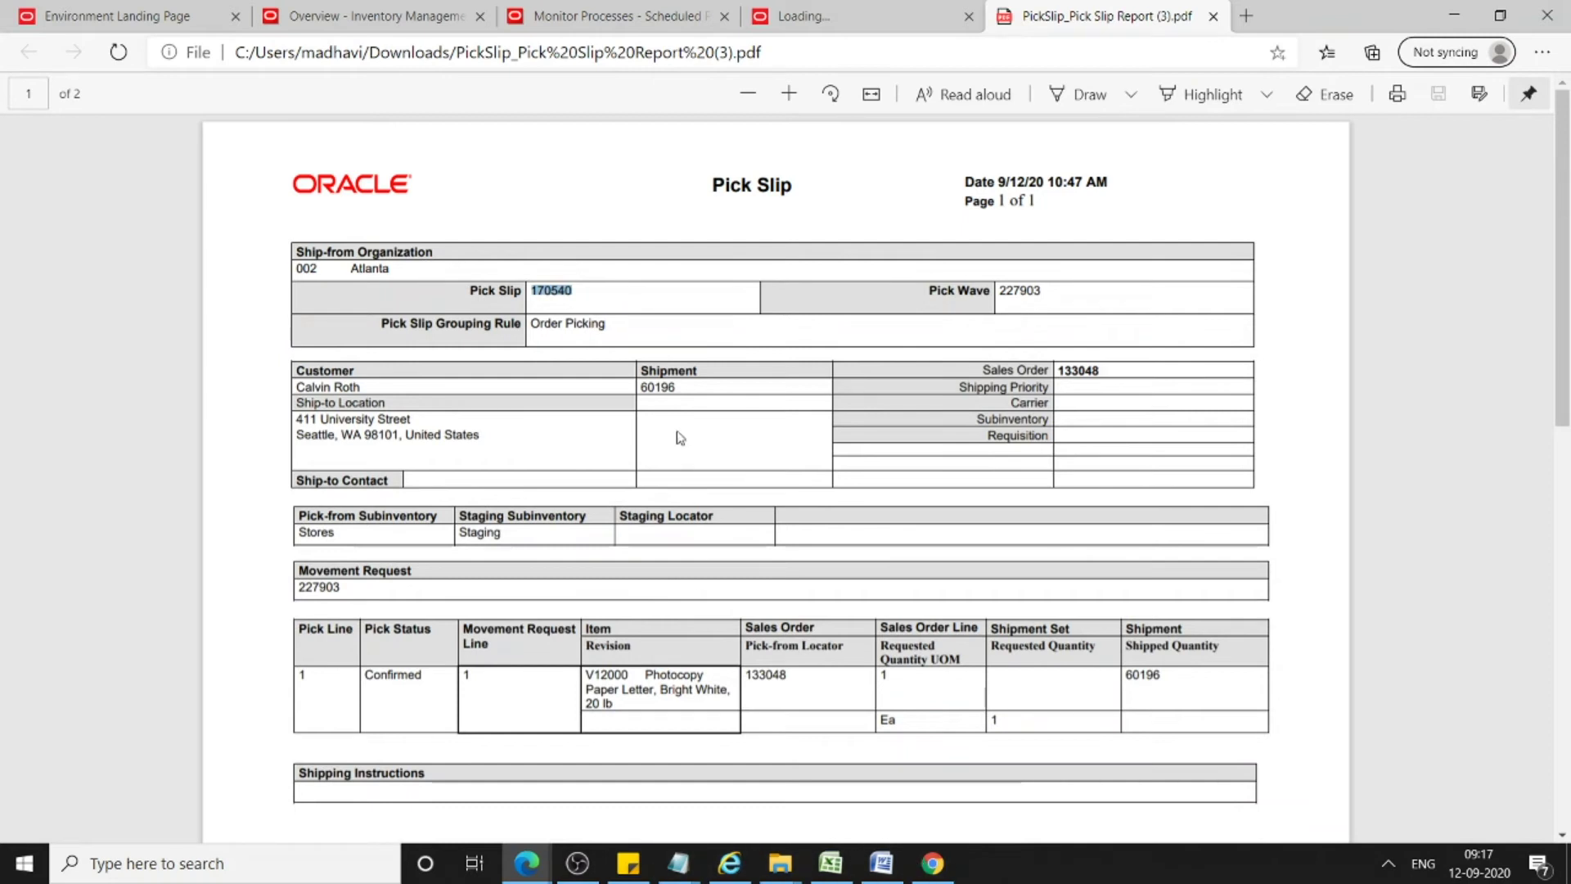
left_click(682, 864)
left_click(742, 771)
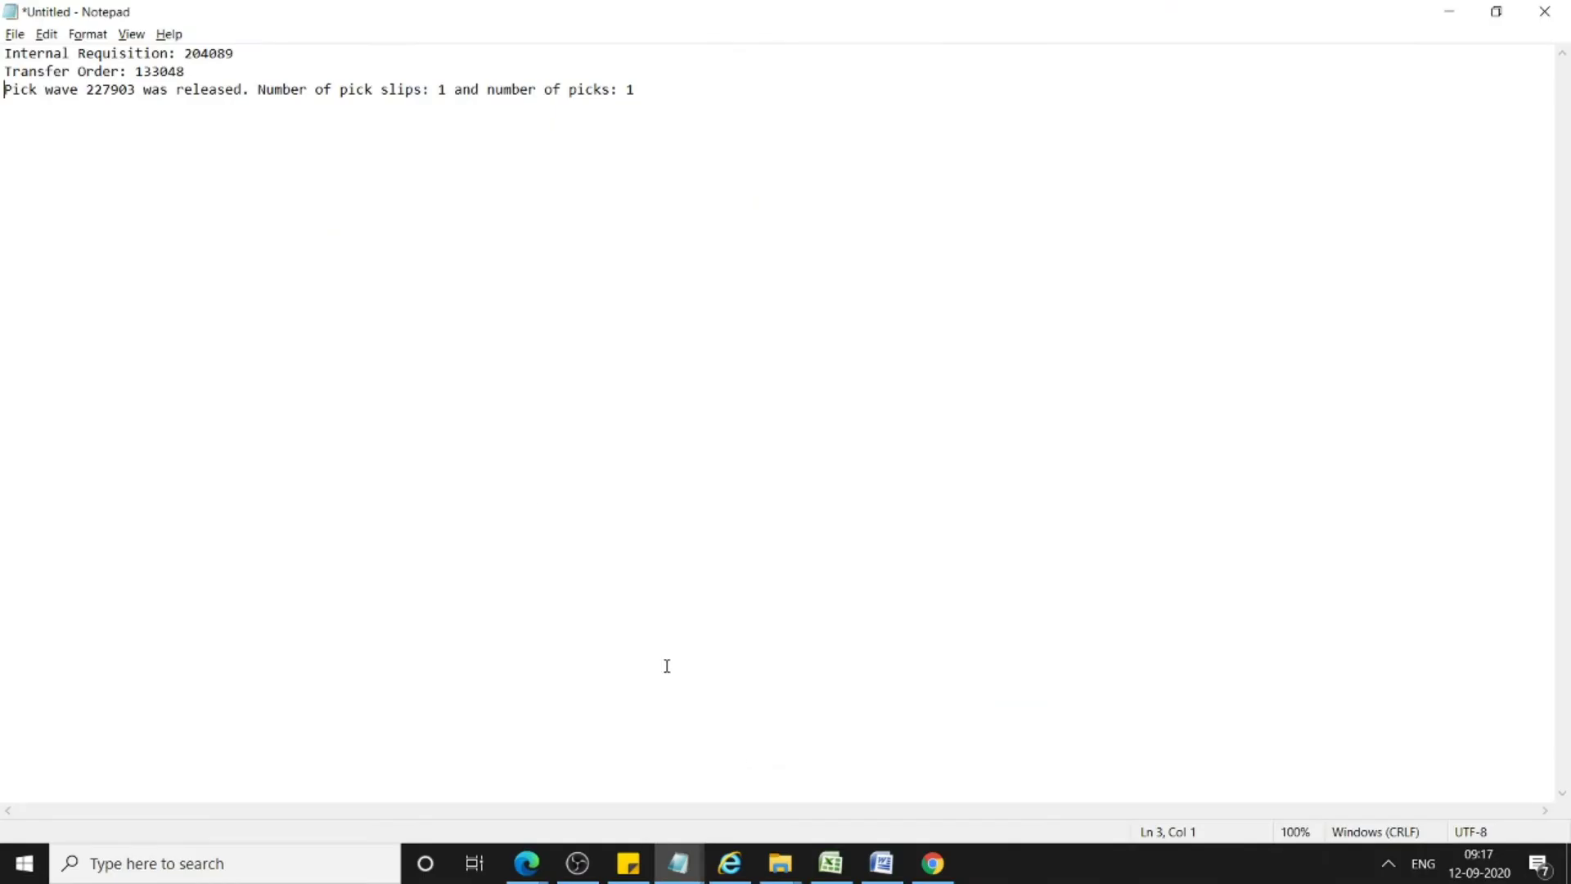
left_click(678, 92)
key("Return")
key("Return")
type("Pick Slip: 170540")
key("ctrl+v")
Add a "Shipment:" line below the pick slip in Notepad and copy the shipment number from the PDF into it
key("Return")
type("Shipment:")
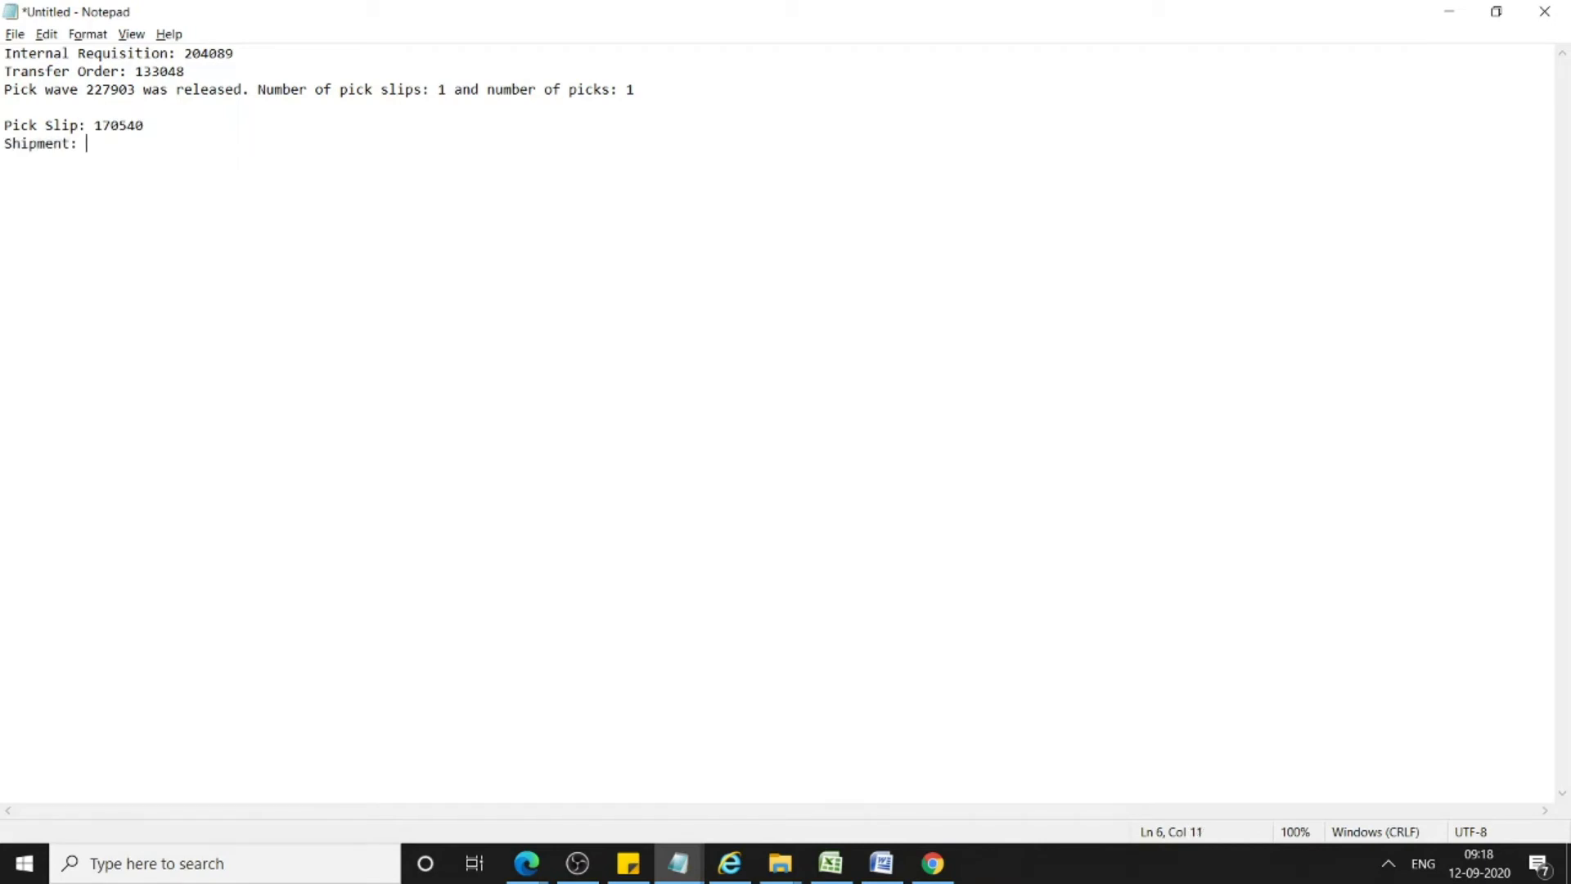
key("alt+Tab")
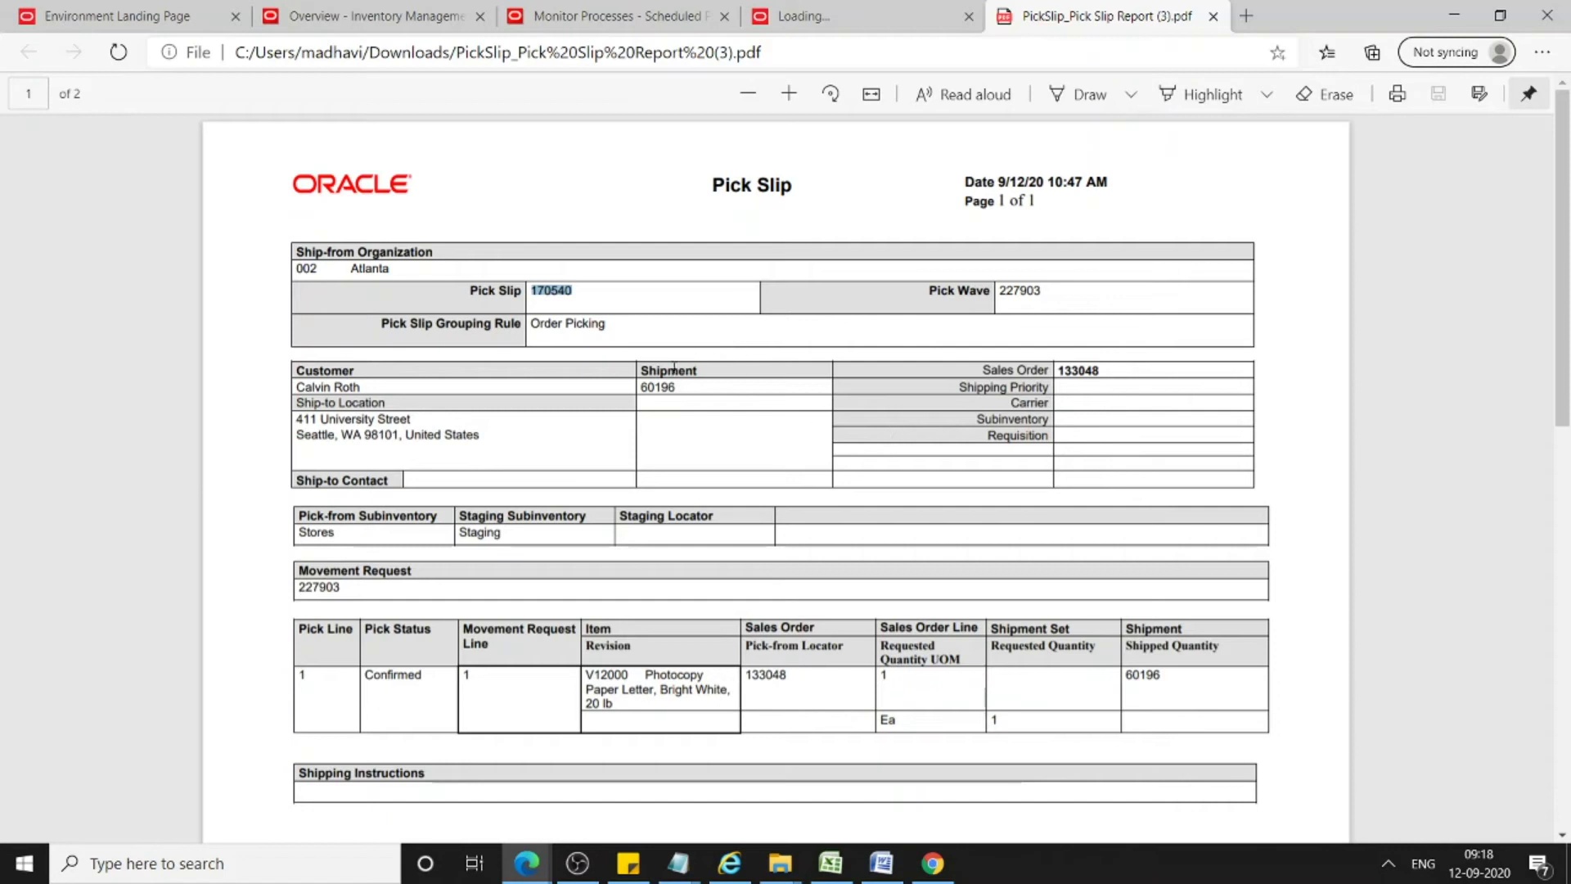
double_click(664, 387)
key("ctrl+c")
key("alt+Tab")
key("ctrl+v")
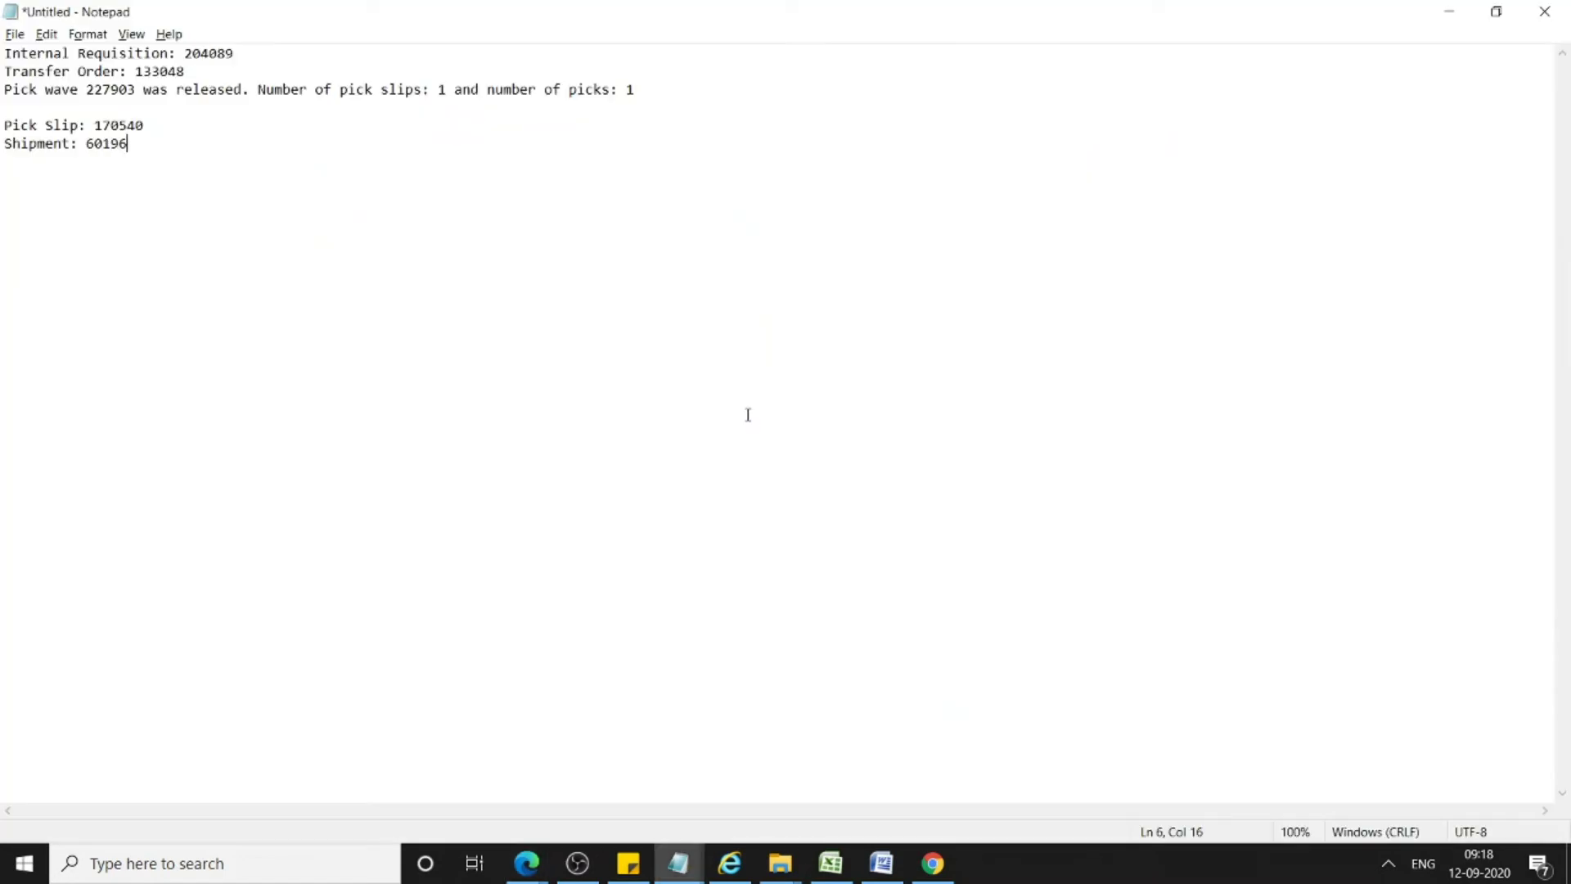
Go back to the browser and close the pick slip PDF and the completed report tab
key("alt+Tab")
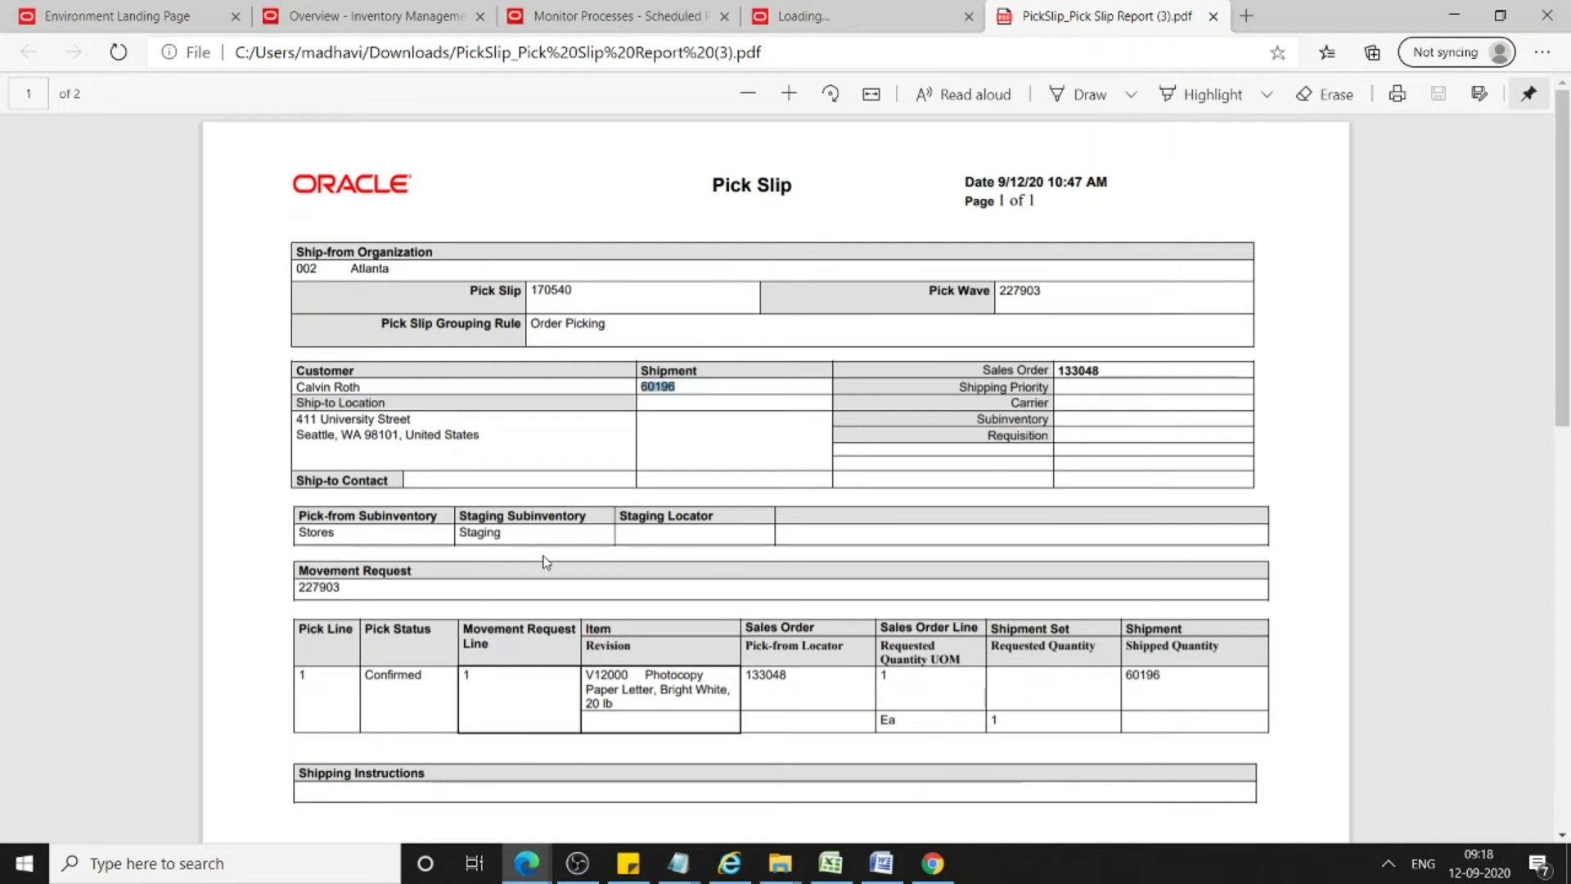
key("alt+Tab")
key("alt+Tab")
left_click(1214, 15)
left_click(969, 16)
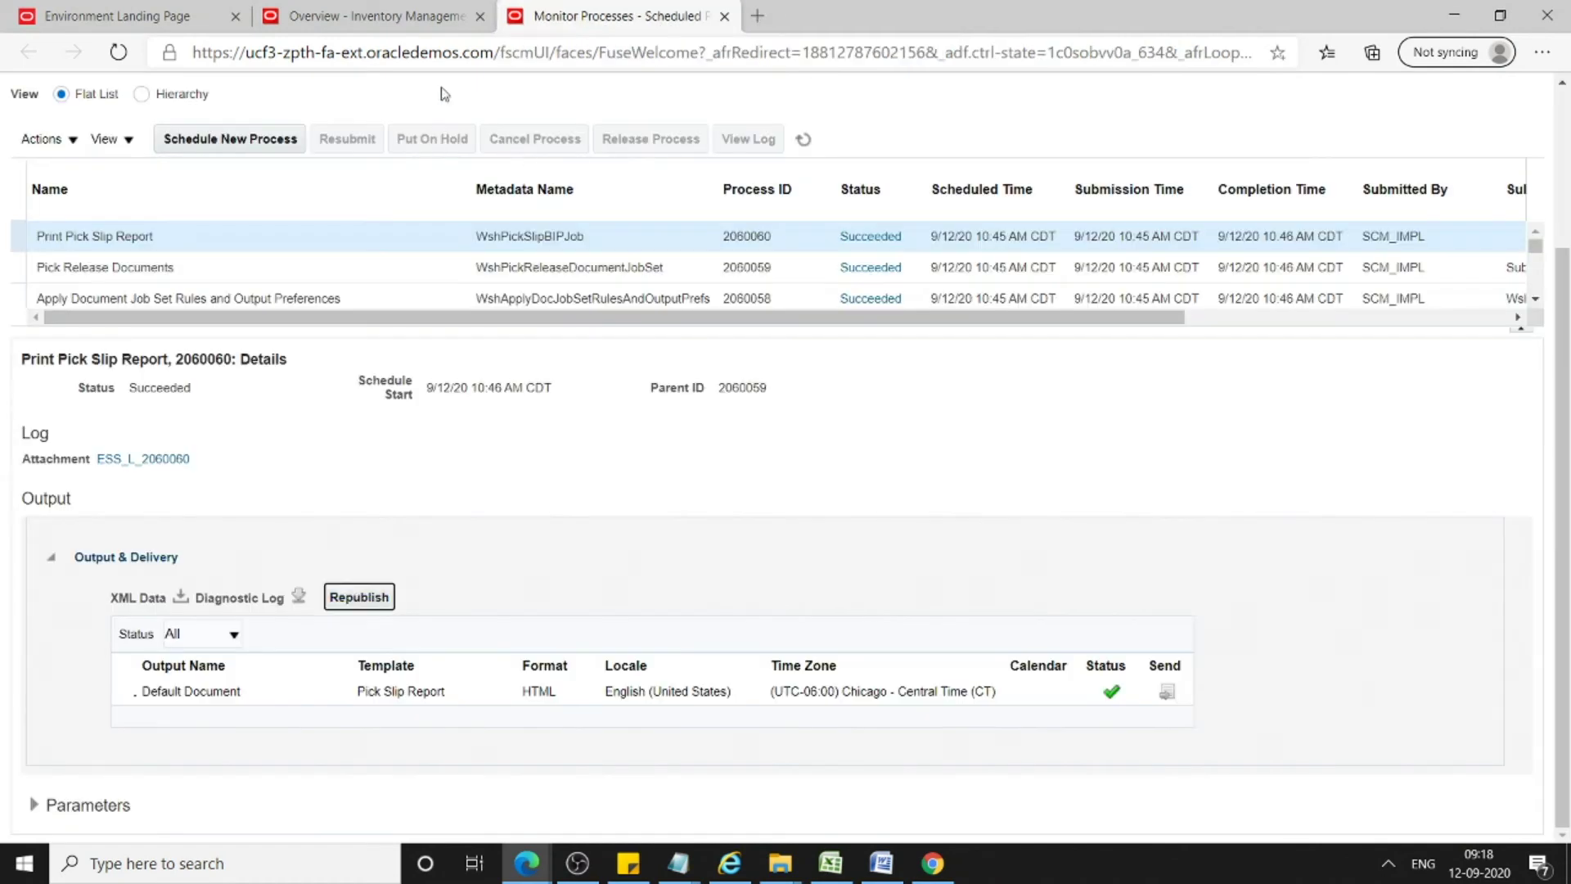
Return to the Inventory Management overview, show the Shipments tasks and open Manage Shipments
left_click(412, 20)
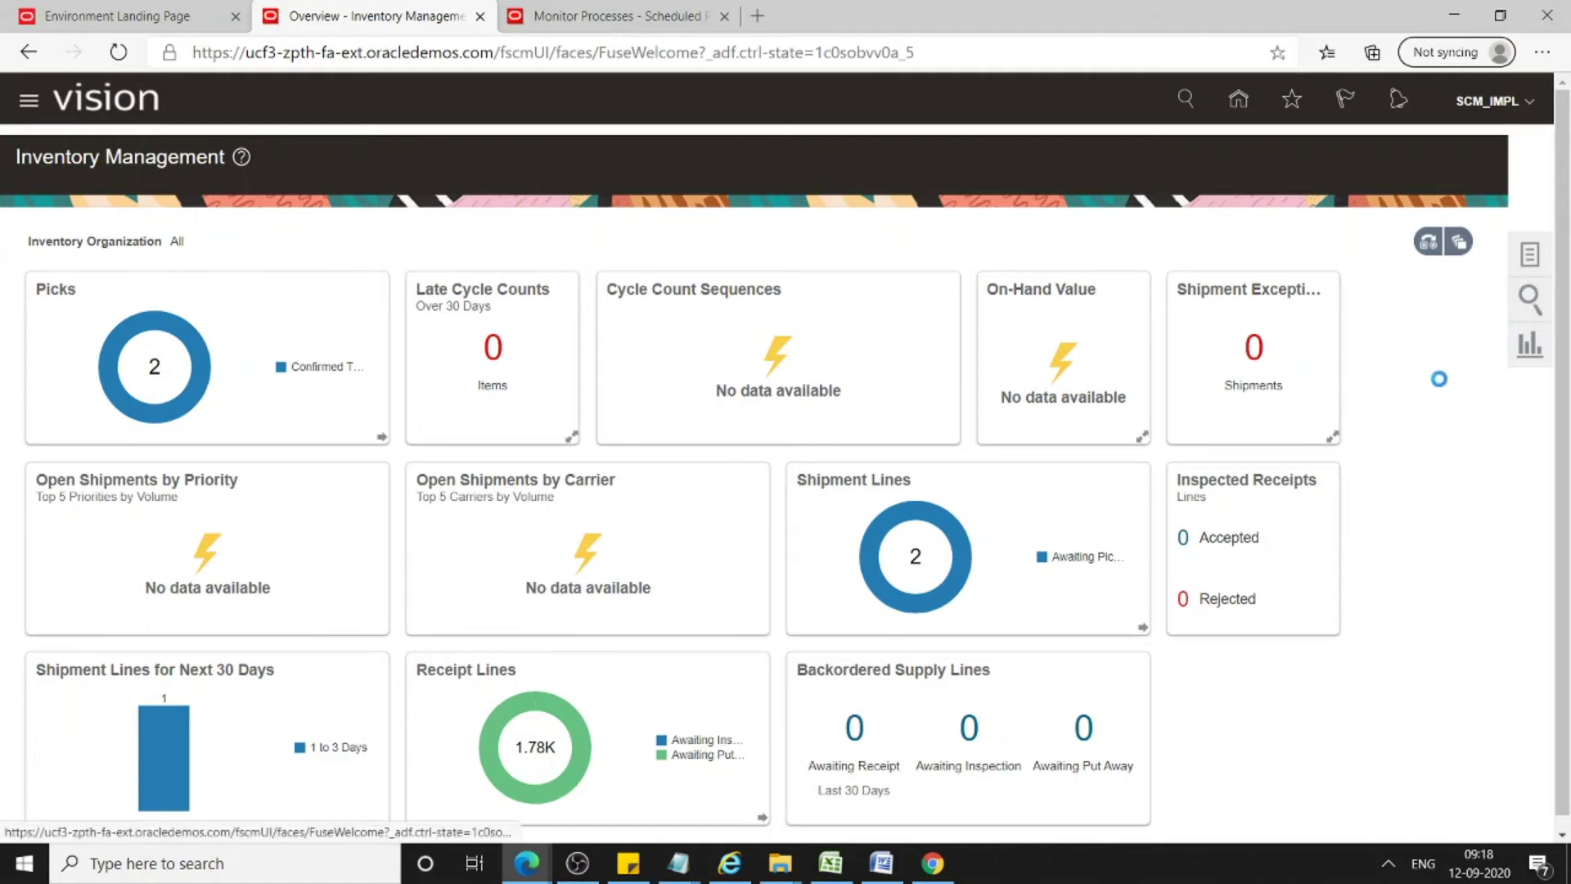
left_click(1449, 150)
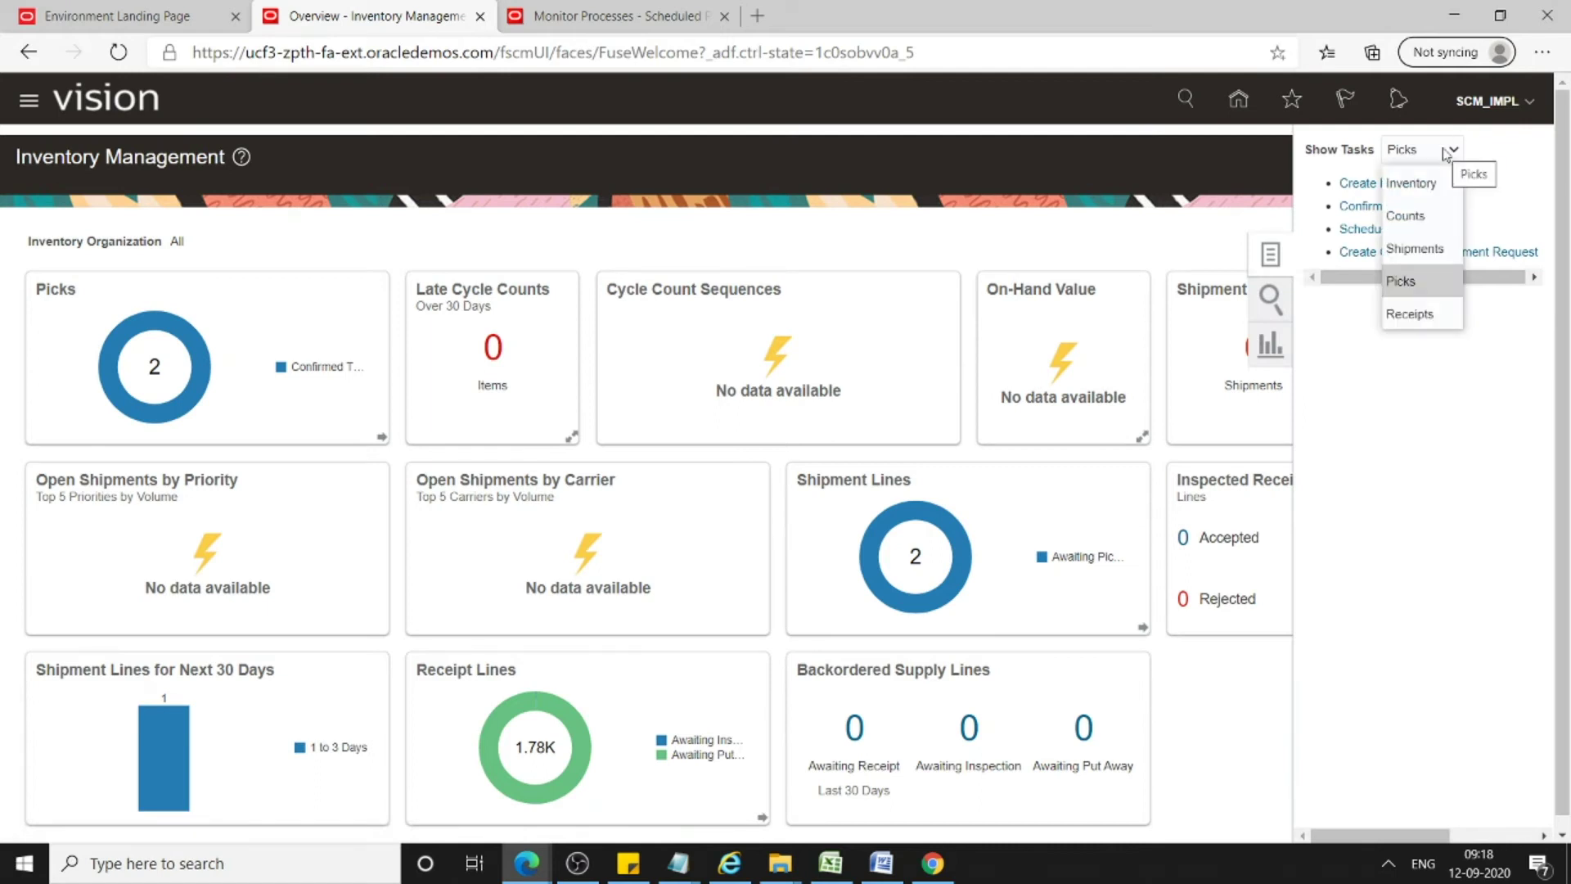
left_click(1415, 248)
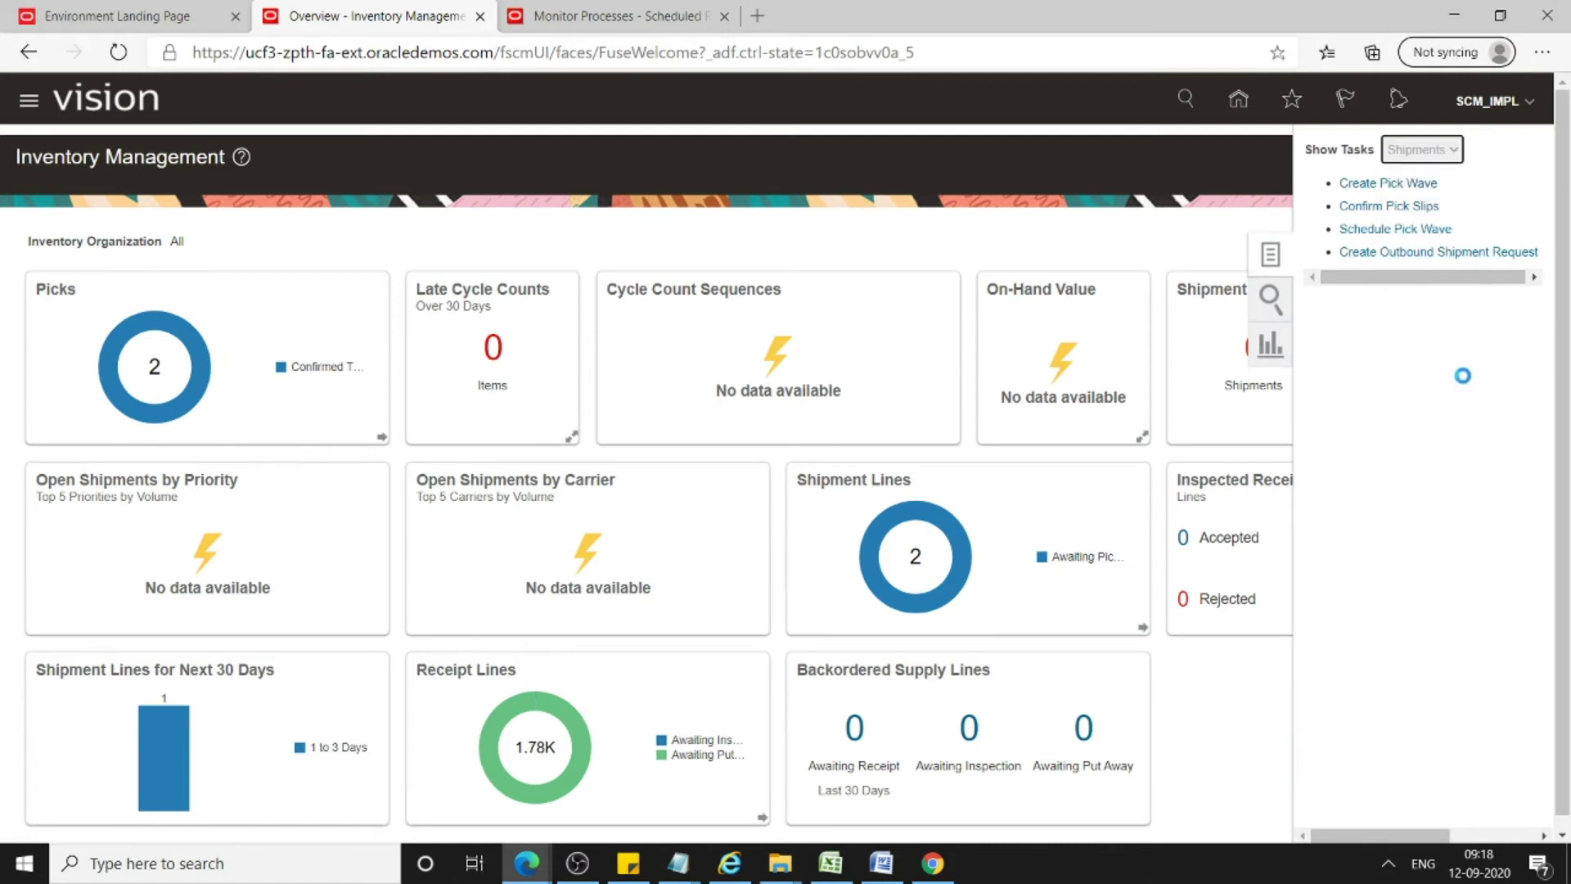
left_click(1398, 208)
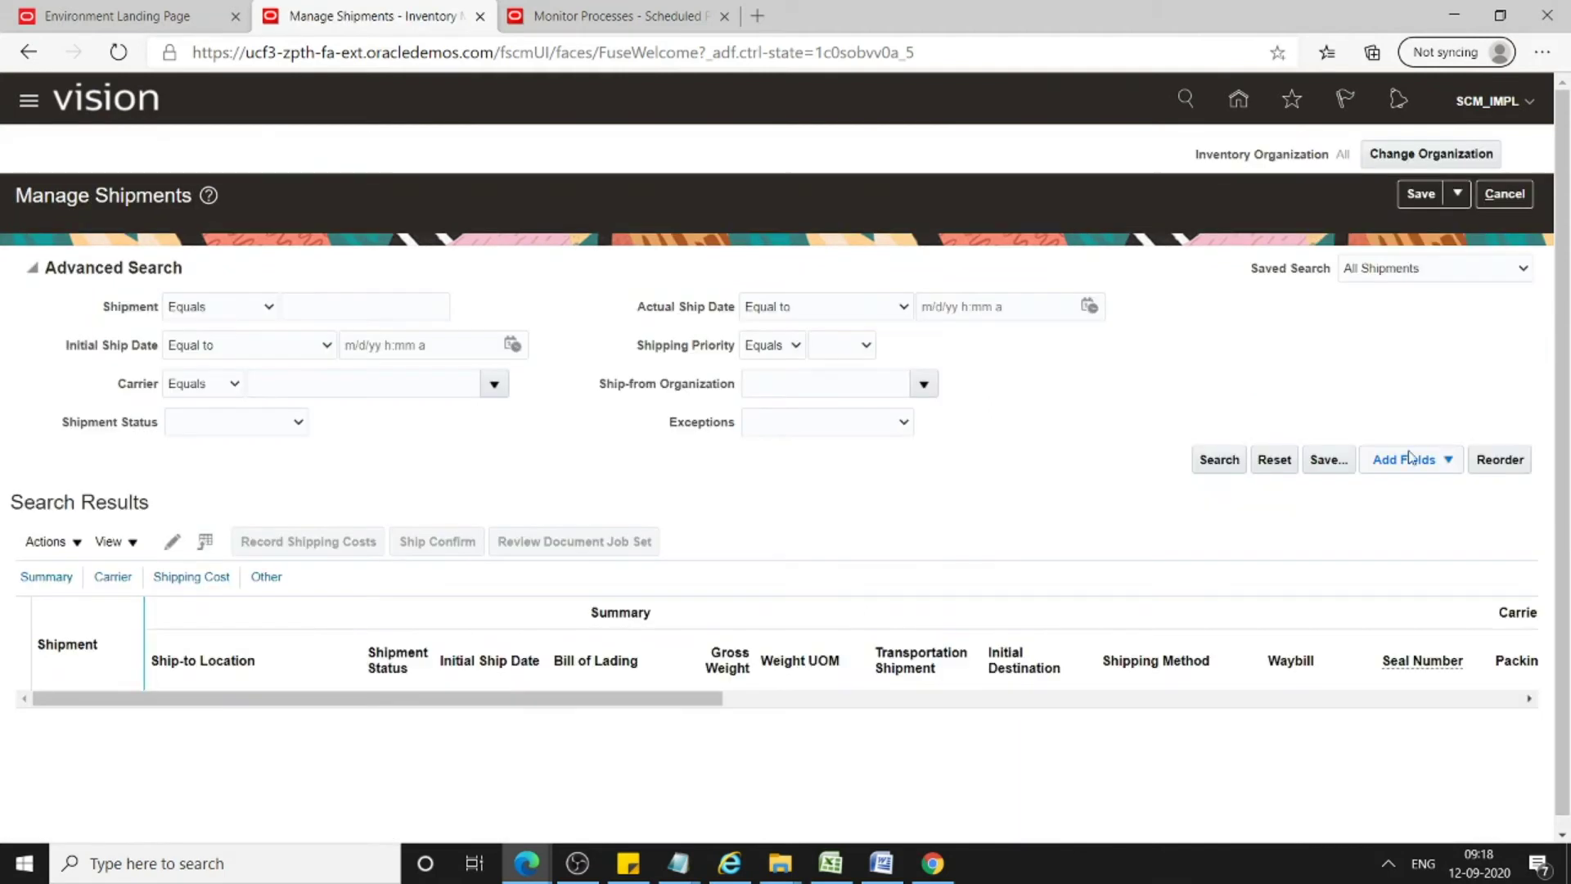
Search for the shipment number noted in Notepad, checking it against the note, and bring the shipment's lines into view
left_click(283, 308)
type("60196")
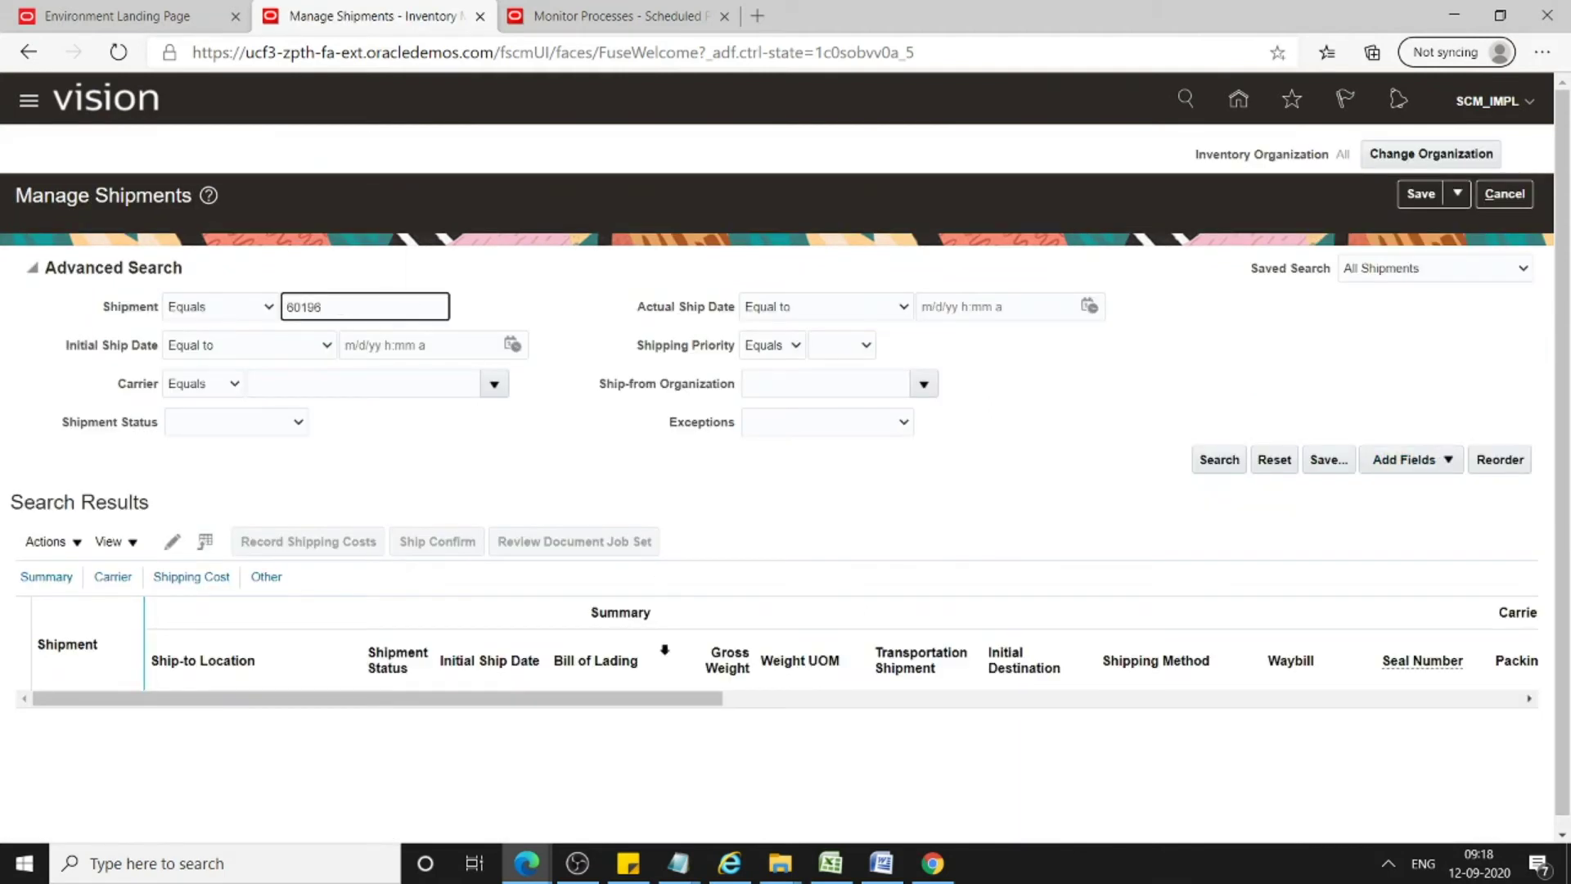
mouse_move(679, 863)
left_click(800, 789)
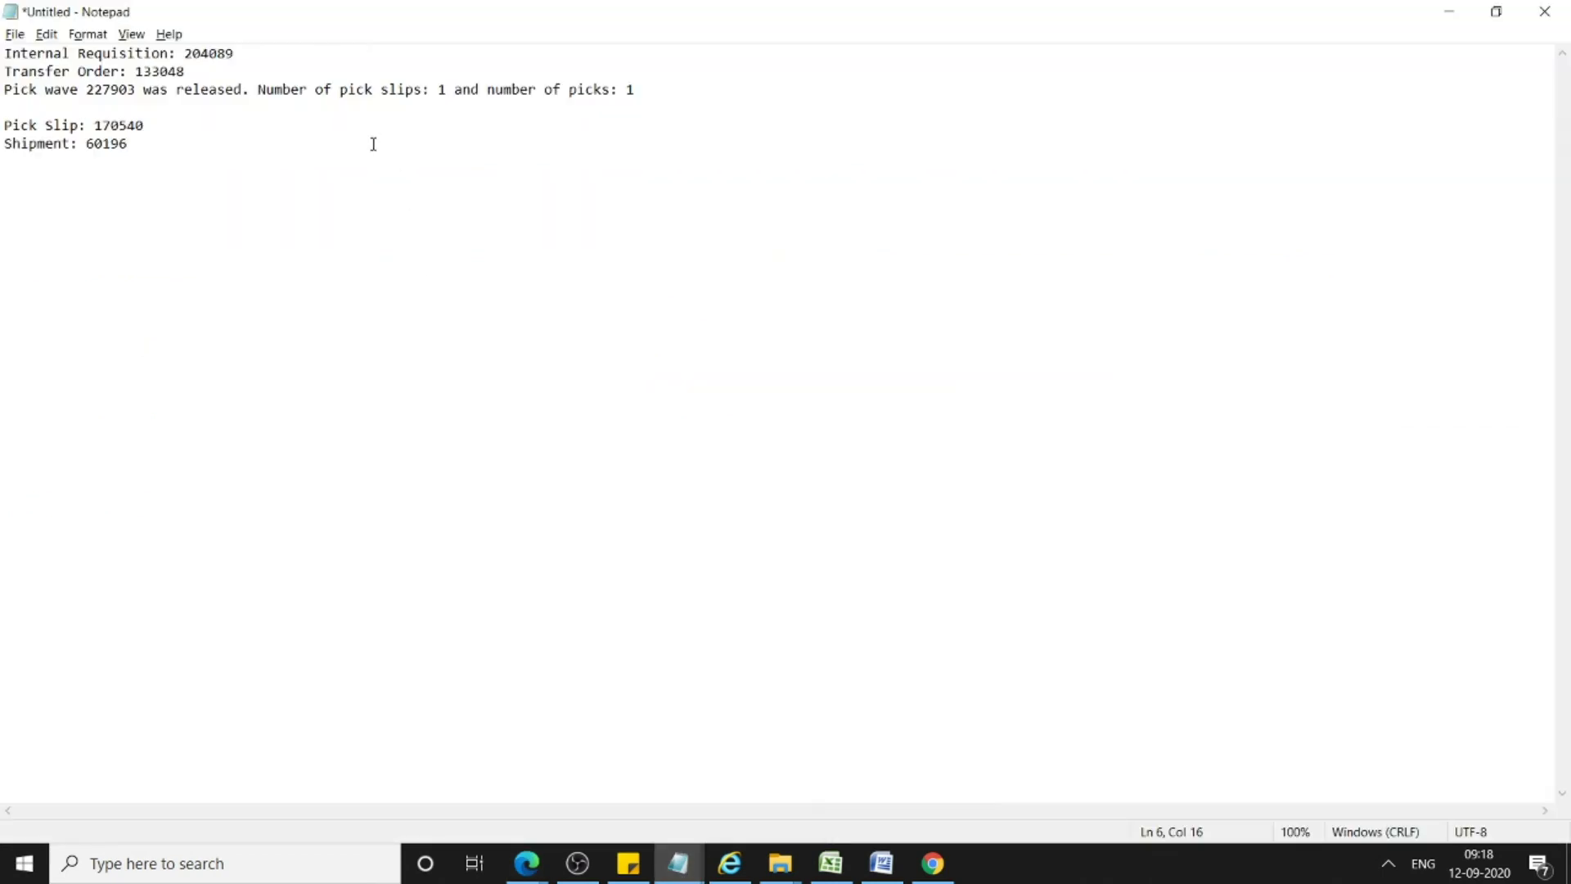
key("alt+Tab")
left_click(1218, 460)
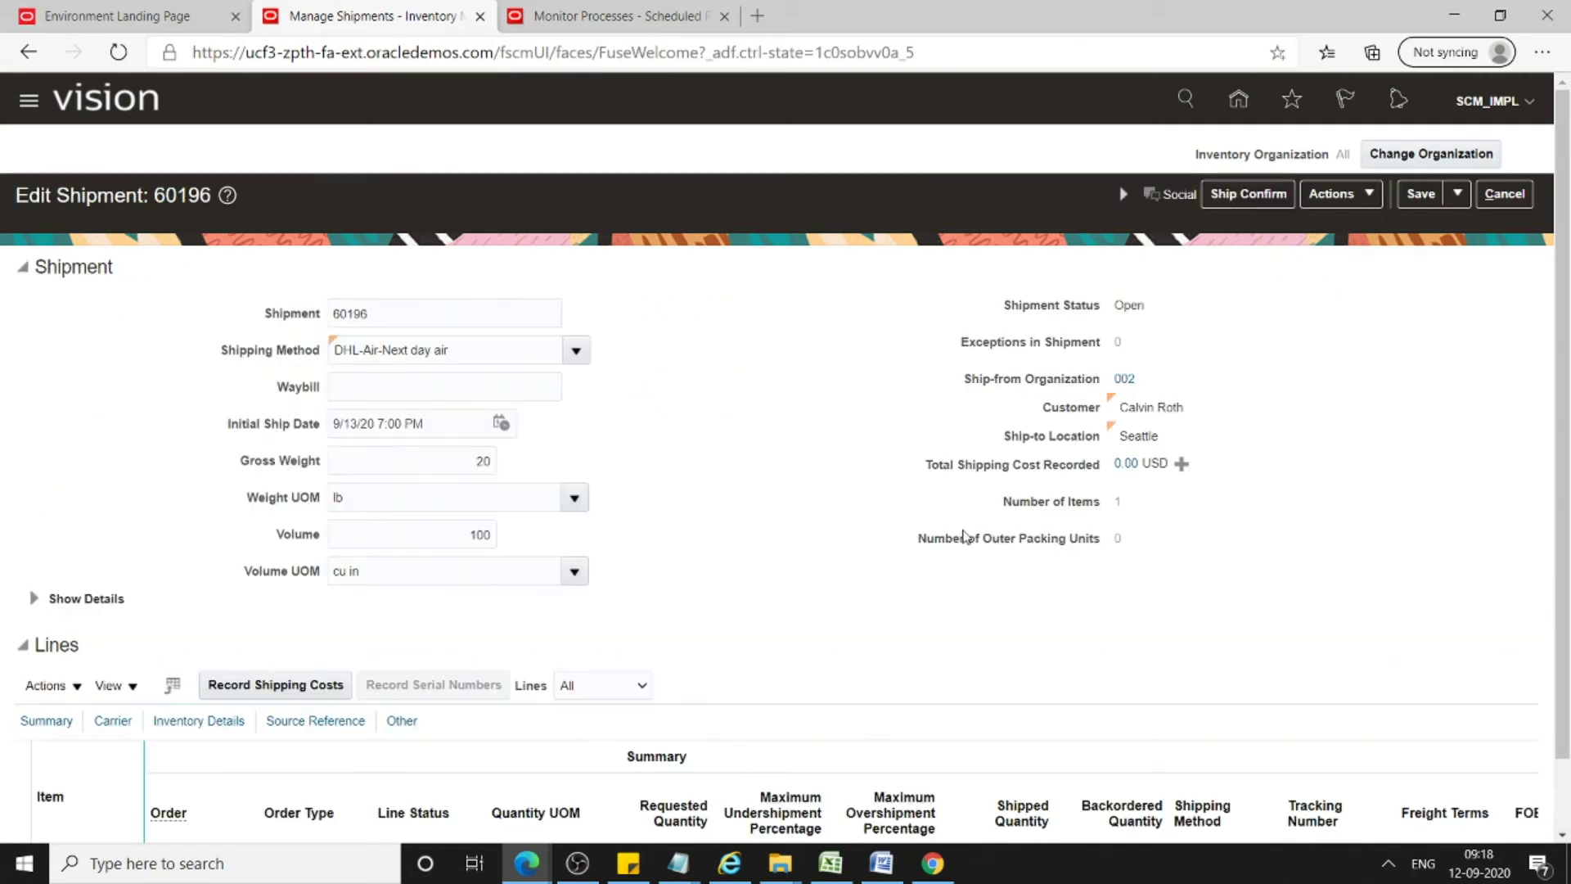
scroll(555, 573, "down", 1)
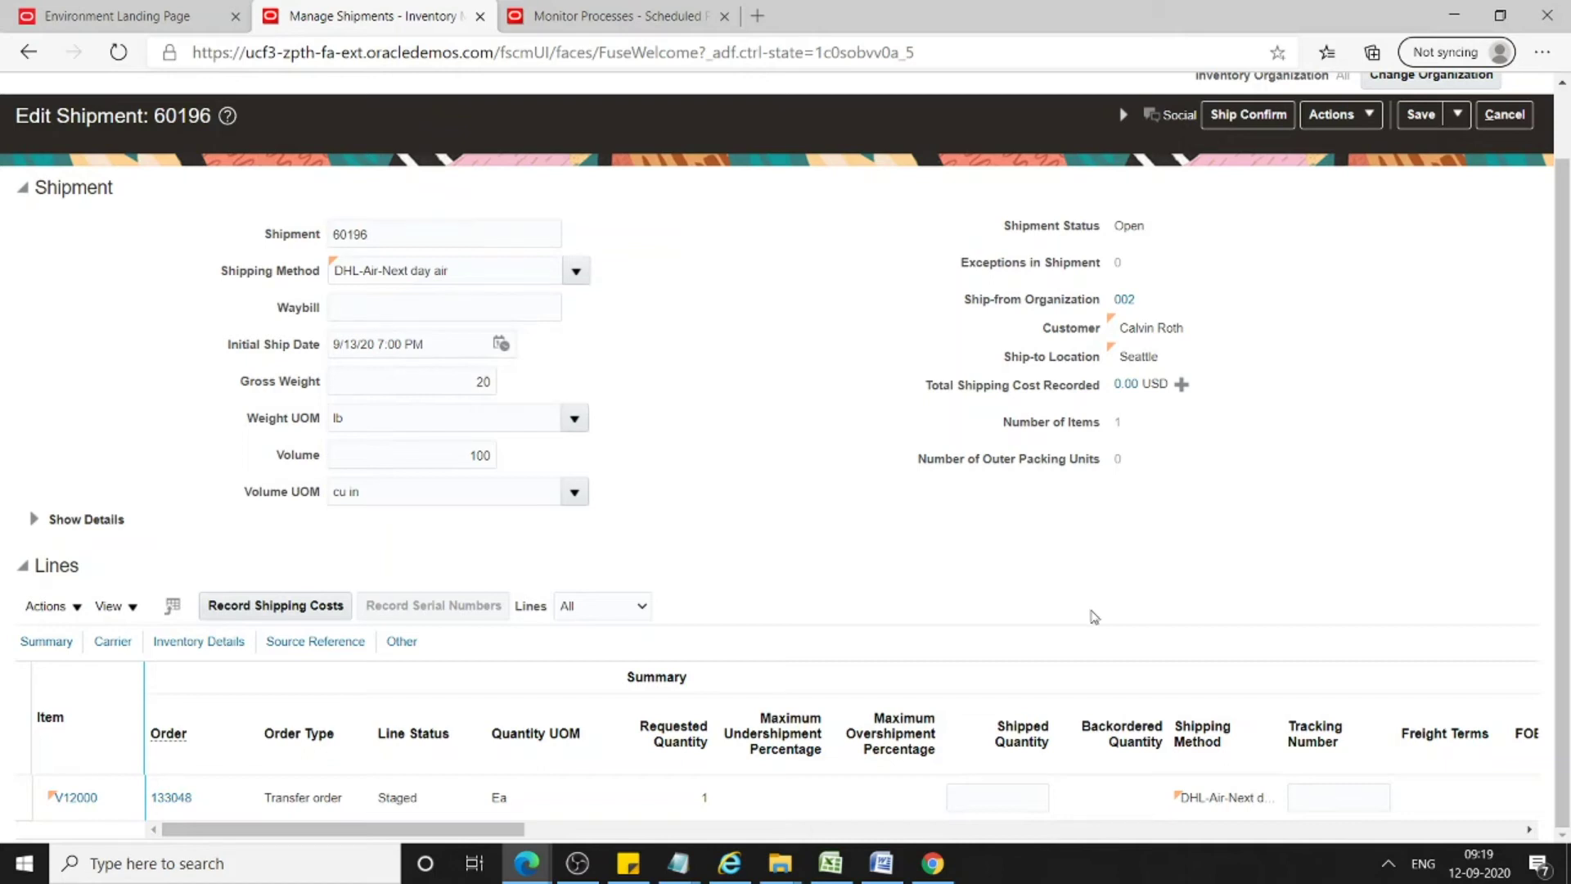
Ship confirm the open shipment from organization 002 and acknowledge the confirmation
scroll(1096, 618, "up", 1)
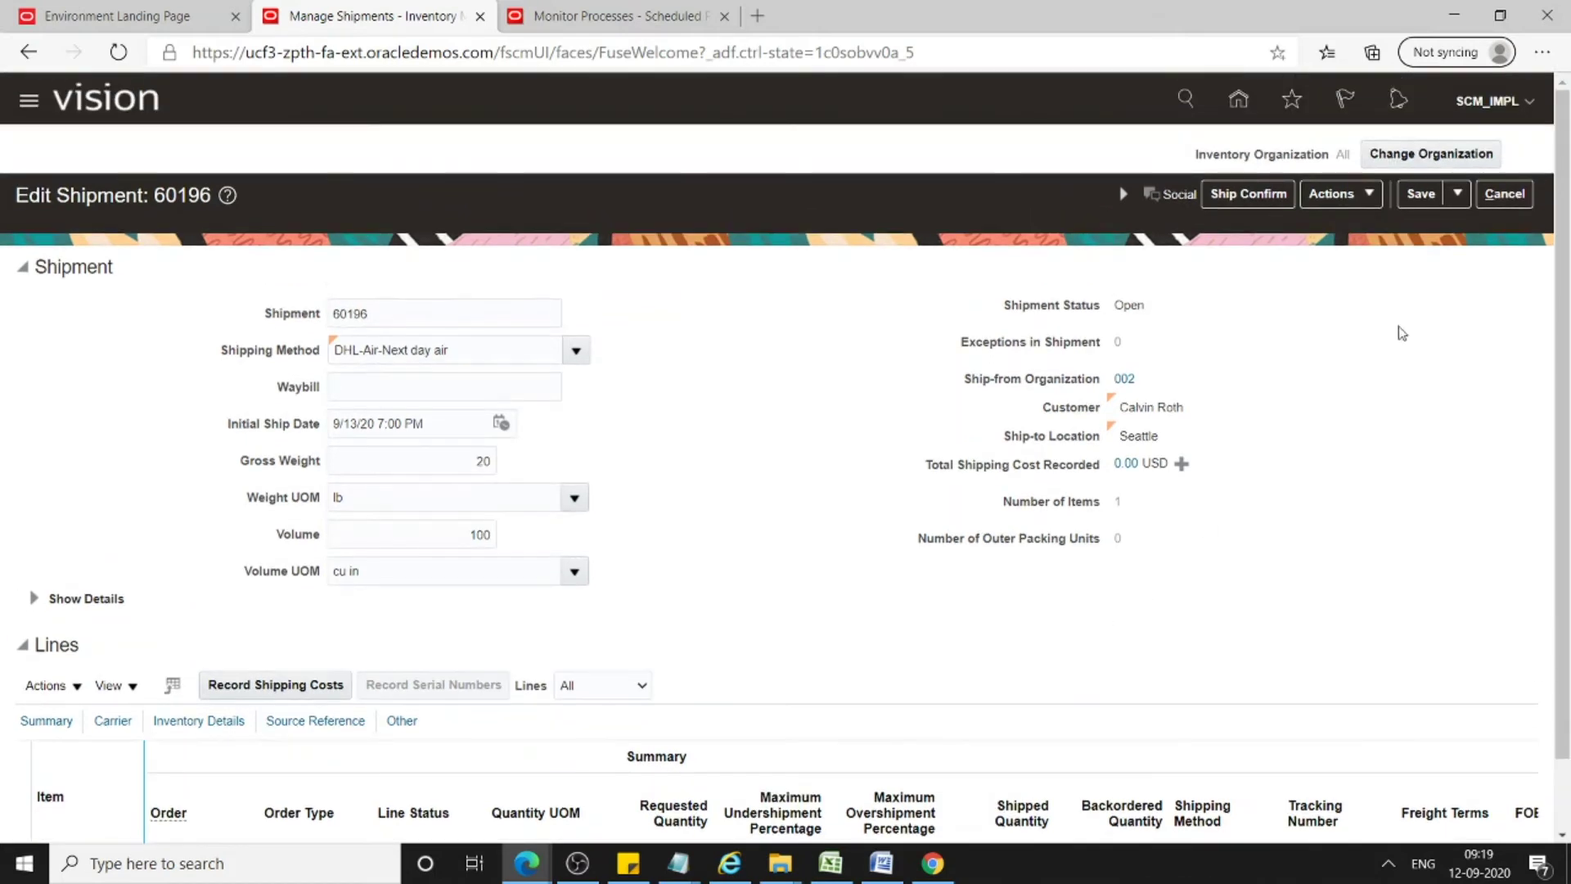
left_click(1275, 193)
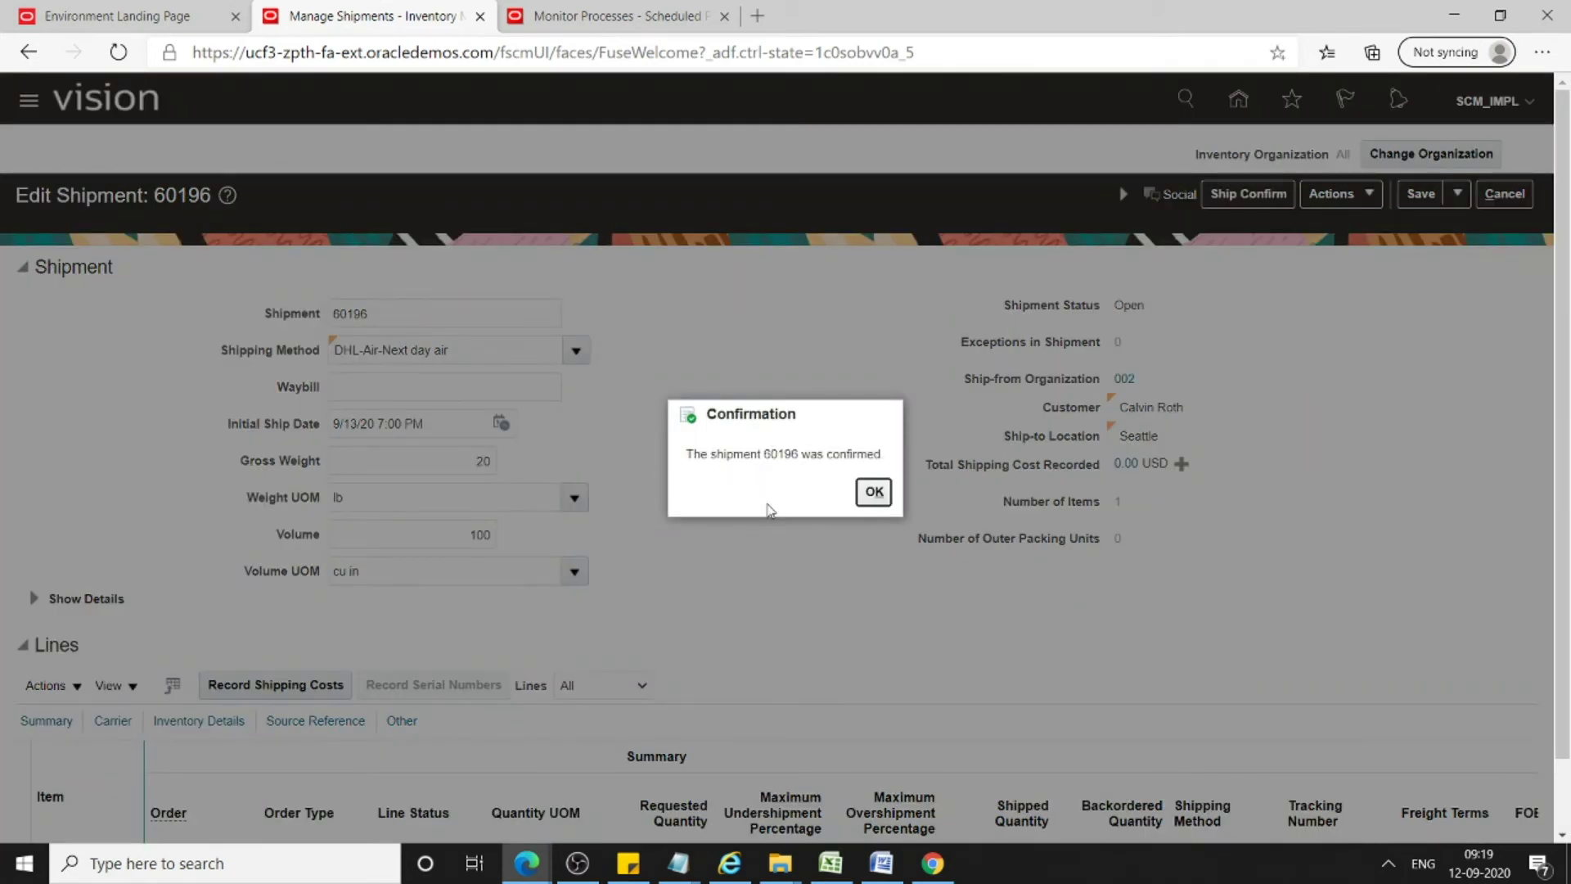
left_click(874, 493)
left_click(874, 494)
Switch to the Excel process outline and review the stages from Review Transfer Order through Receive Material
left_click(830, 863)
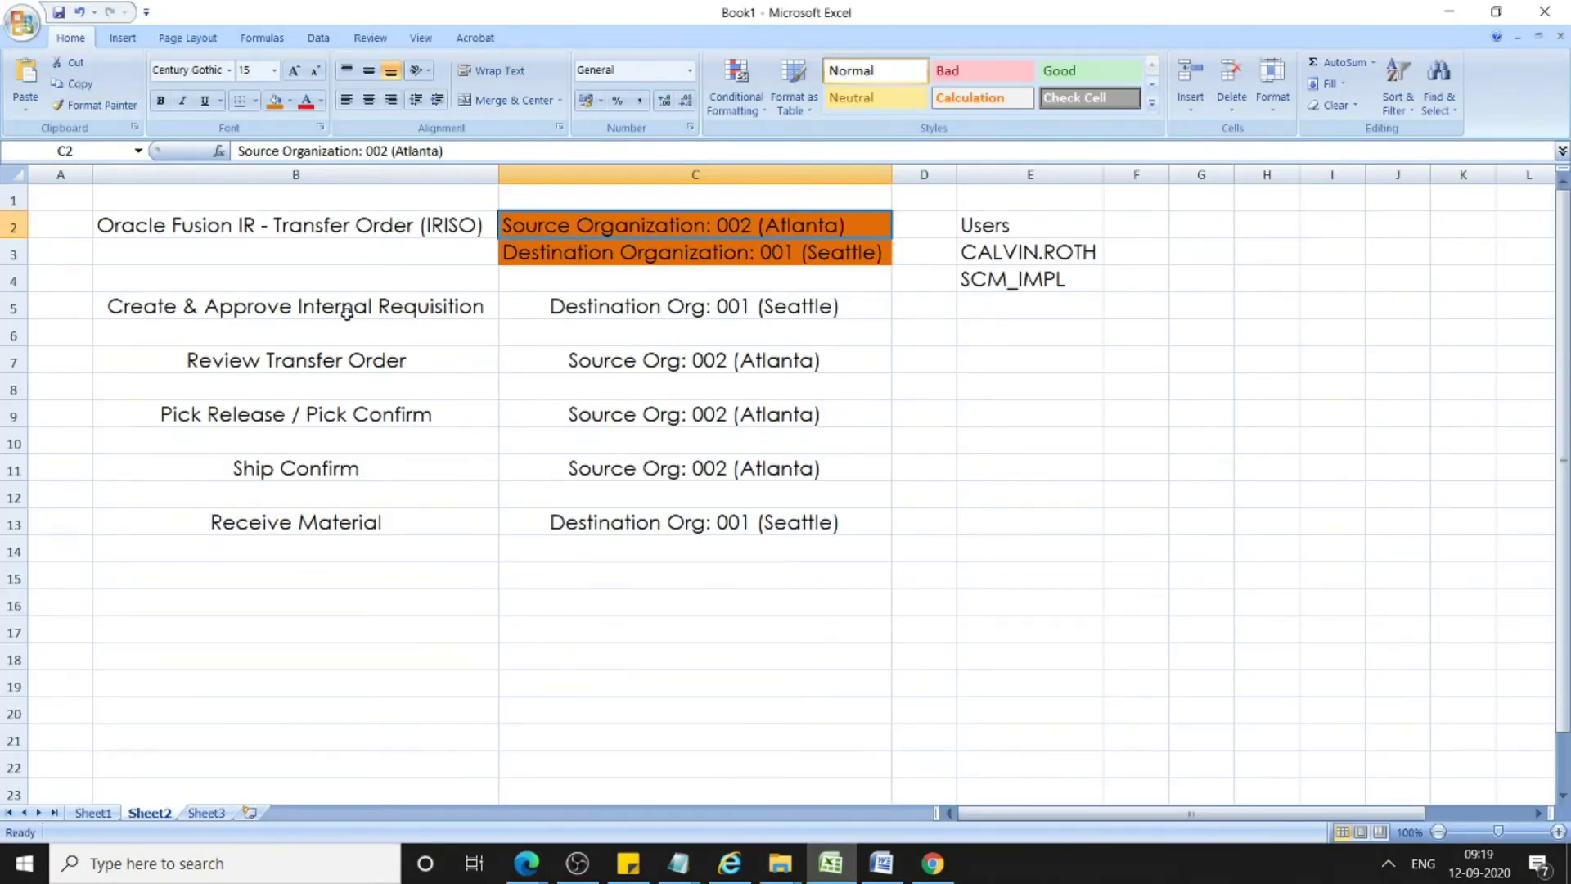
left_click(325, 362)
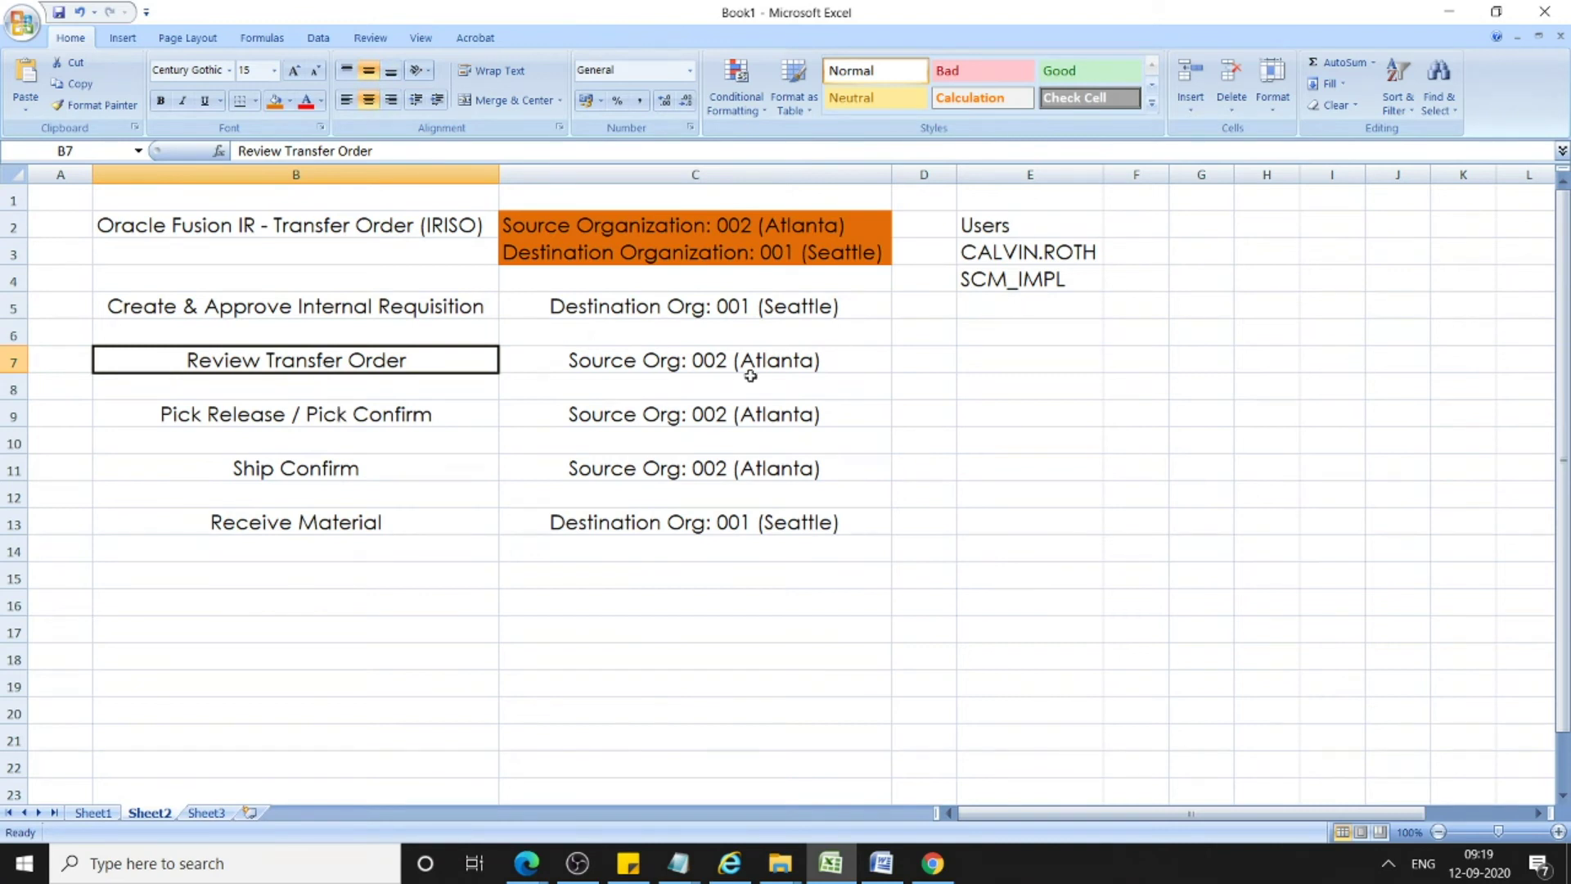
left_click(300, 417)
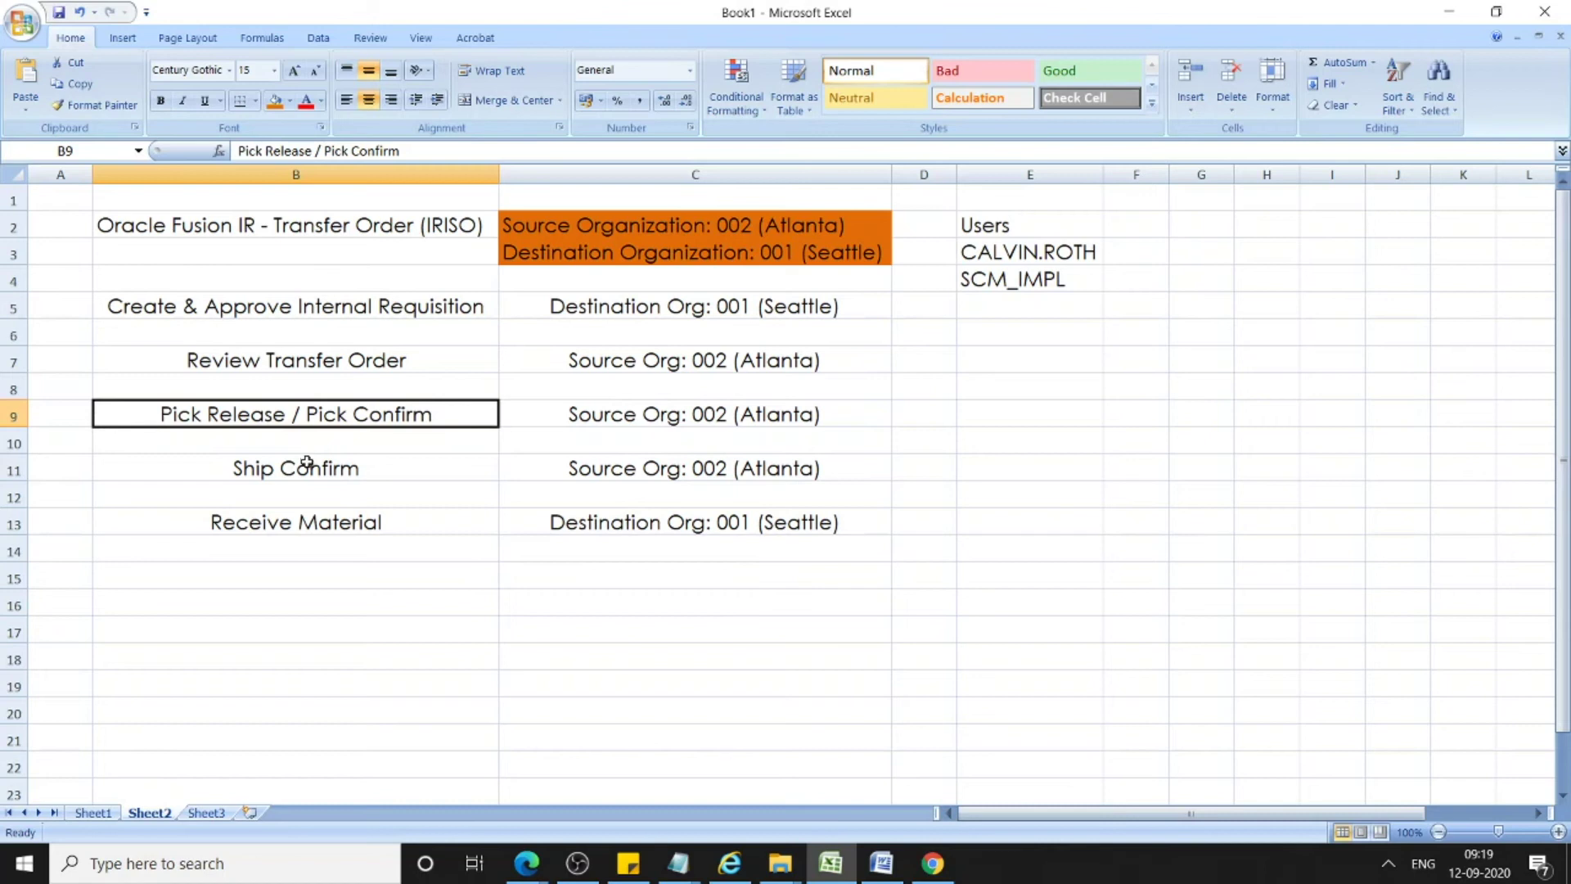
left_click(306, 464)
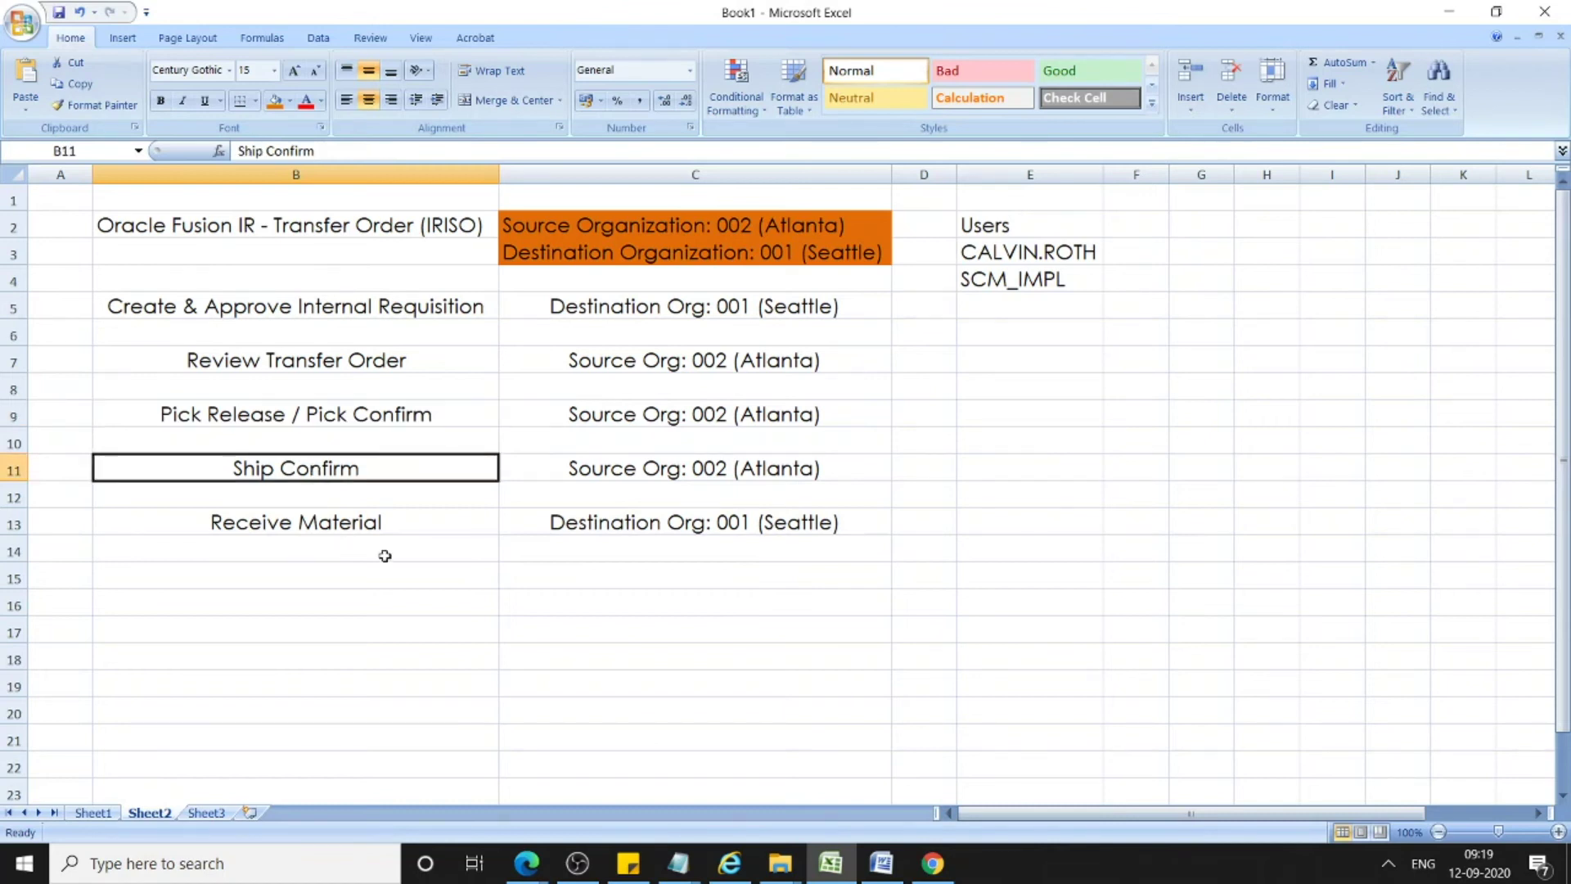
left_click(352, 530)
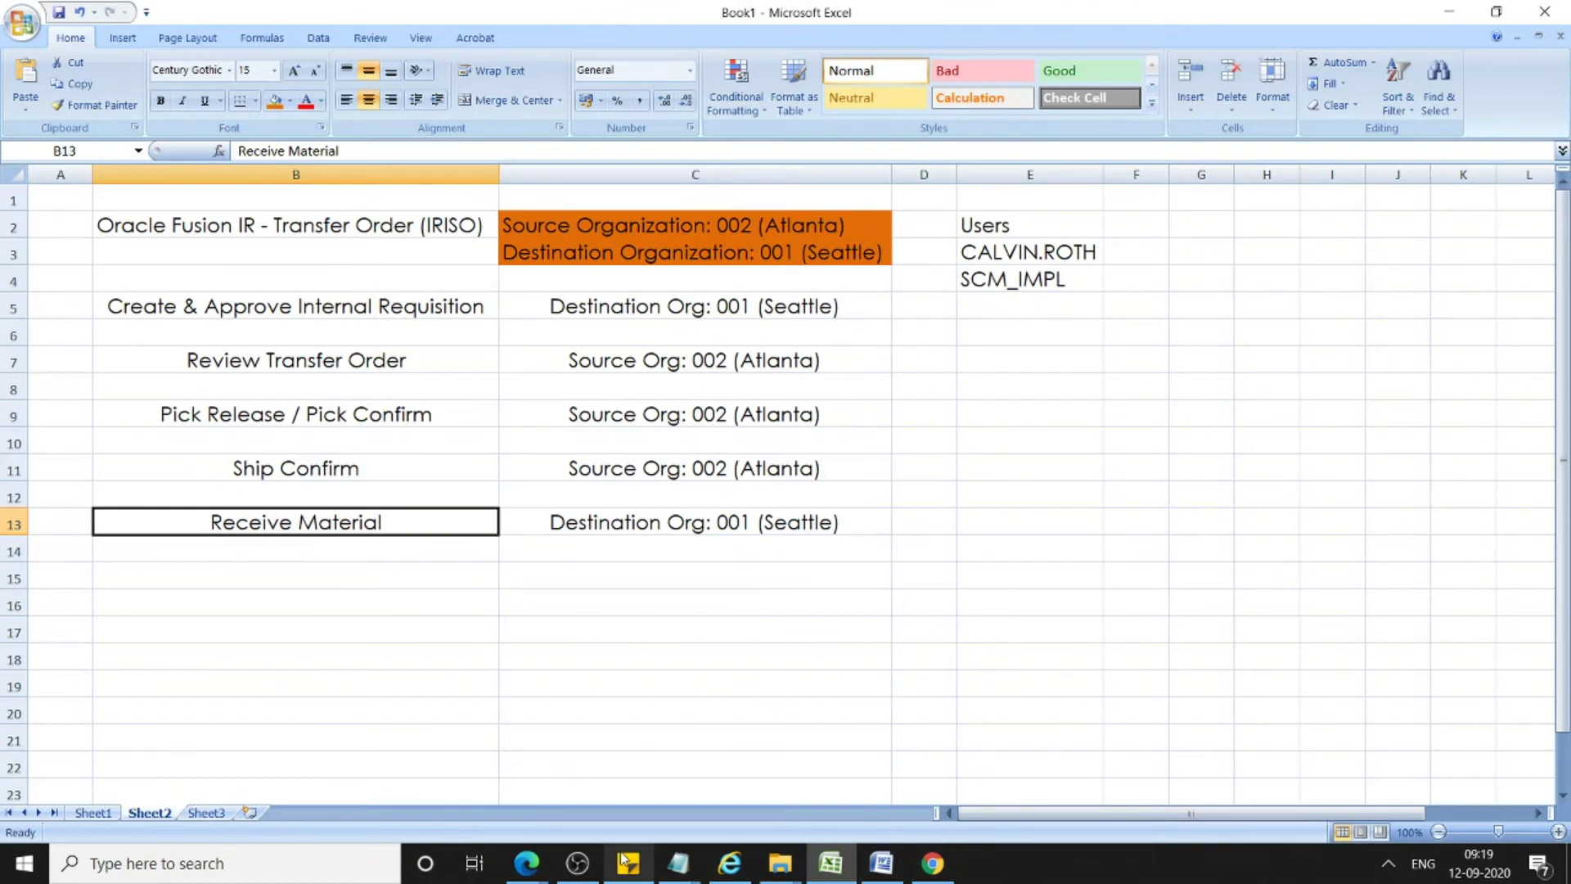
Return to the Edge browser, leave Manage Shipments and look at the Receipts tasks in Inventory Management
left_click(526, 863)
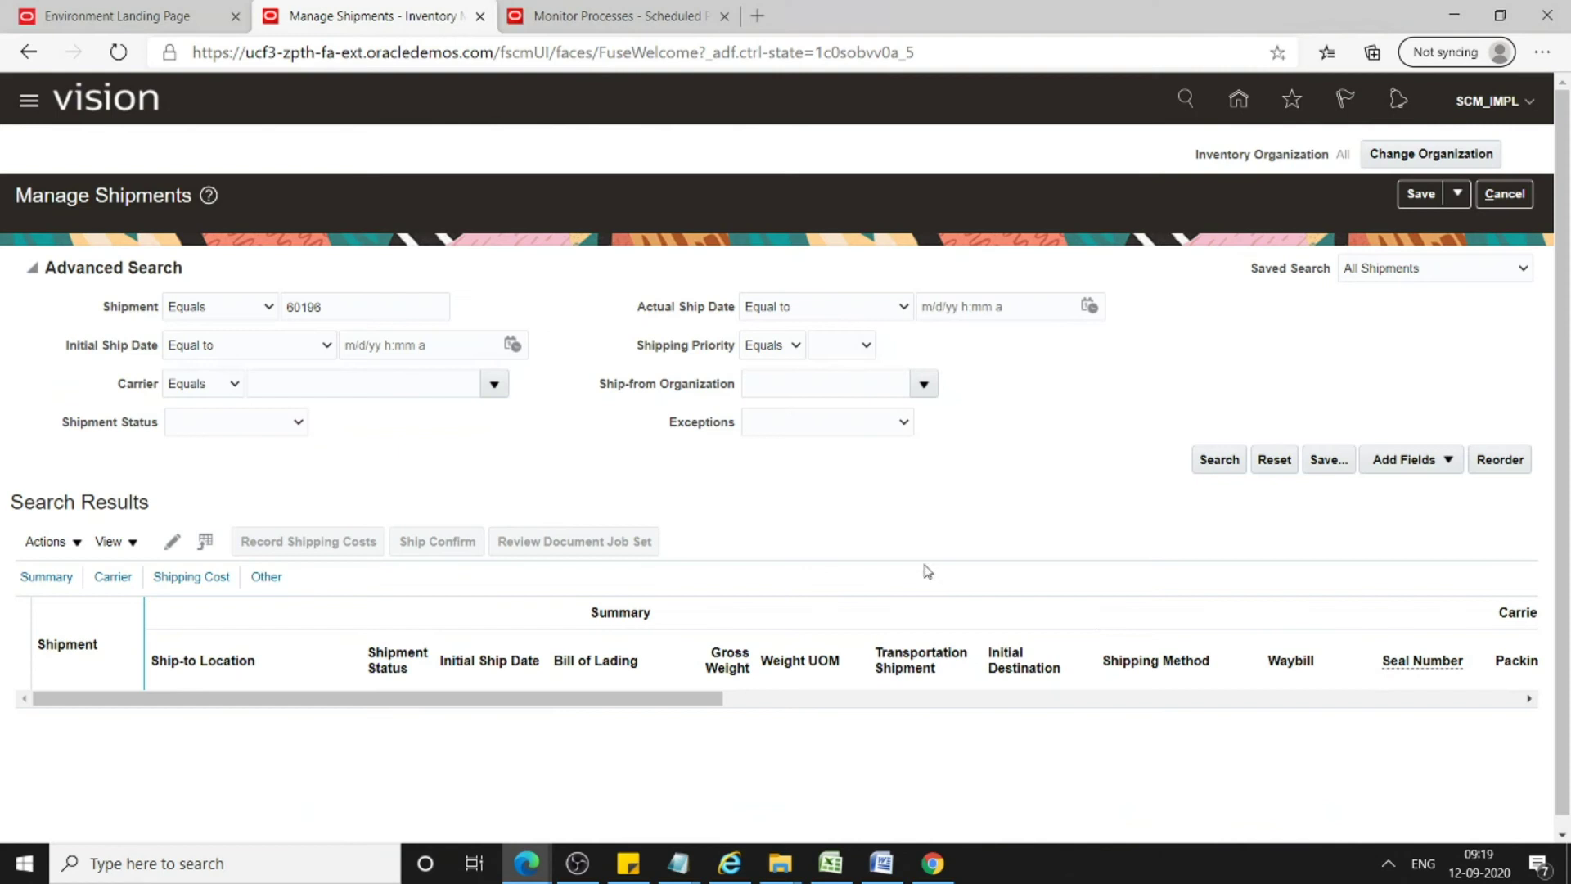
left_click(467, 776)
left_click(1505, 195)
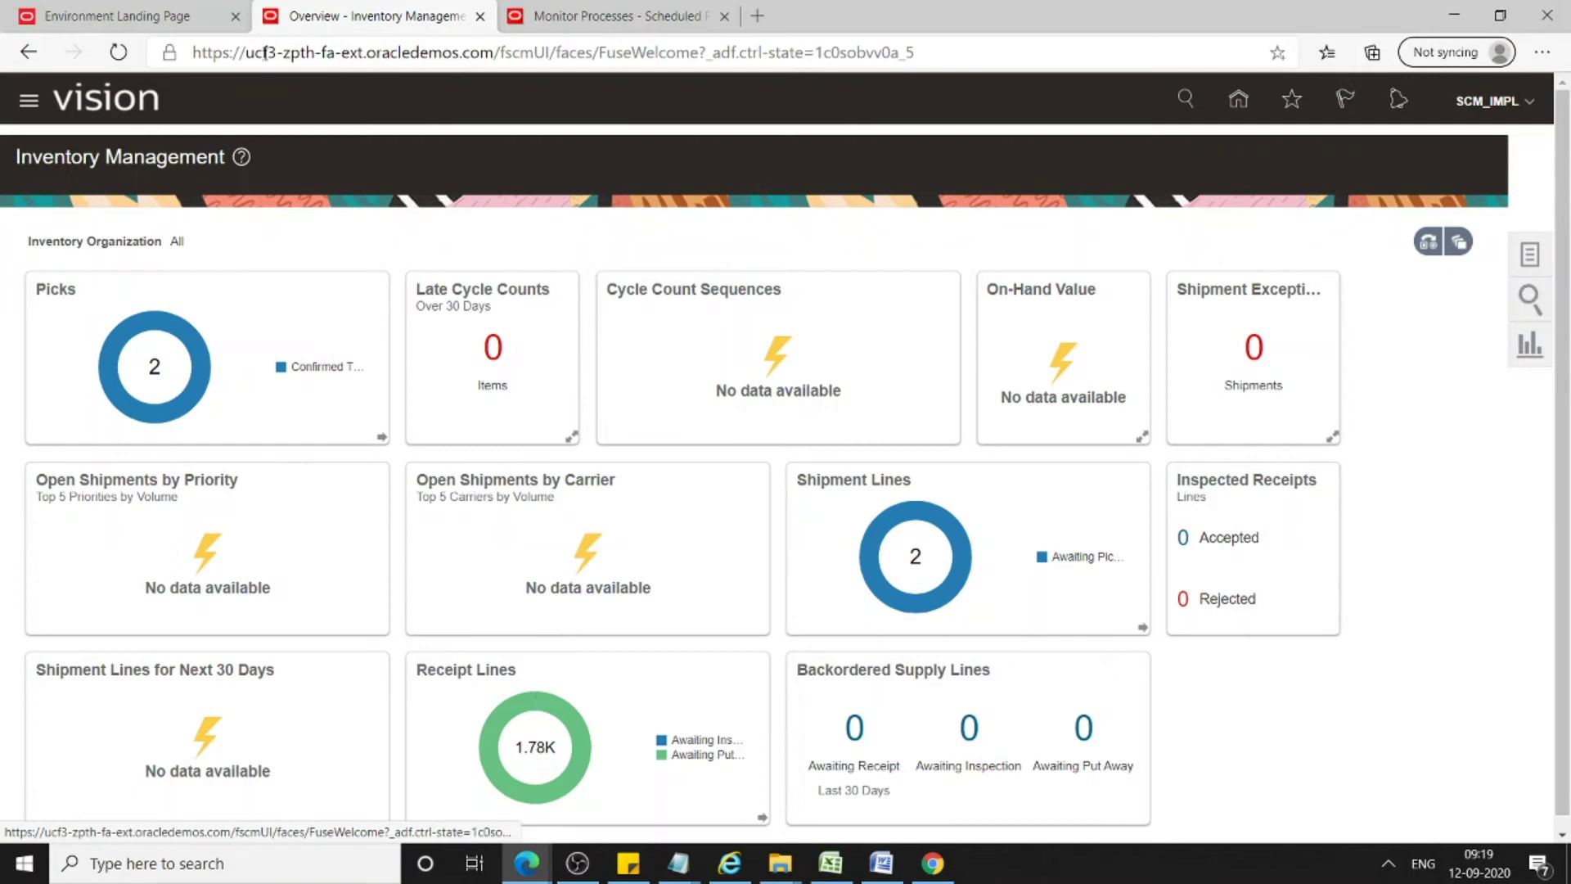
left_click(1528, 295)
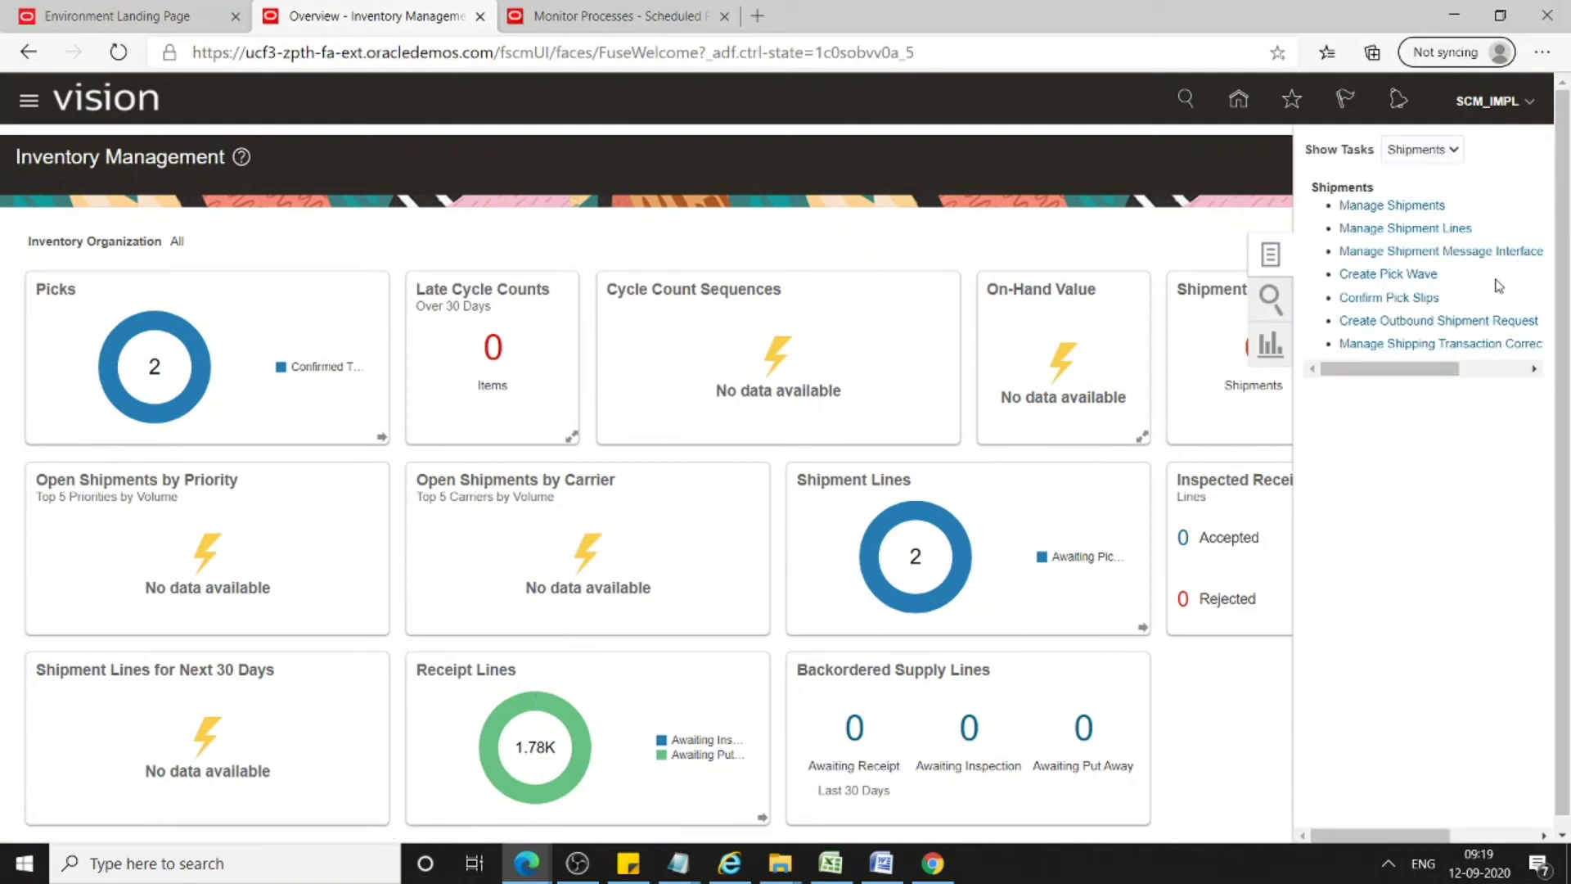
left_click(1453, 150)
left_click(1409, 315)
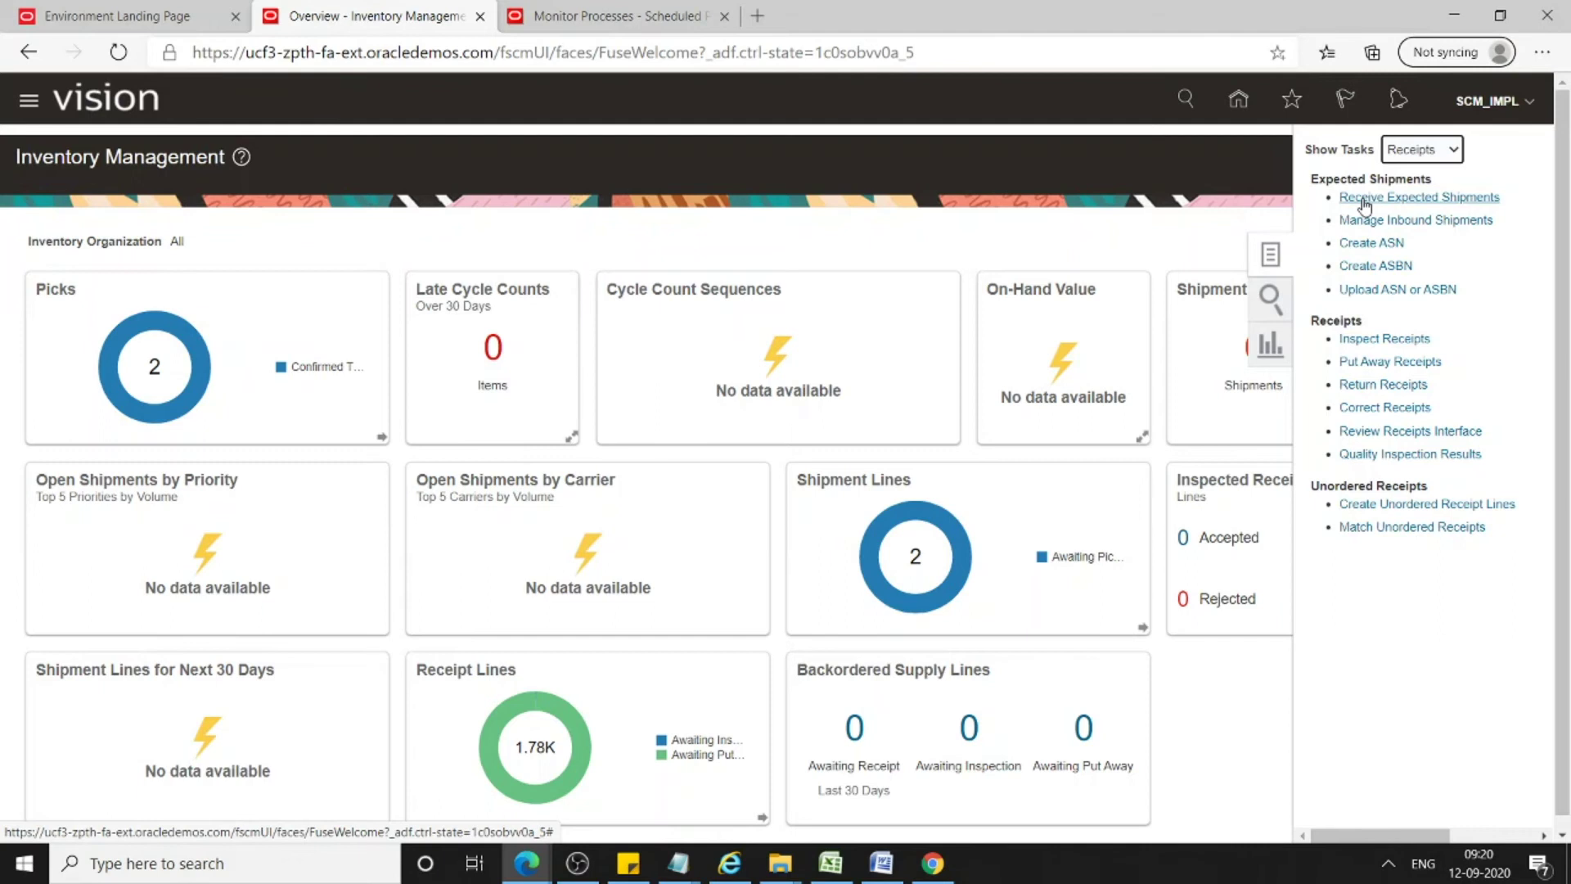
left_click(1068, 230)
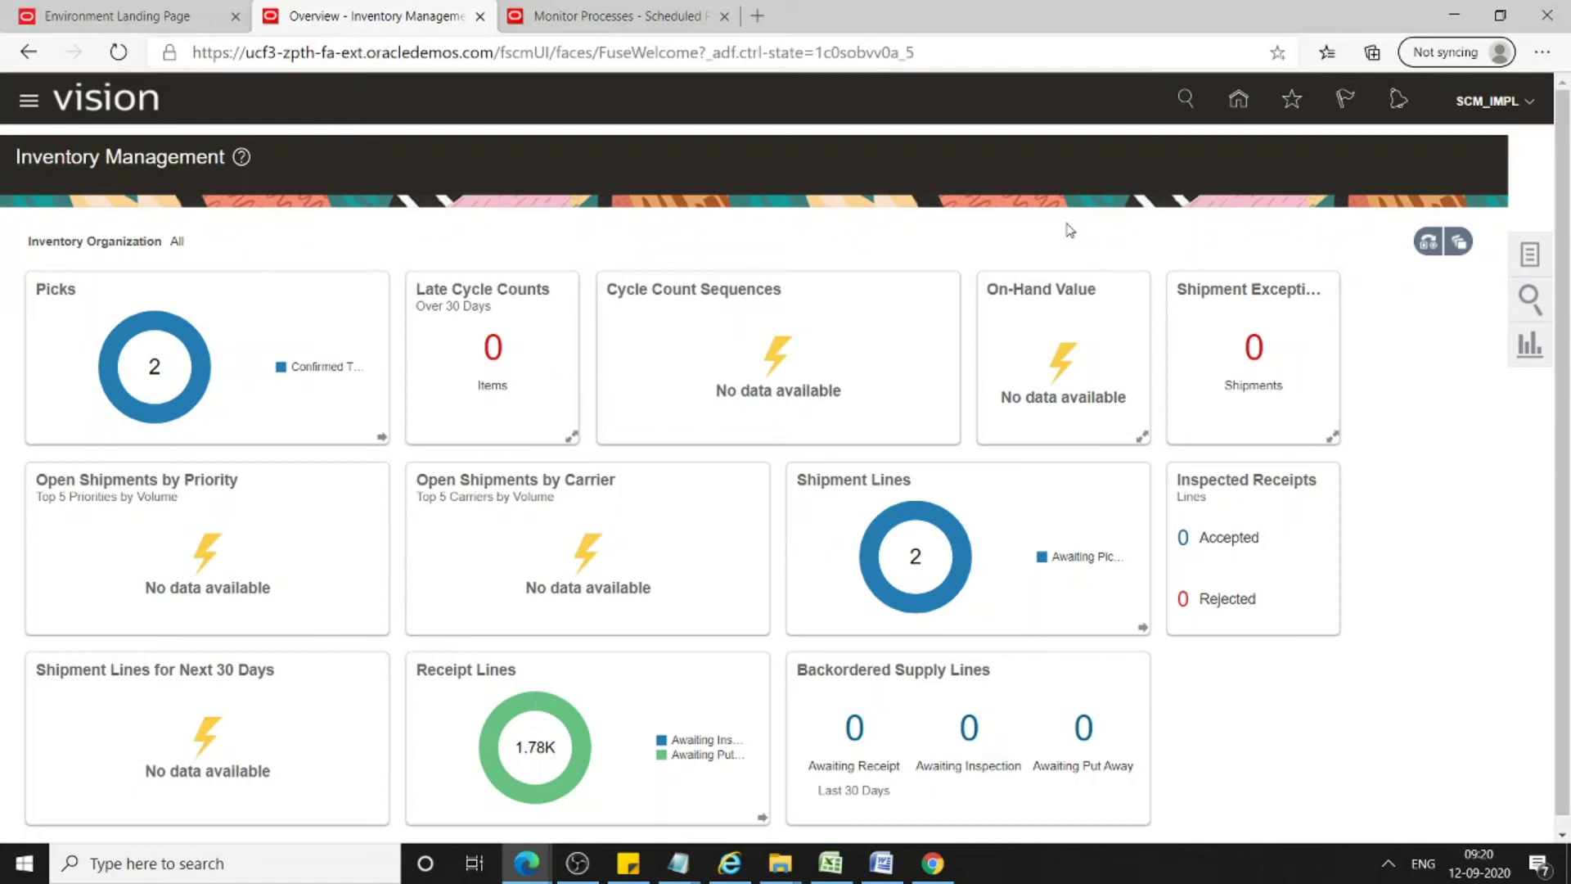
Switch to the procurement manager's Chrome session, open My Receipts from the home page and check the numbers noted in Notepad
left_click(933, 863)
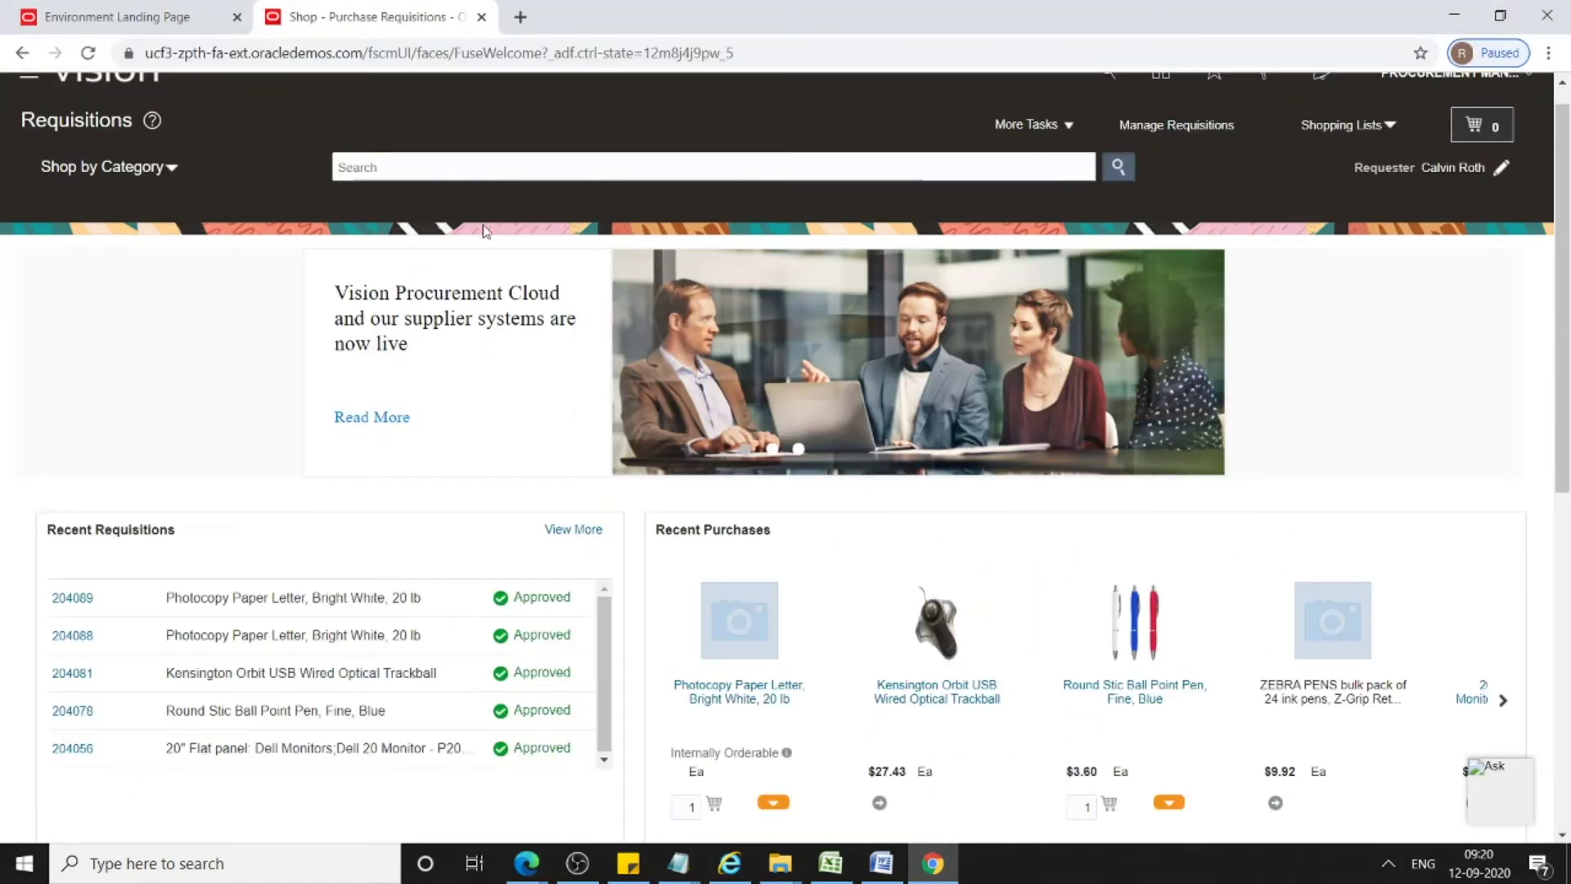
scroll(994, 319, "up", 1)
left_click(1159, 103)
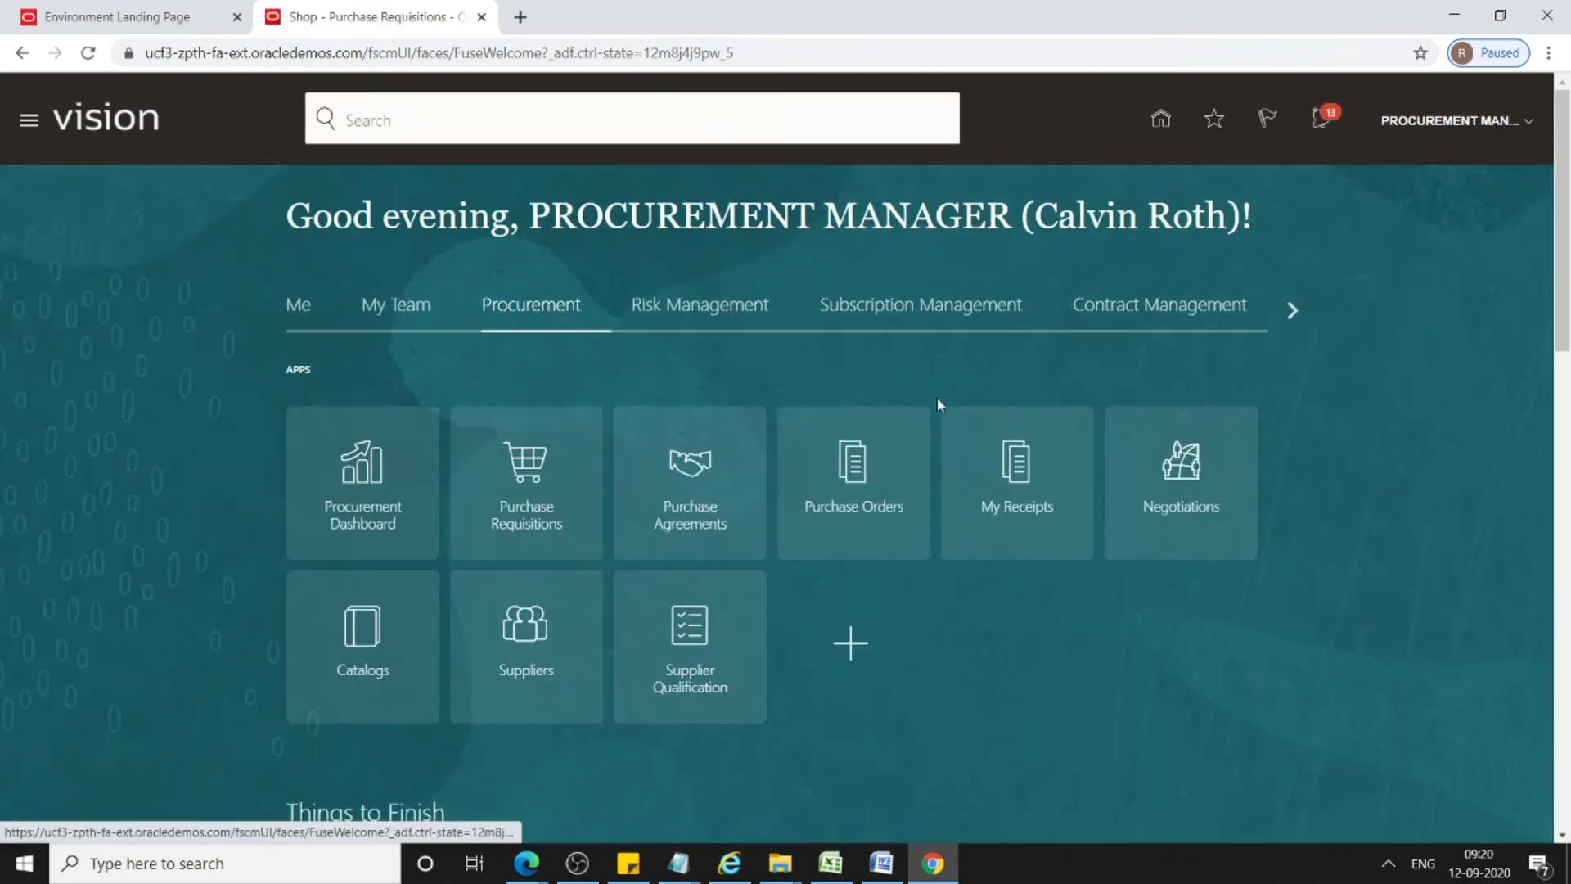
left_click(1033, 514)
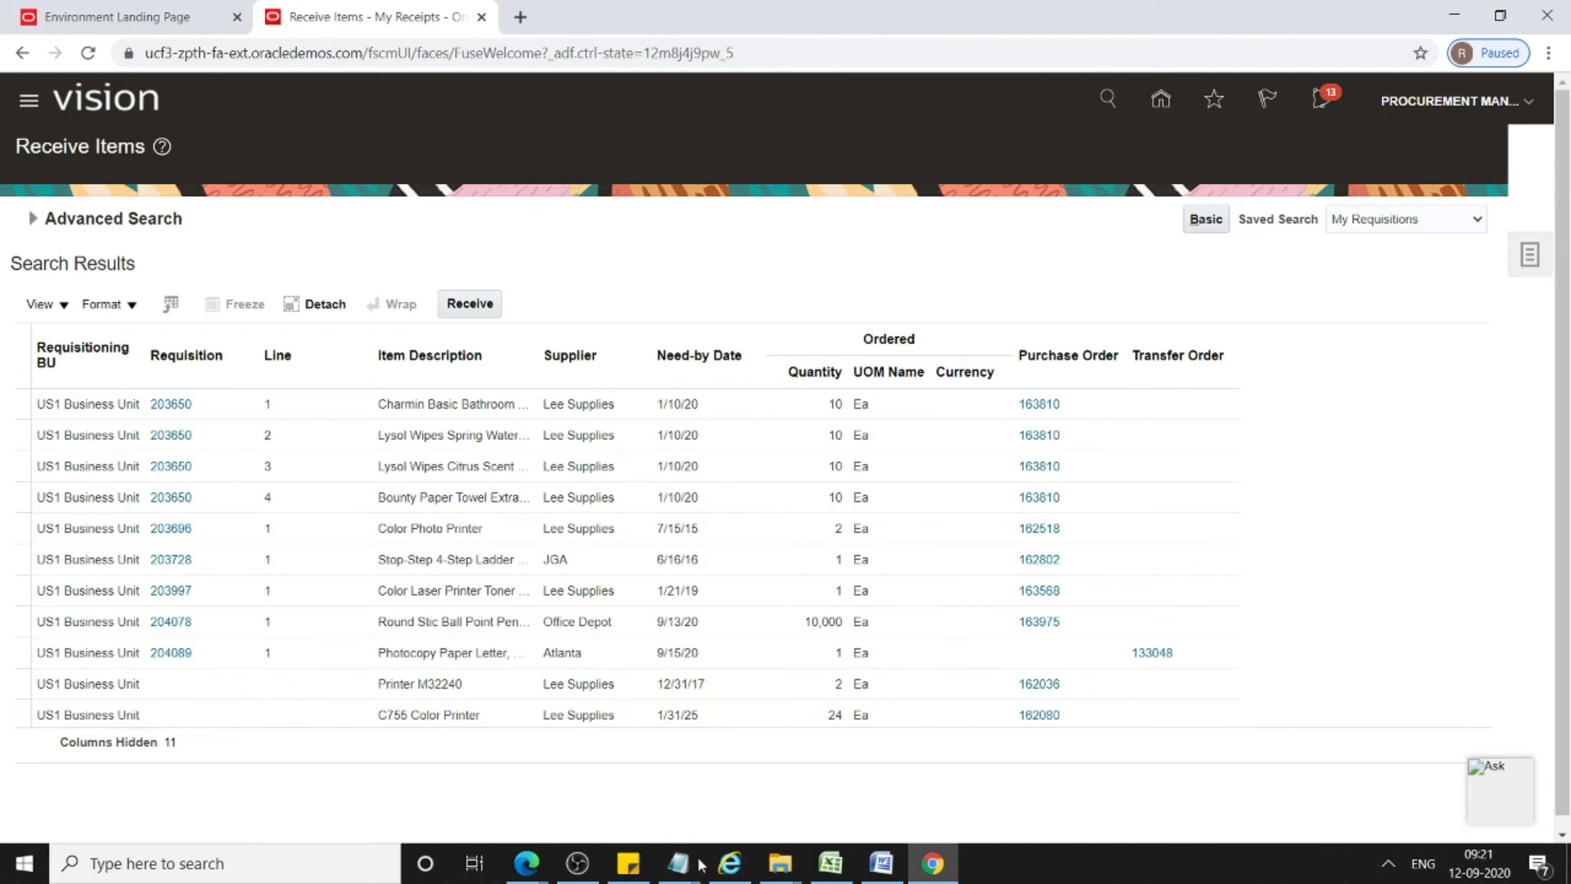
mouse_move(693, 865)
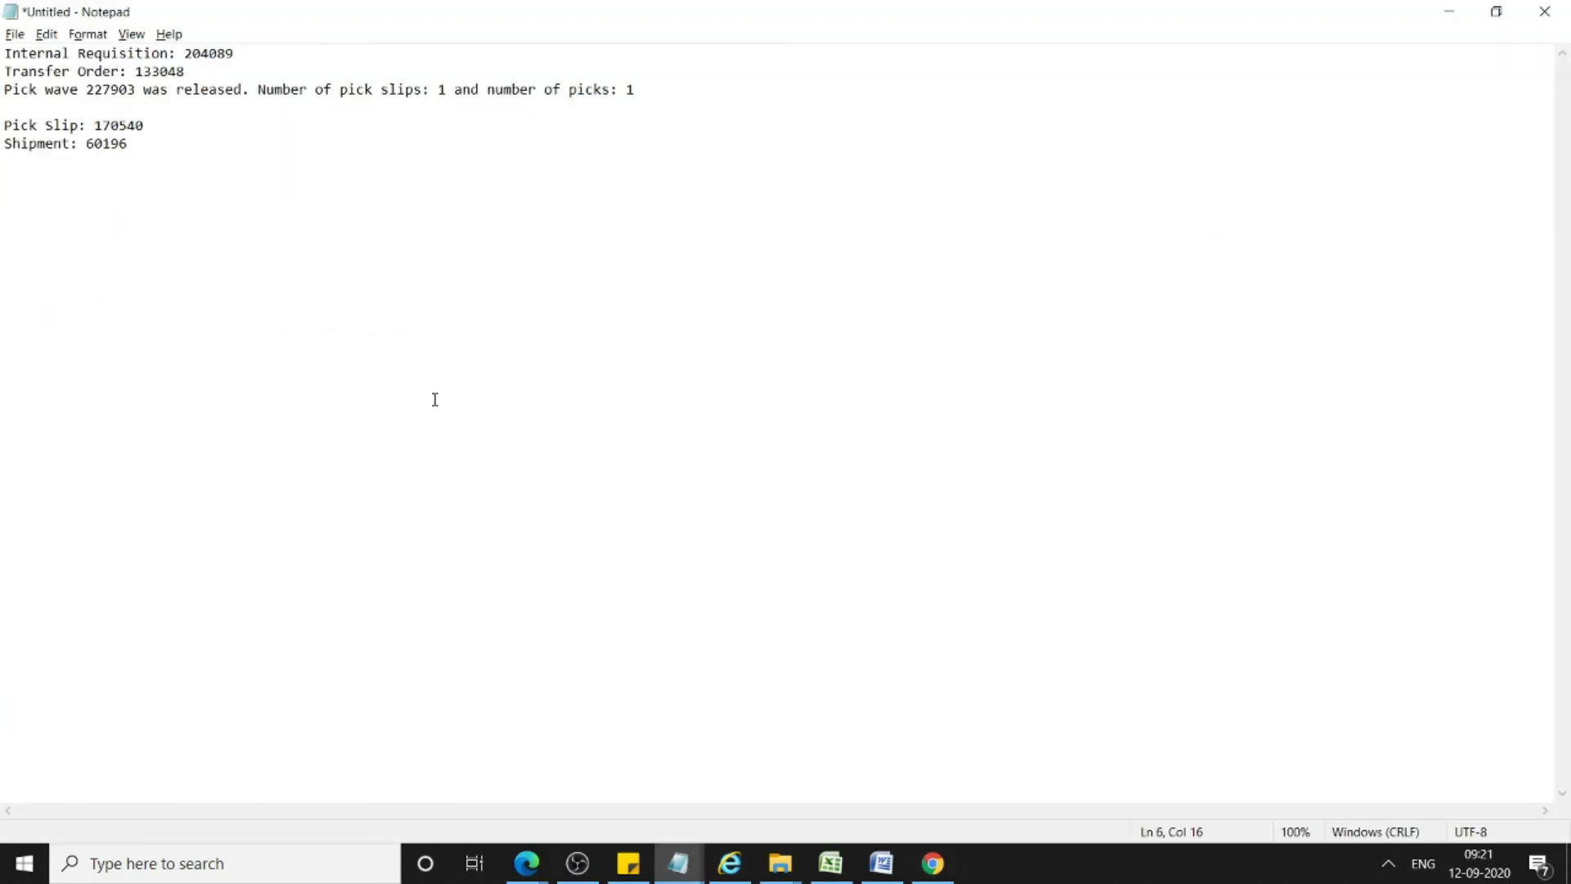
left_click(1449, 11)
Reopen My Receipts from the home page and start receiving the photocopy paper requisition line supplied by Atlanta
left_click(1161, 100)
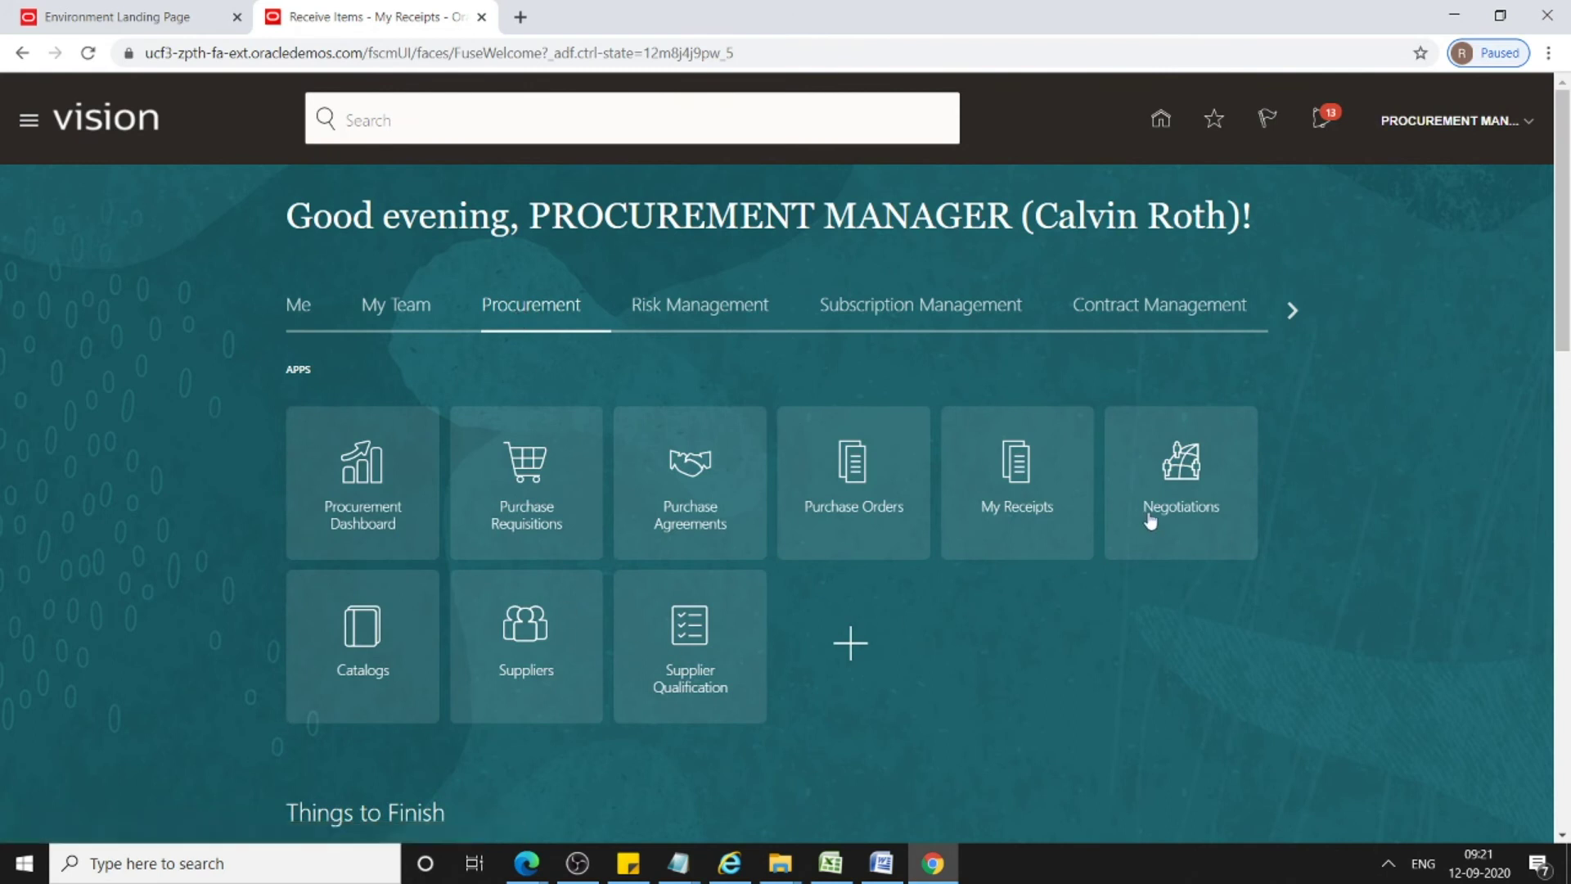
left_click(1005, 476)
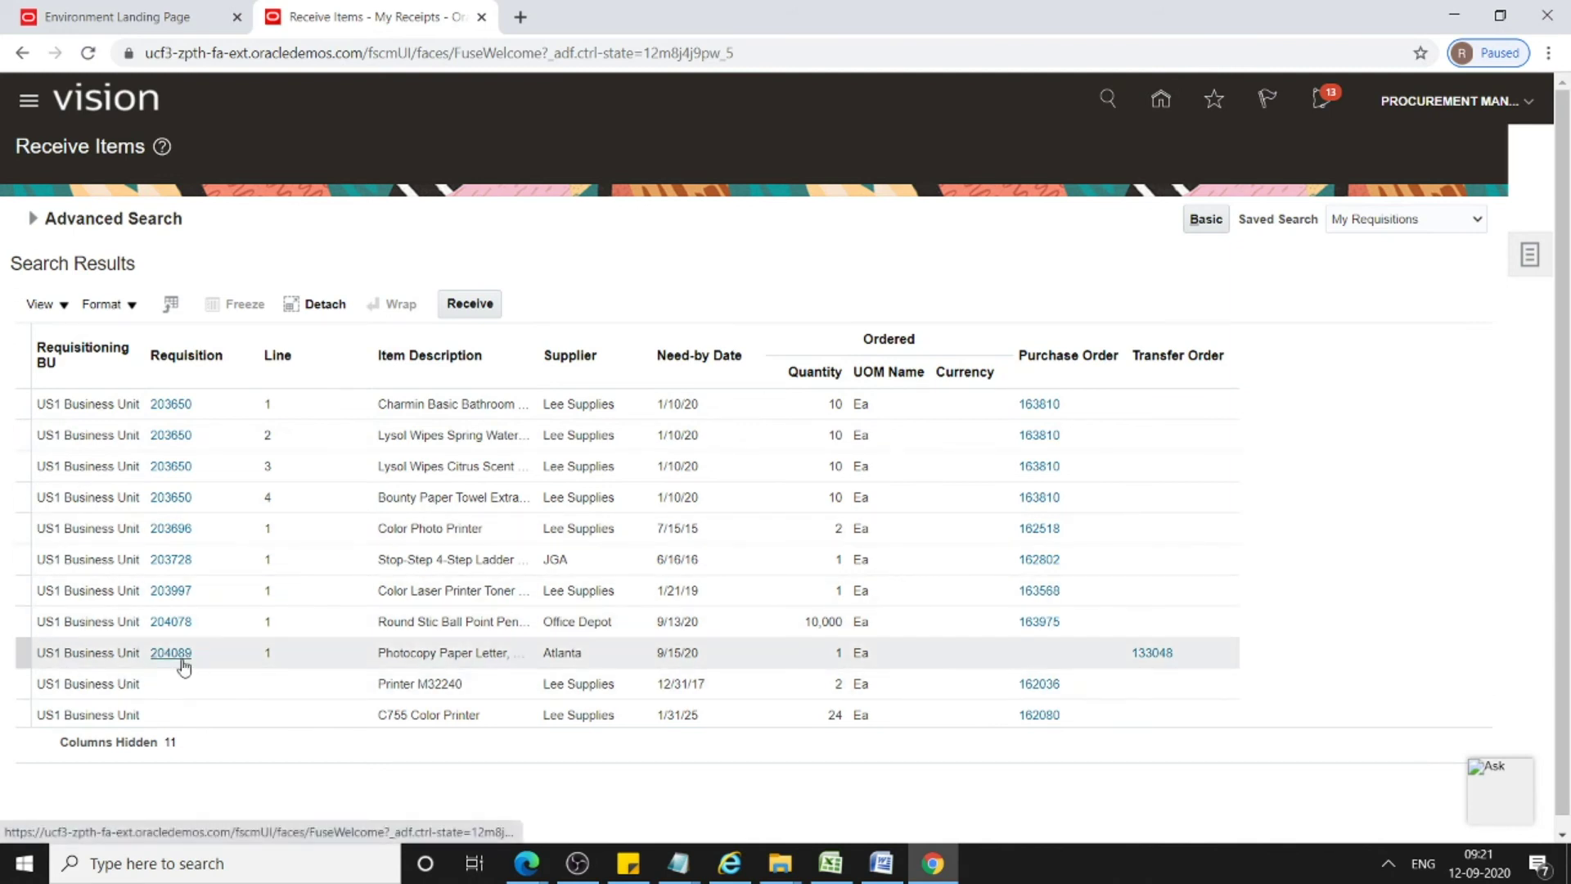
left_click(14, 653)
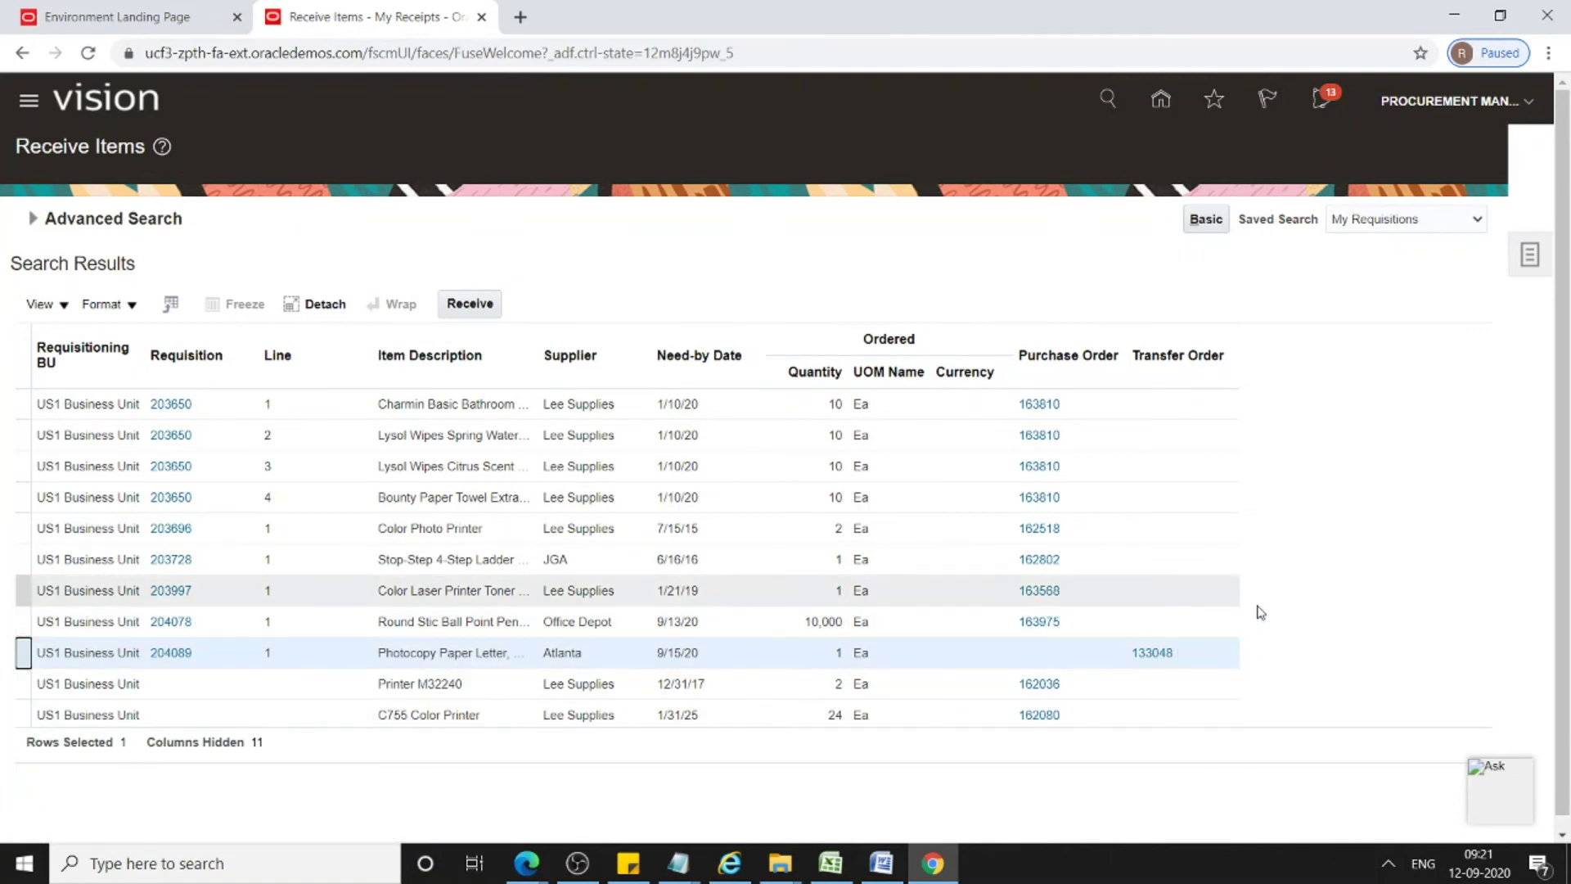
left_click(471, 304)
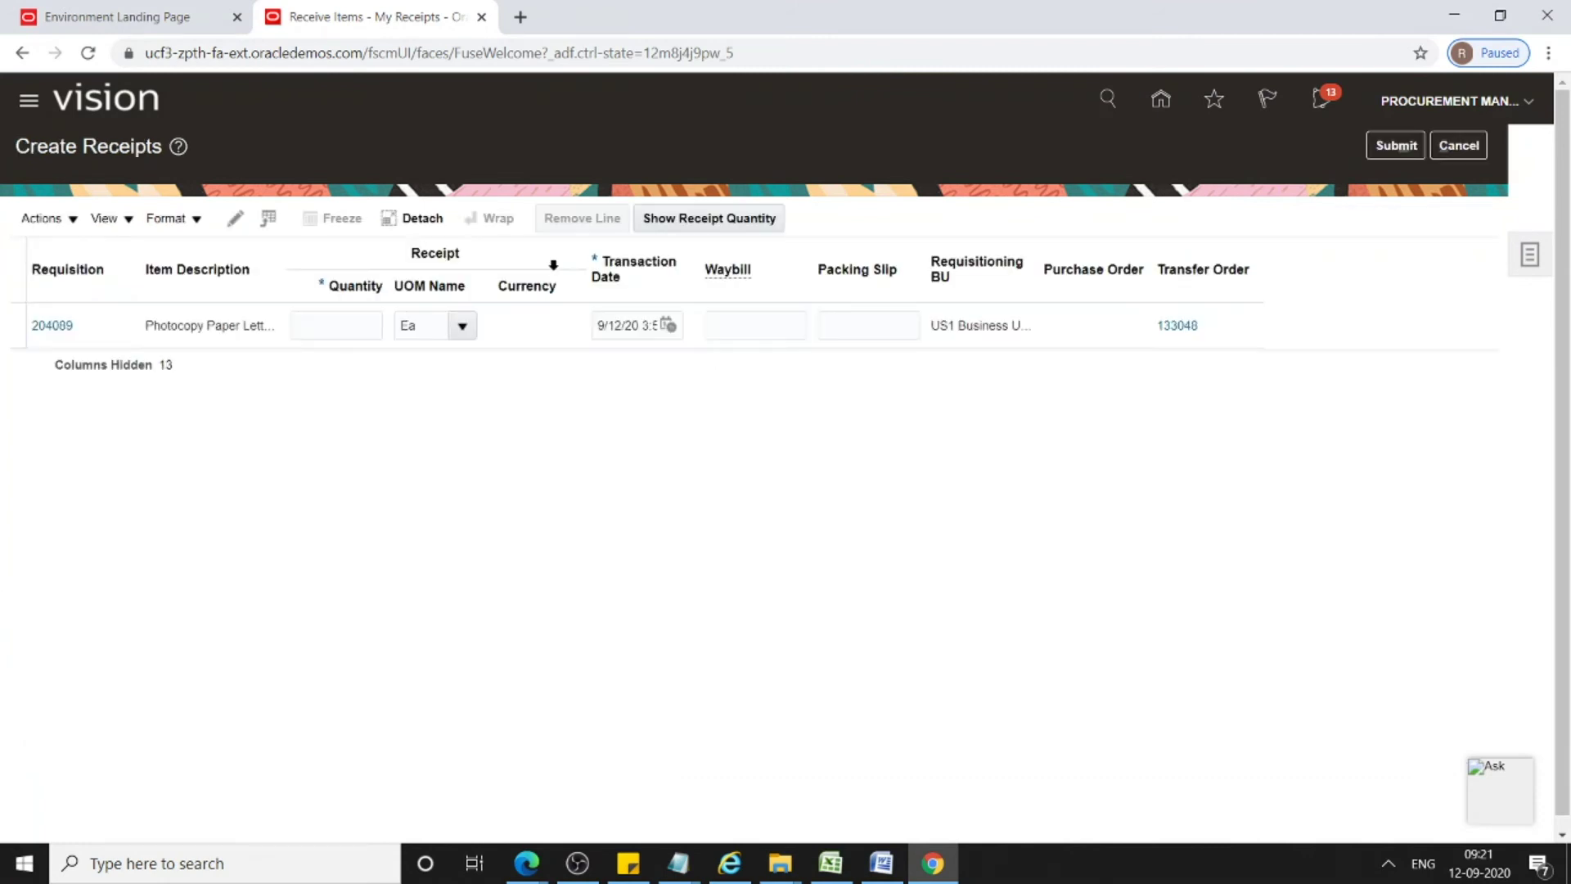
Set the receipt quantity to 1, leave Waybill and Packing Slip empty, and submit the receipt
left_click(334, 331)
type("1")
key("Tab")
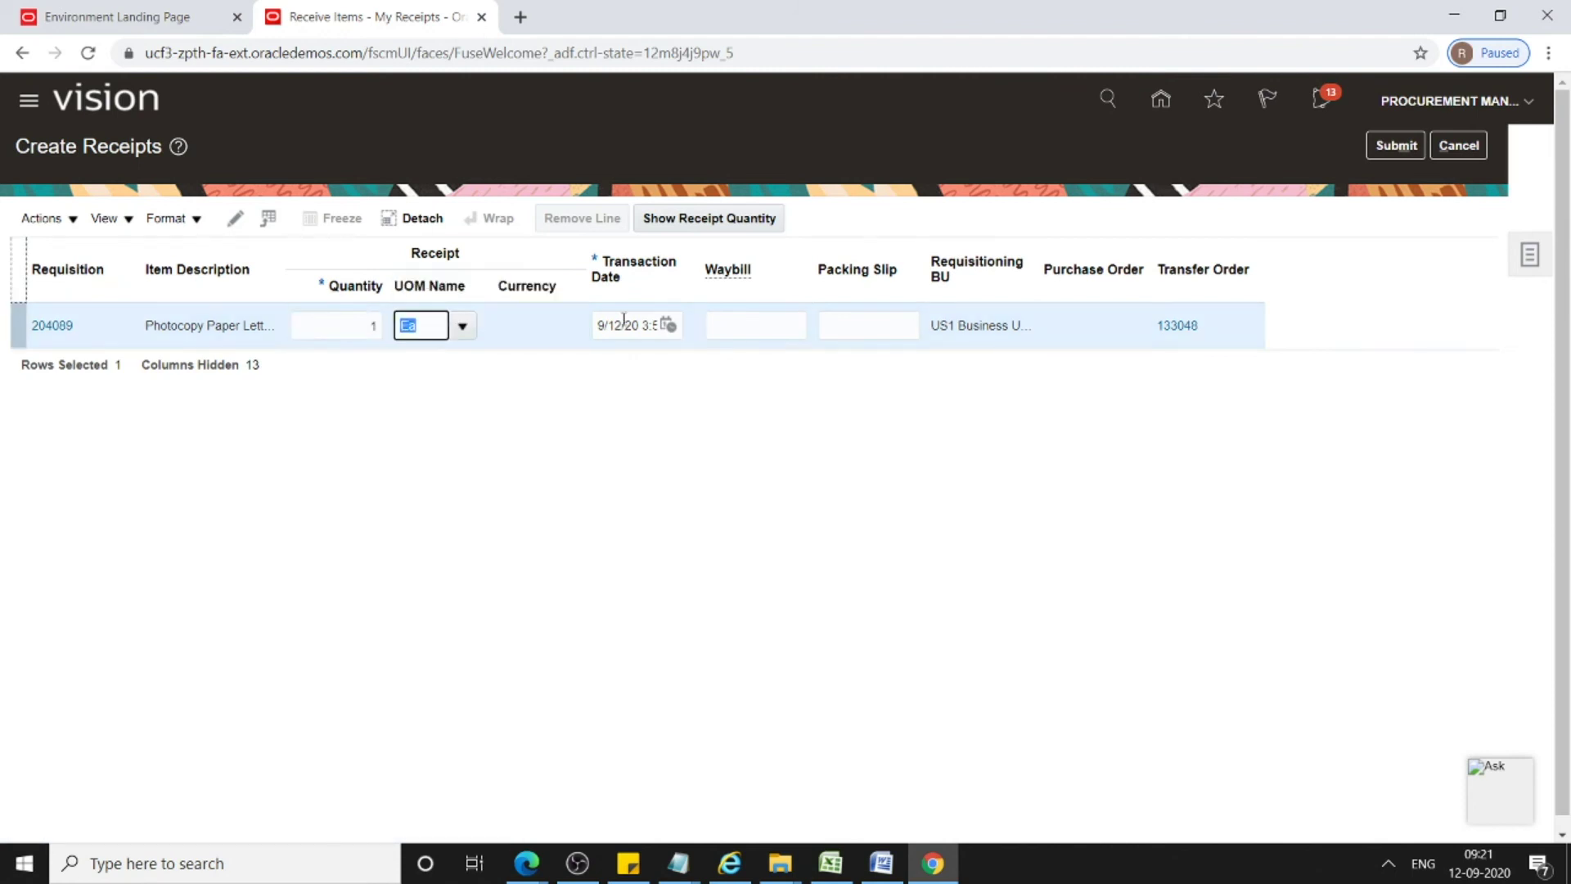
left_click(760, 327)
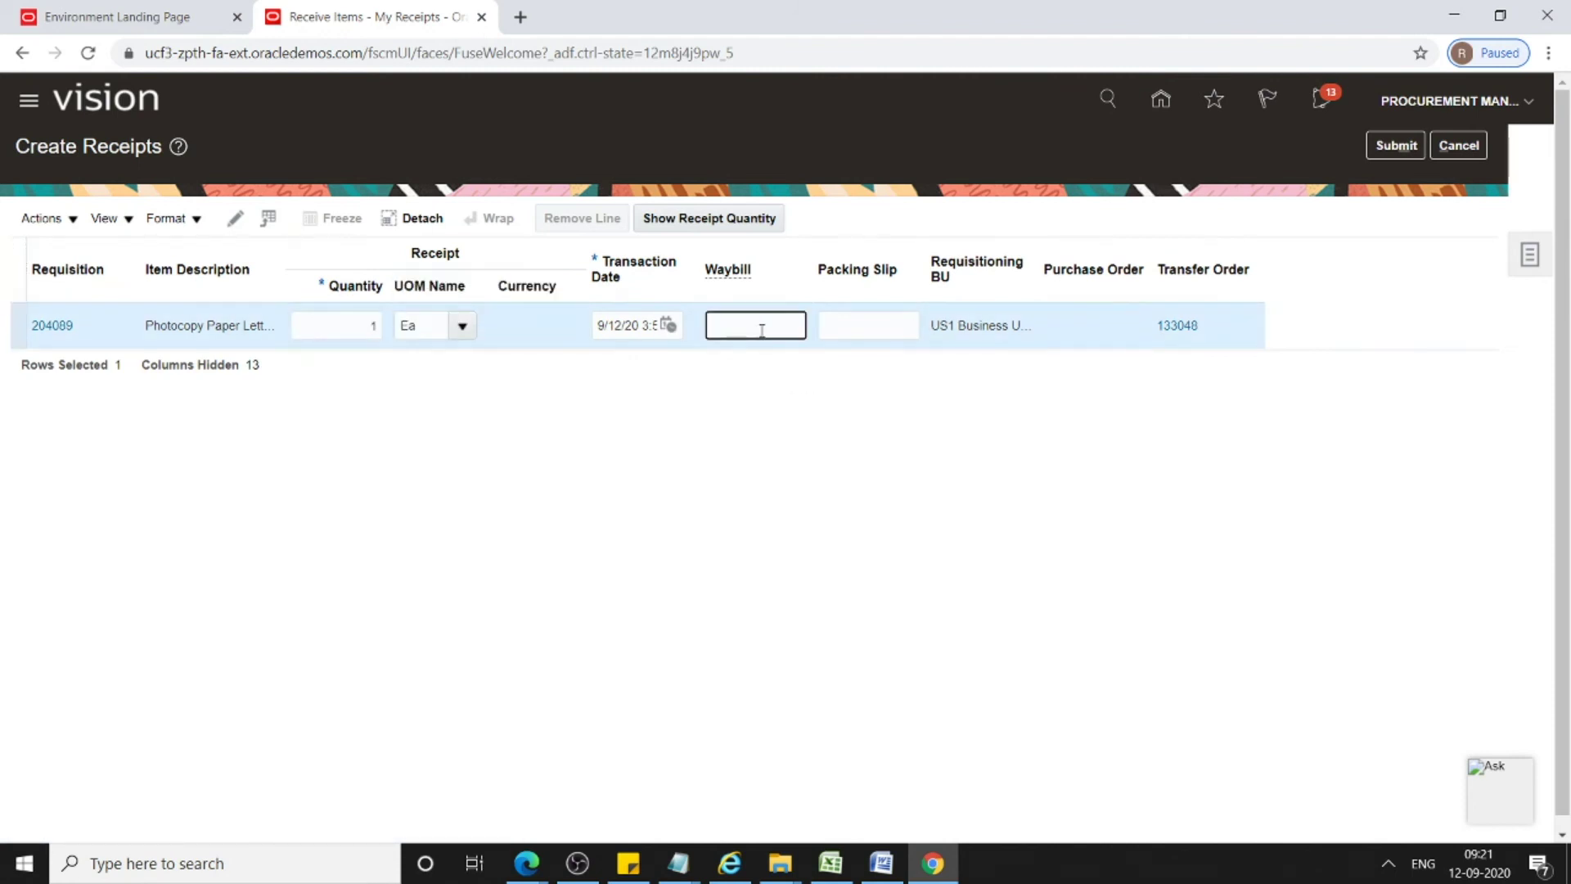
left_click(844, 324)
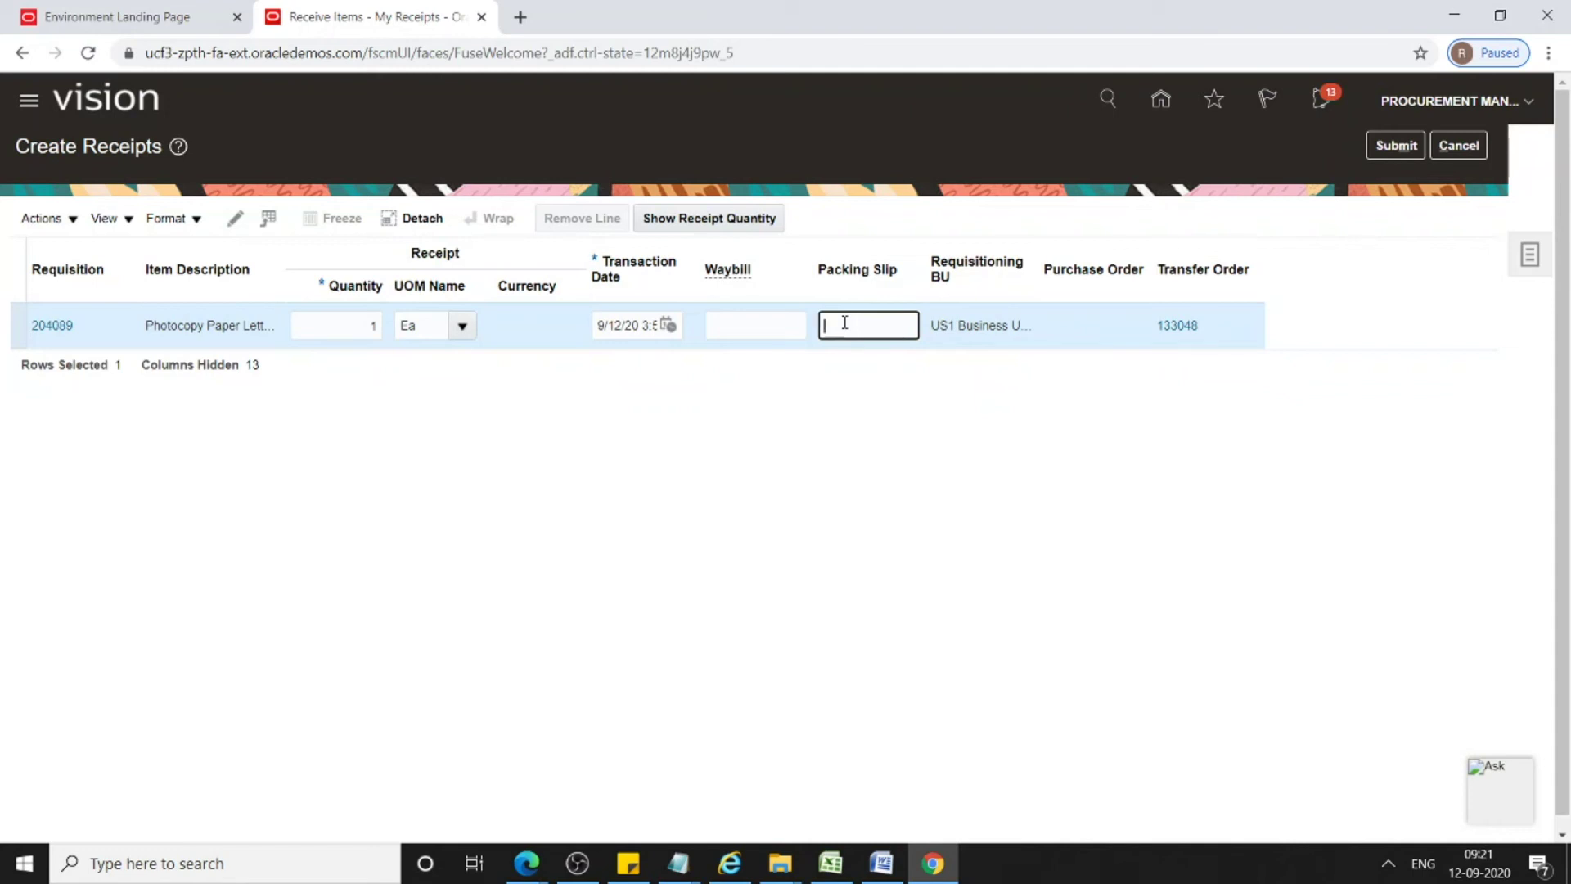
left_click(1409, 146)
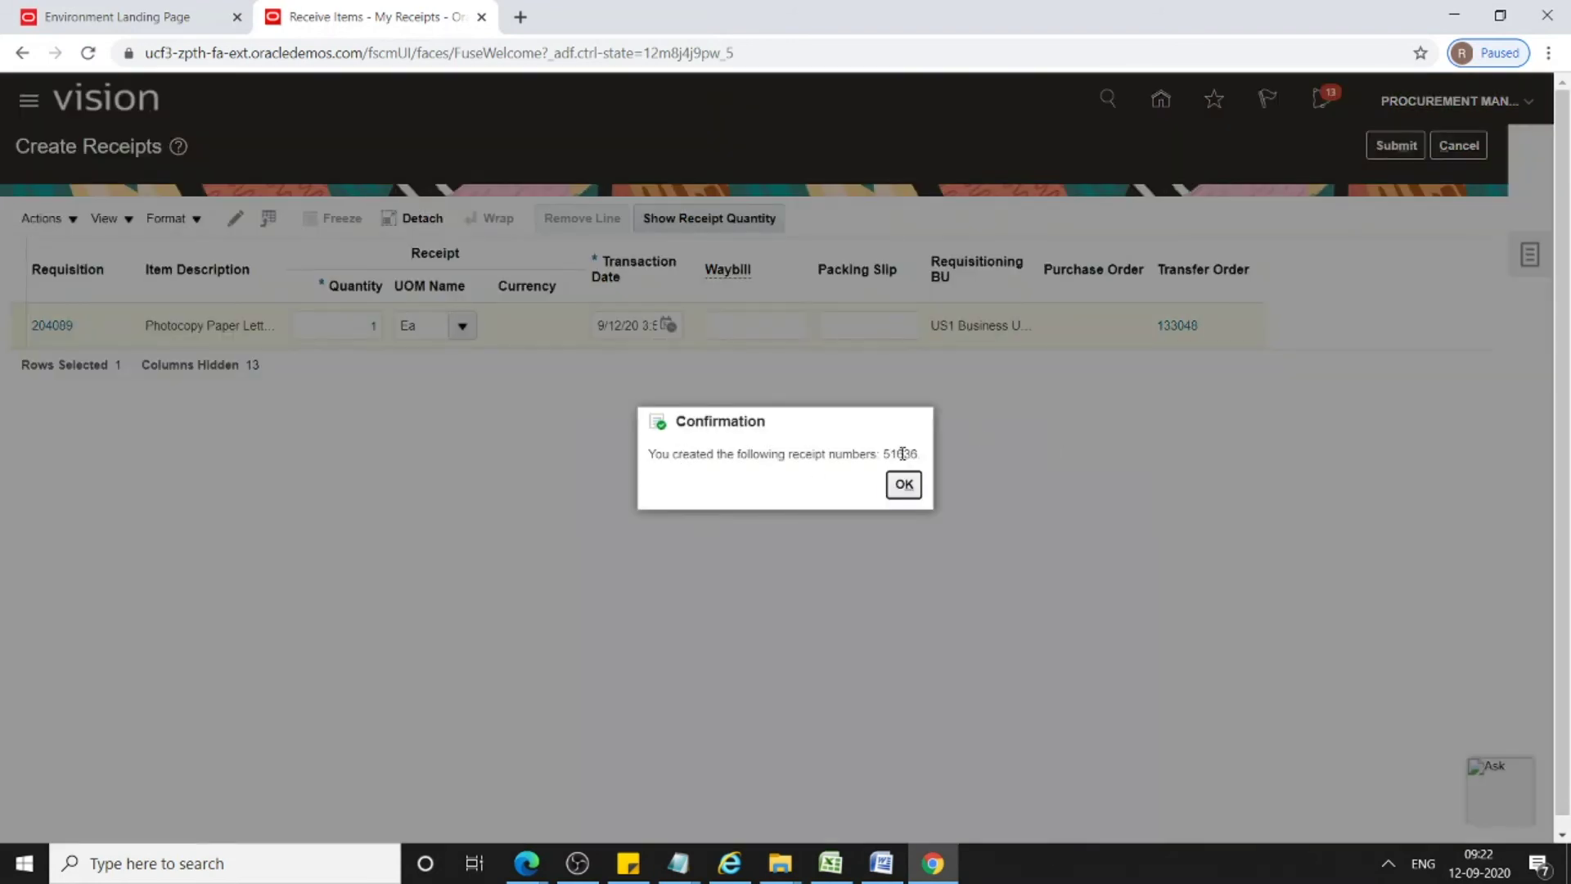
Copy the new receipt number, close the confirmation and record the number on a "Receipt:" line in the untitled Notepad note
double_click(901, 453)
key("ctrl+c")
left_click(904, 484)
mouse_move(678, 863)
left_click(787, 814)
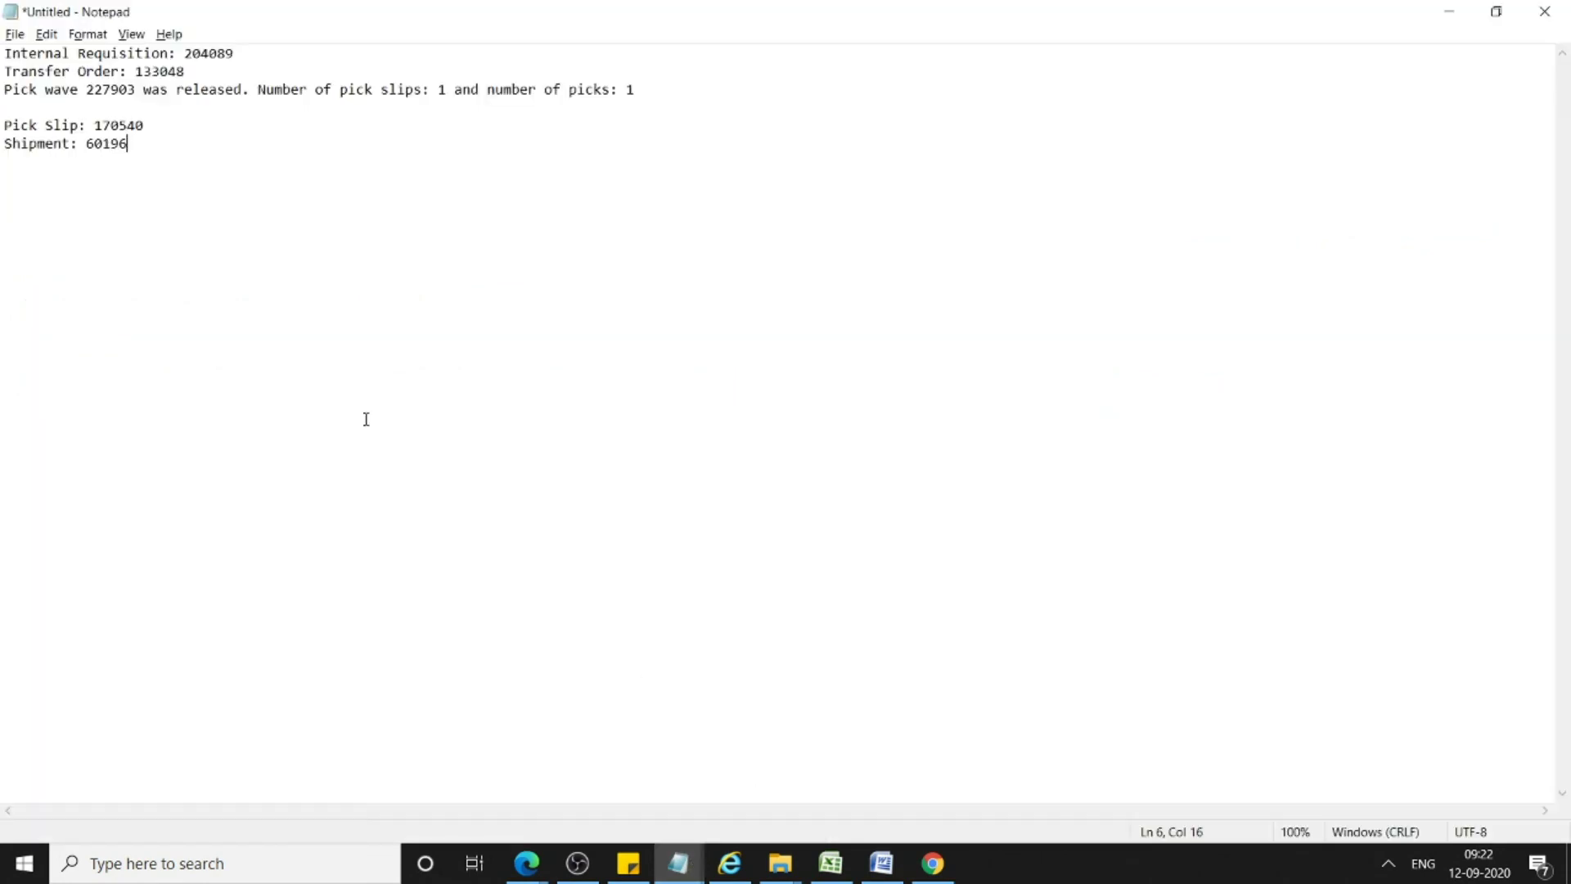
key("Return")
key("Return")
type("Ewxx==pt:")
key("ctrl+v")
key("alt+Tab")
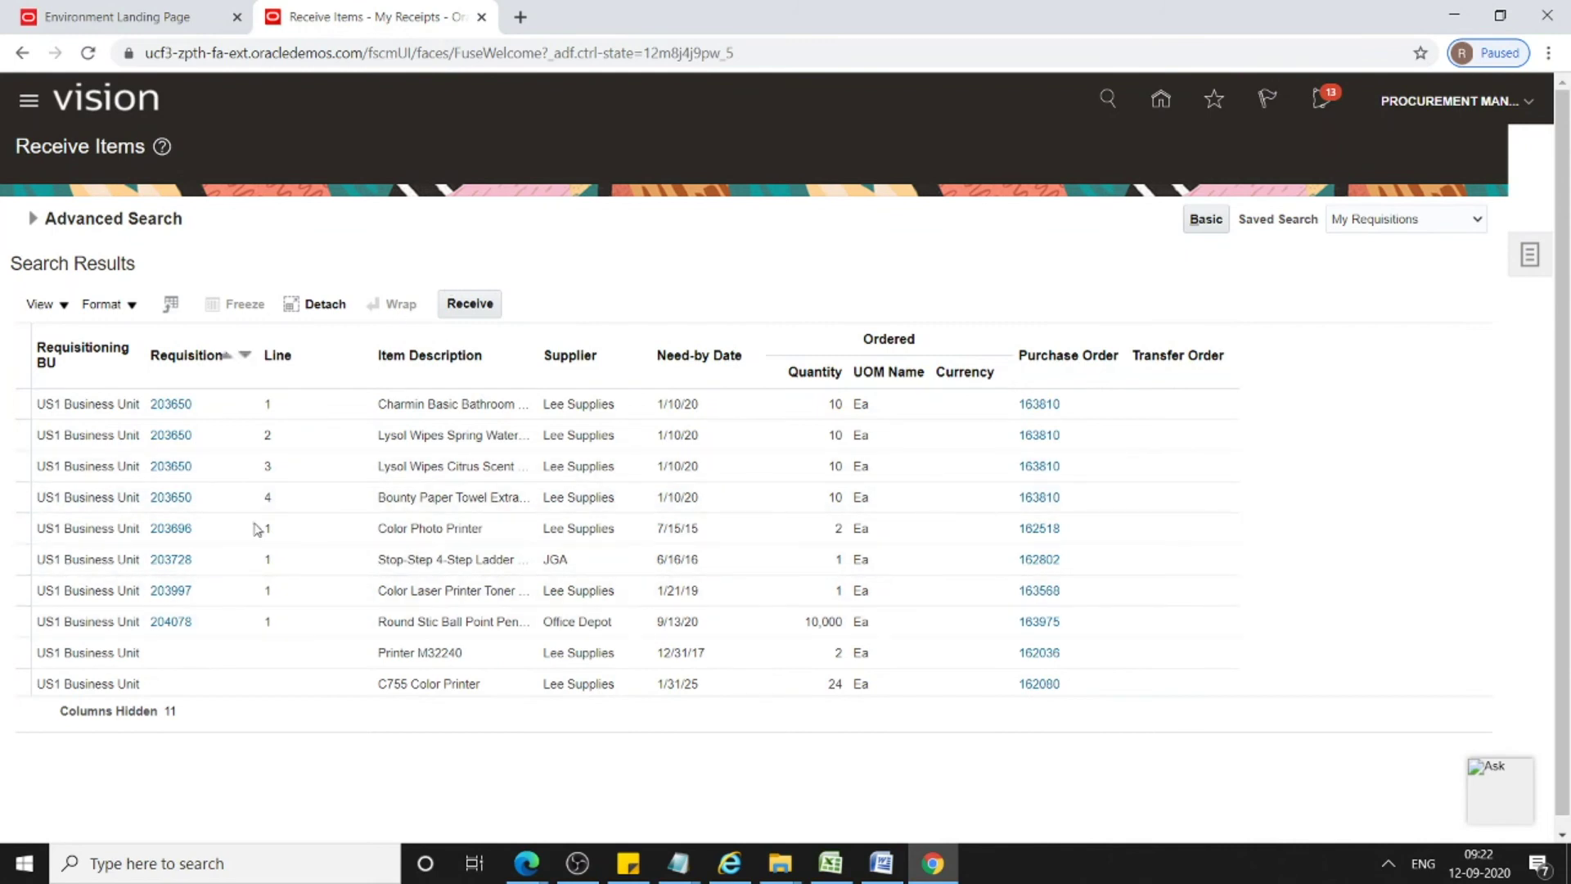
Check the recorded receipt line in the untitled Notepad note and return to Receive Items
mouse_move(678, 863)
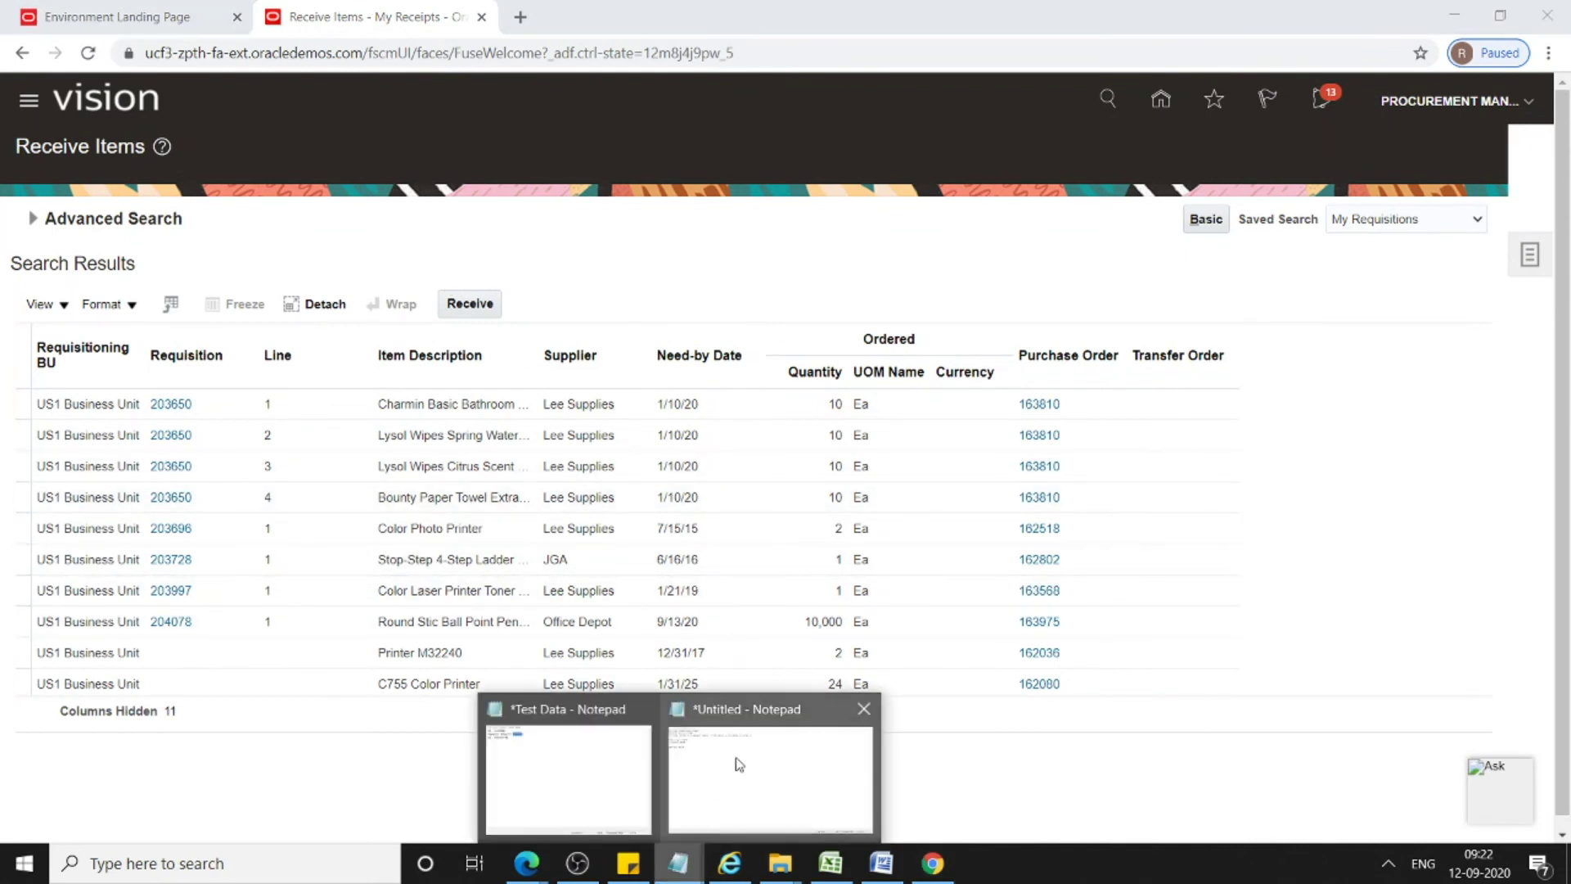
left_click(761, 761)
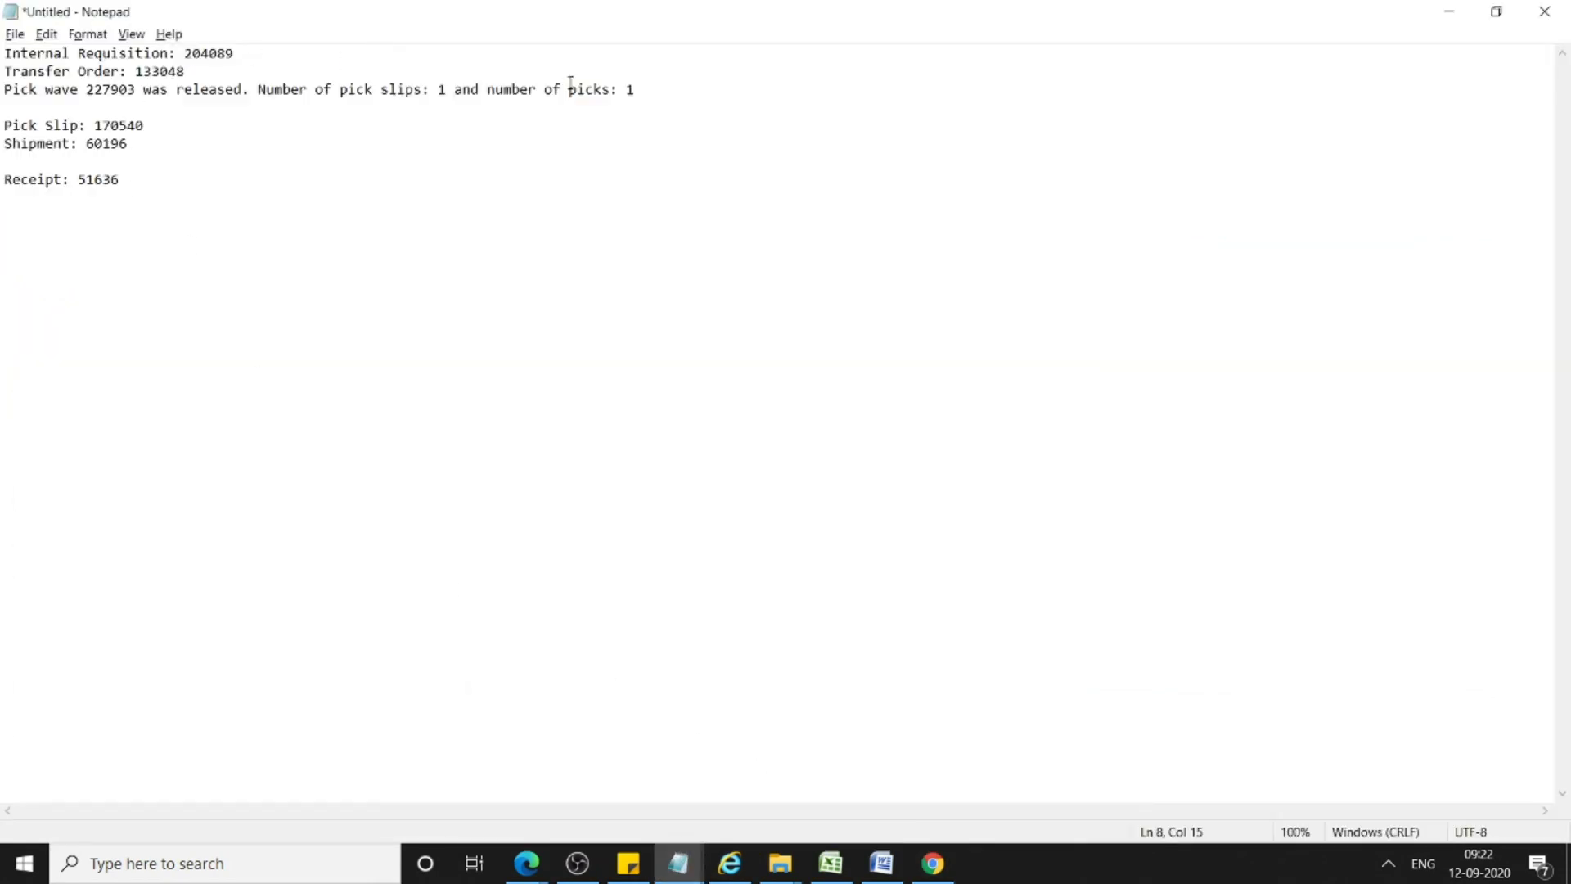
left_click(1450, 13)
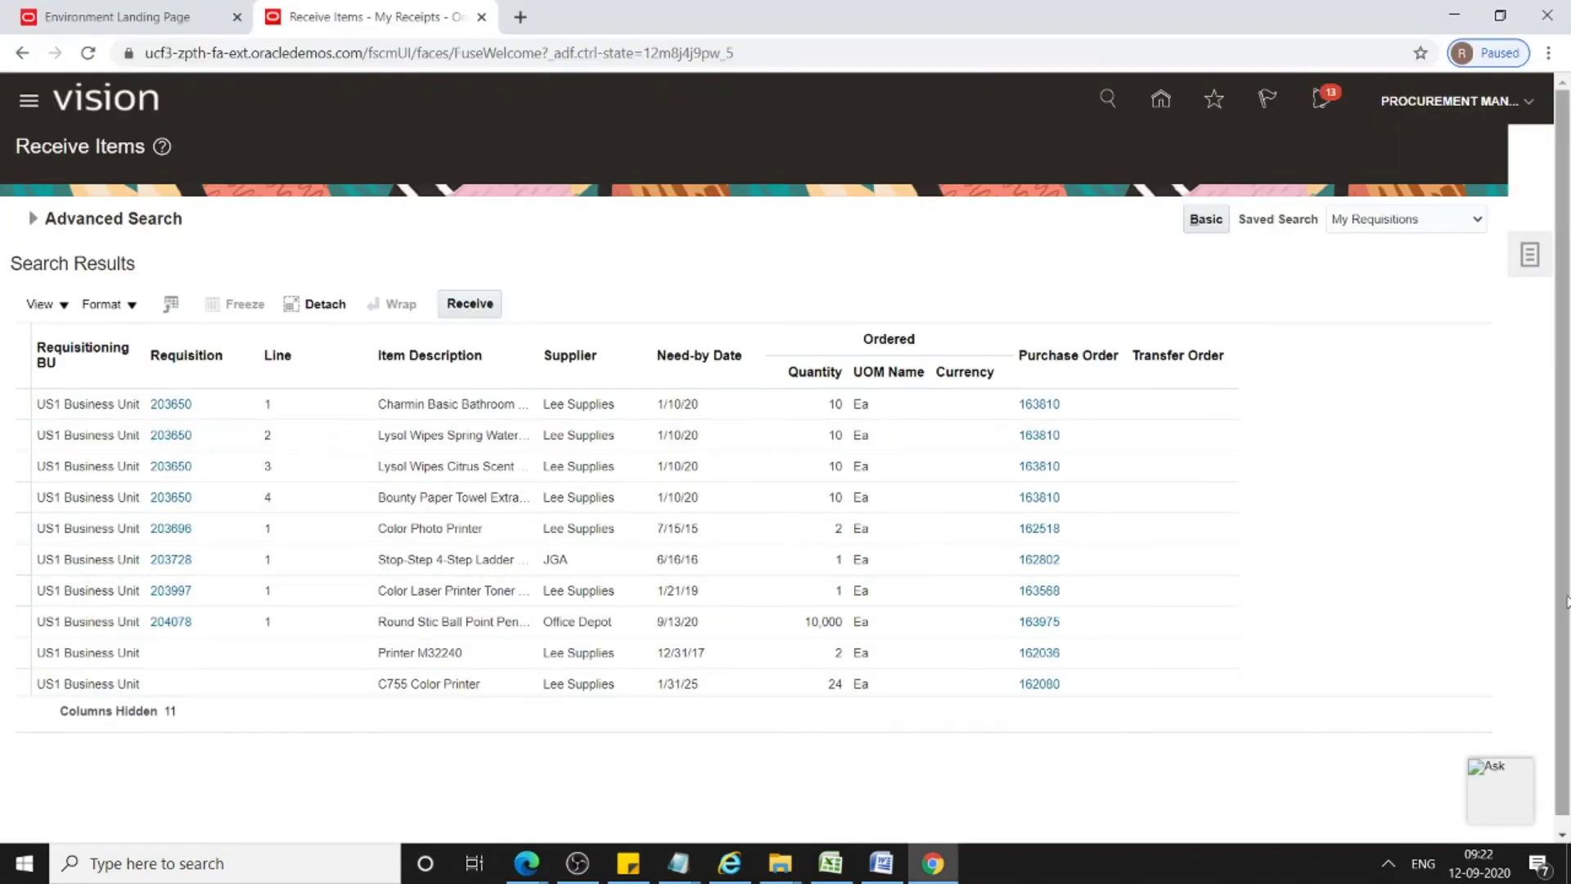
Go from the home page to Manage Requisitions and paste the copied number as the Requisition search value
left_click(1161, 106)
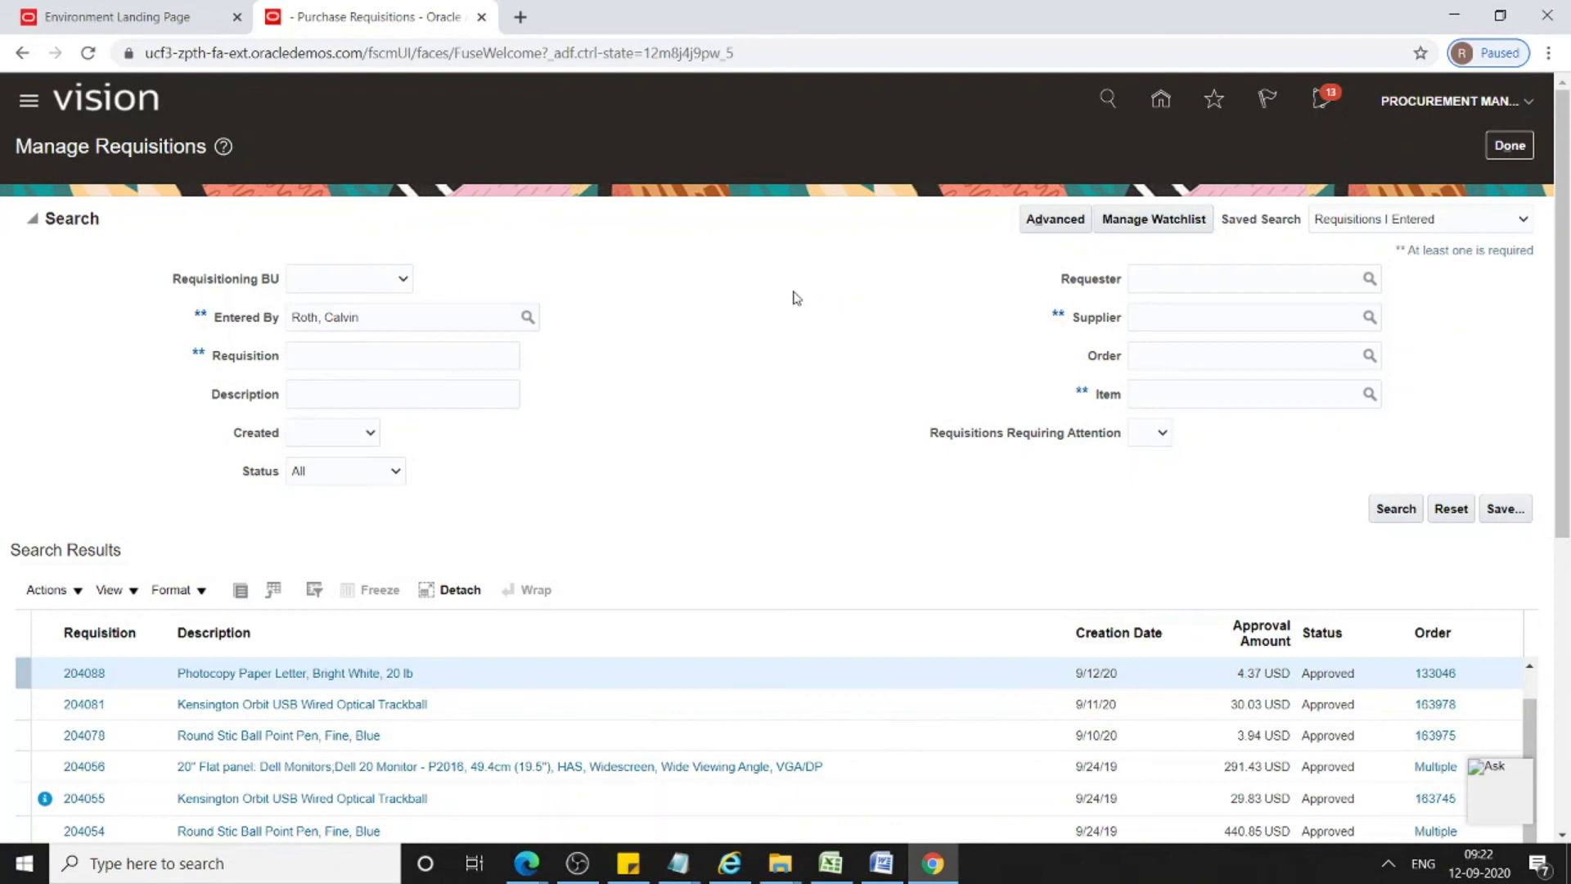
left_click(358, 364)
key("ctrl+v")
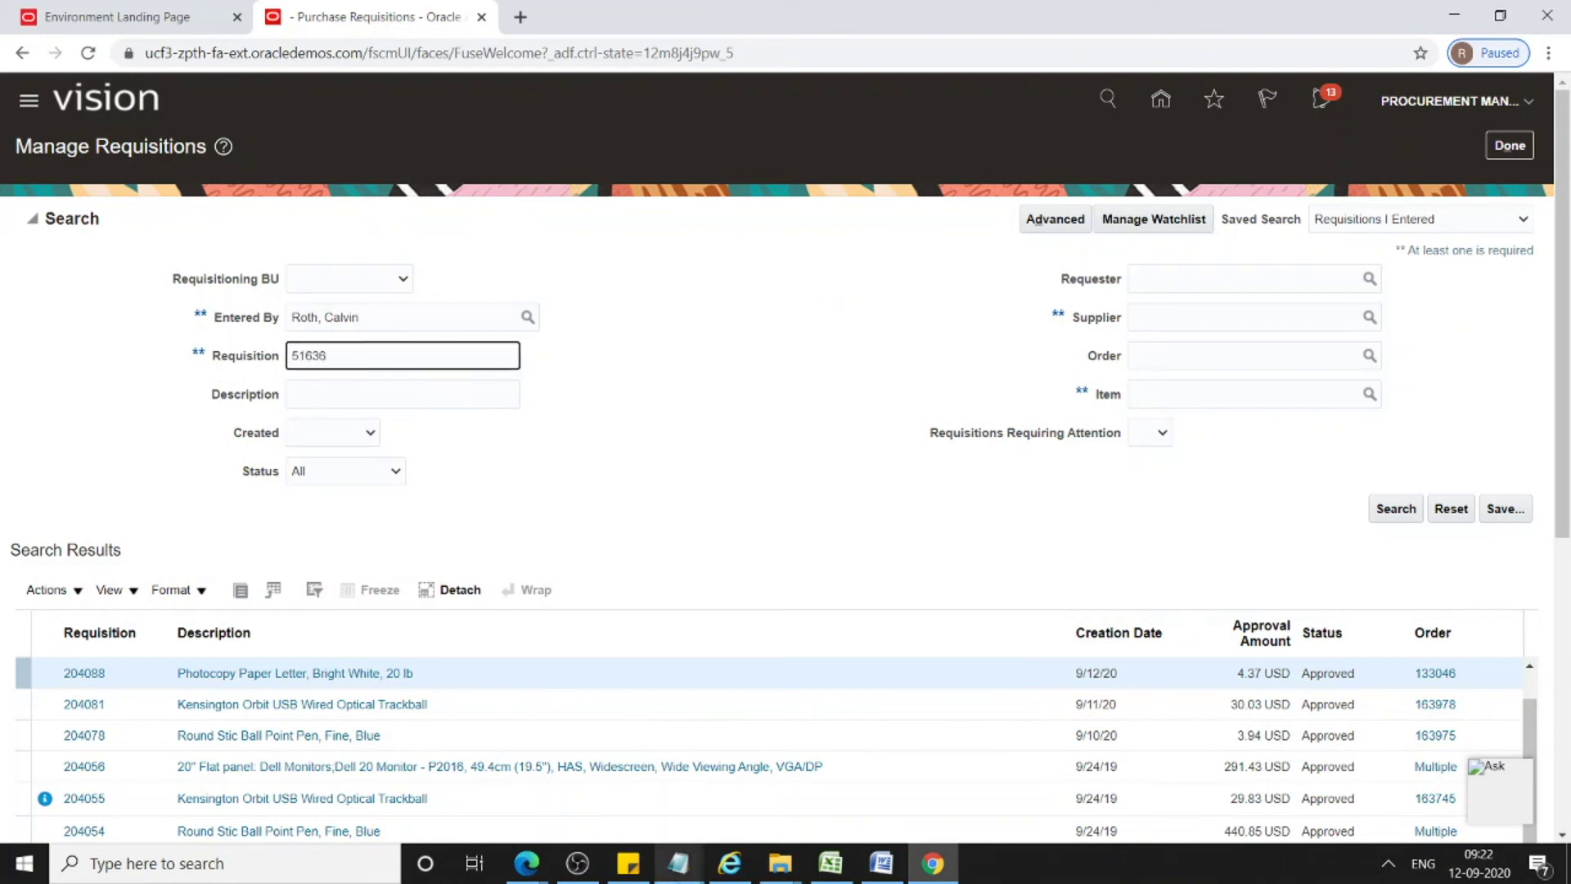
Copy the internal requisition number from Notepad, replace the Requisition search value with it and run the search
mouse_move(678, 863)
left_click(736, 769)
double_click(212, 53)
key("ctrl+c")
key("alt+Tab")
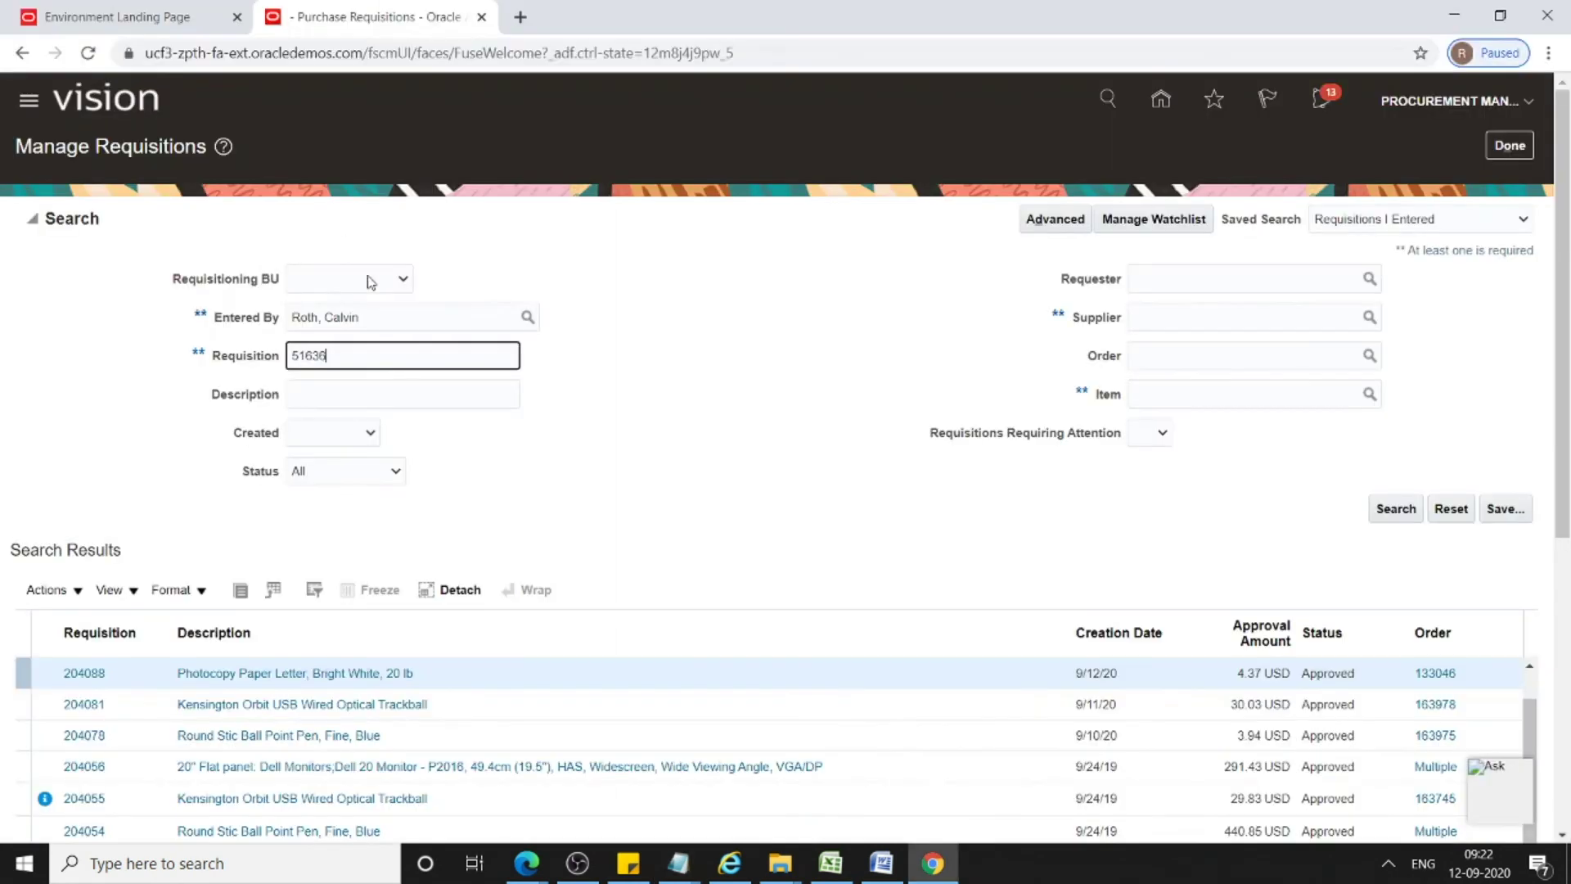
double_click(312, 355)
key("ctrl+v")
left_click(1395, 508)
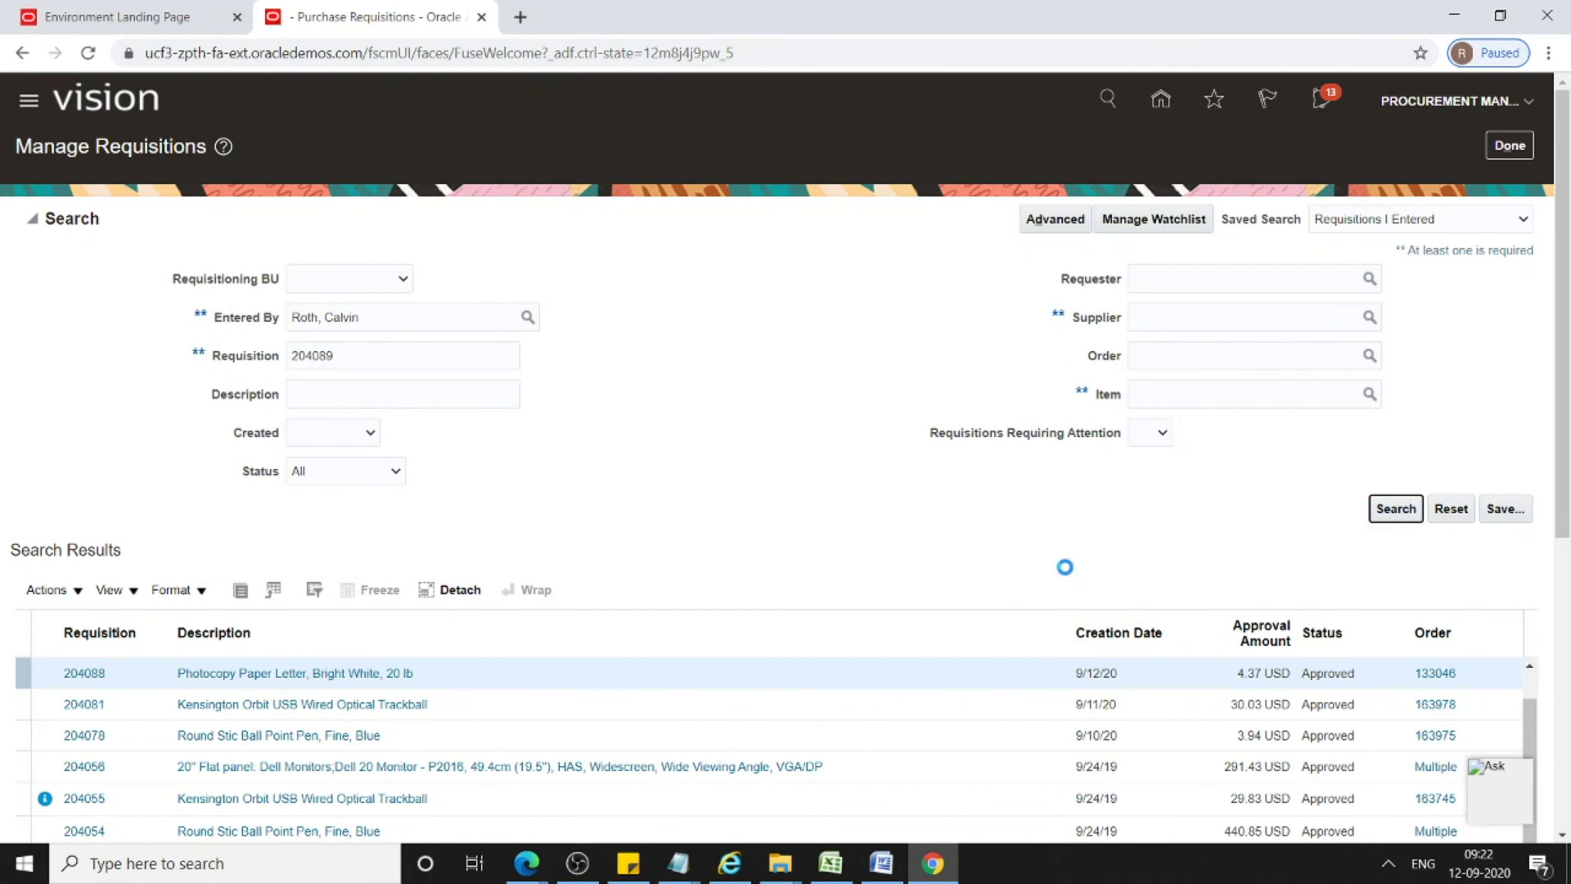
Open the found requisition and view its life cycle through to the transfer order's shipments and receipts
left_click(72, 388)
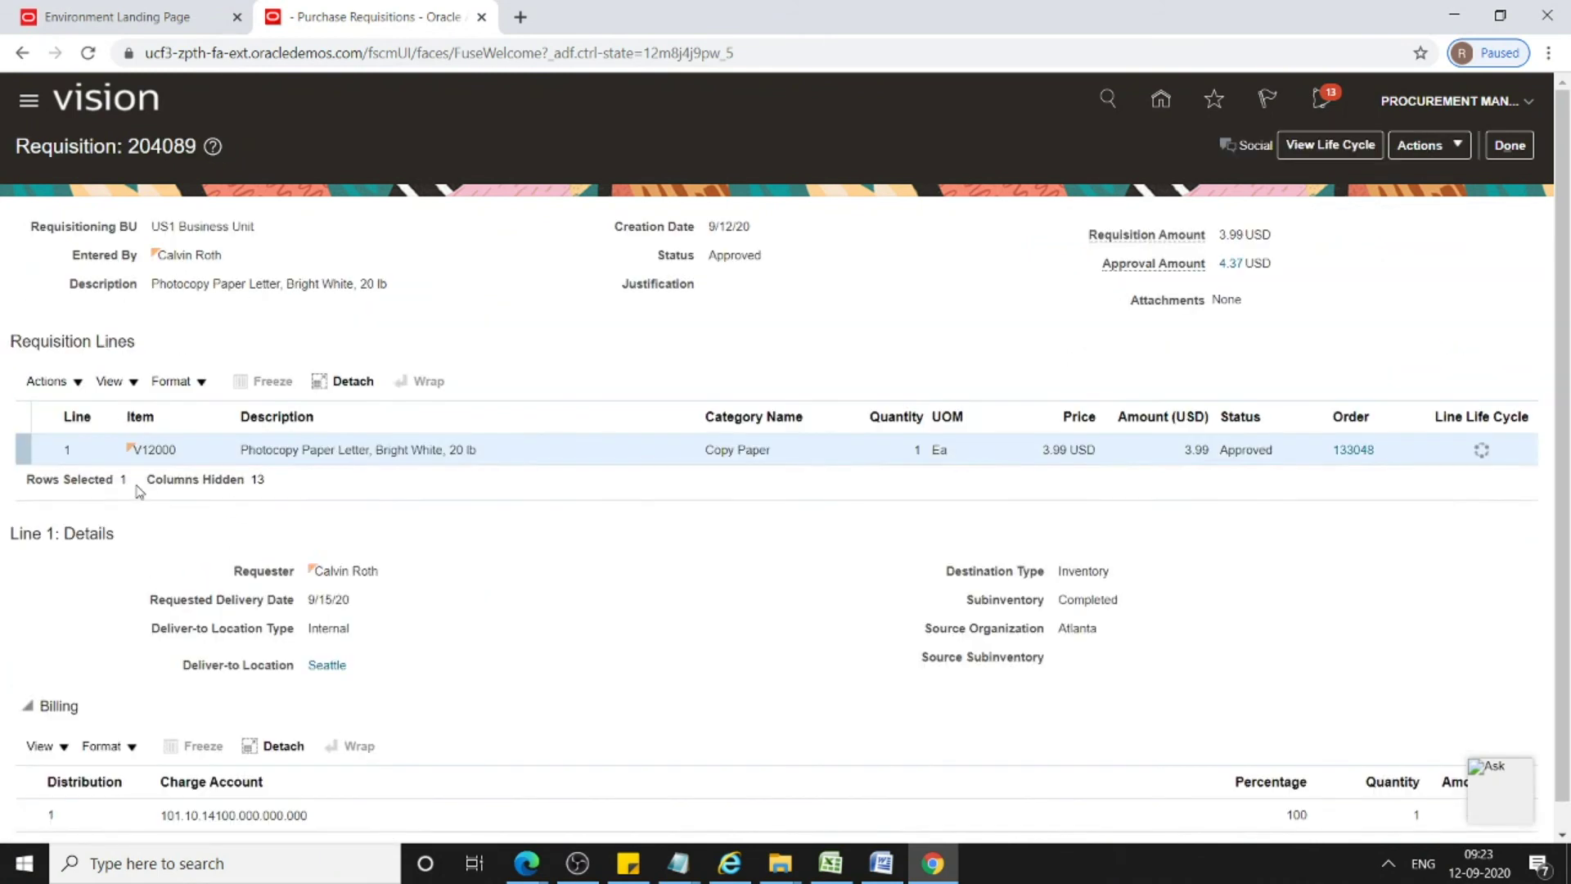
left_click(1342, 161)
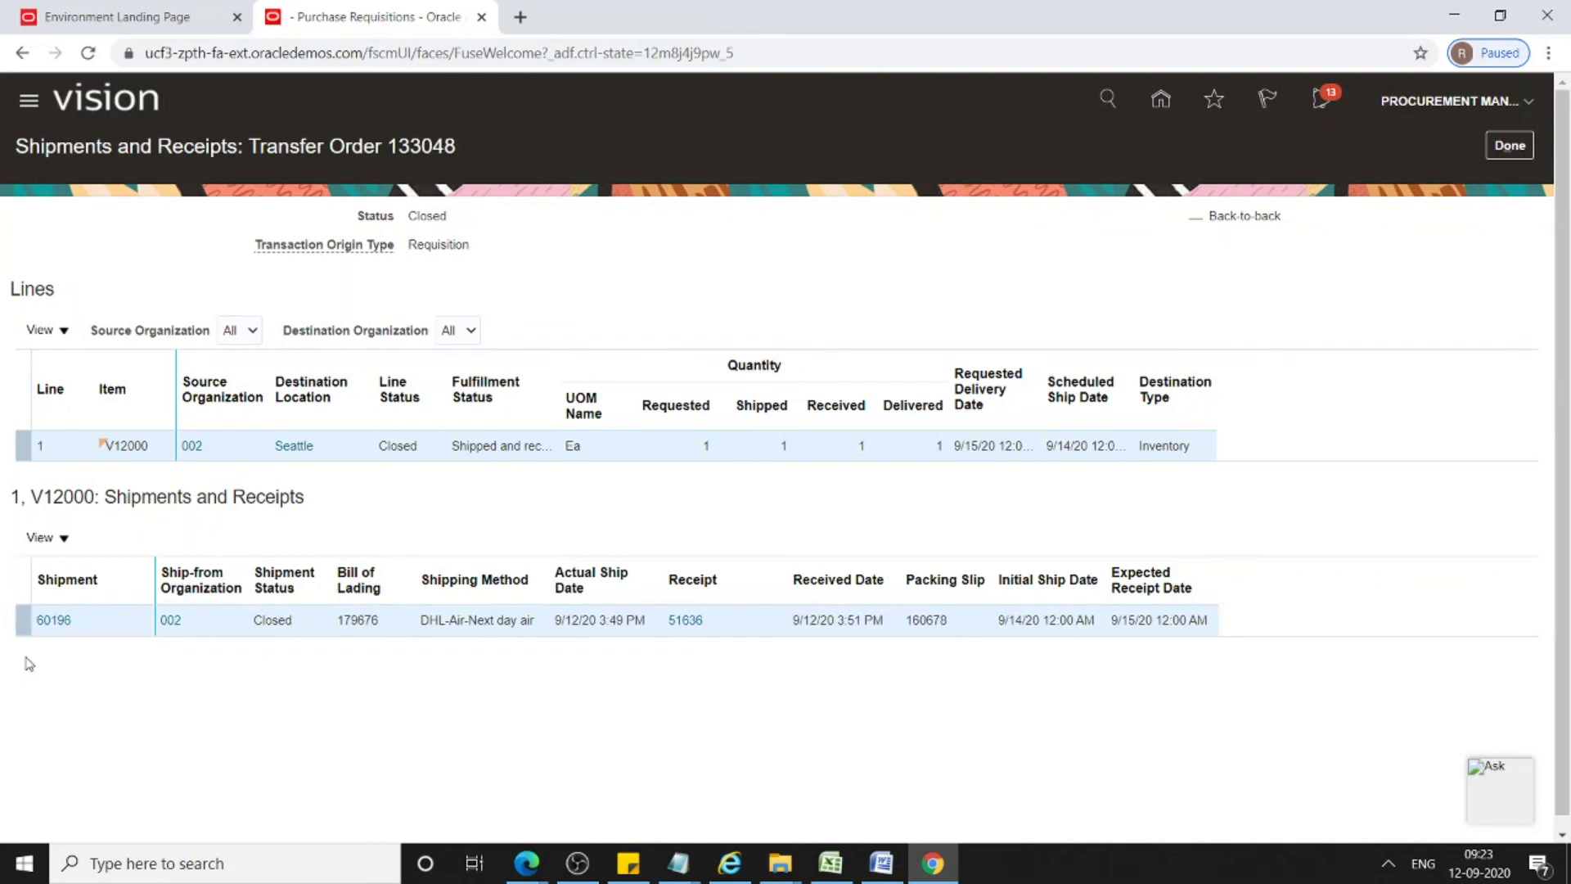
Return to the requisition and examine the transfer order's shipment details through the line life cycle, closing the shipment after viewing
left_click(1509, 145)
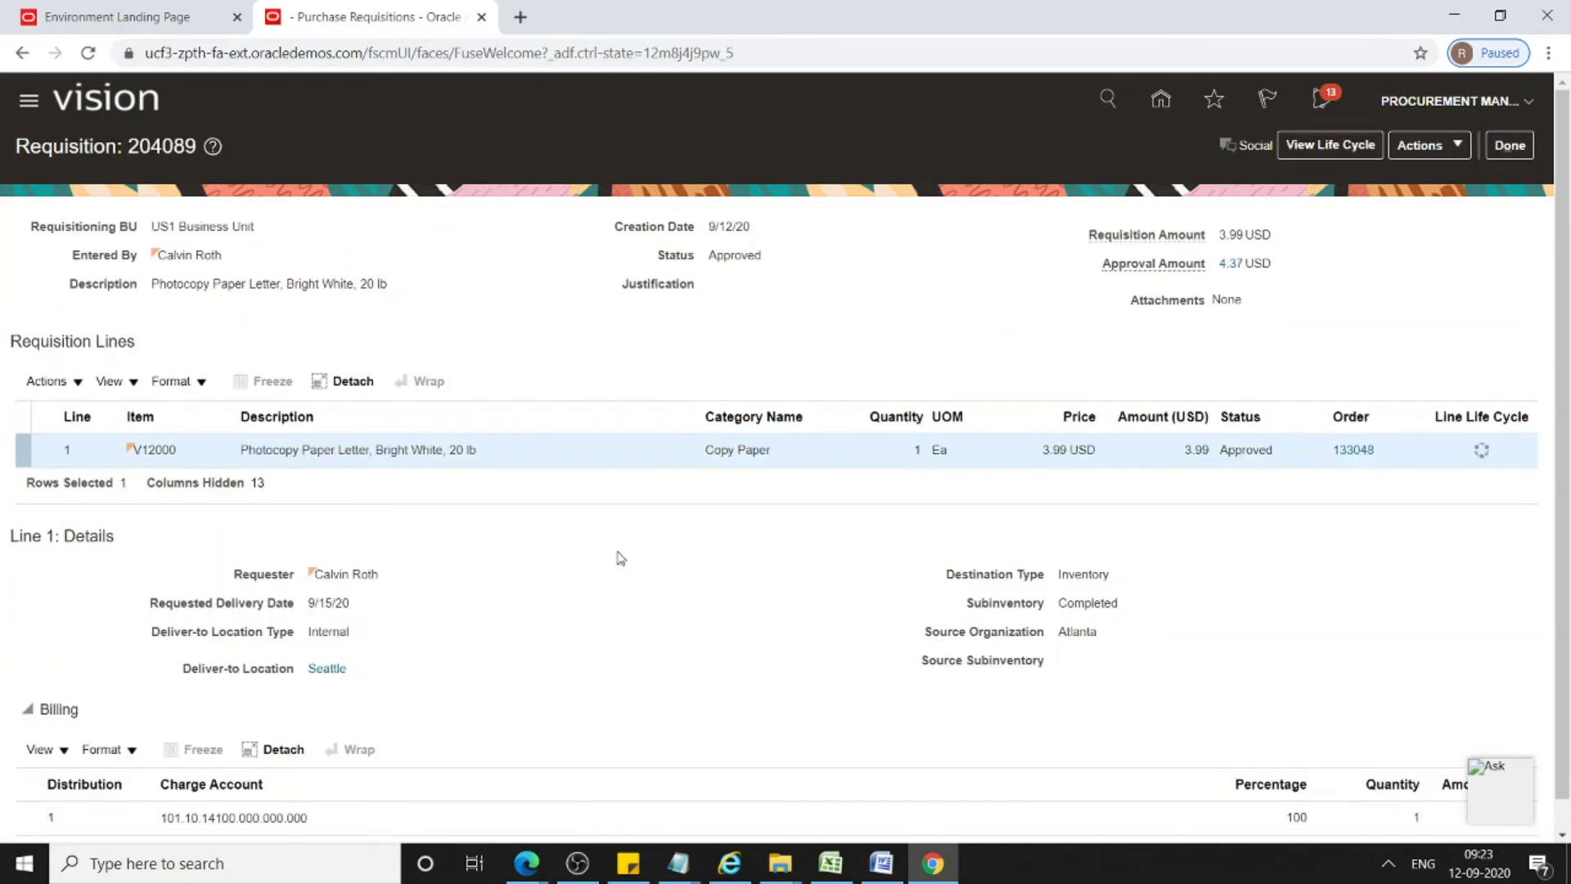
scroll(620, 558, "down", 1)
scroll(620, 558, "up", 1)
left_click(1481, 450)
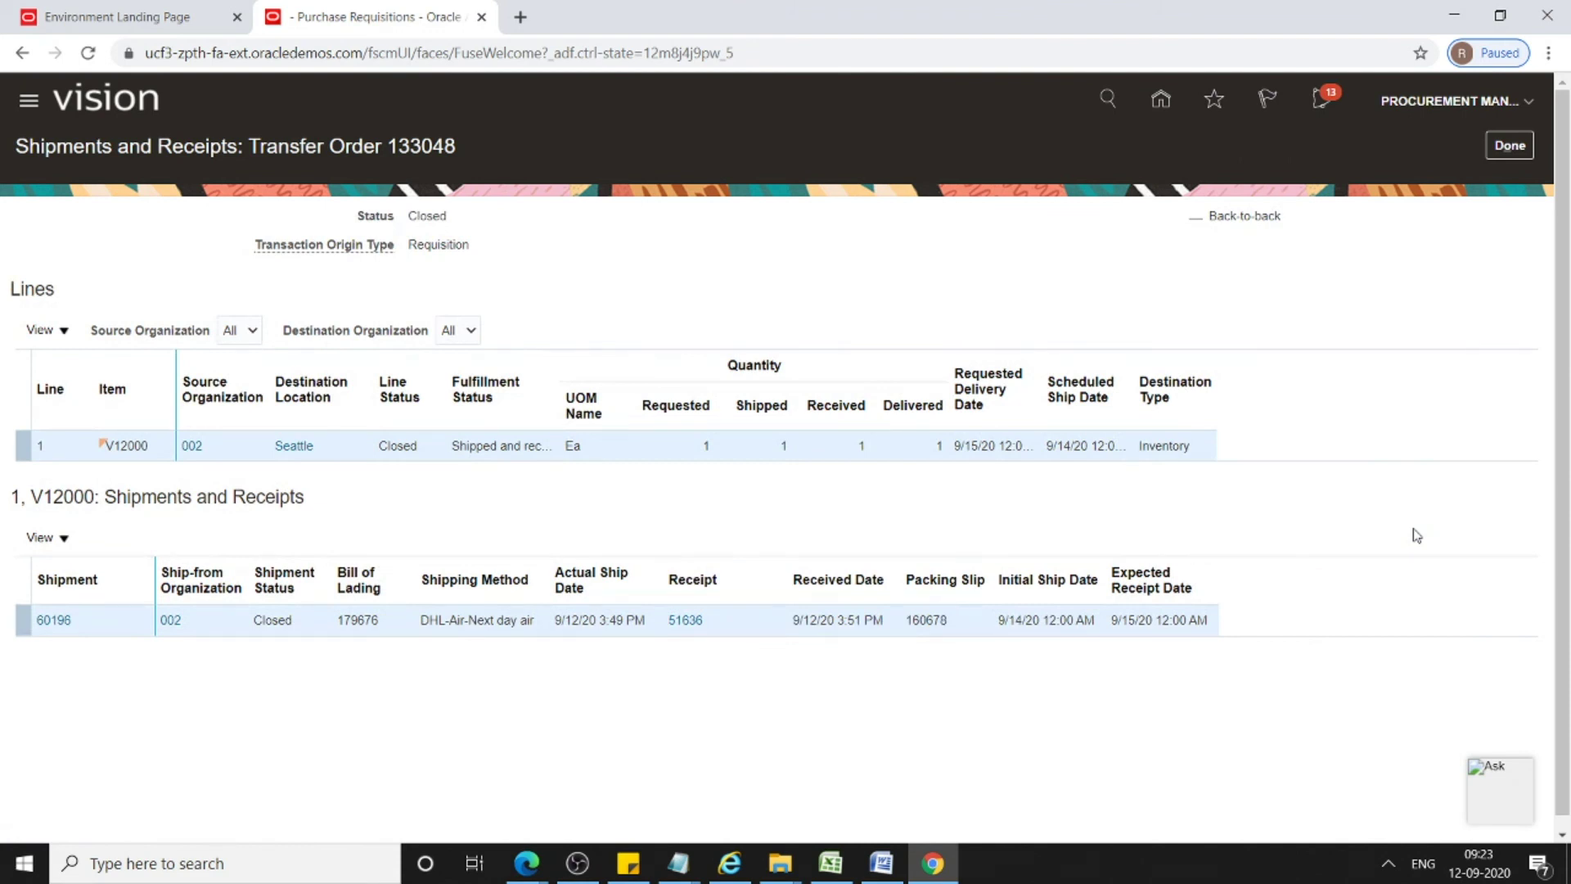
left_click(58, 626)
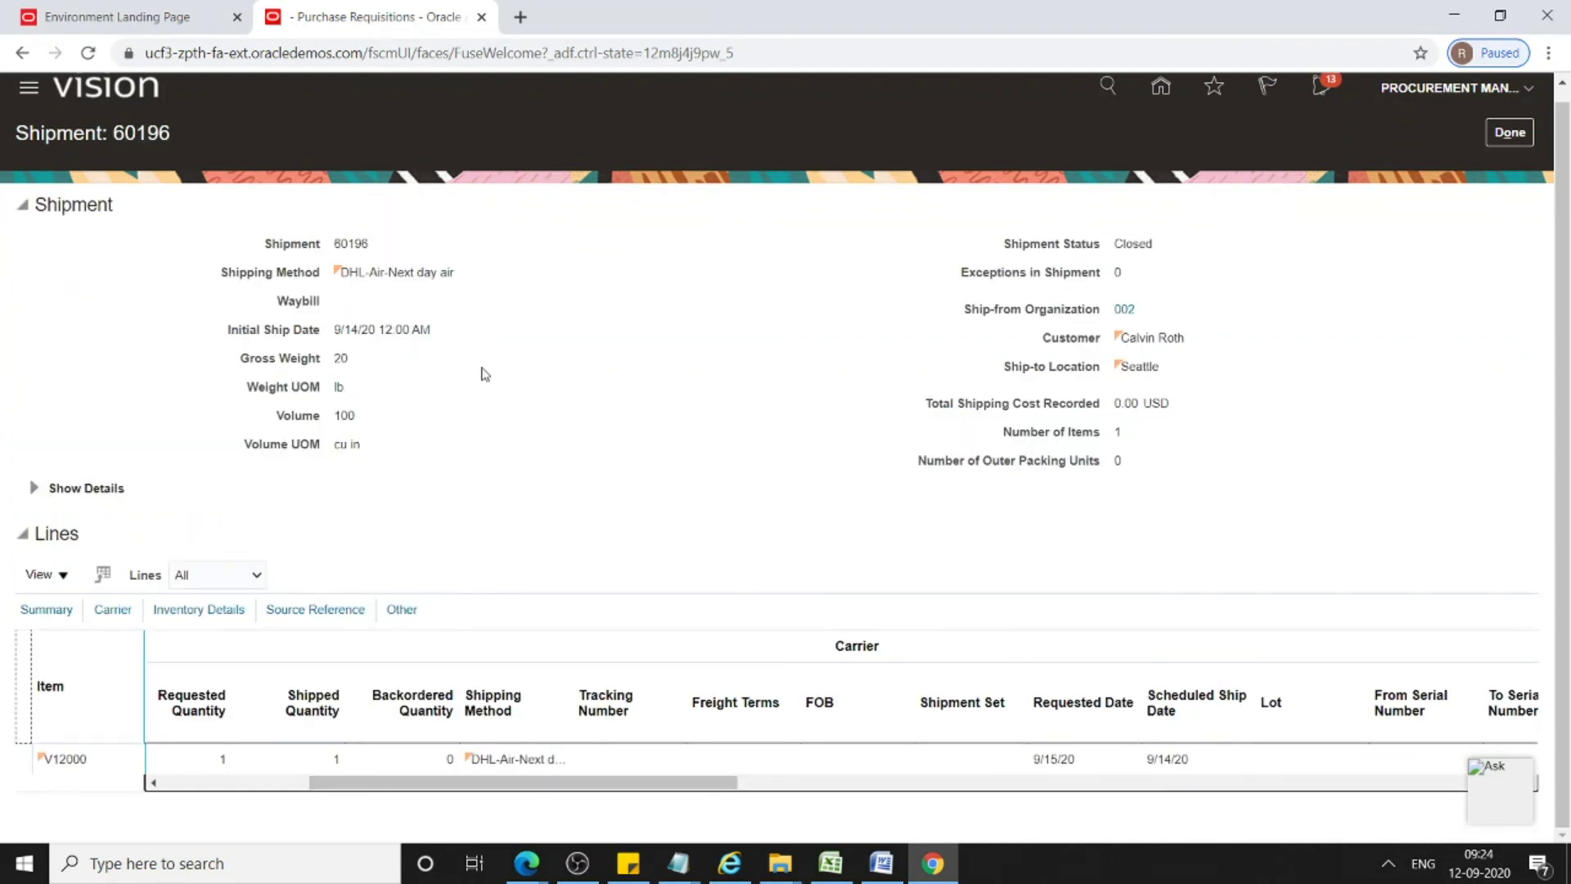
left_click(1495, 137)
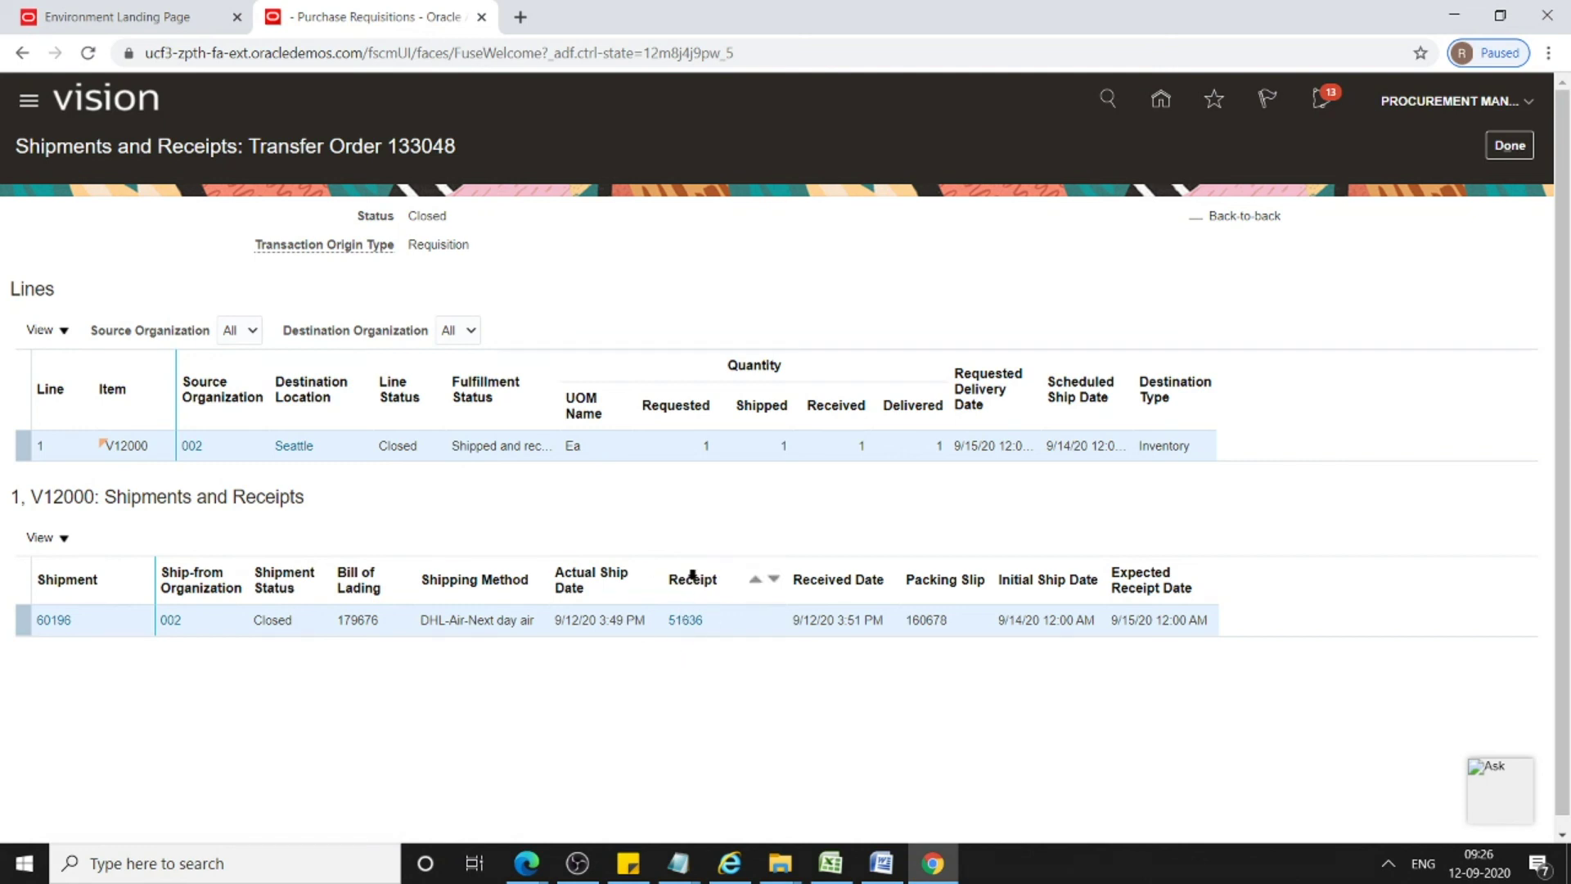
Open the transfer order's receipt and check its number against the untitled Notepad note, returning to the receipt
left_click(680, 621)
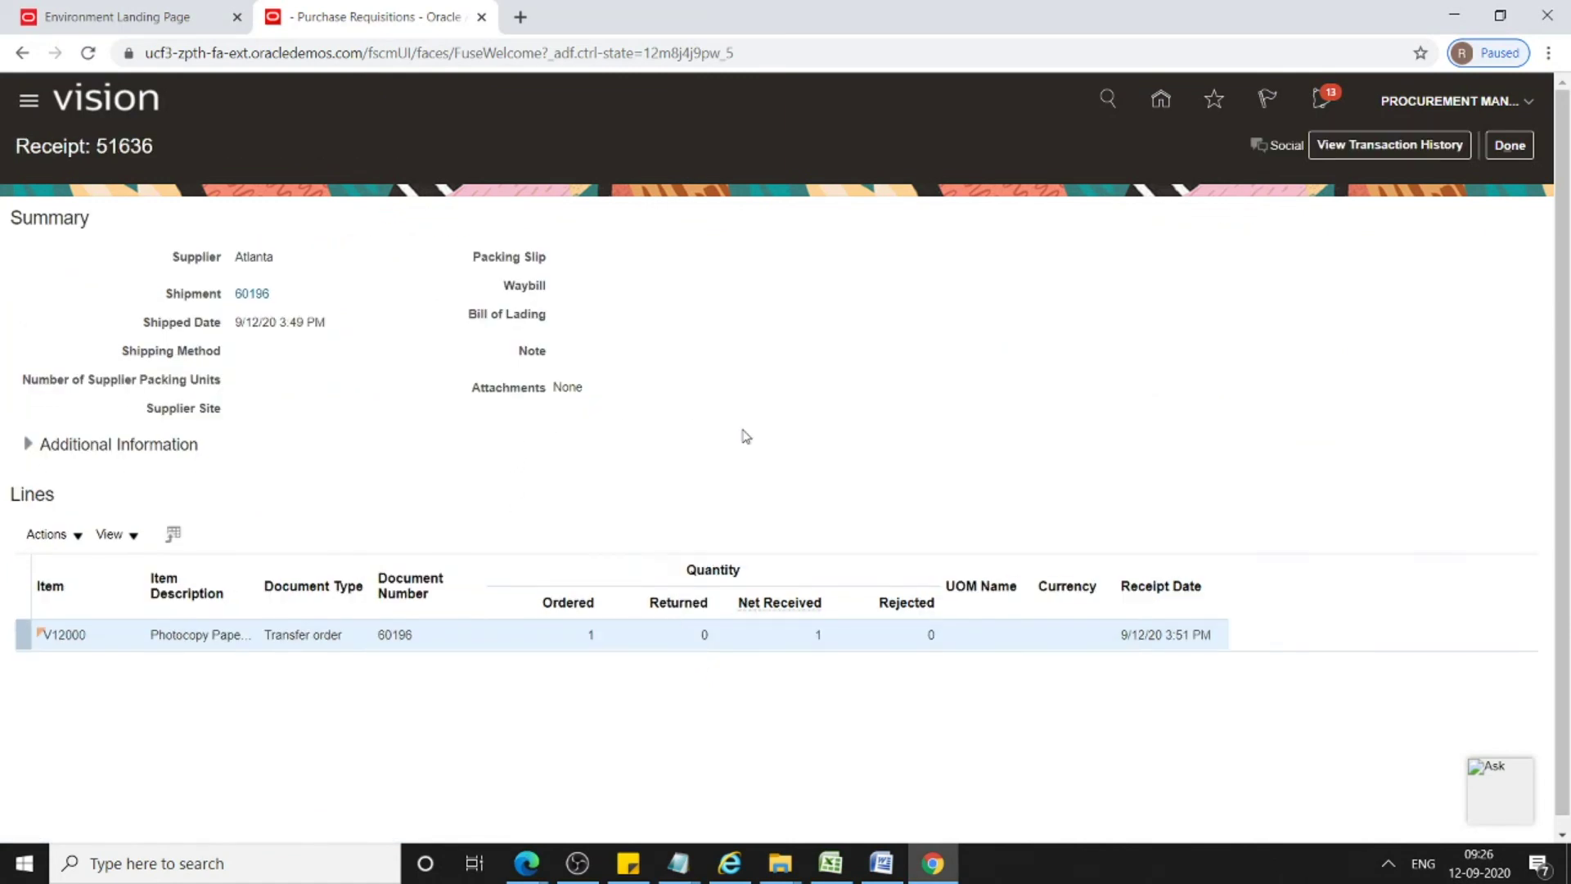
mouse_move(678, 863)
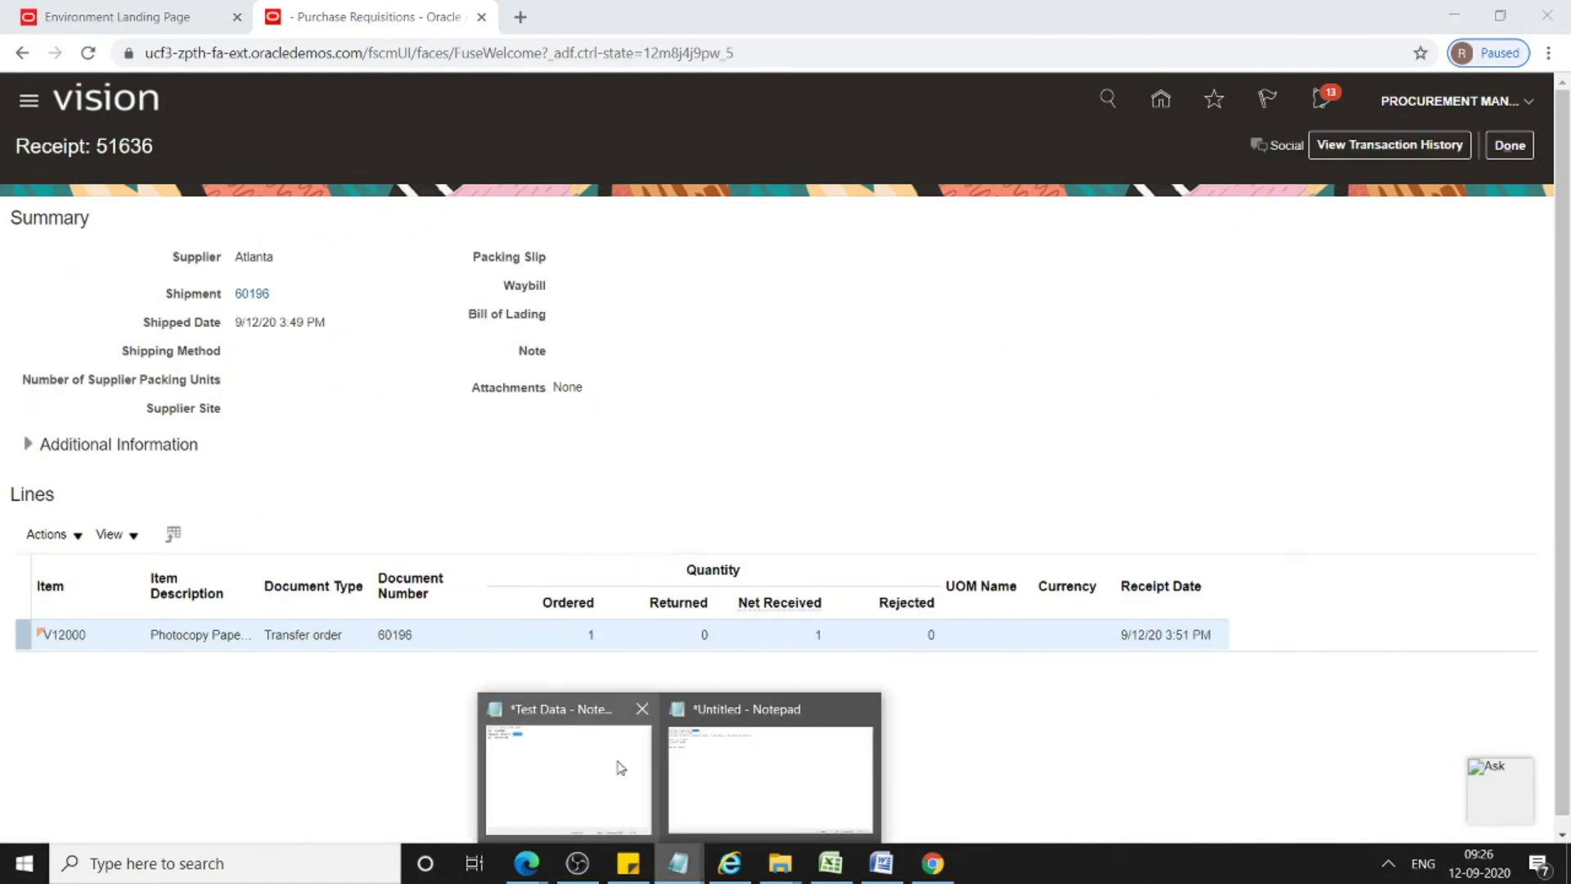
left_click(686, 757)
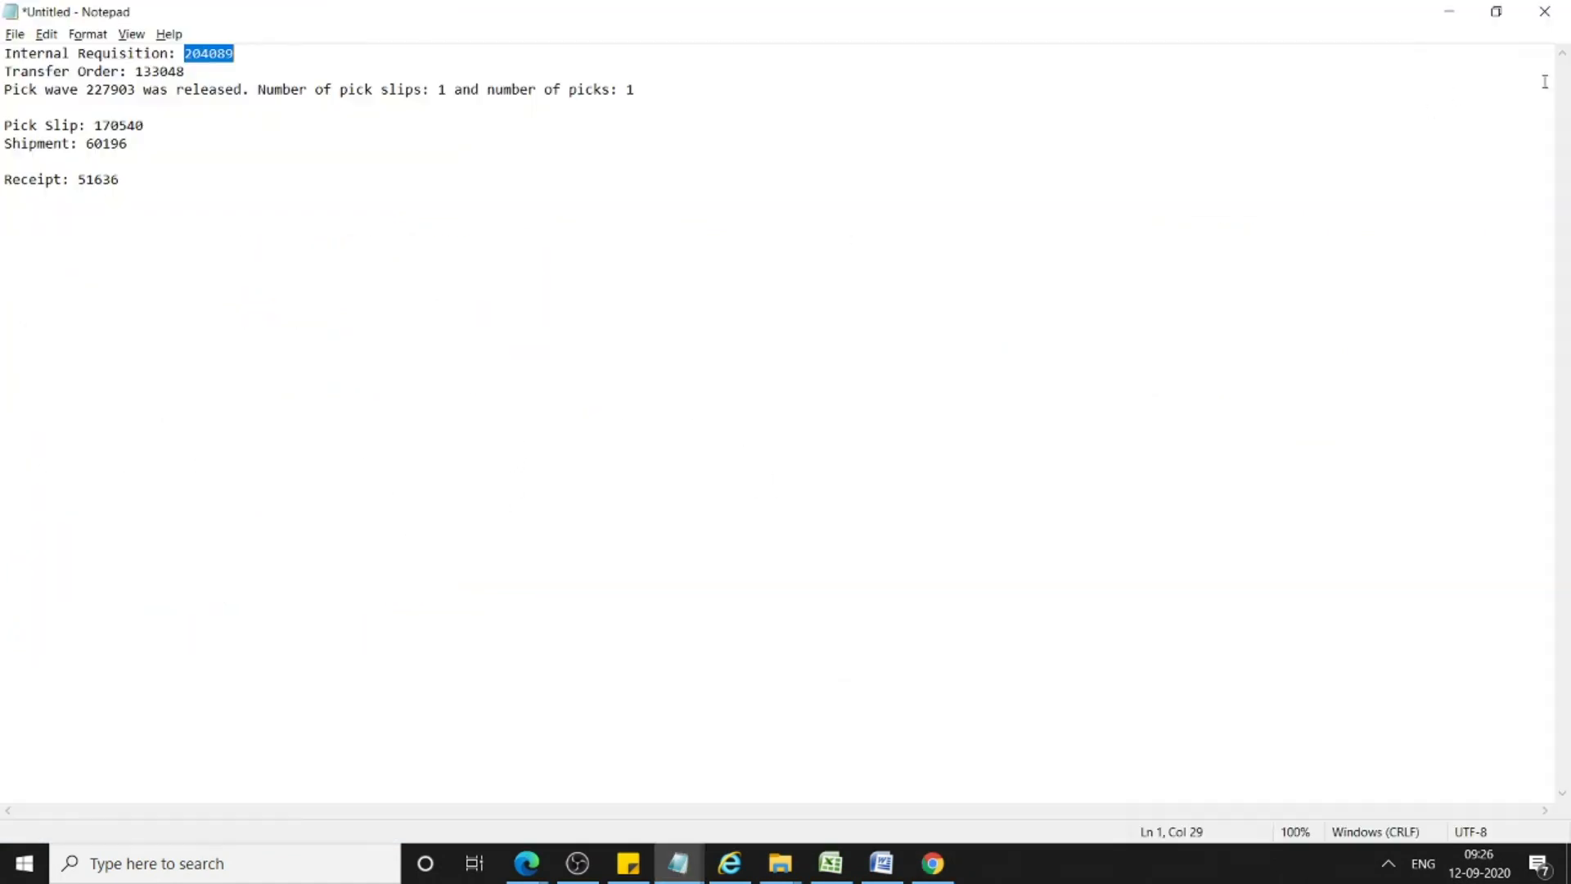
left_click(1452, 15)
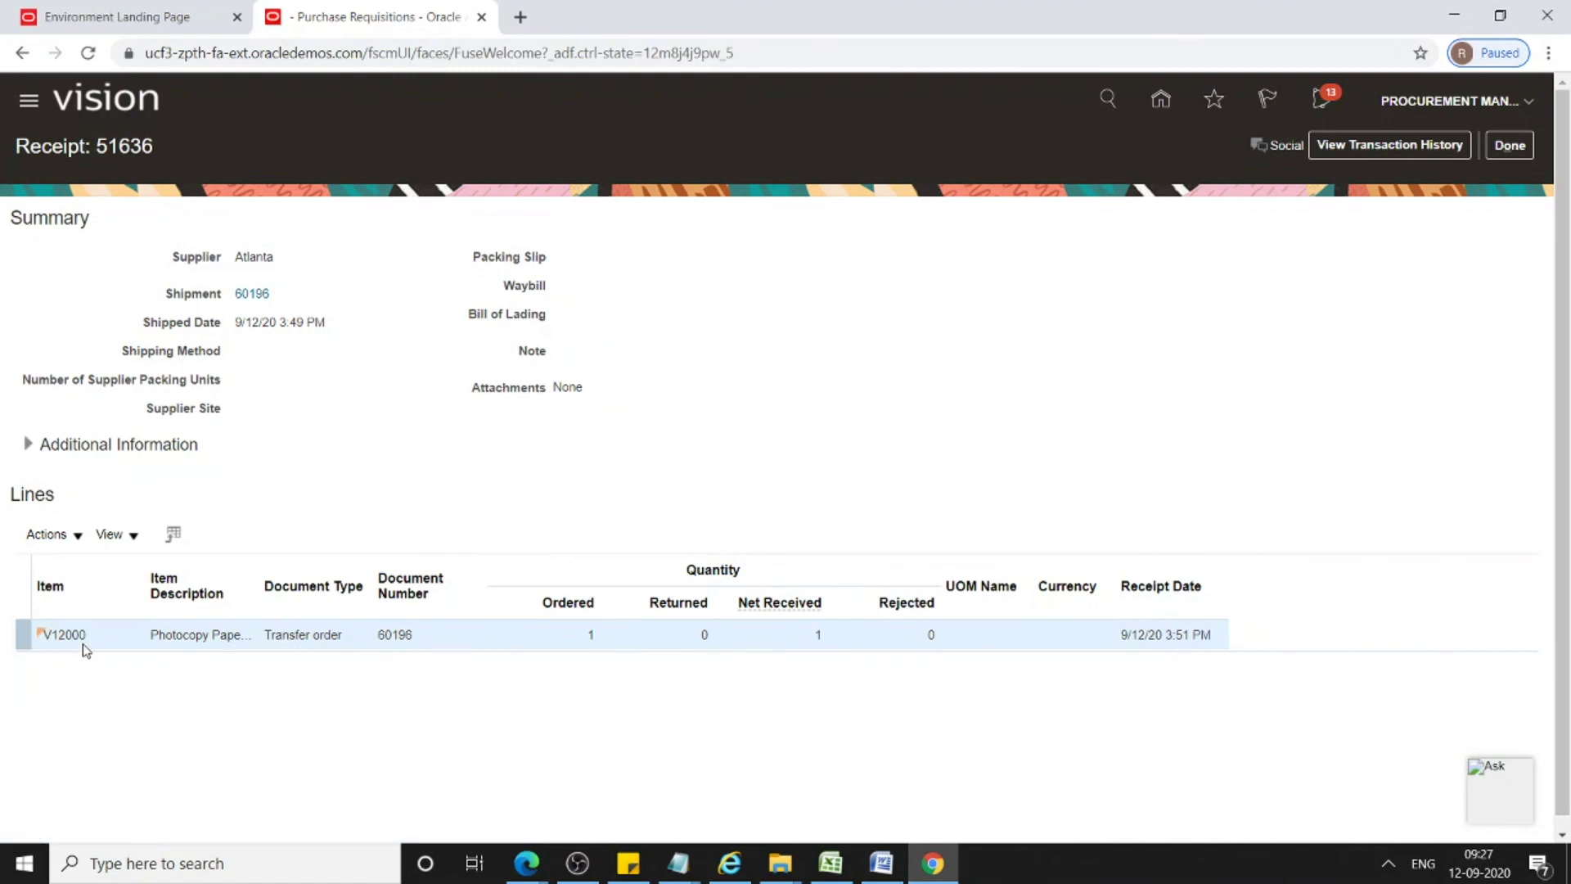
Examine the receipt's transaction history with the V12000 and Receive entries expanded, and return to the transfer order's Shipments and Receipts
left_click(1369, 152)
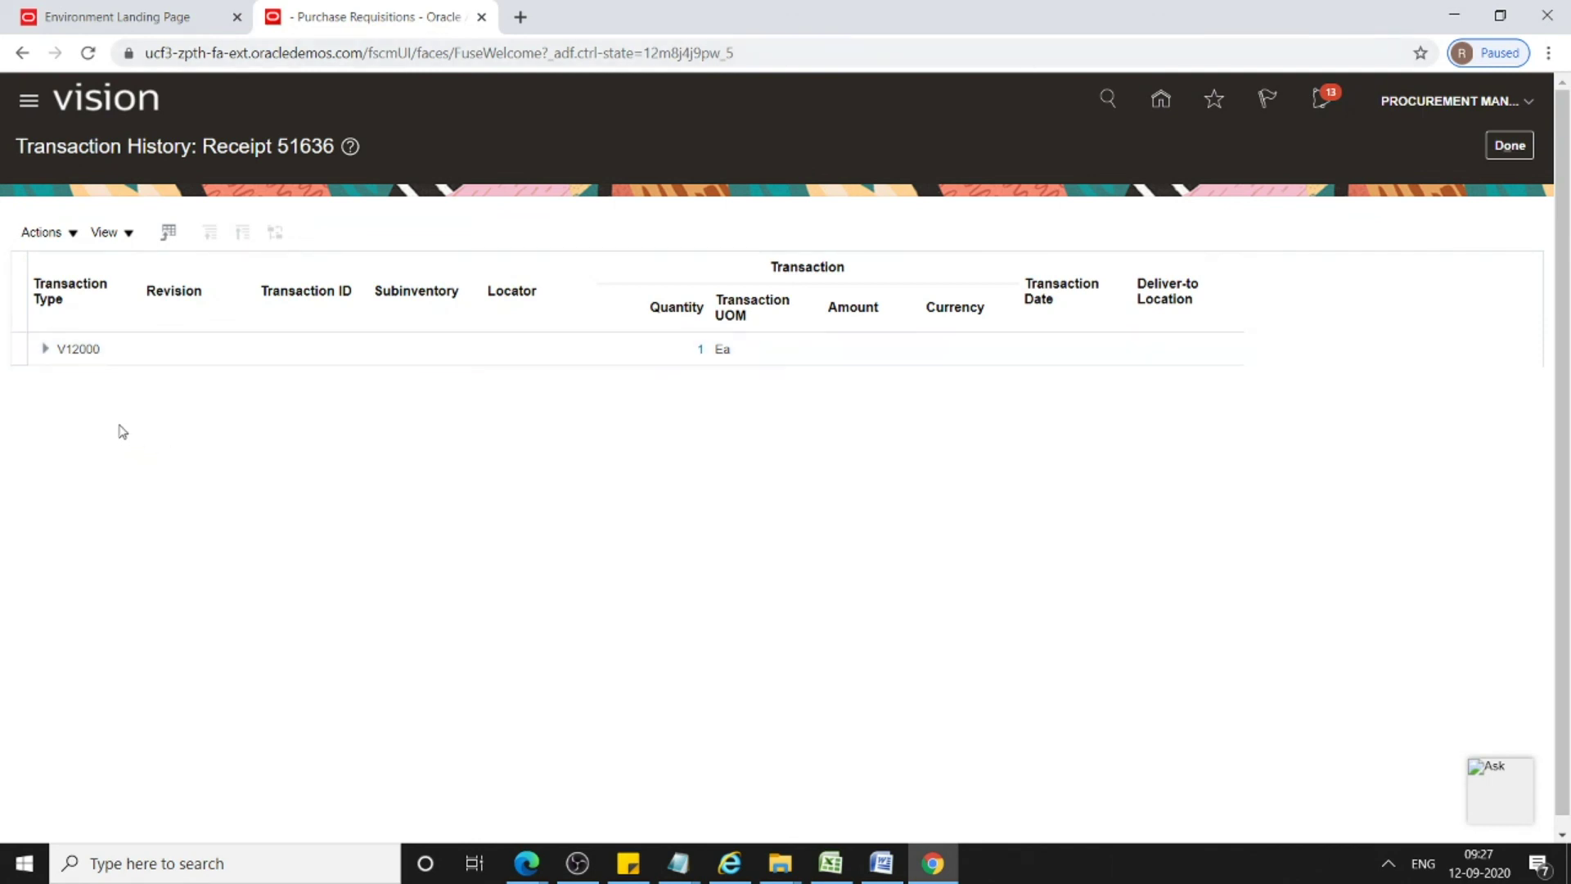
left_click(45, 352)
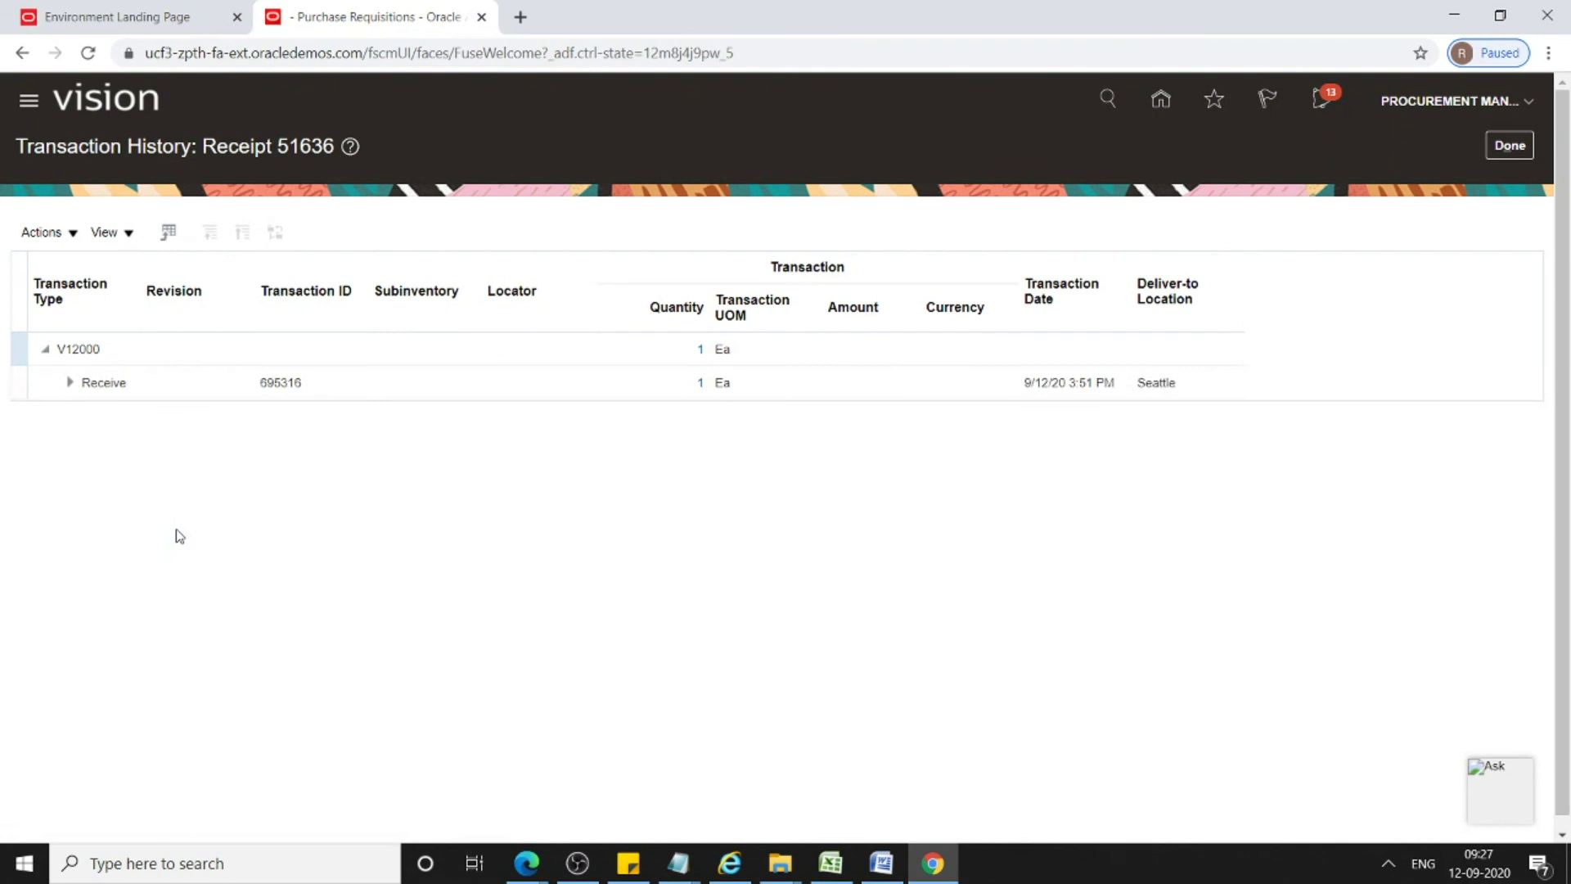
left_click(69, 383)
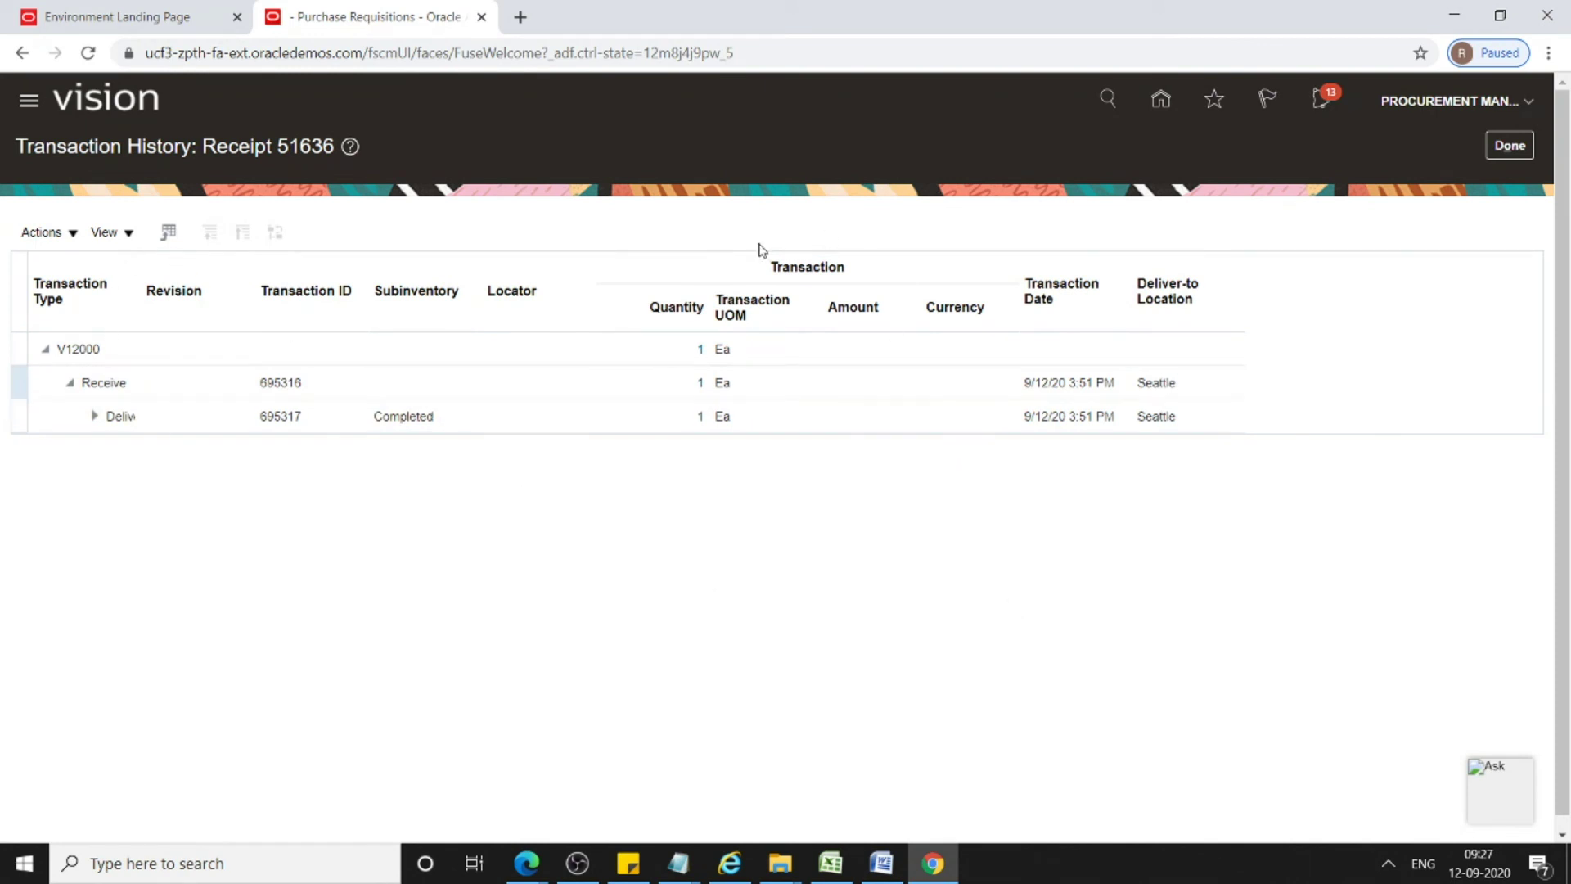
left_click(1510, 147)
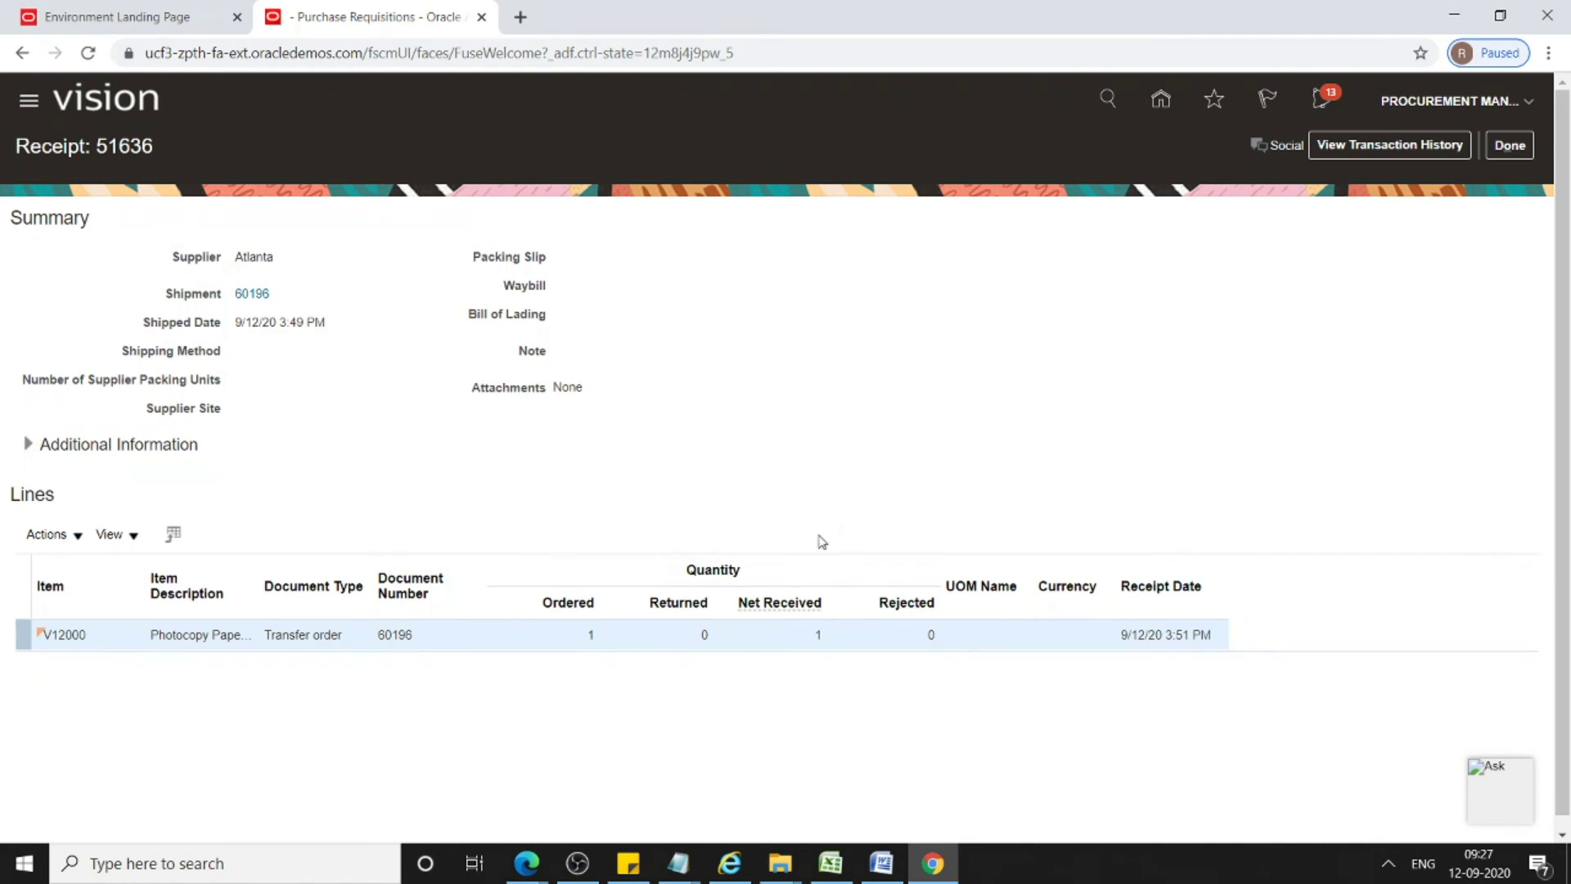
left_click(1515, 157)
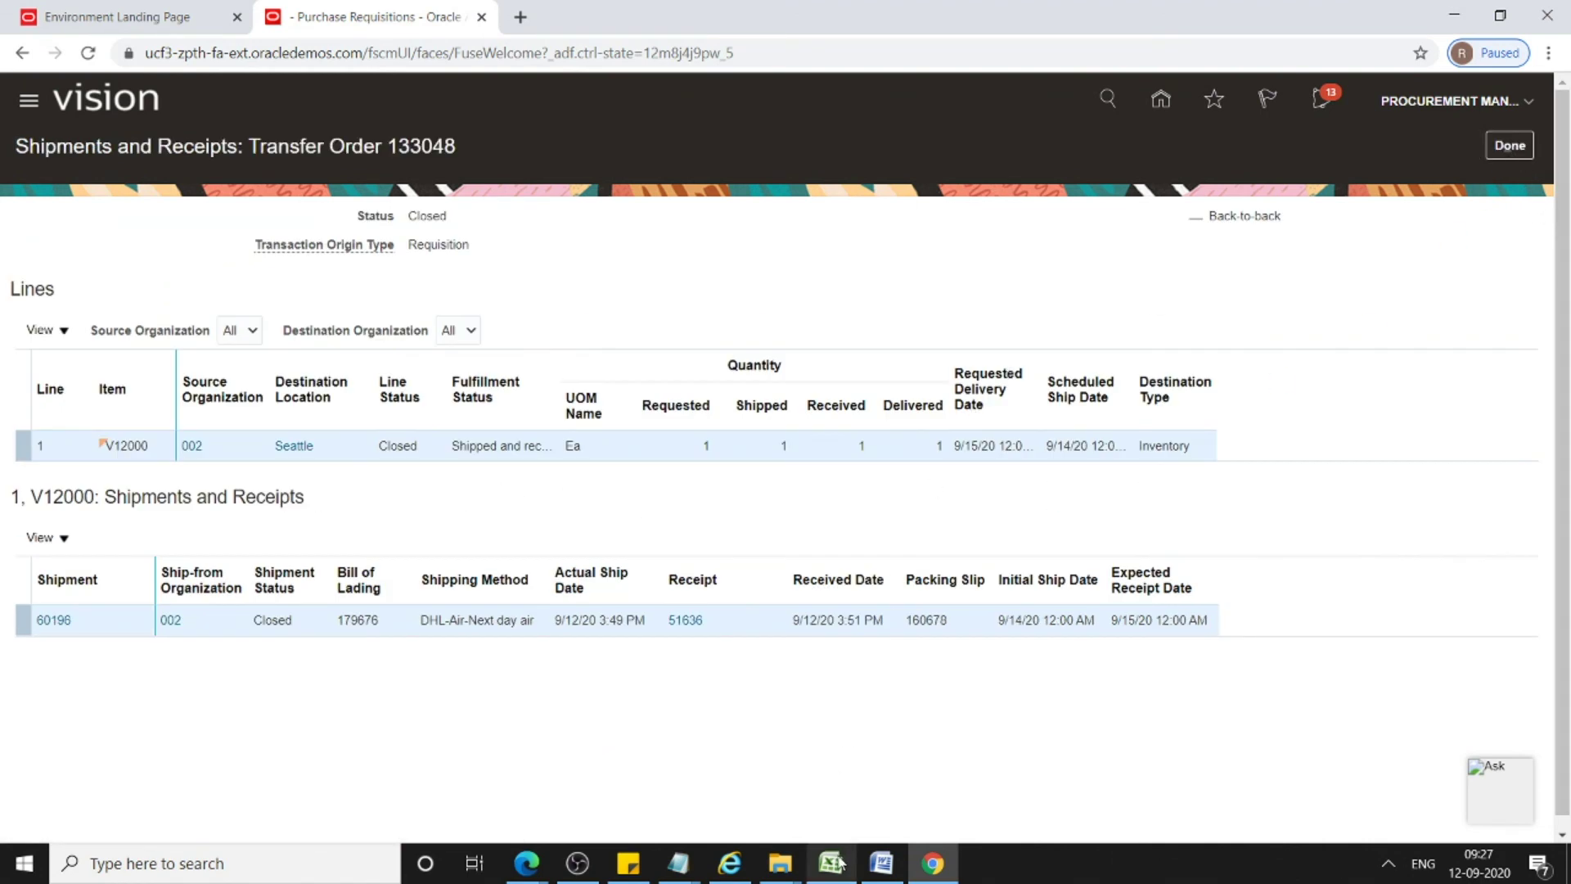
Switch to the Excel workbook and review the transfer order flow on Sheet2 from Create & Approve Internal Requisition to Receive Material
left_click(831, 863)
left_click(355, 654)
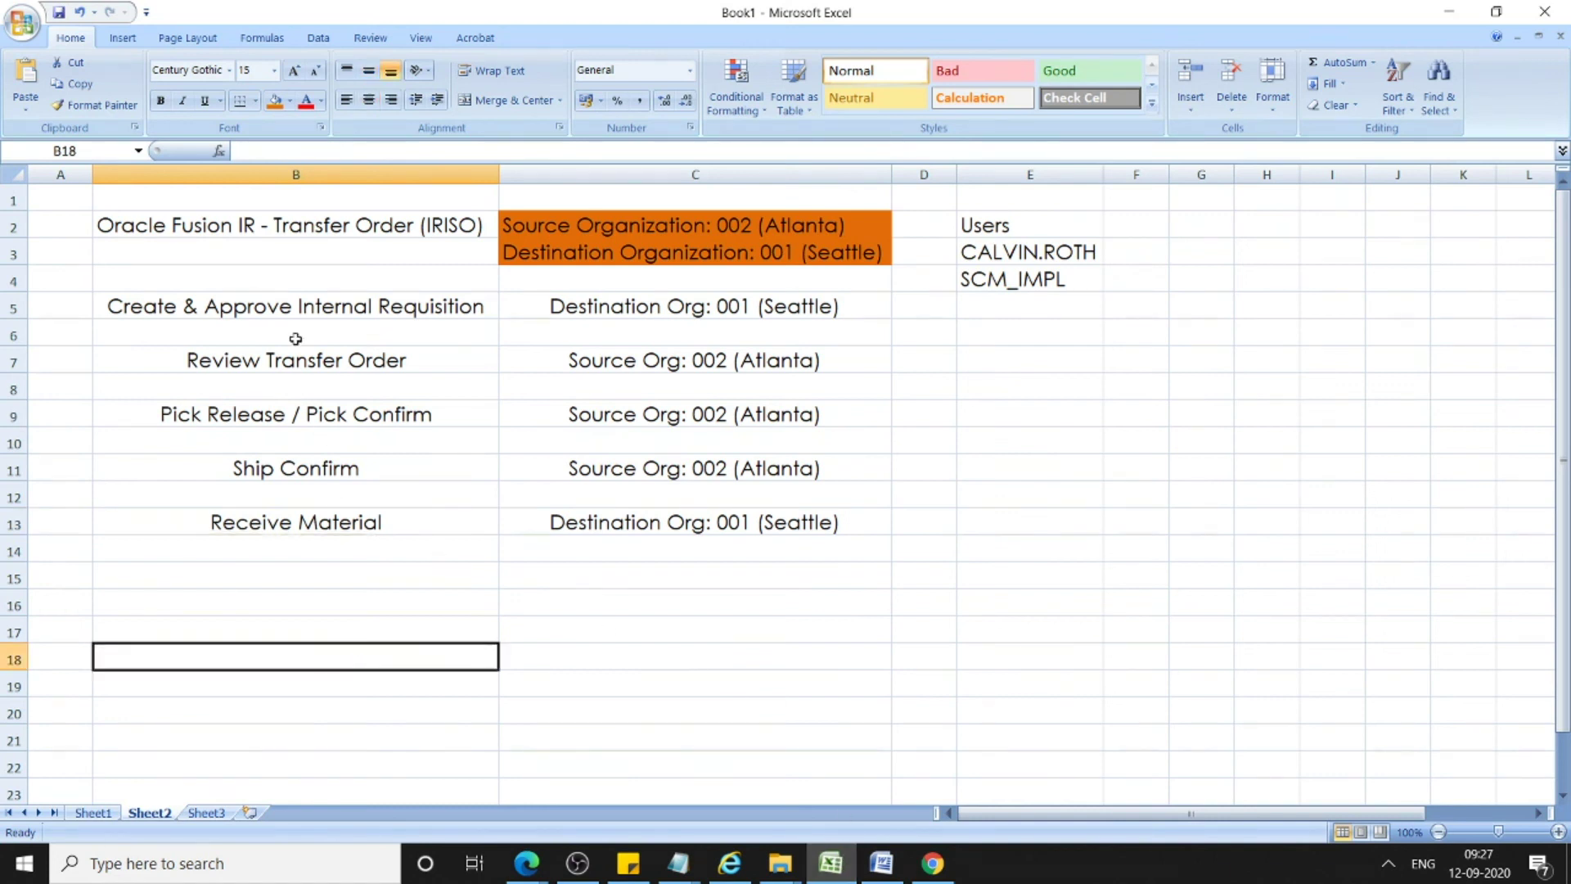
left_click(296, 310)
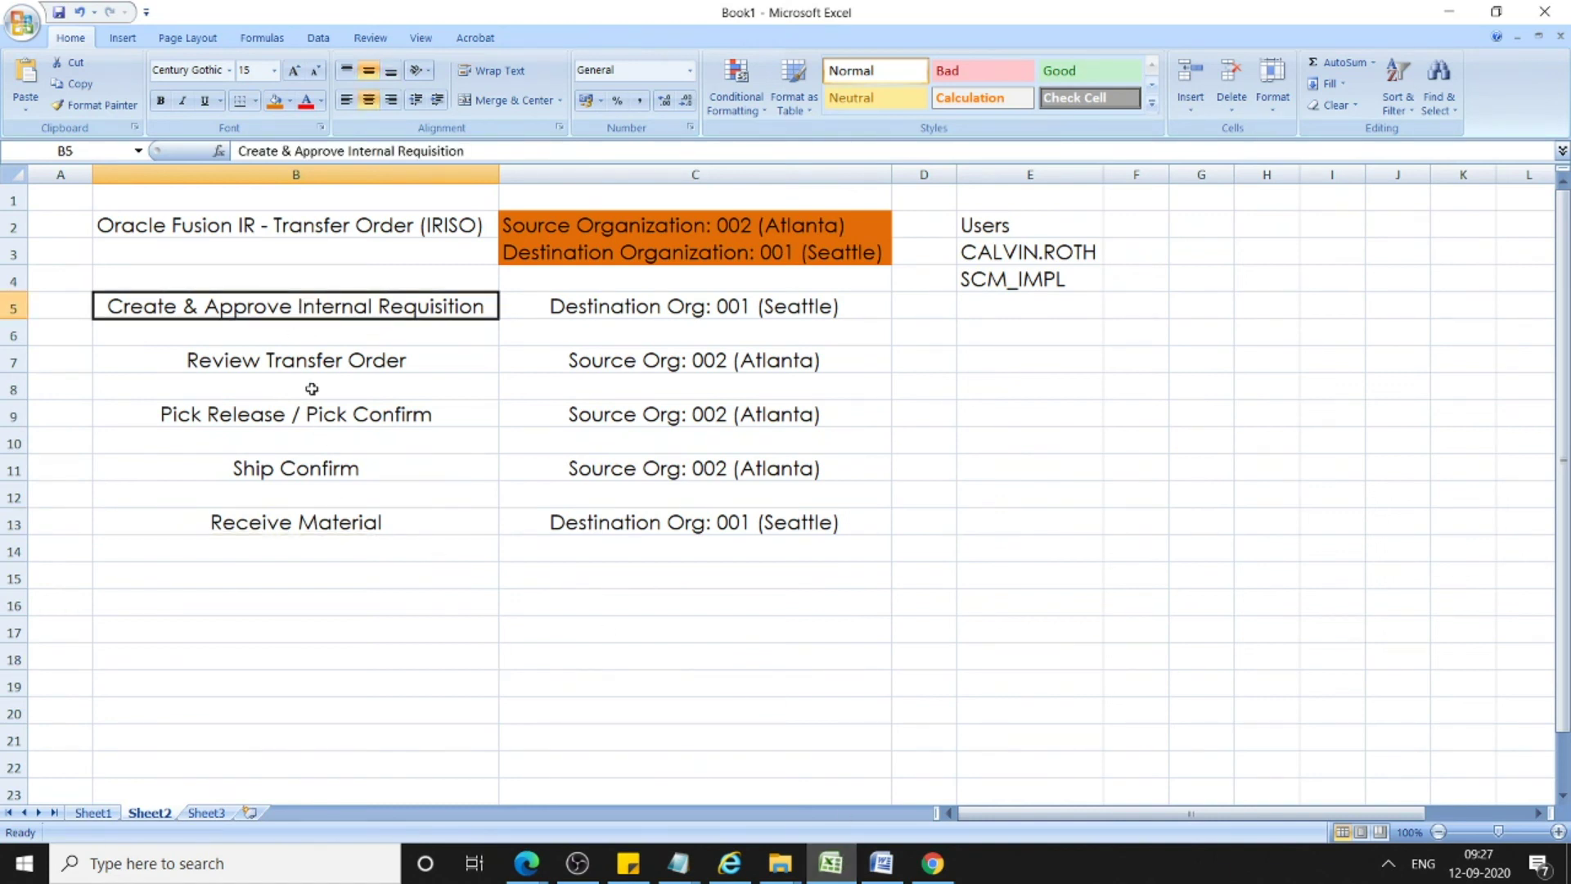
left_click(325, 361)
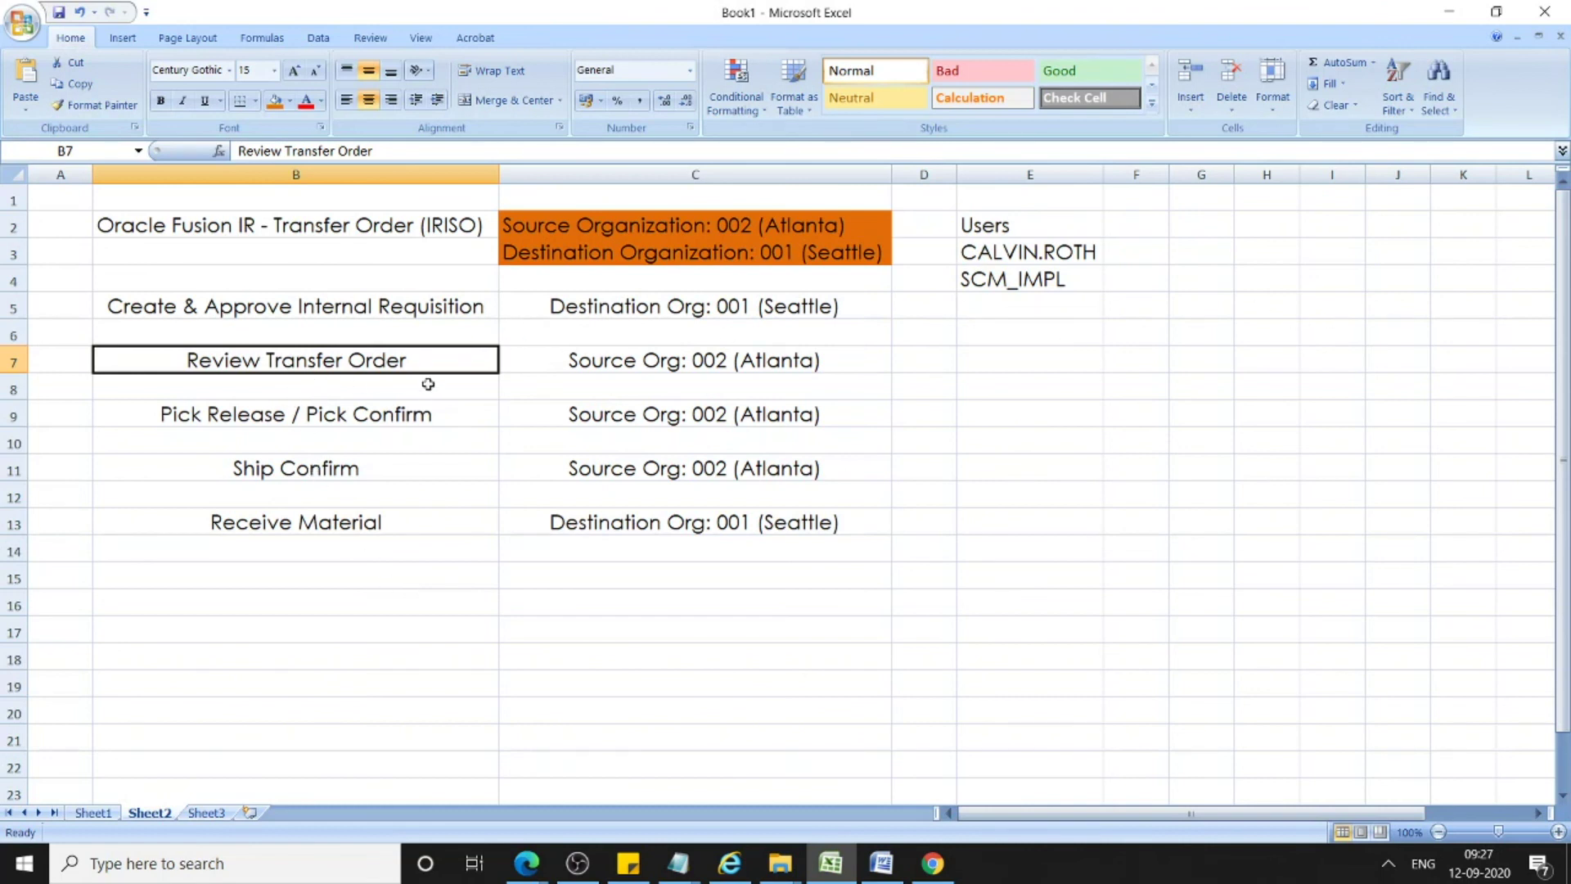
left_click(647, 218)
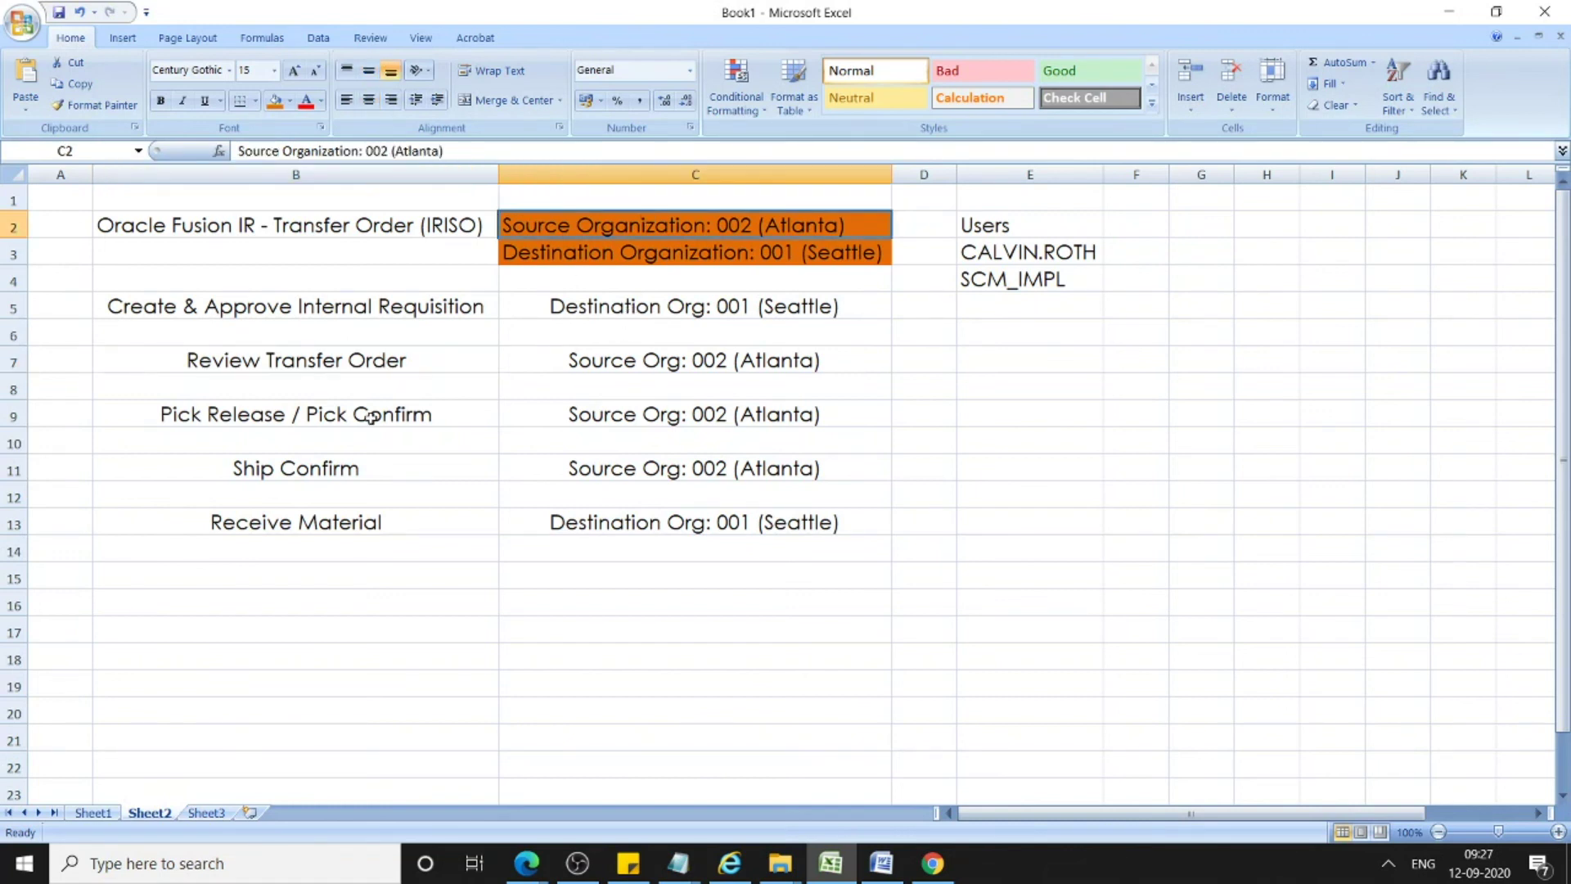
left_click(331, 361)
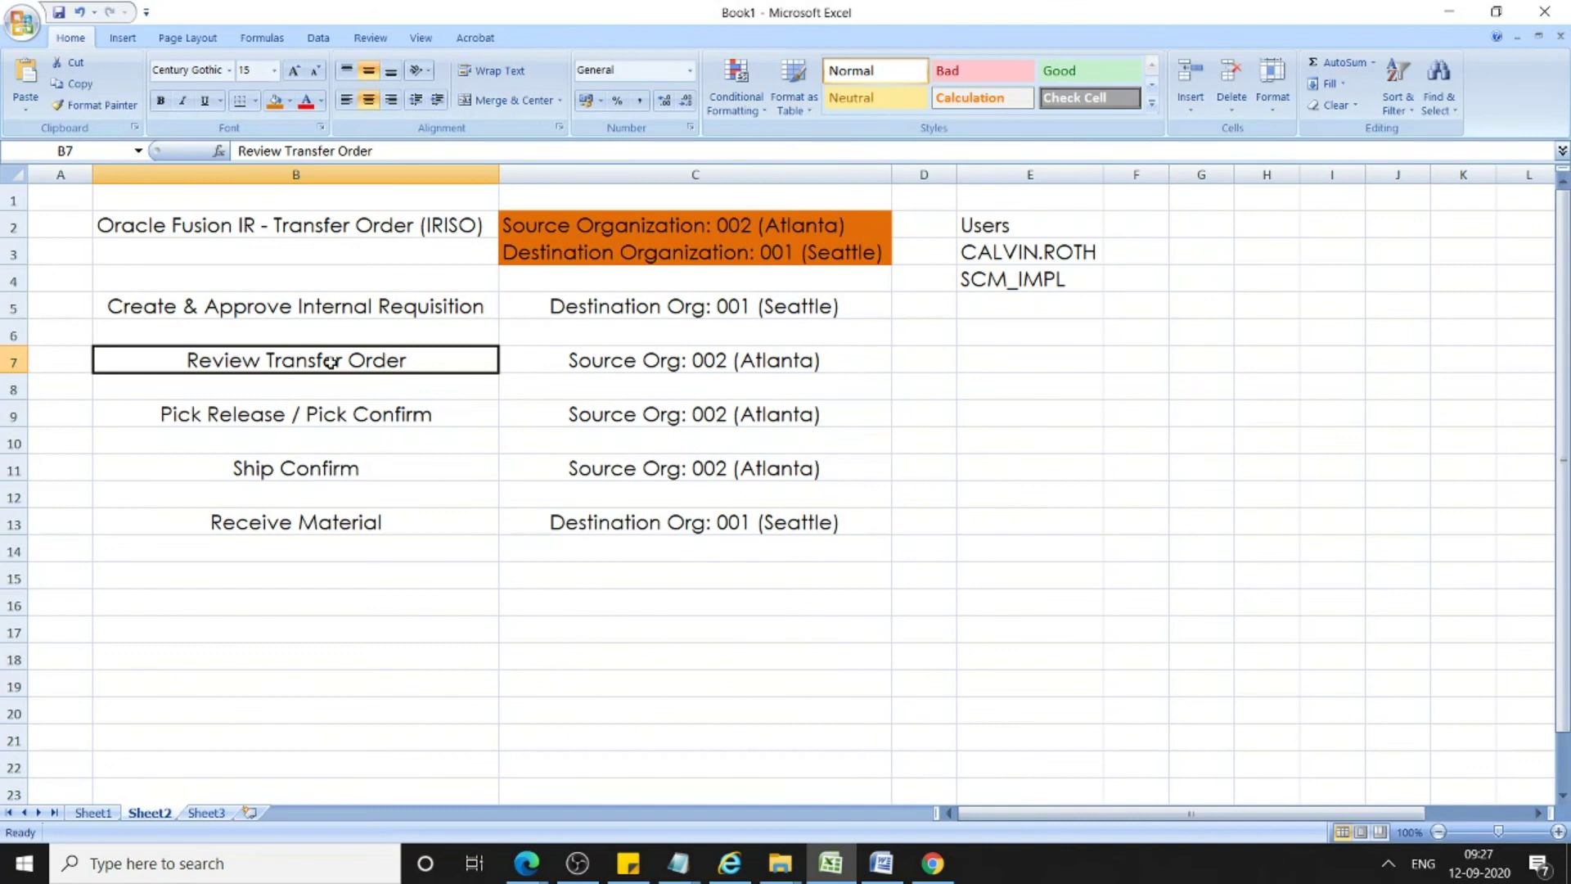
left_click(328, 417)
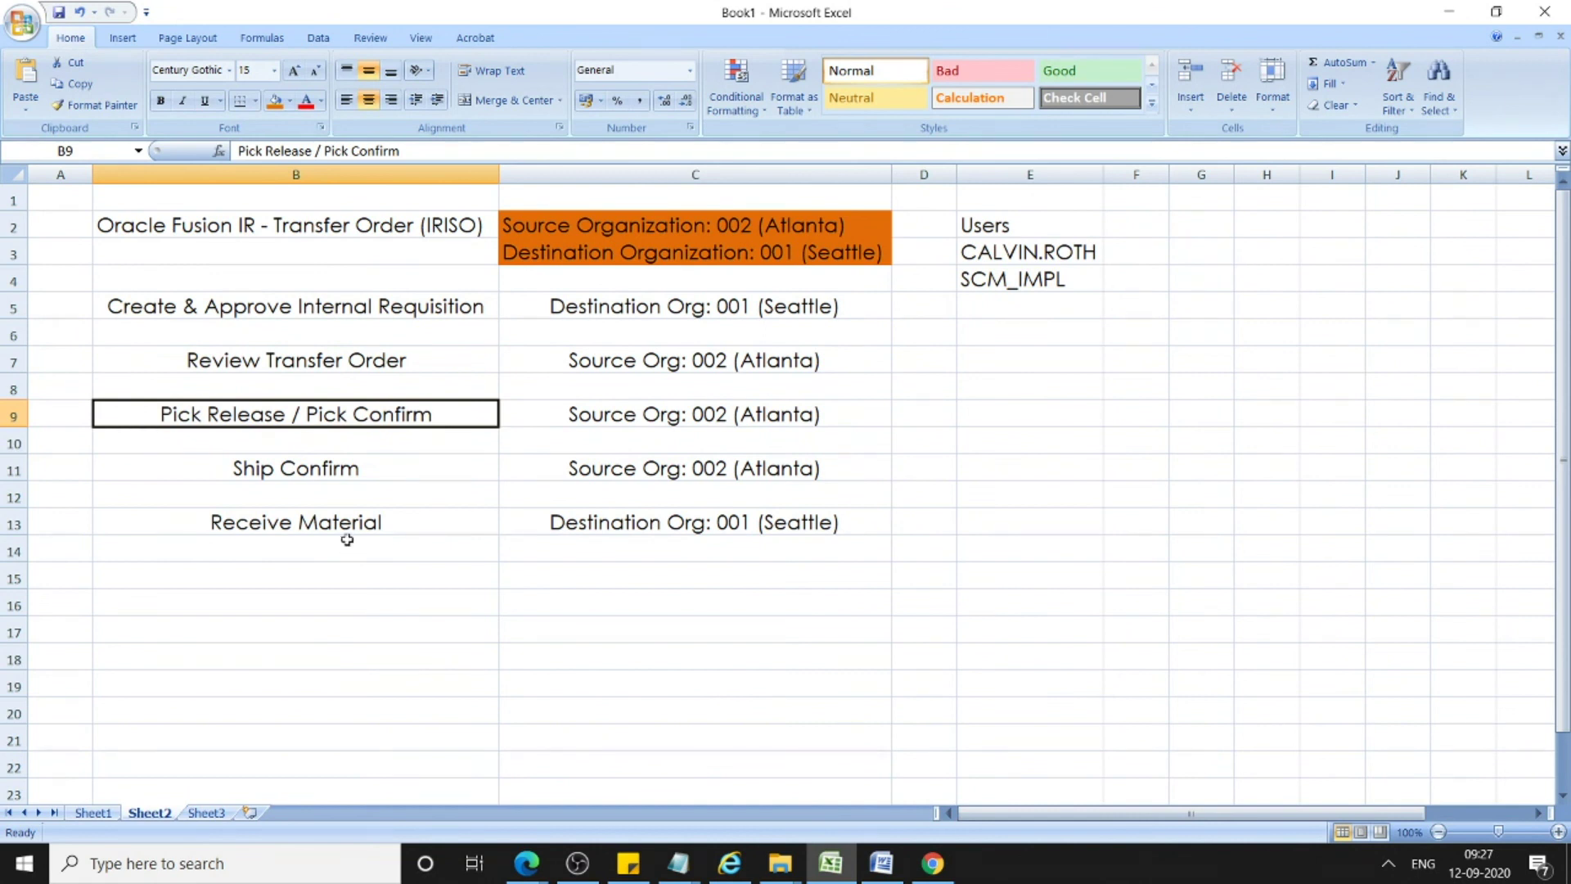
left_click(342, 473)
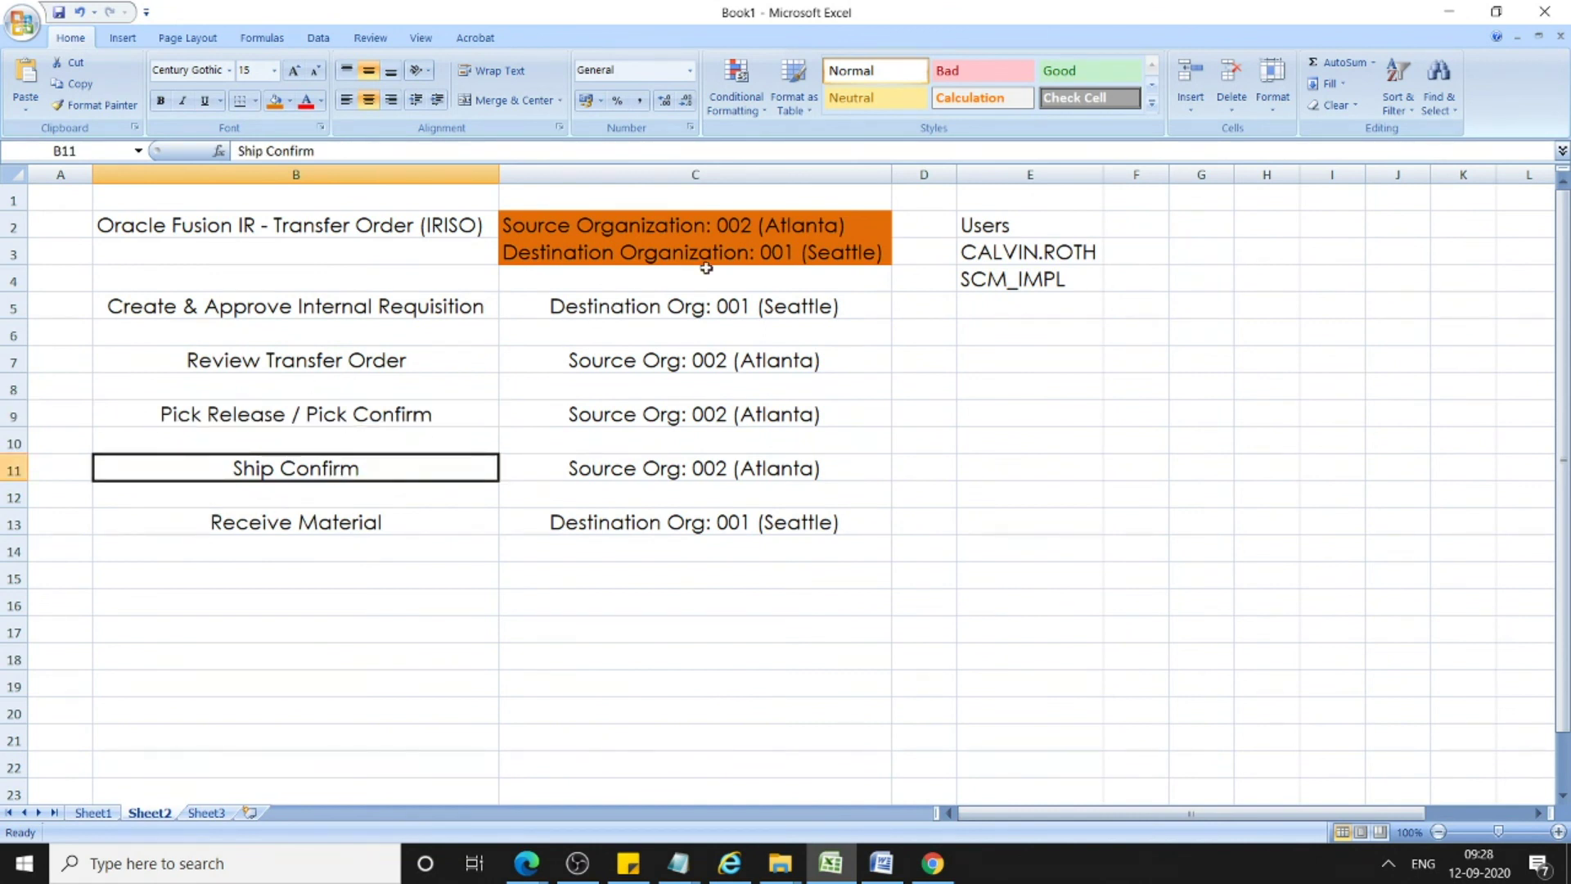
left_click(331, 527)
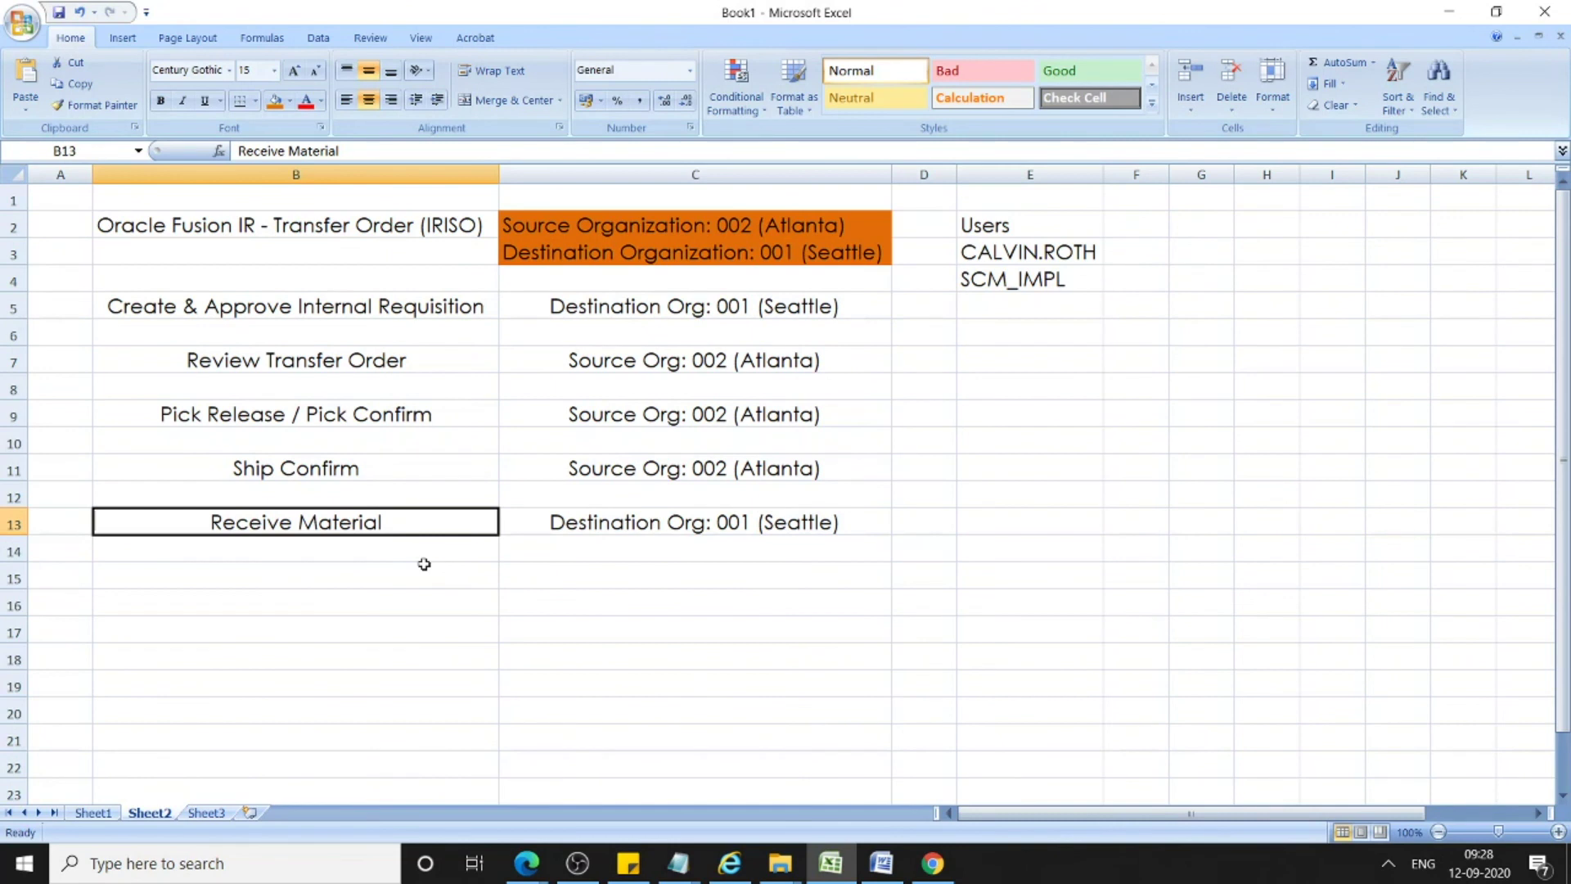
left_click_drag(400, 309, 371, 511)
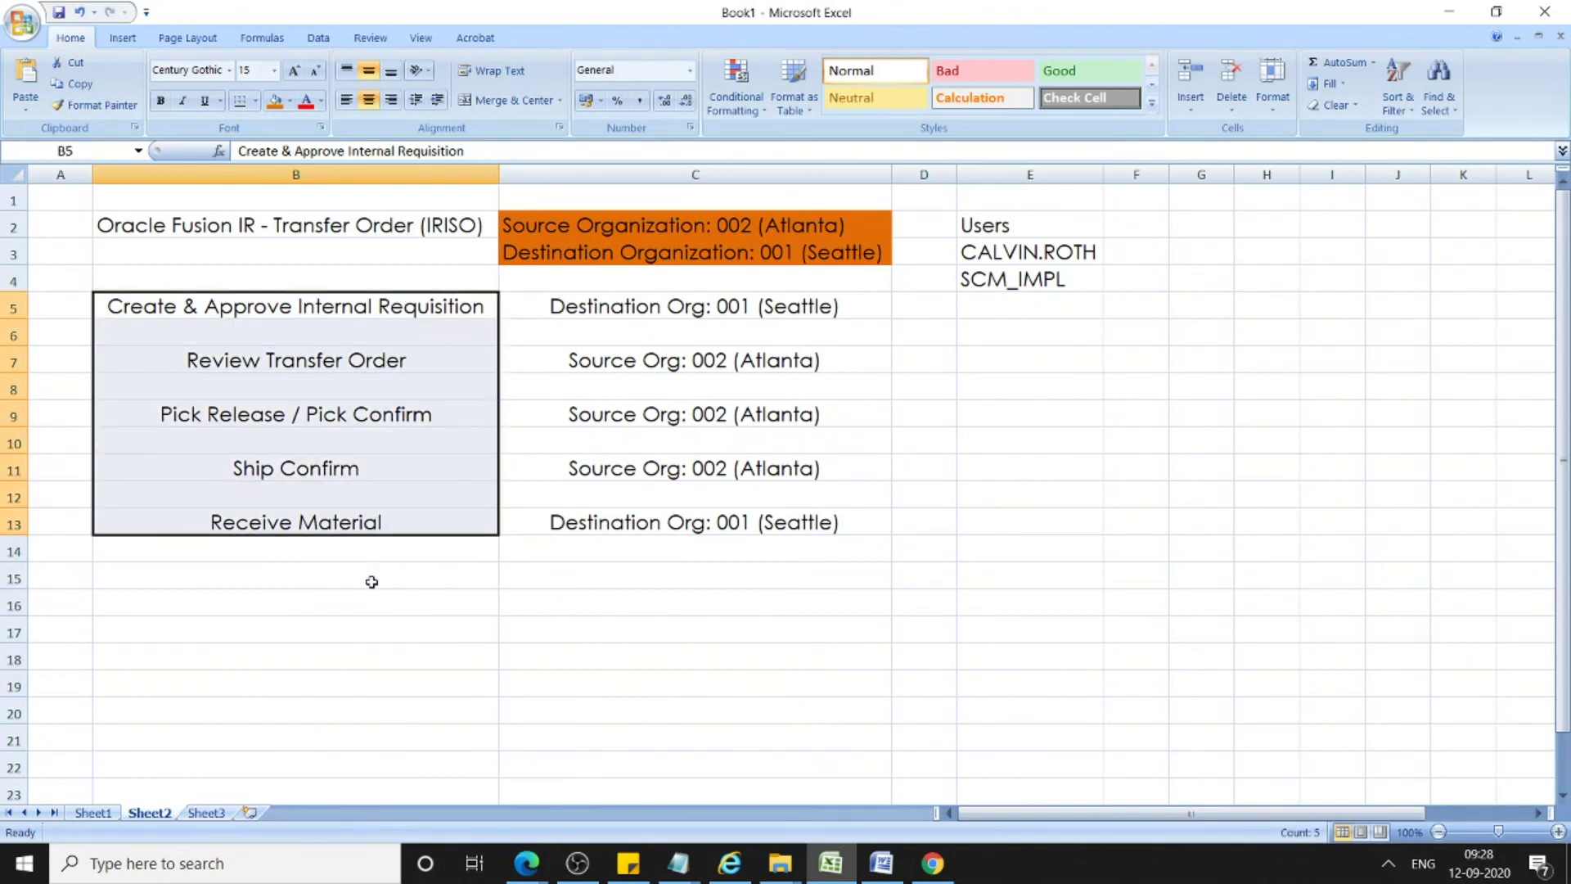